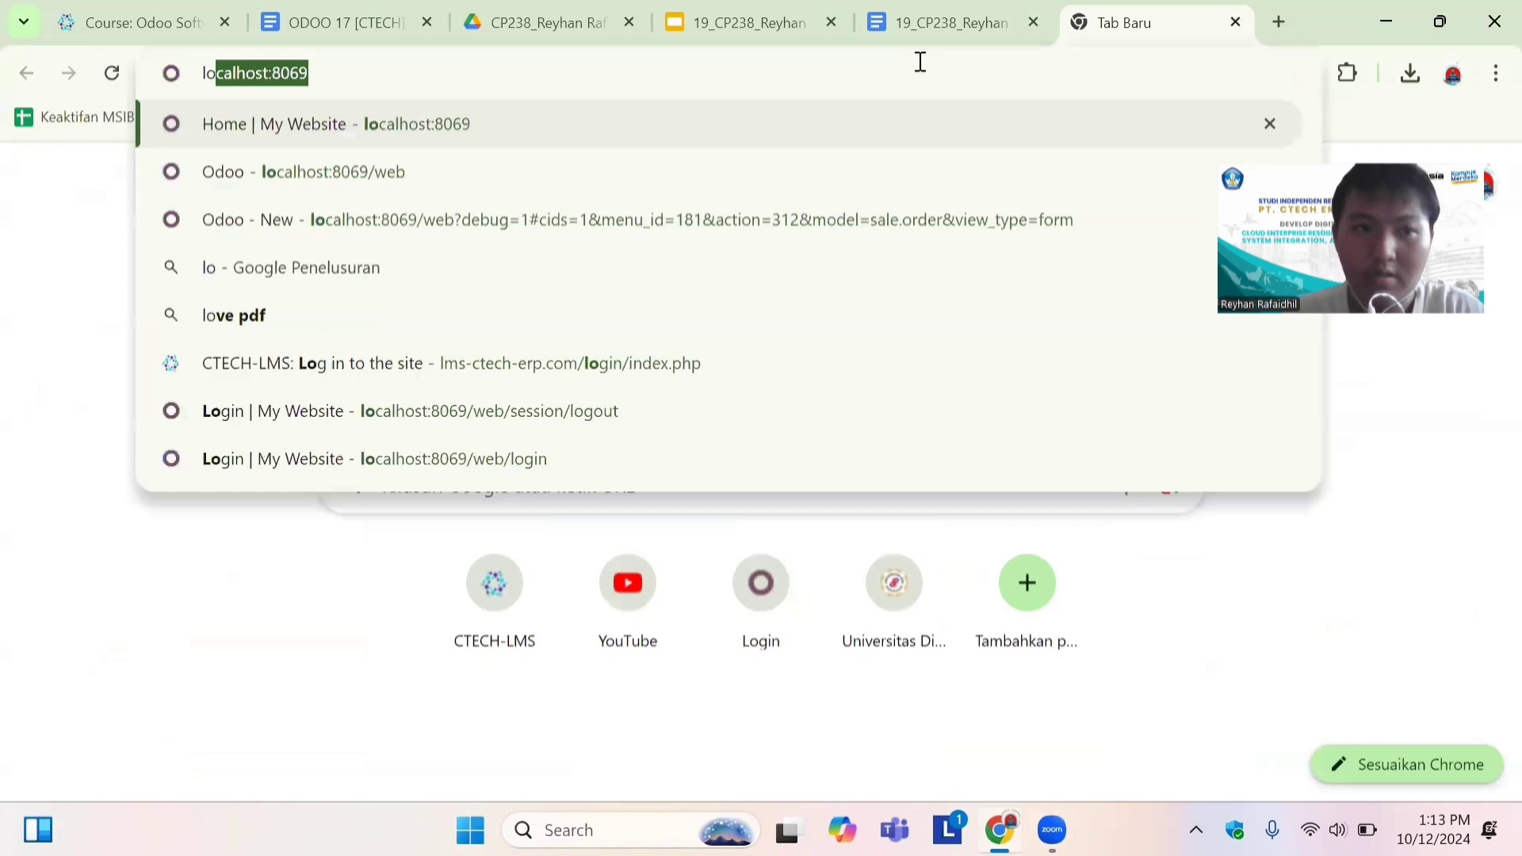
Load the Odoo site at localhost:8069, open its Apps catalogue and look through the available modules.
key(Return)
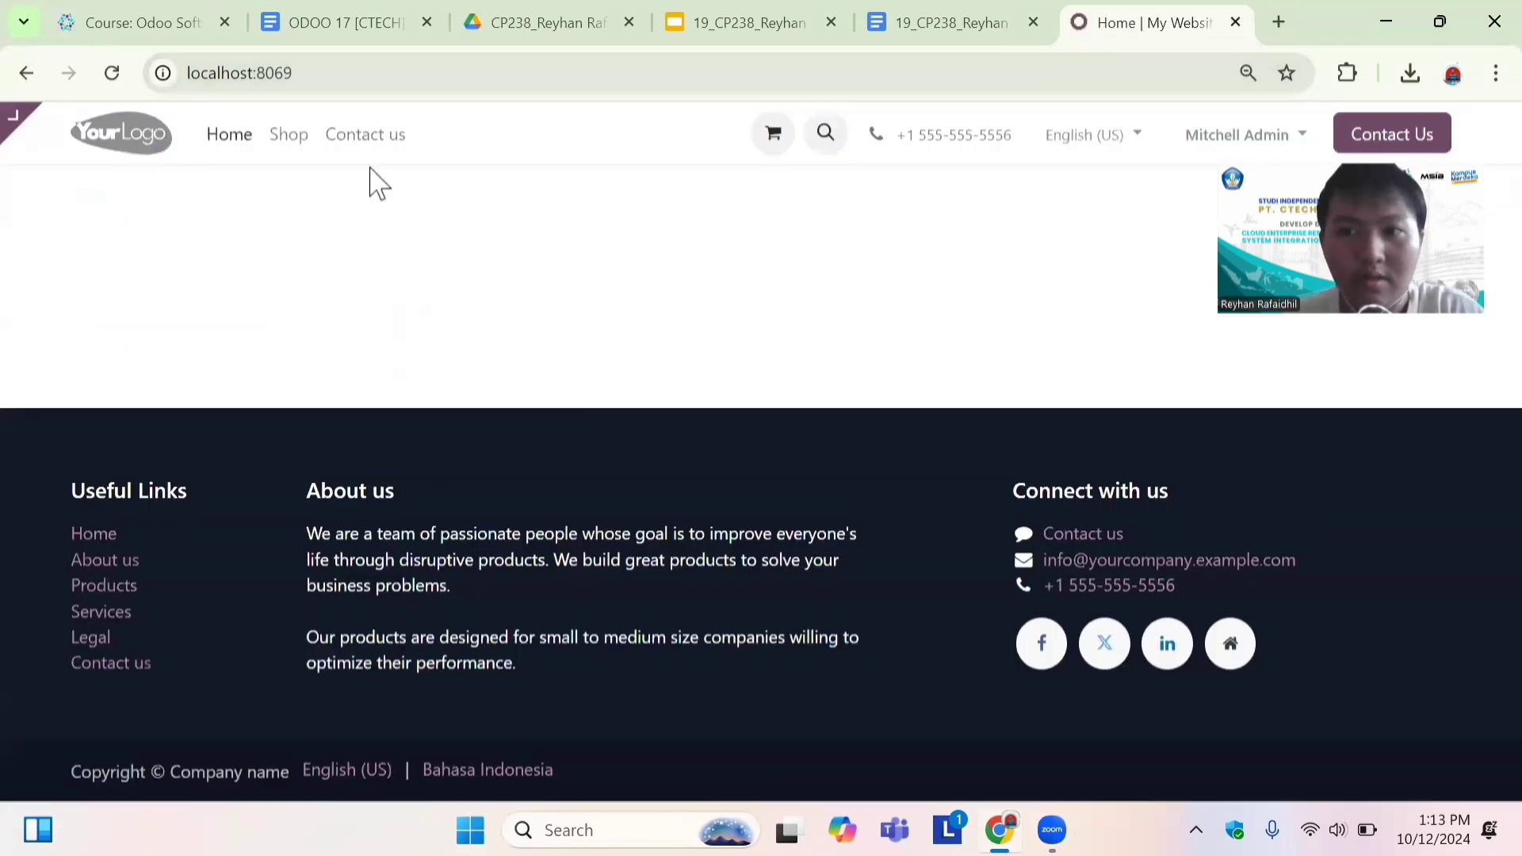
click(21, 125)
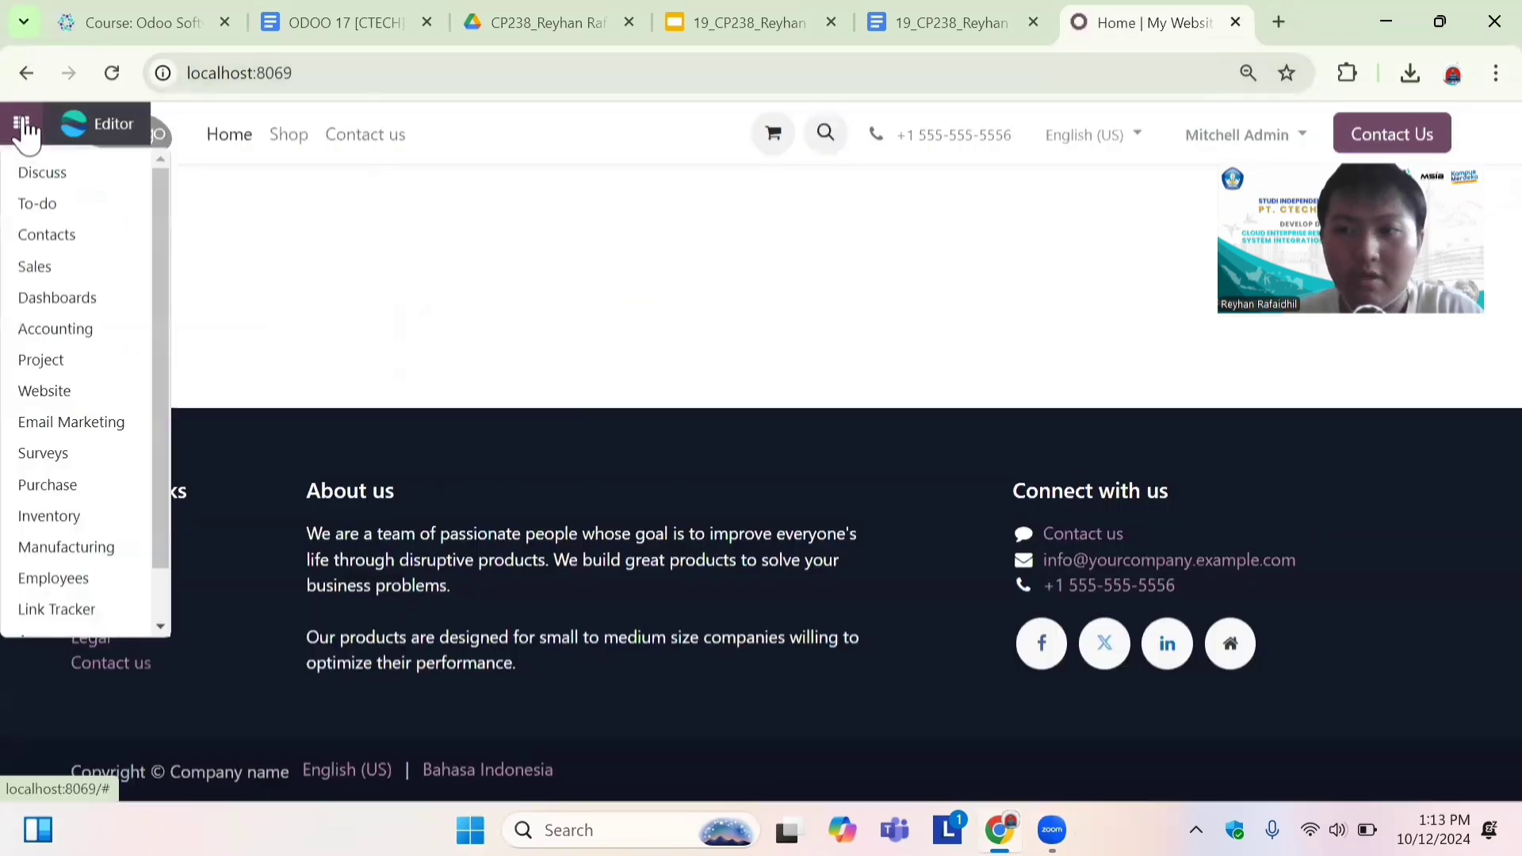
scroll(88, 408, down, 1)
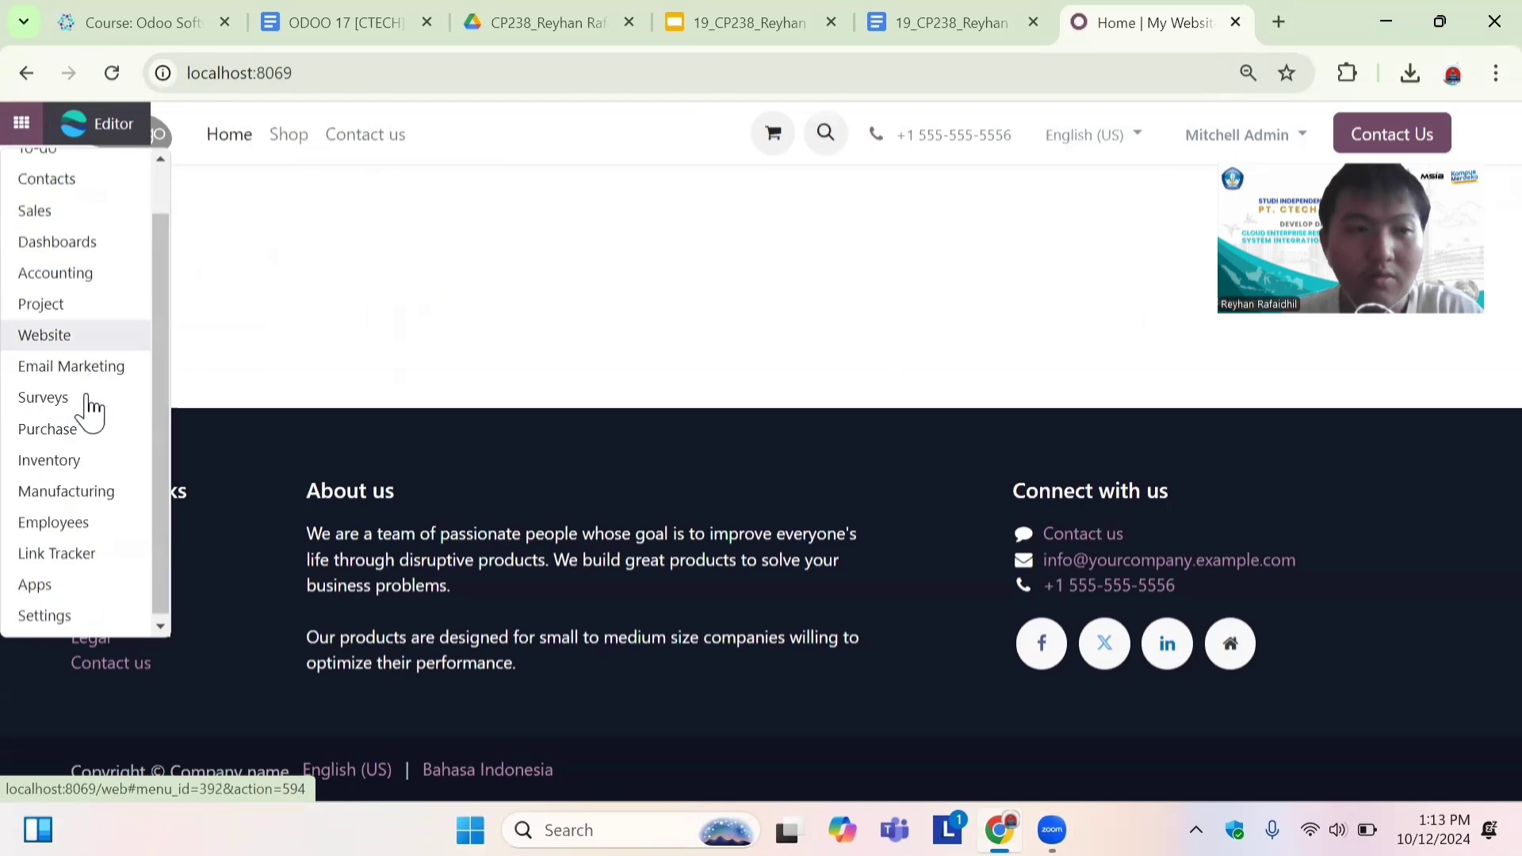
scroll(89, 408, up, 1)
scroll(89, 408, down, 1)
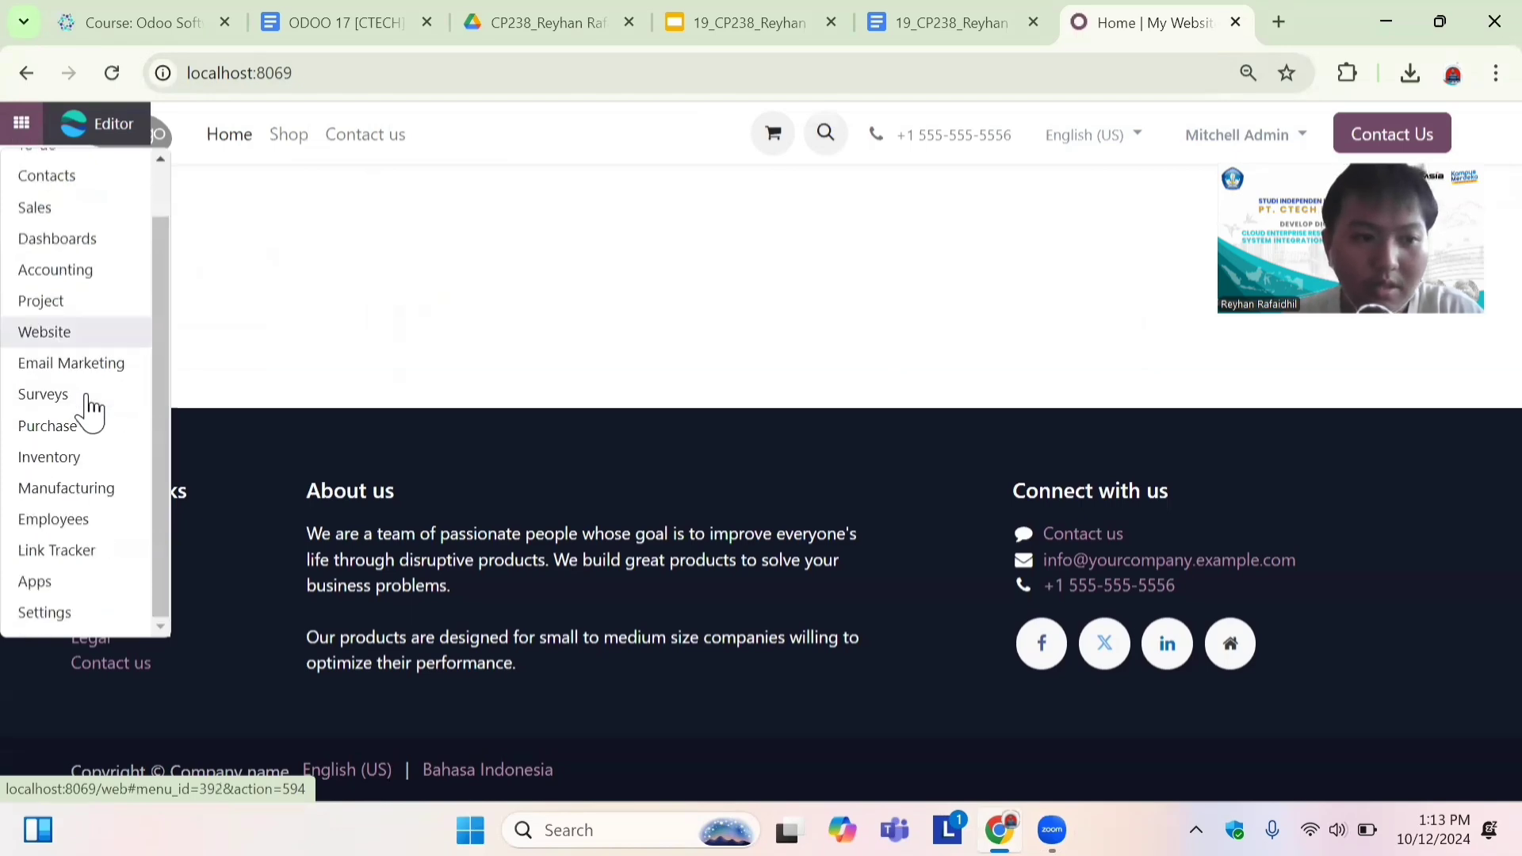
click(71, 584)
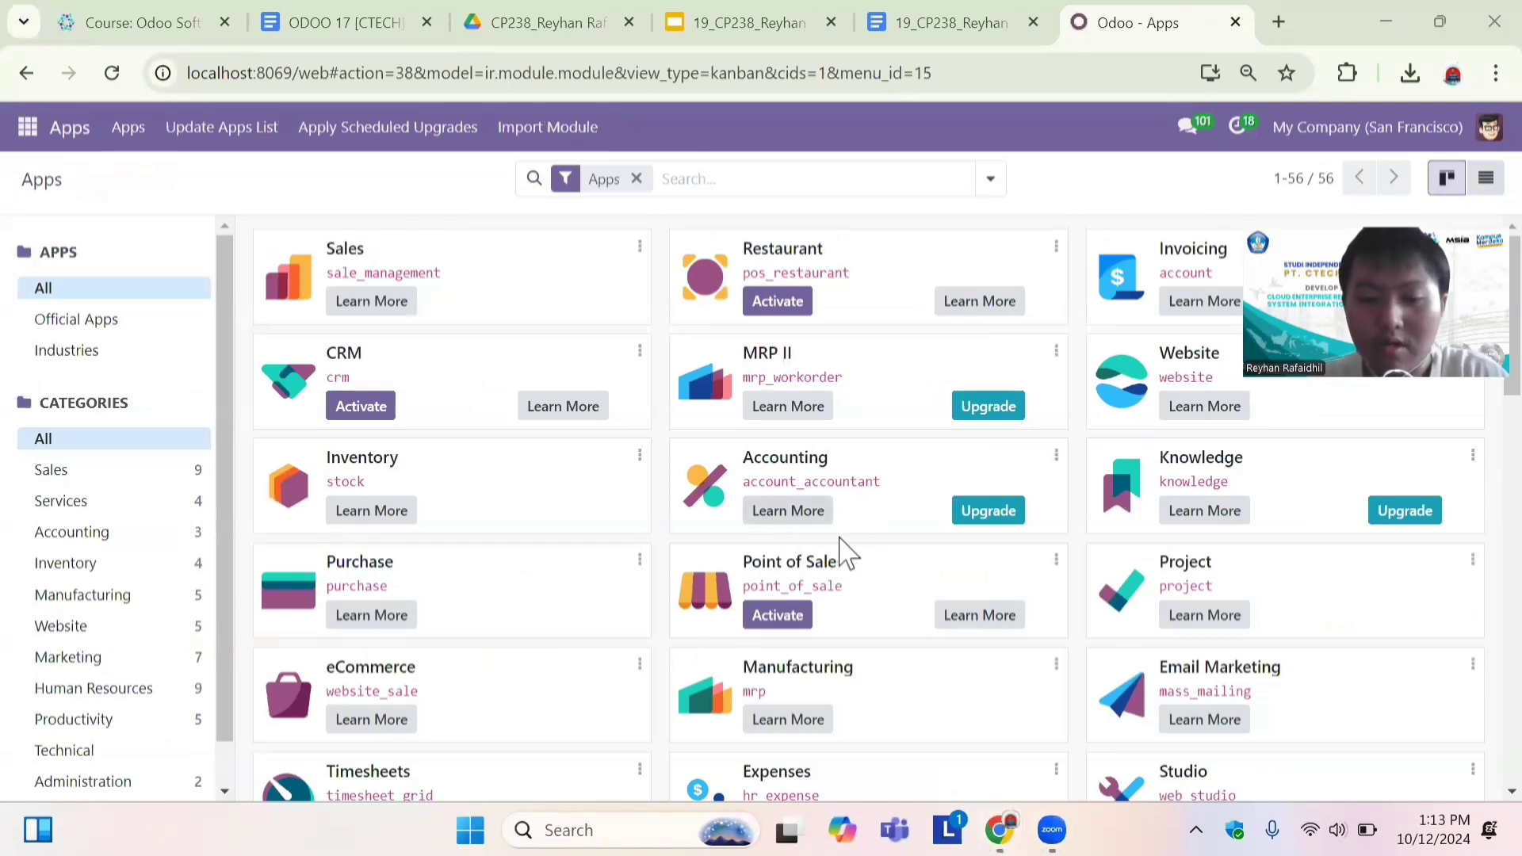
scroll(854, 637, down, 1)
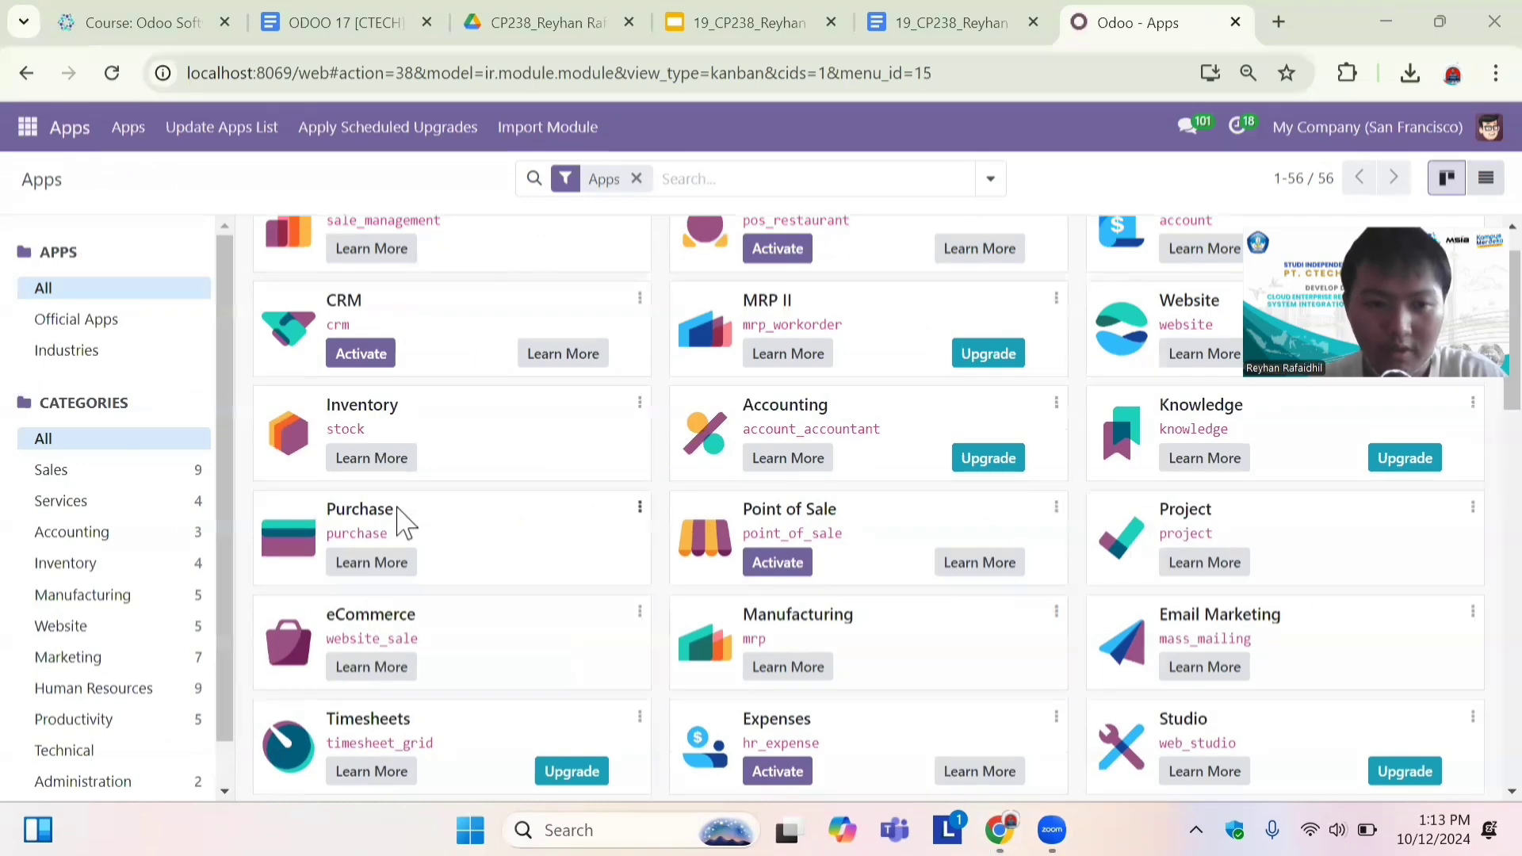
scroll(413, 412, up, 1)
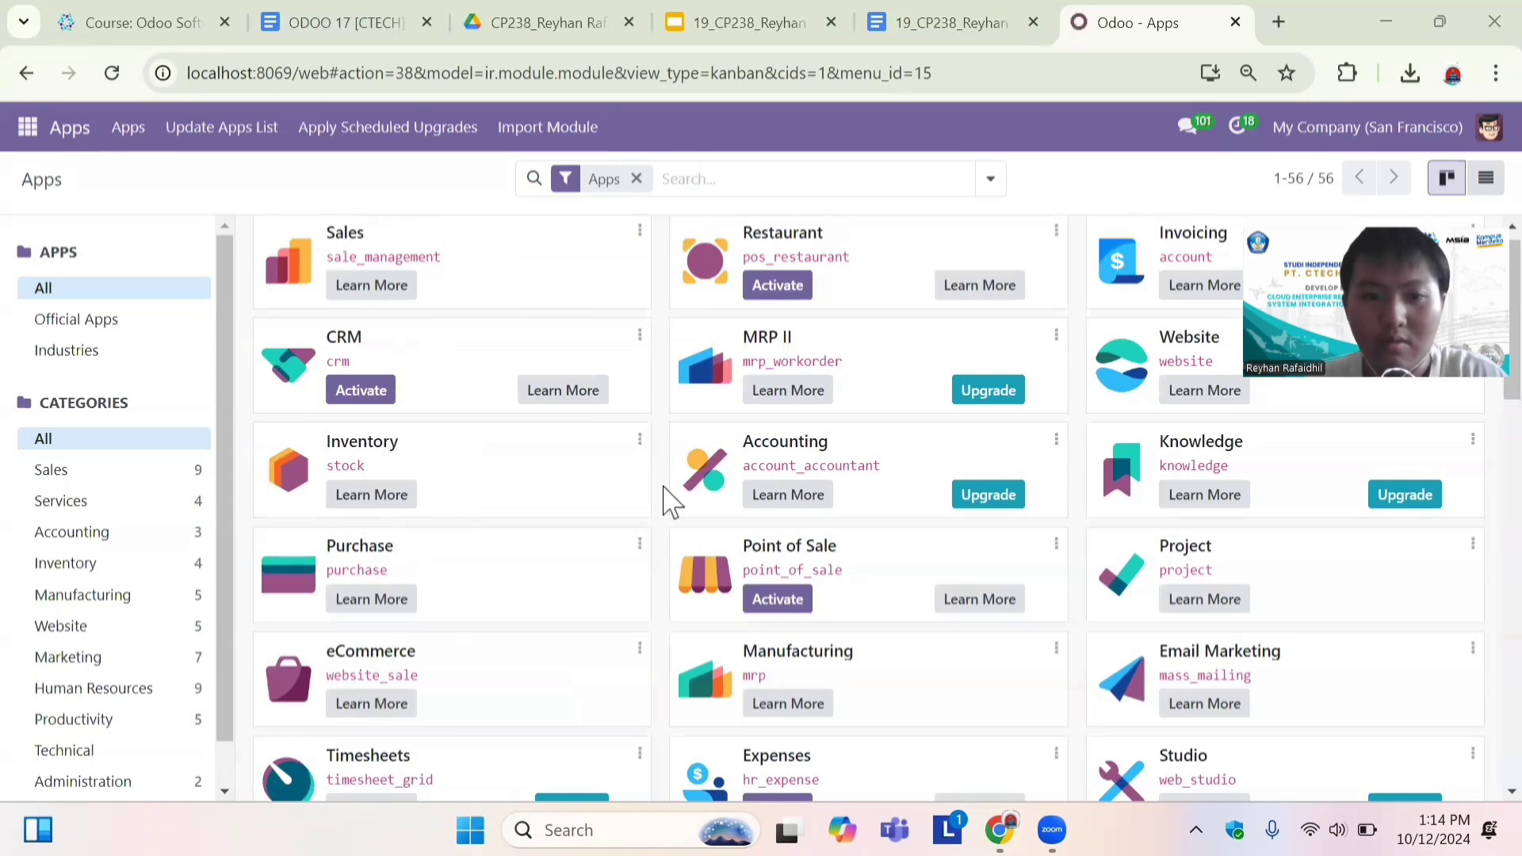
scroll(896, 603, down, 1)
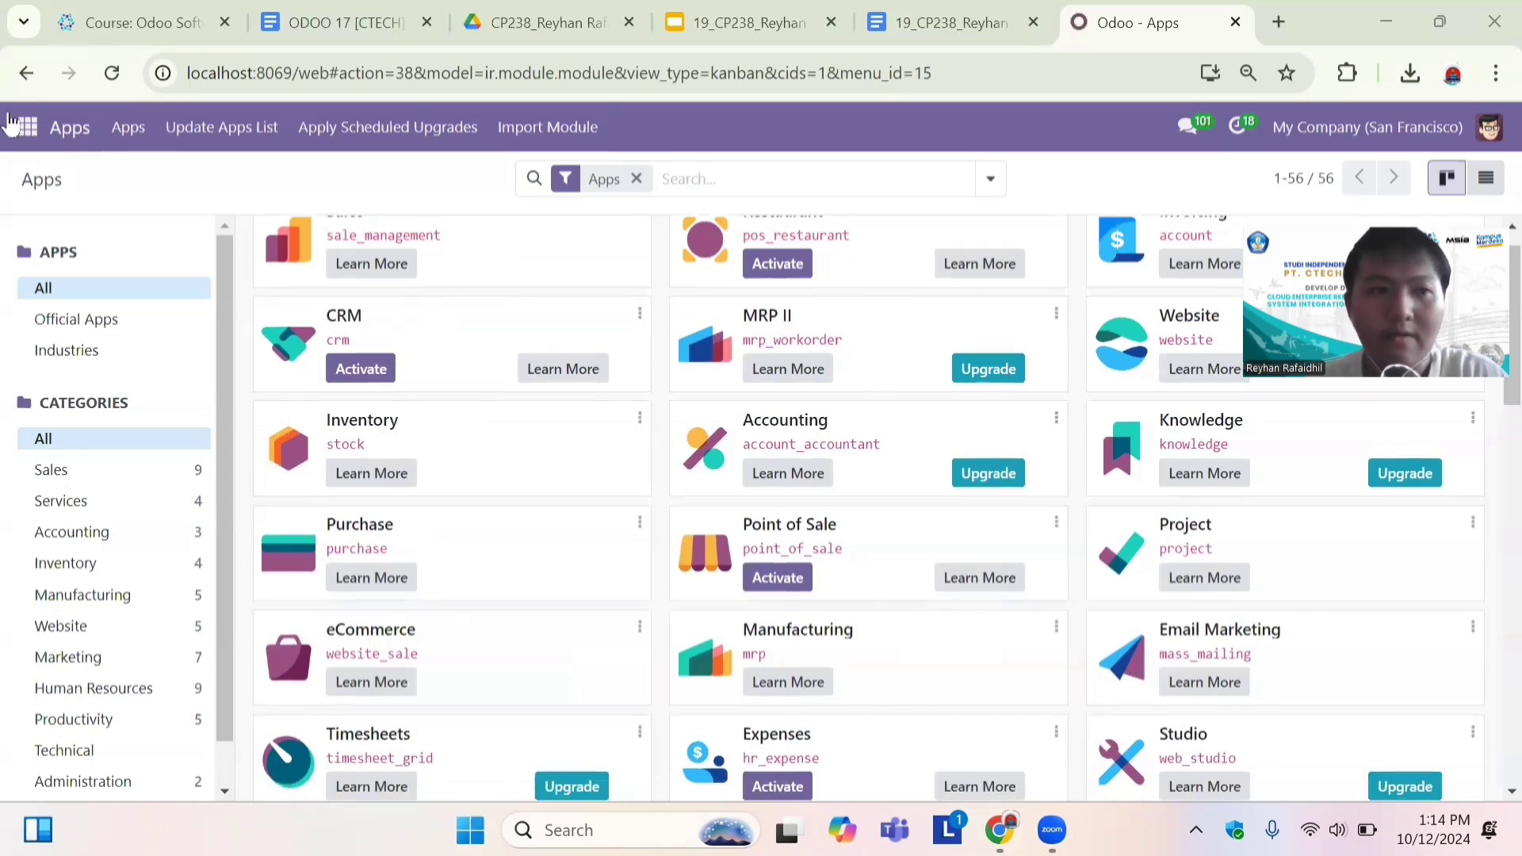
Switch to the Manufacturing module and open its configuration settings.
click(29, 131)
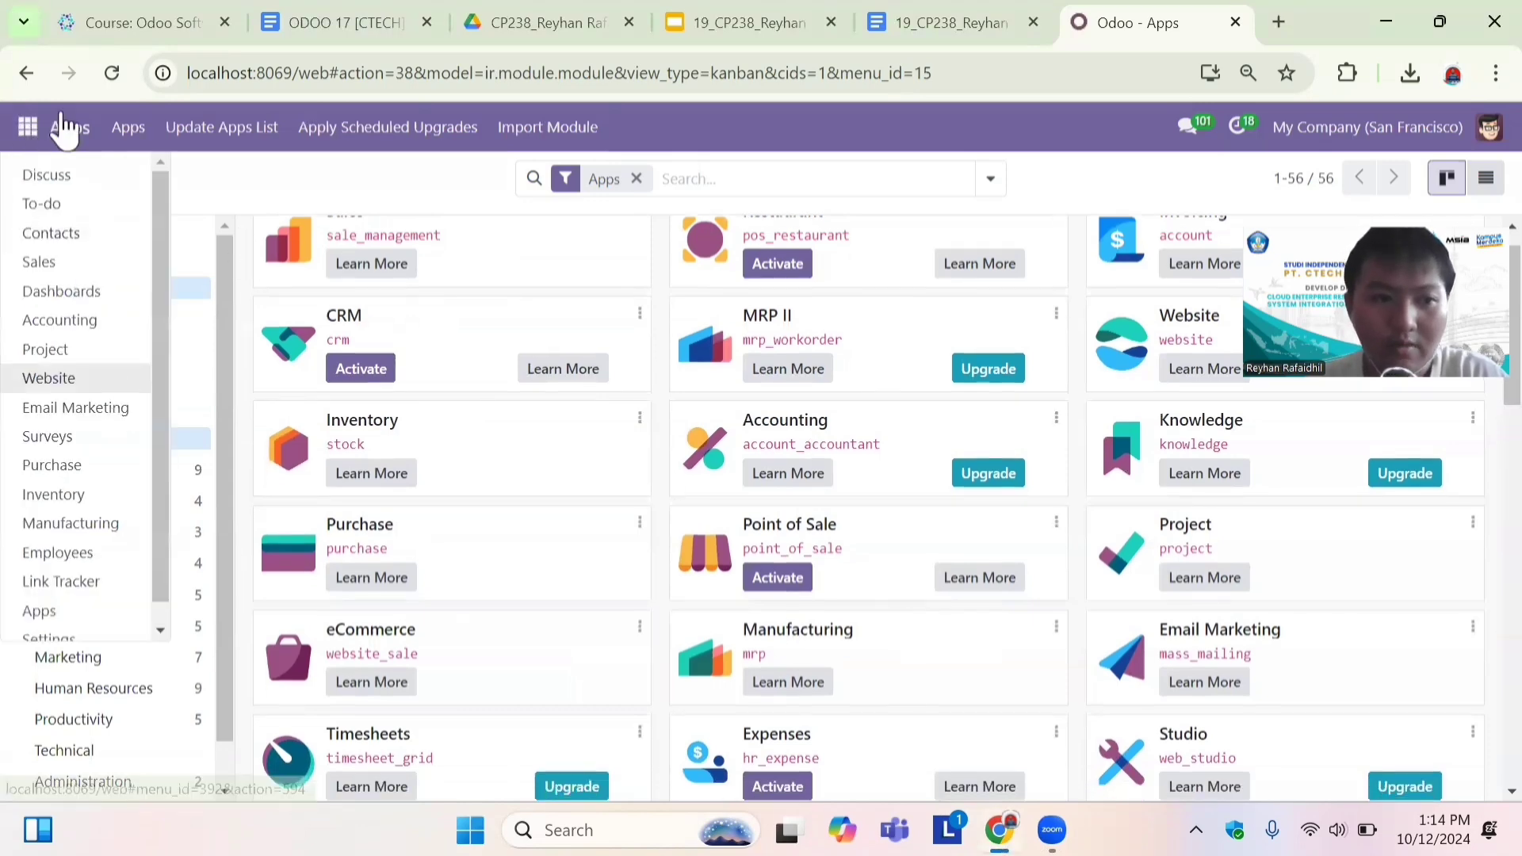
click(69, 525)
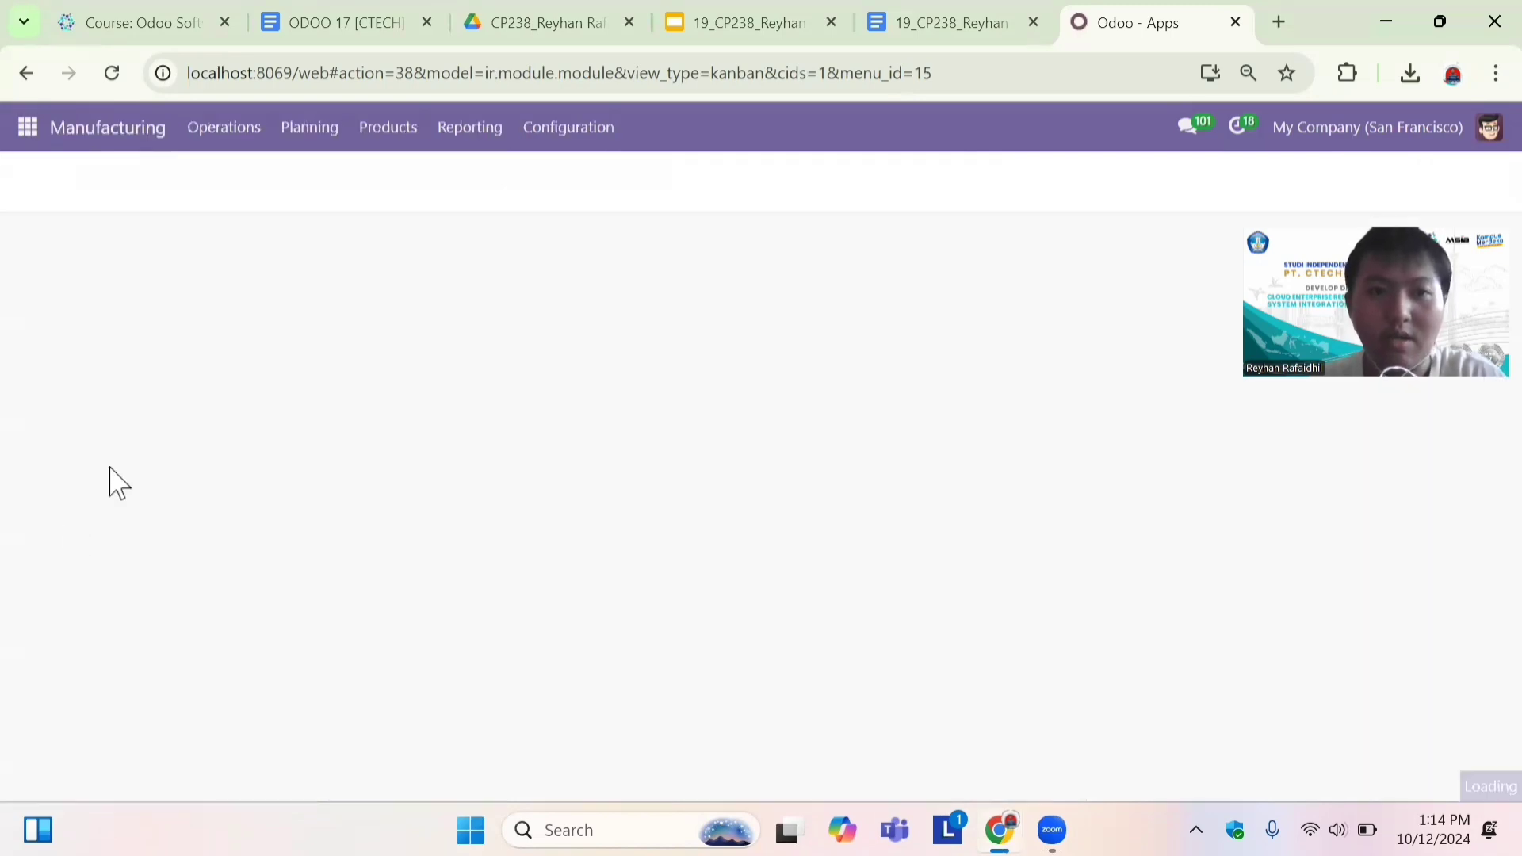
click(578, 136)
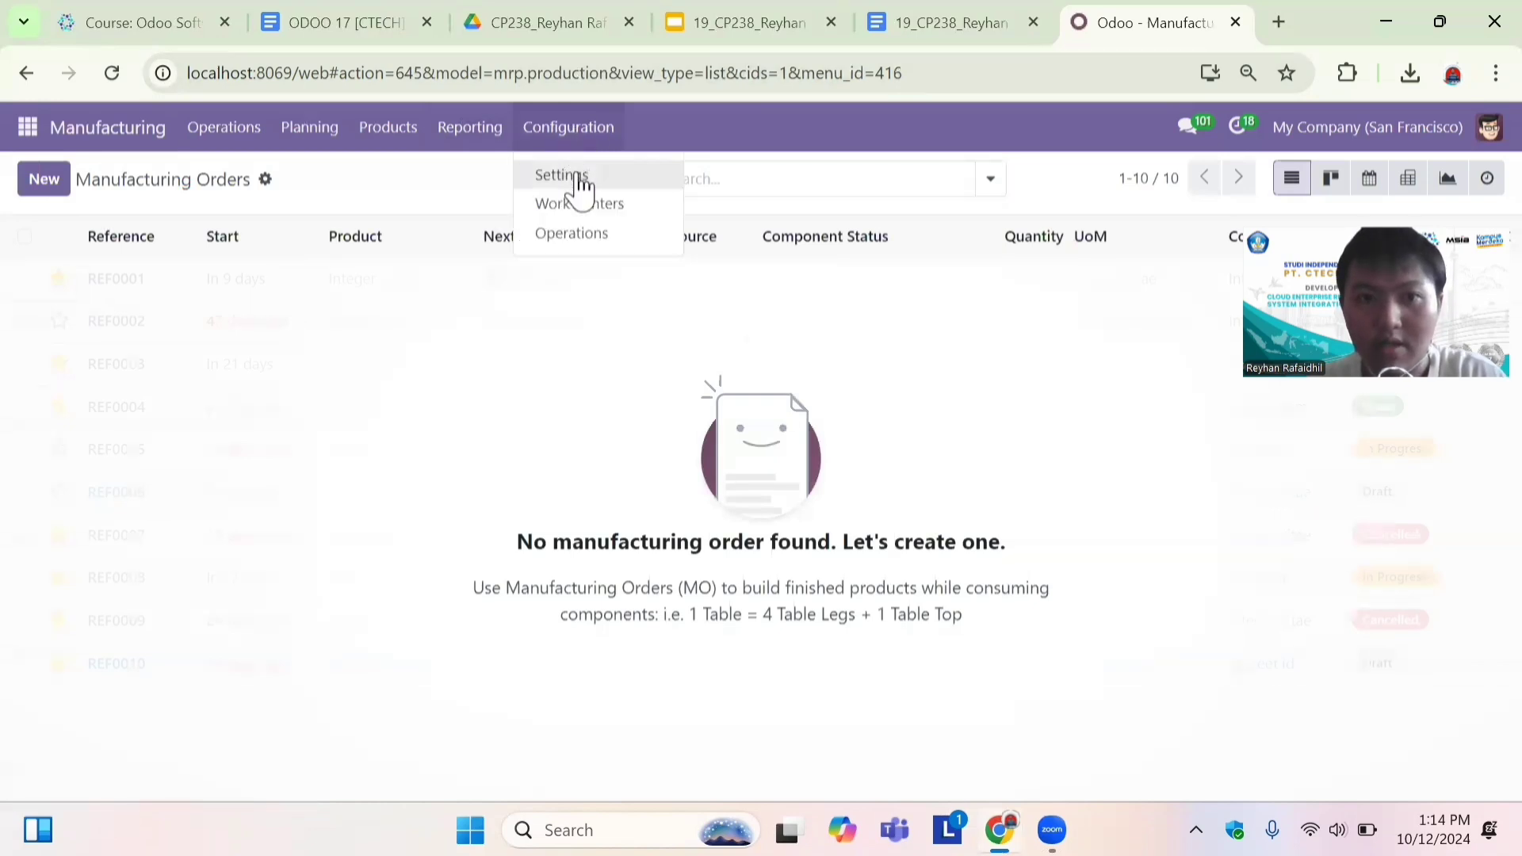
click(581, 179)
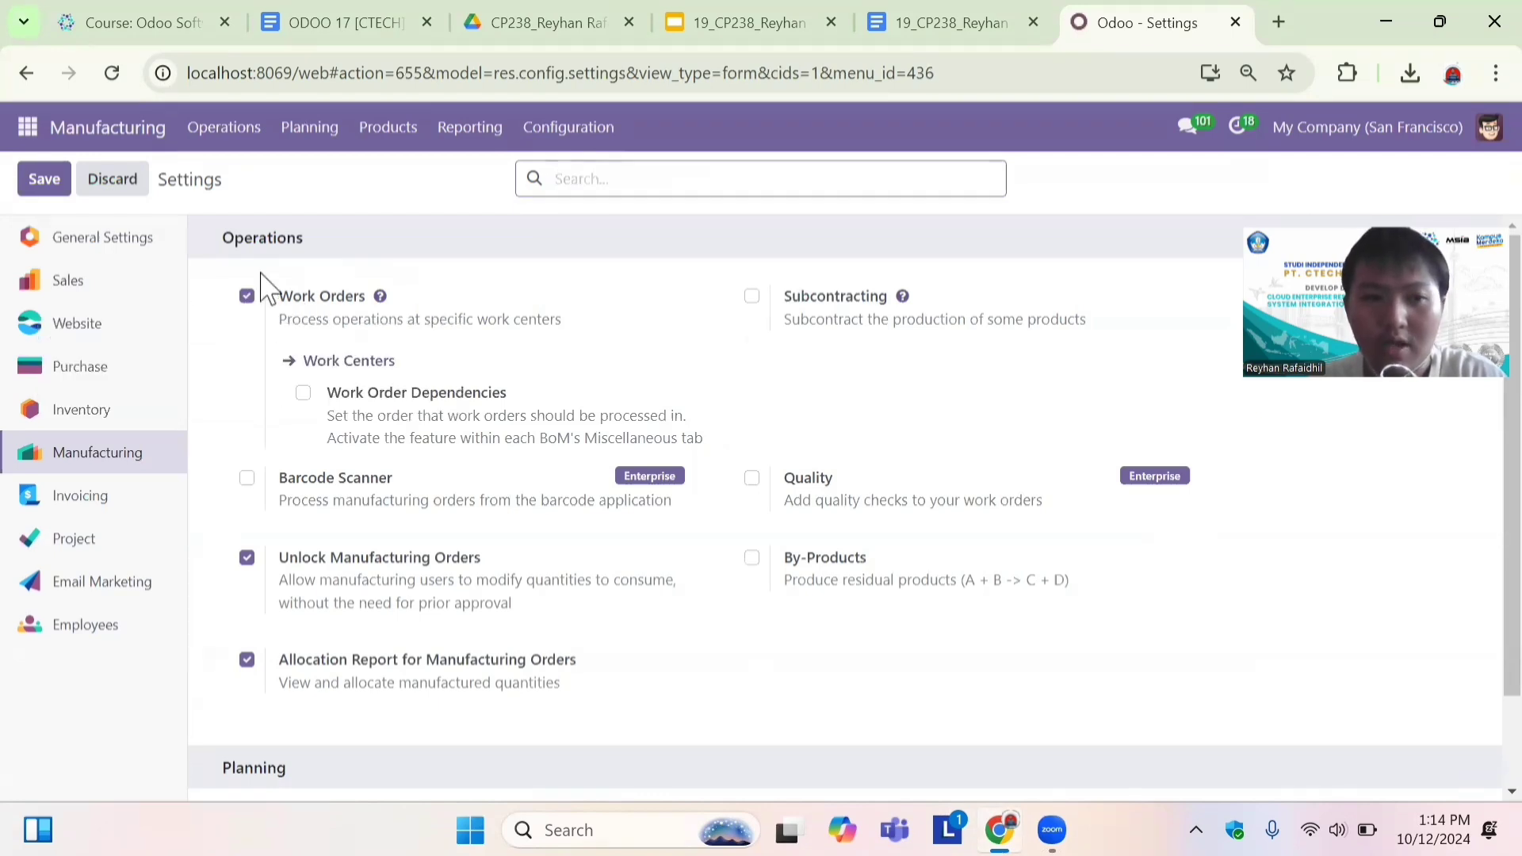
Review the Operations and Planning options in the Manufacturing settings and save the settings.
mouse_move(256, 311)
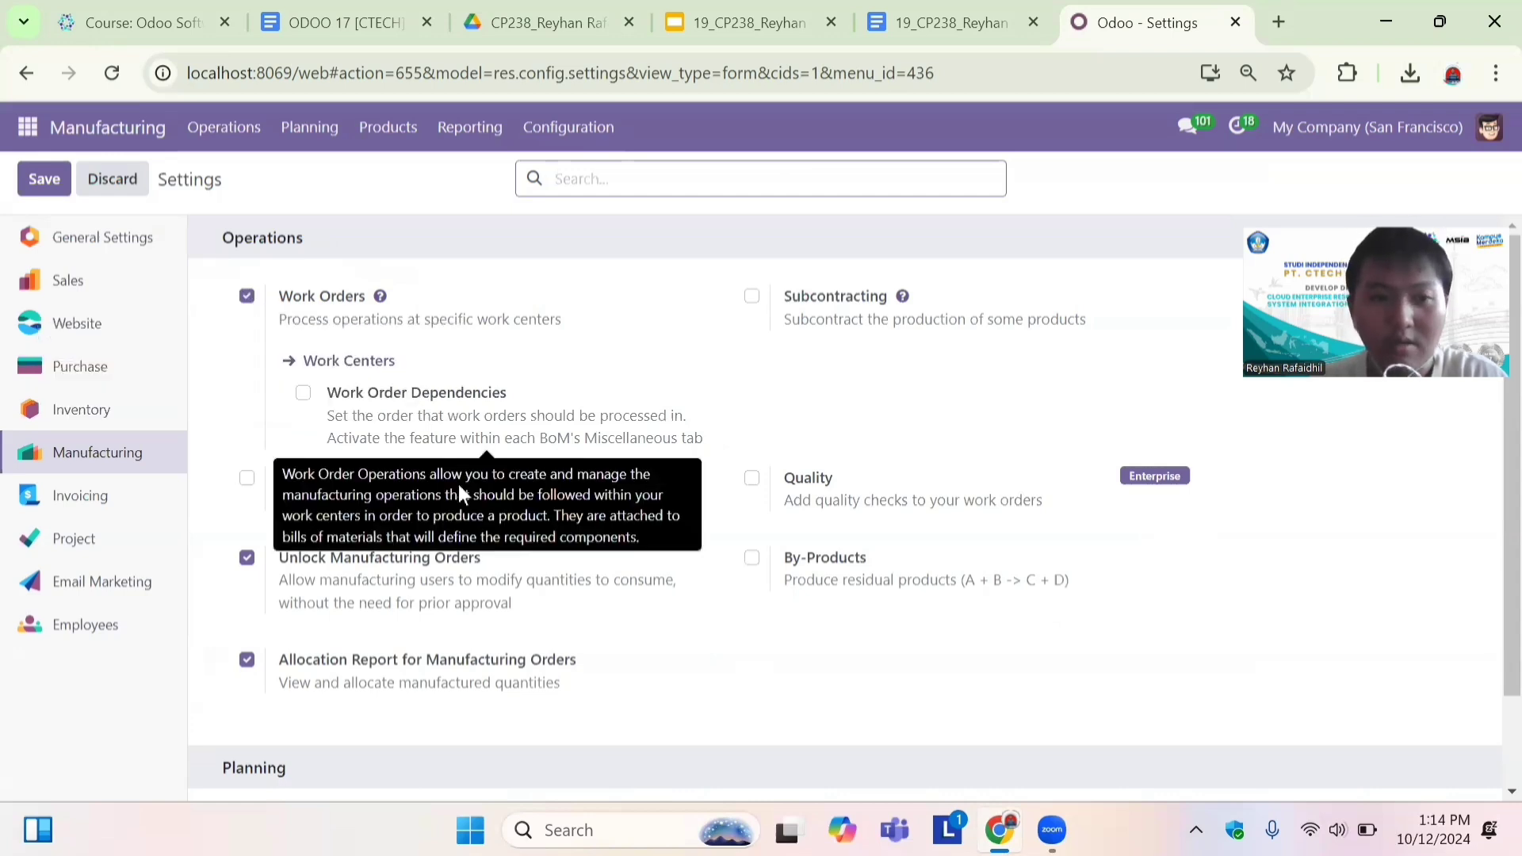
scroll(466, 500, down, 1)
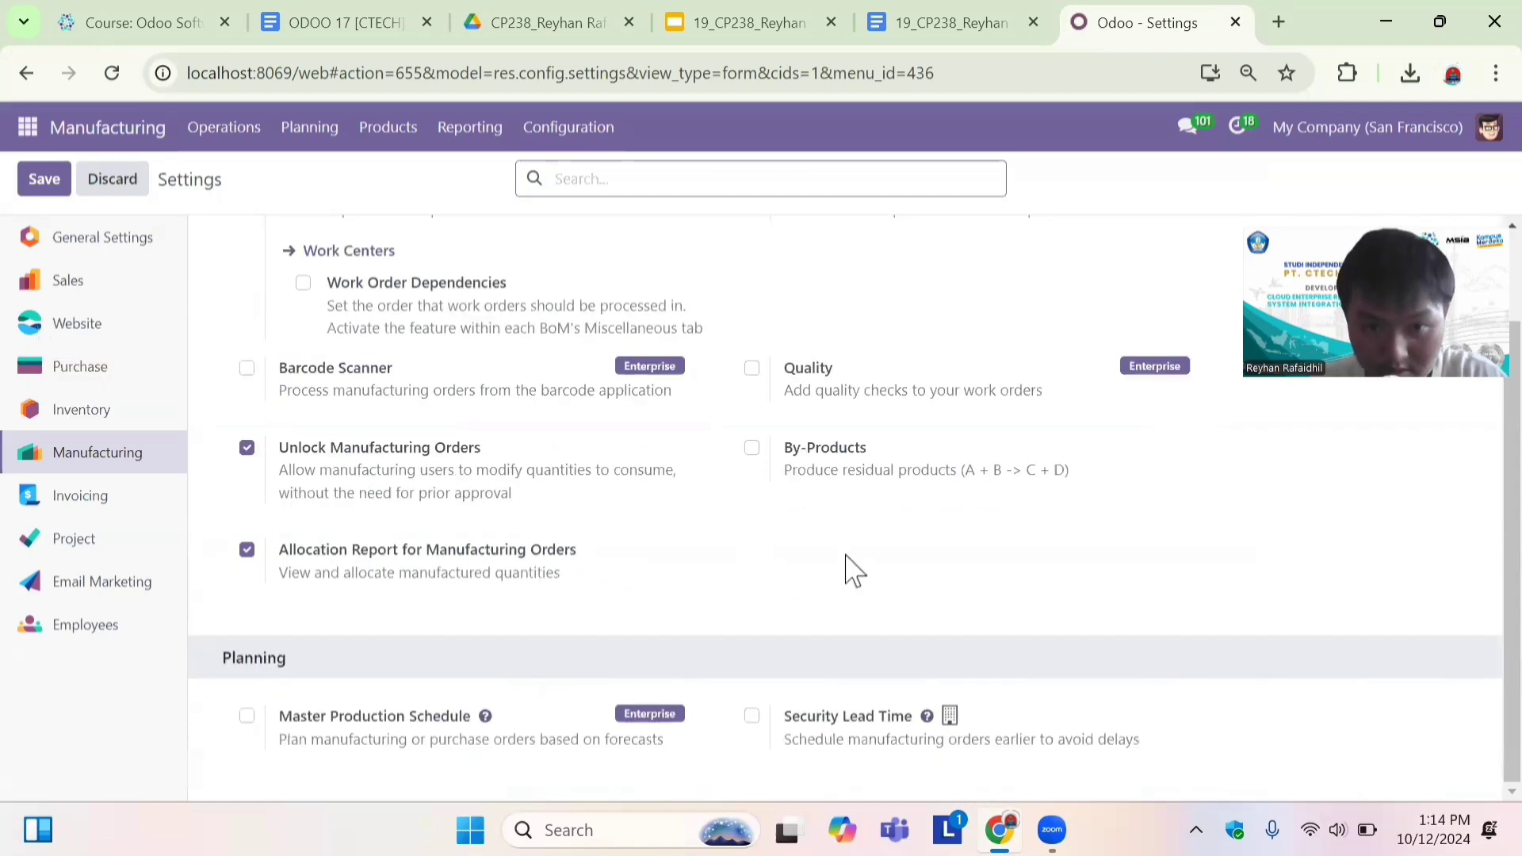
scroll(850, 568, up, 1)
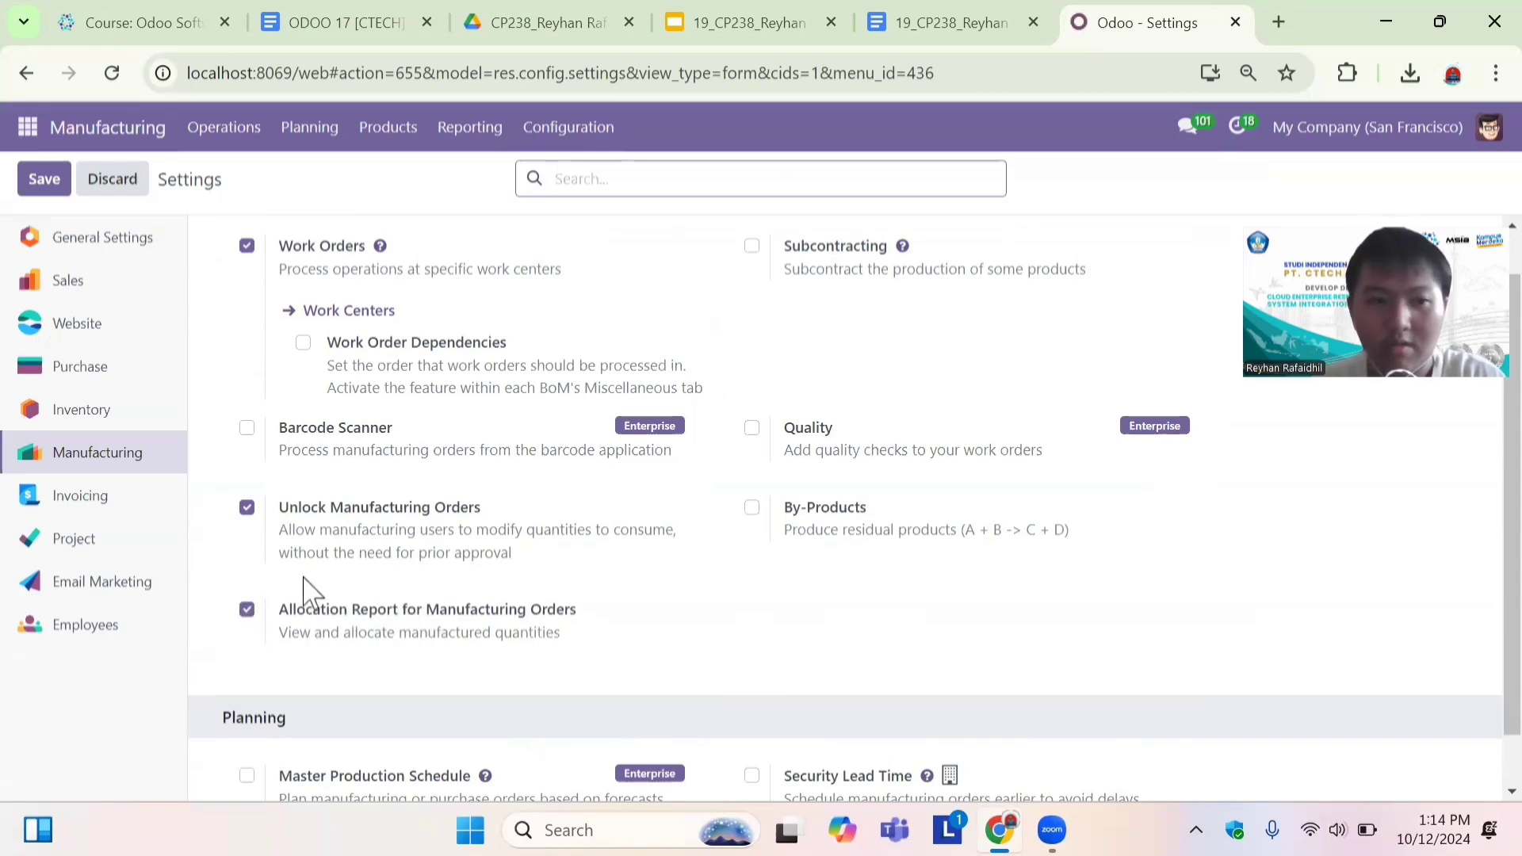
click(246, 507)
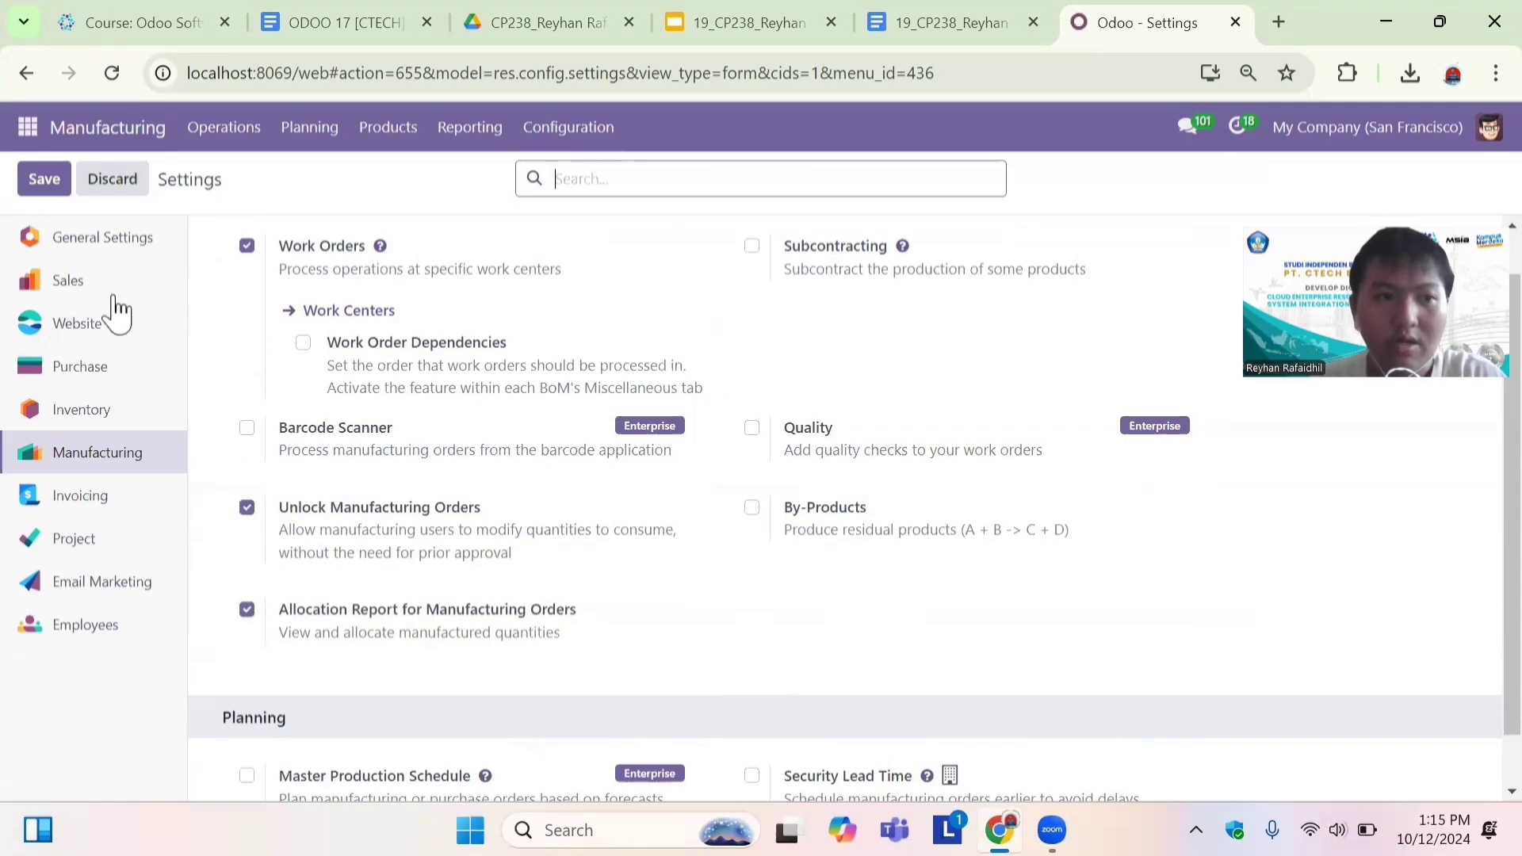
click(45, 184)
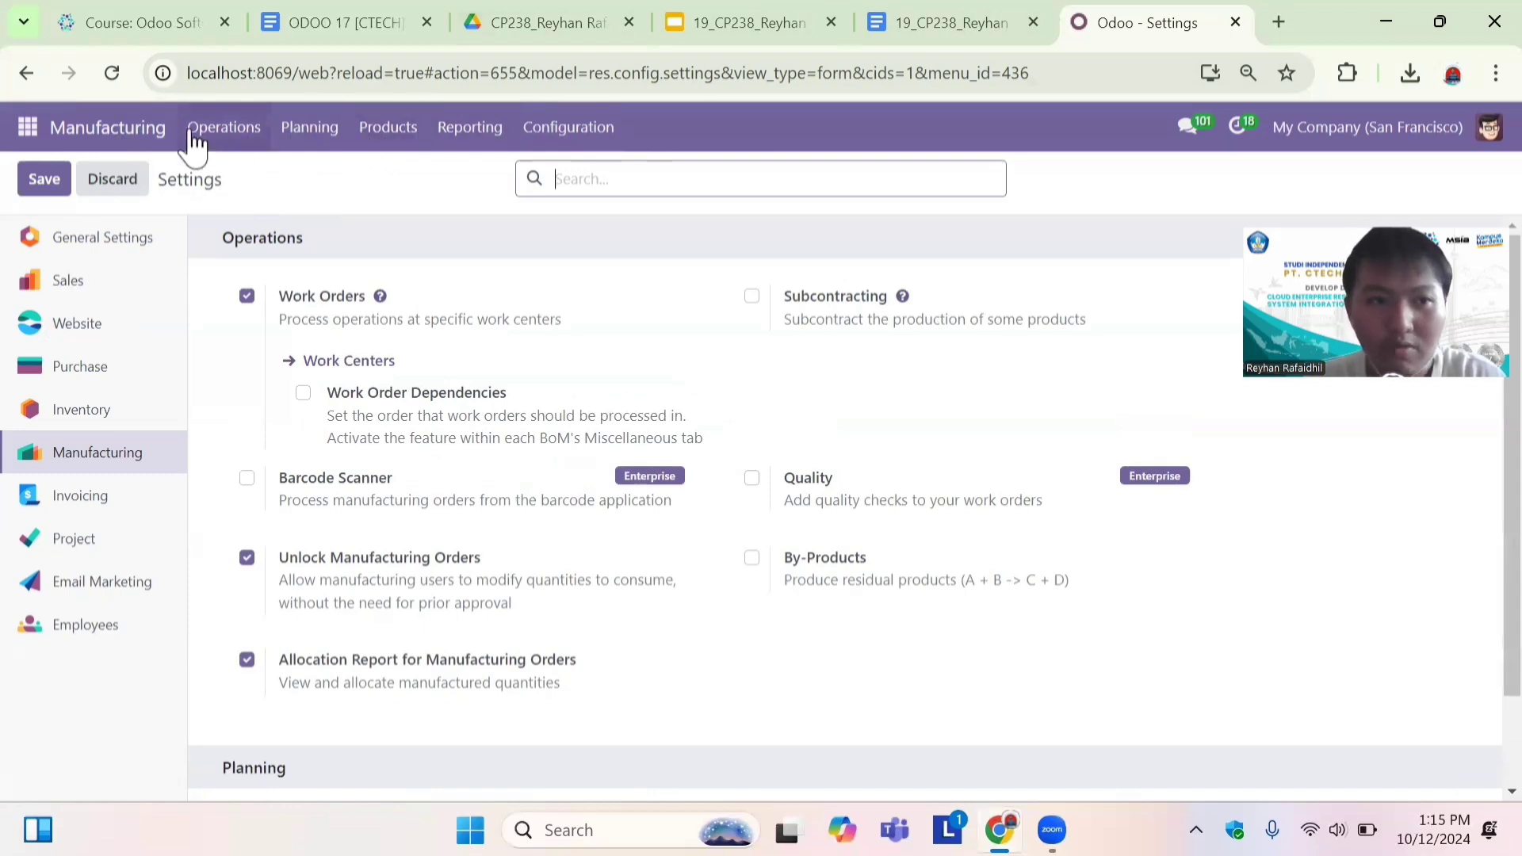
Open the list of bills of materials in the Manufacturing module.
click(388, 136)
mouse_move(260, 138)
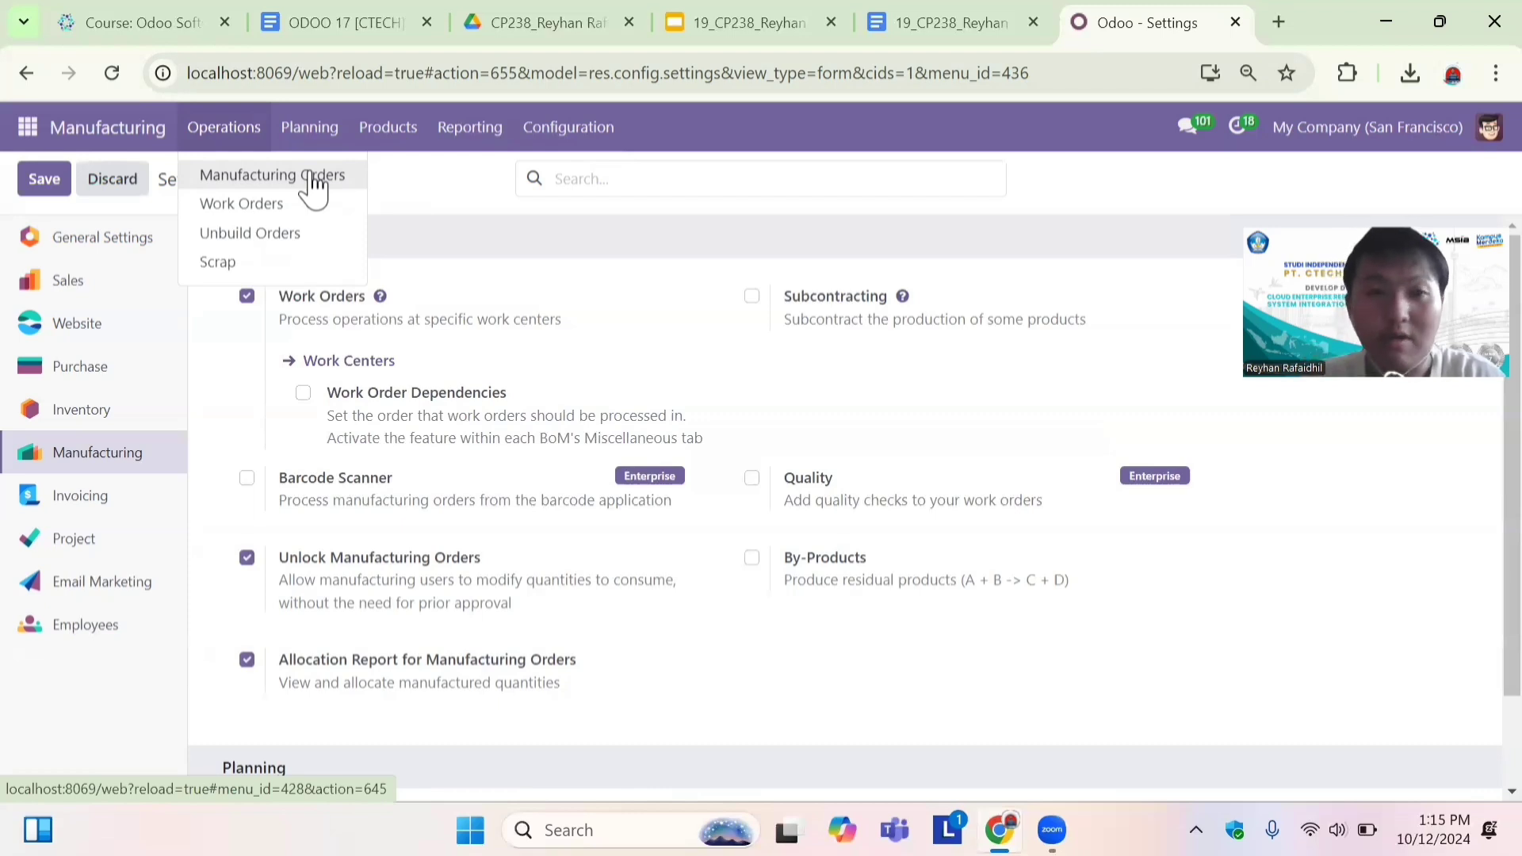
mouse_move(374, 142)
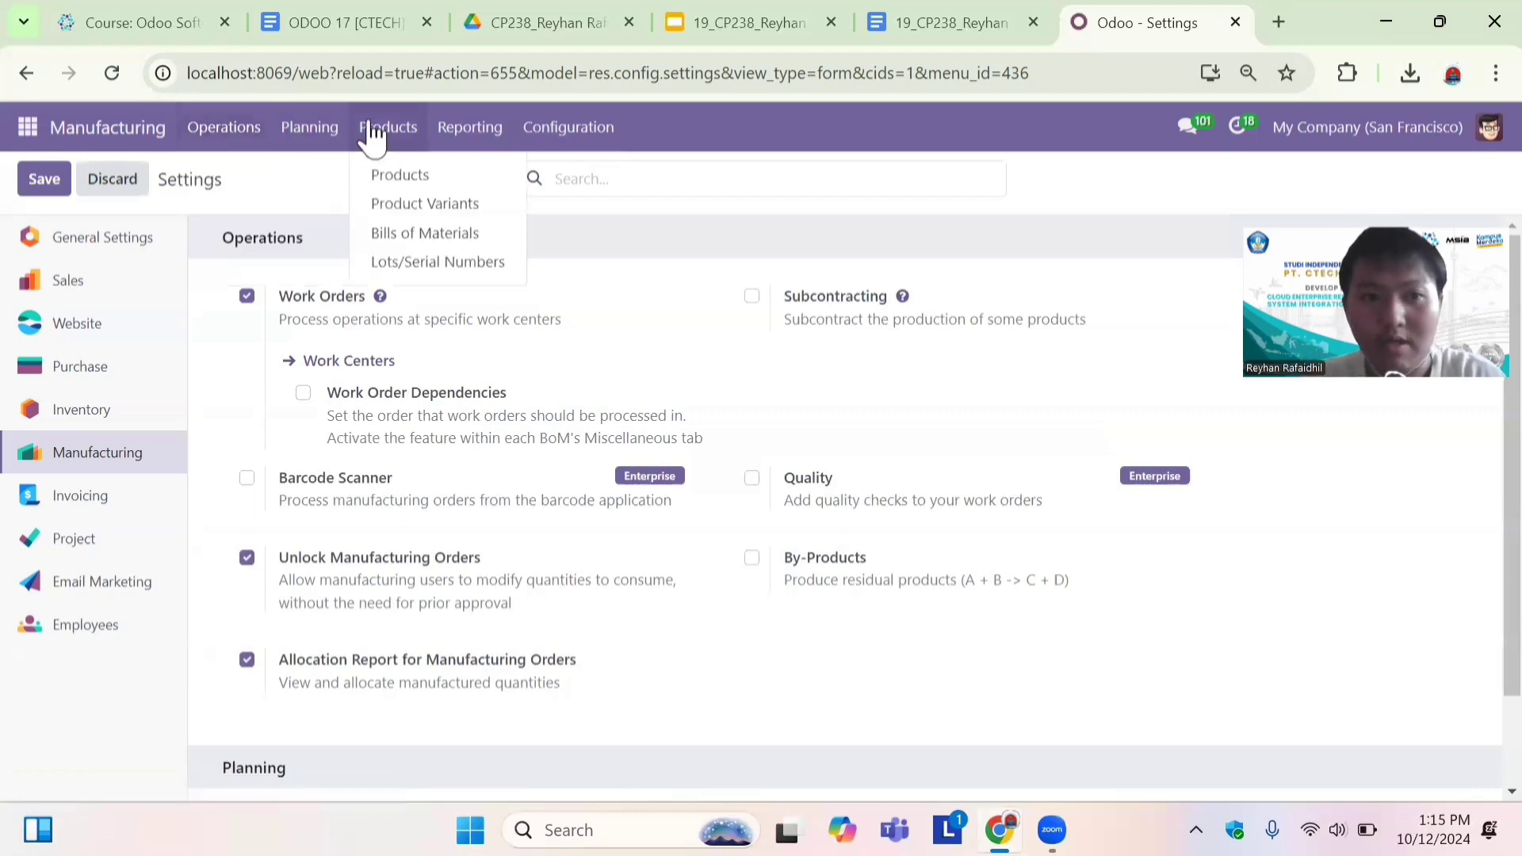
click(428, 242)
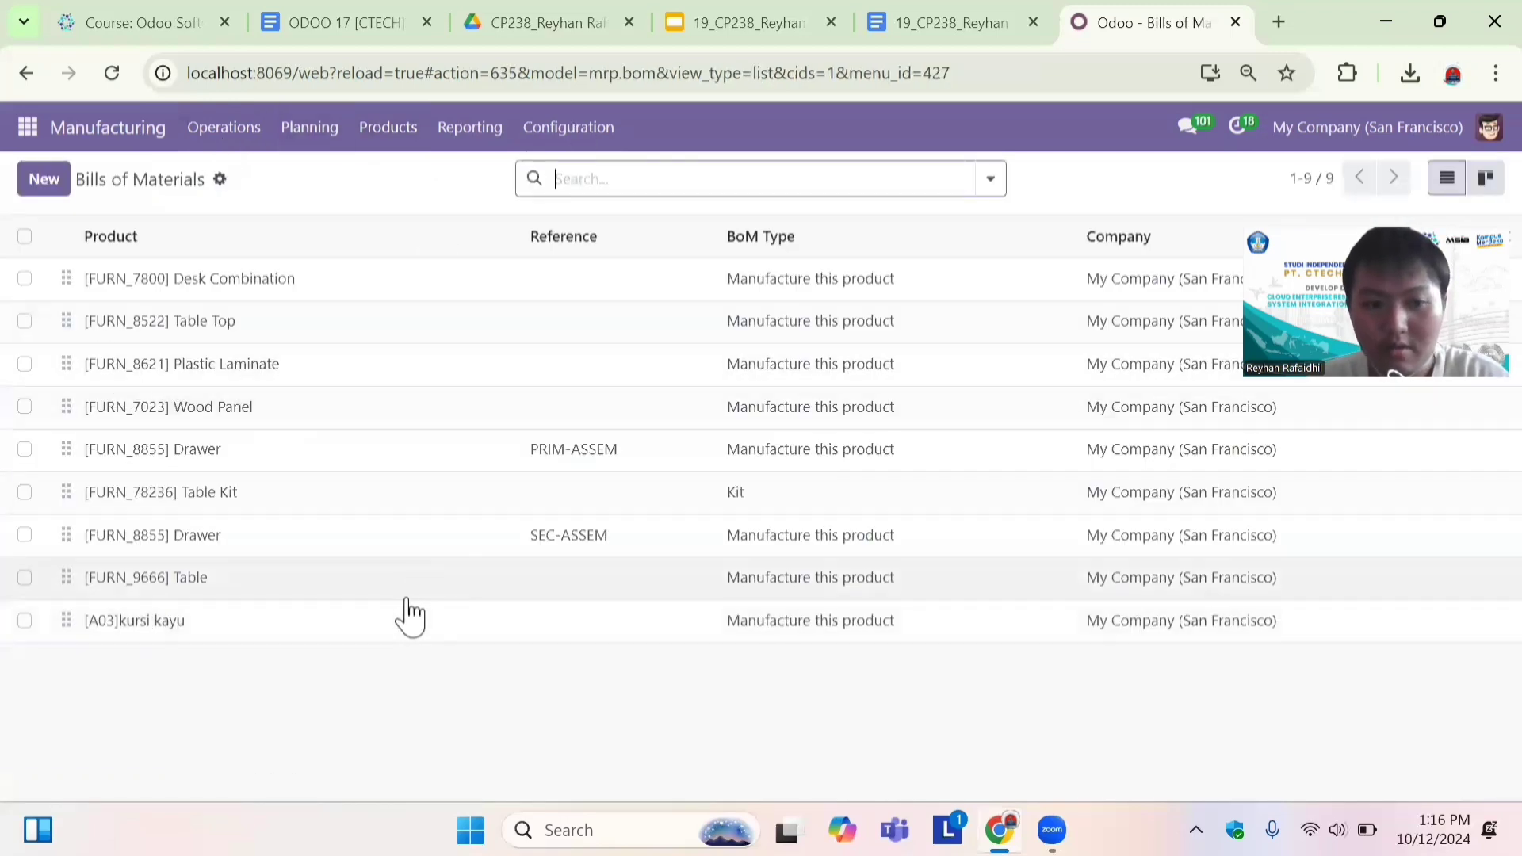
click(54, 181)
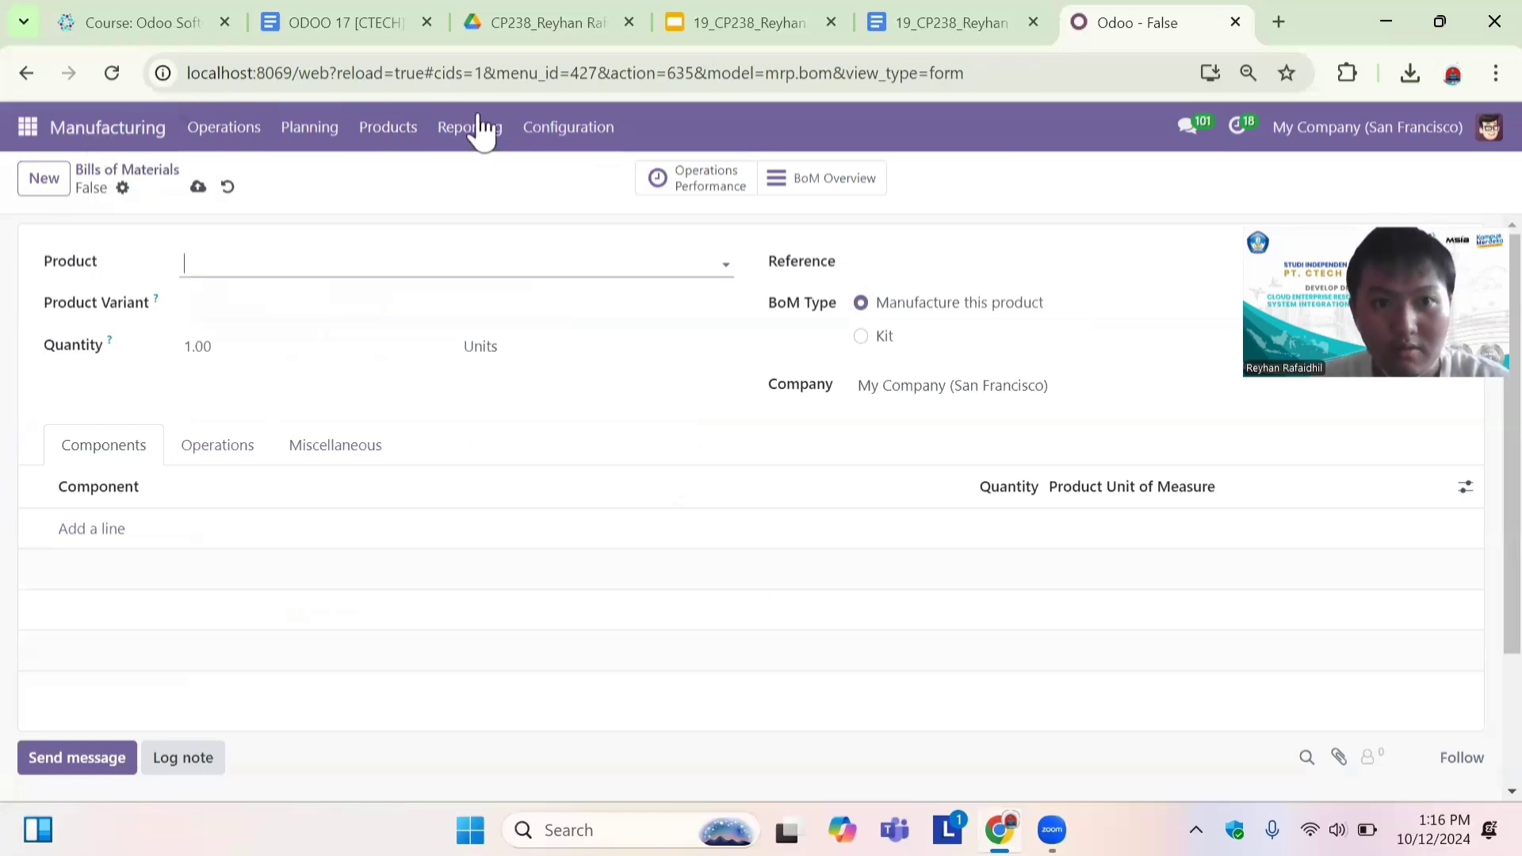
click(401, 134)
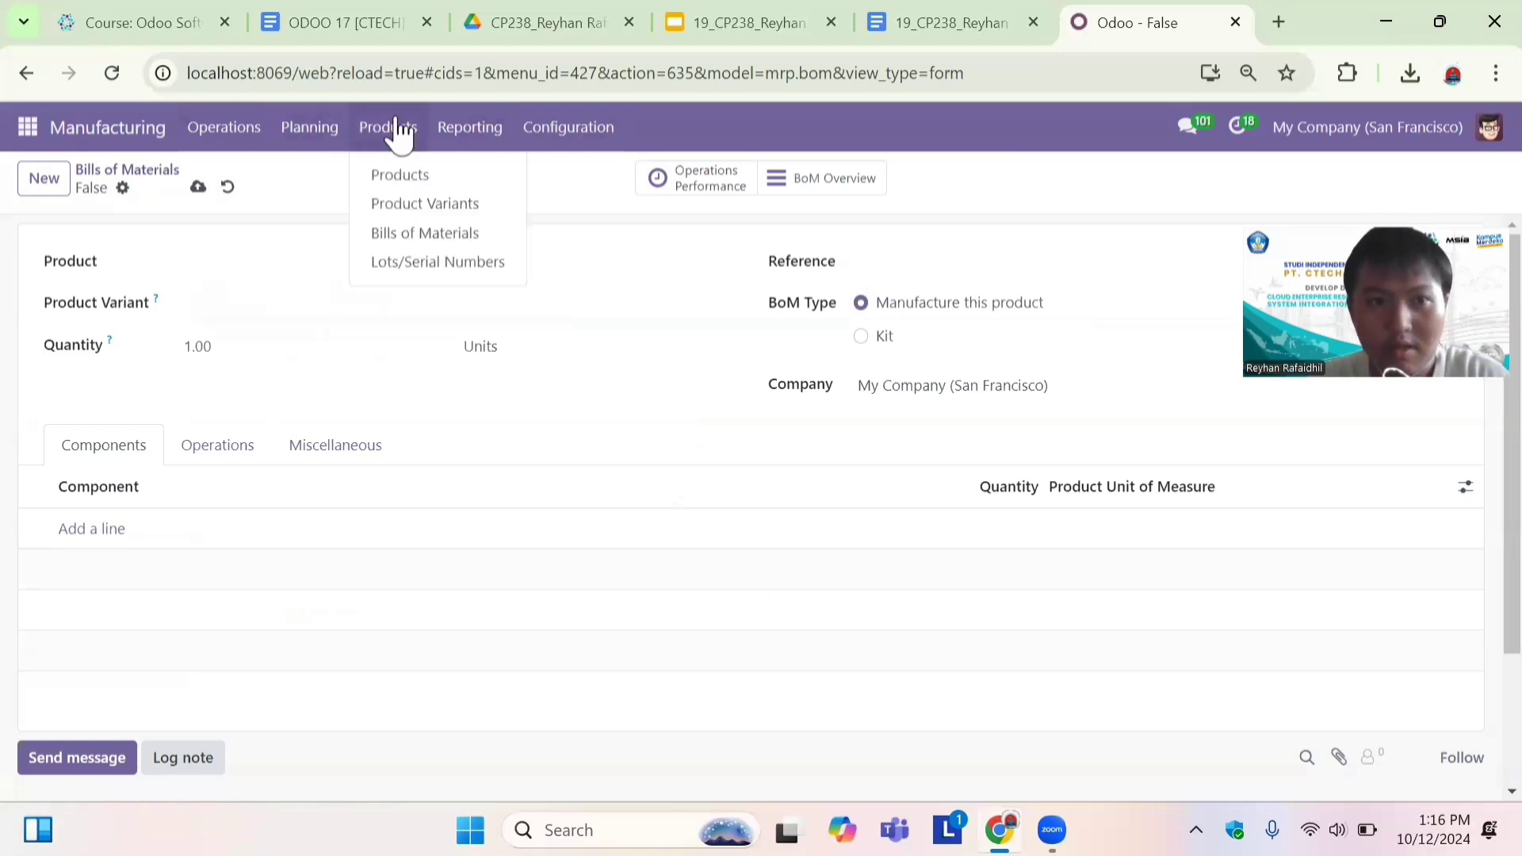
click(437, 234)
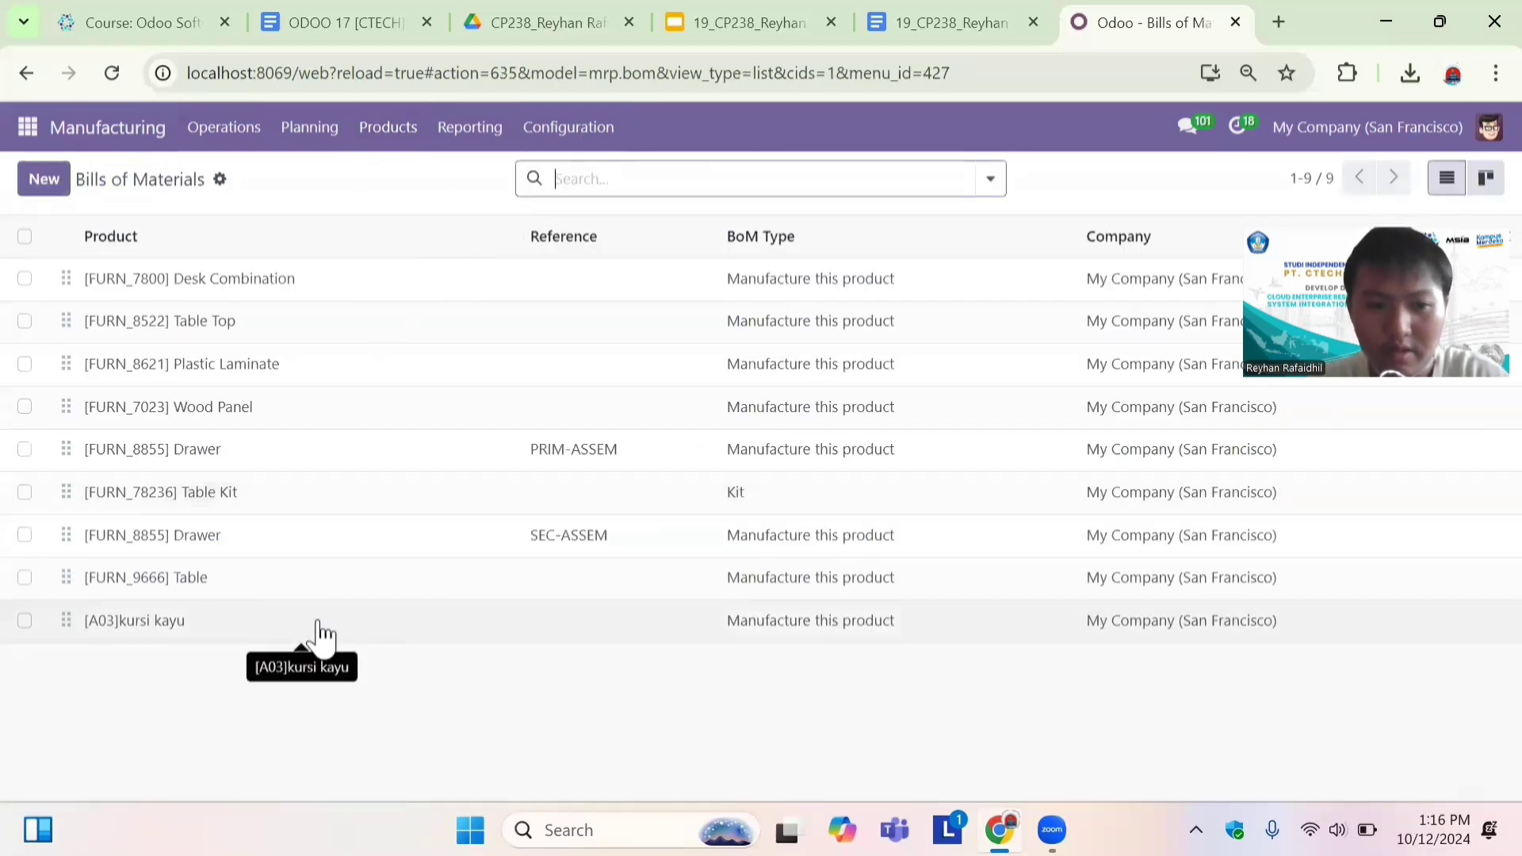
Open the [A03]kursi kayu bill of materials to review its components, and go to the manufacturing orders list.
click(283, 630)
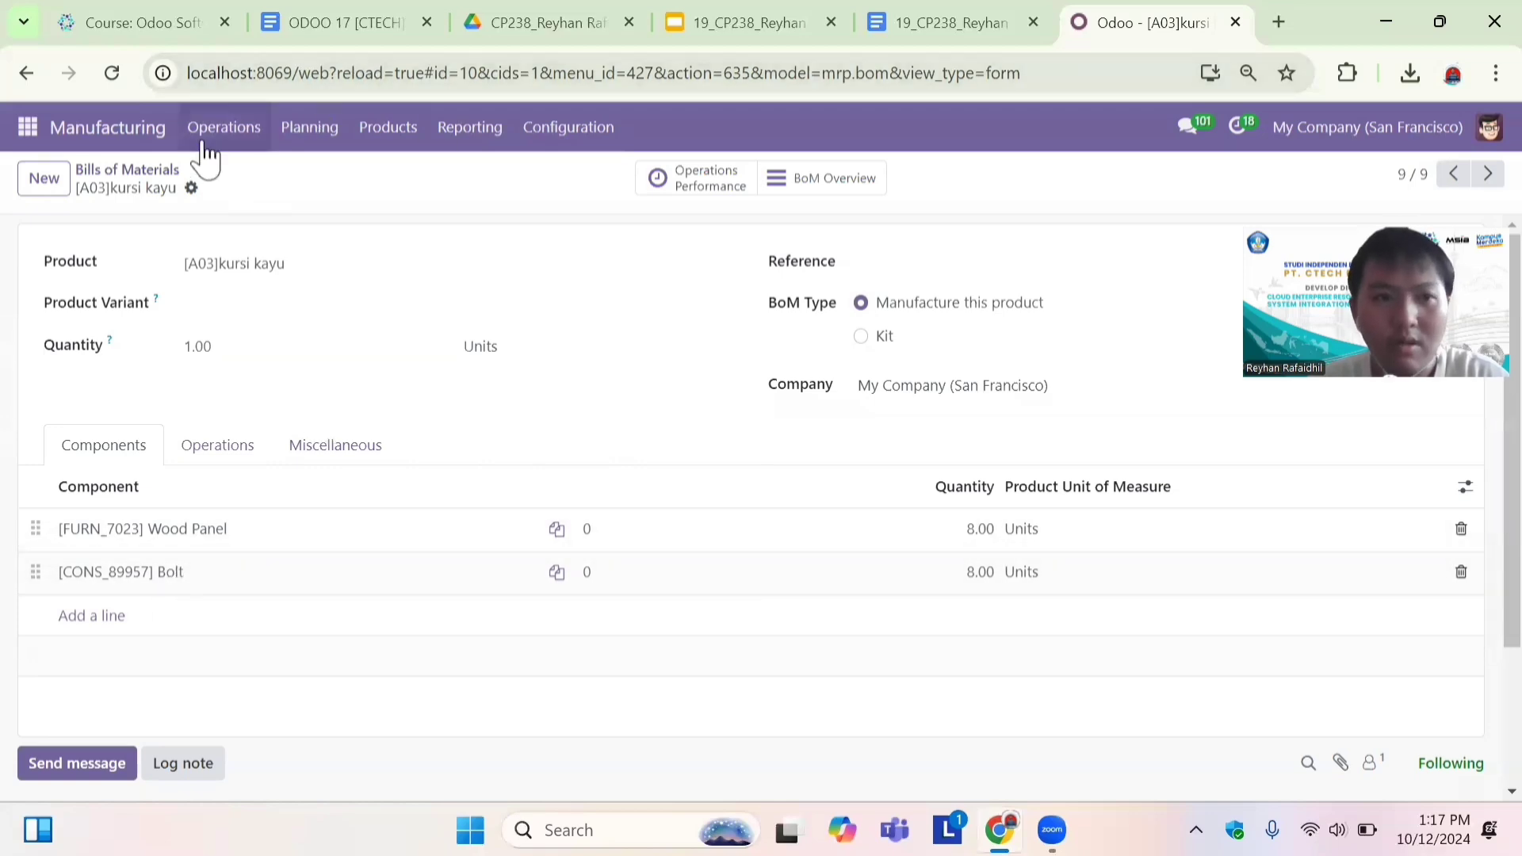
click(244, 136)
click(272, 176)
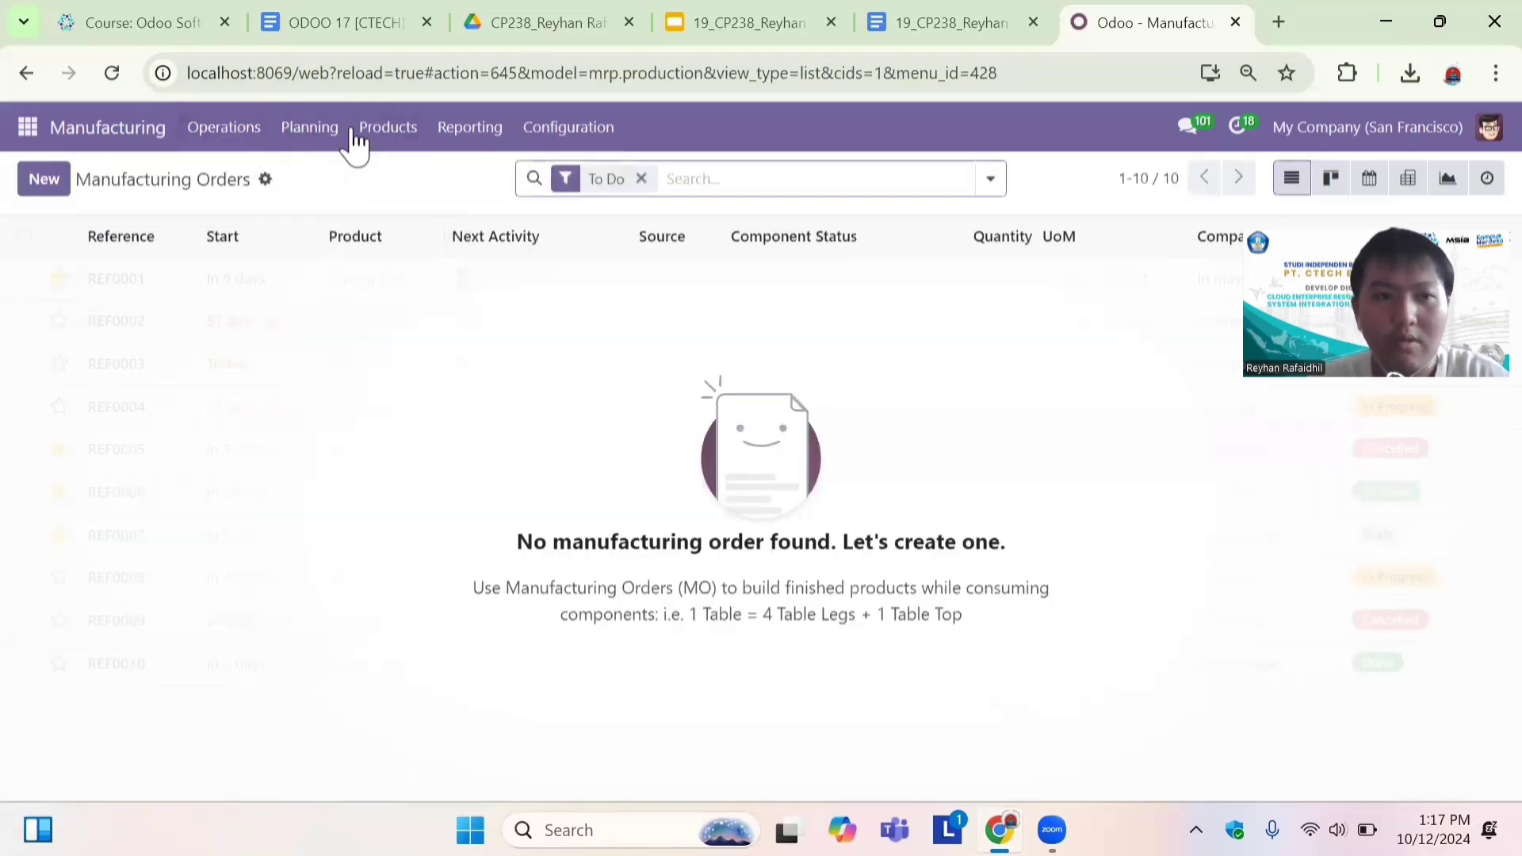
Open the product record of [A03]kursi kayu to check its on-hand quantity.
click(390, 136)
click(407, 180)
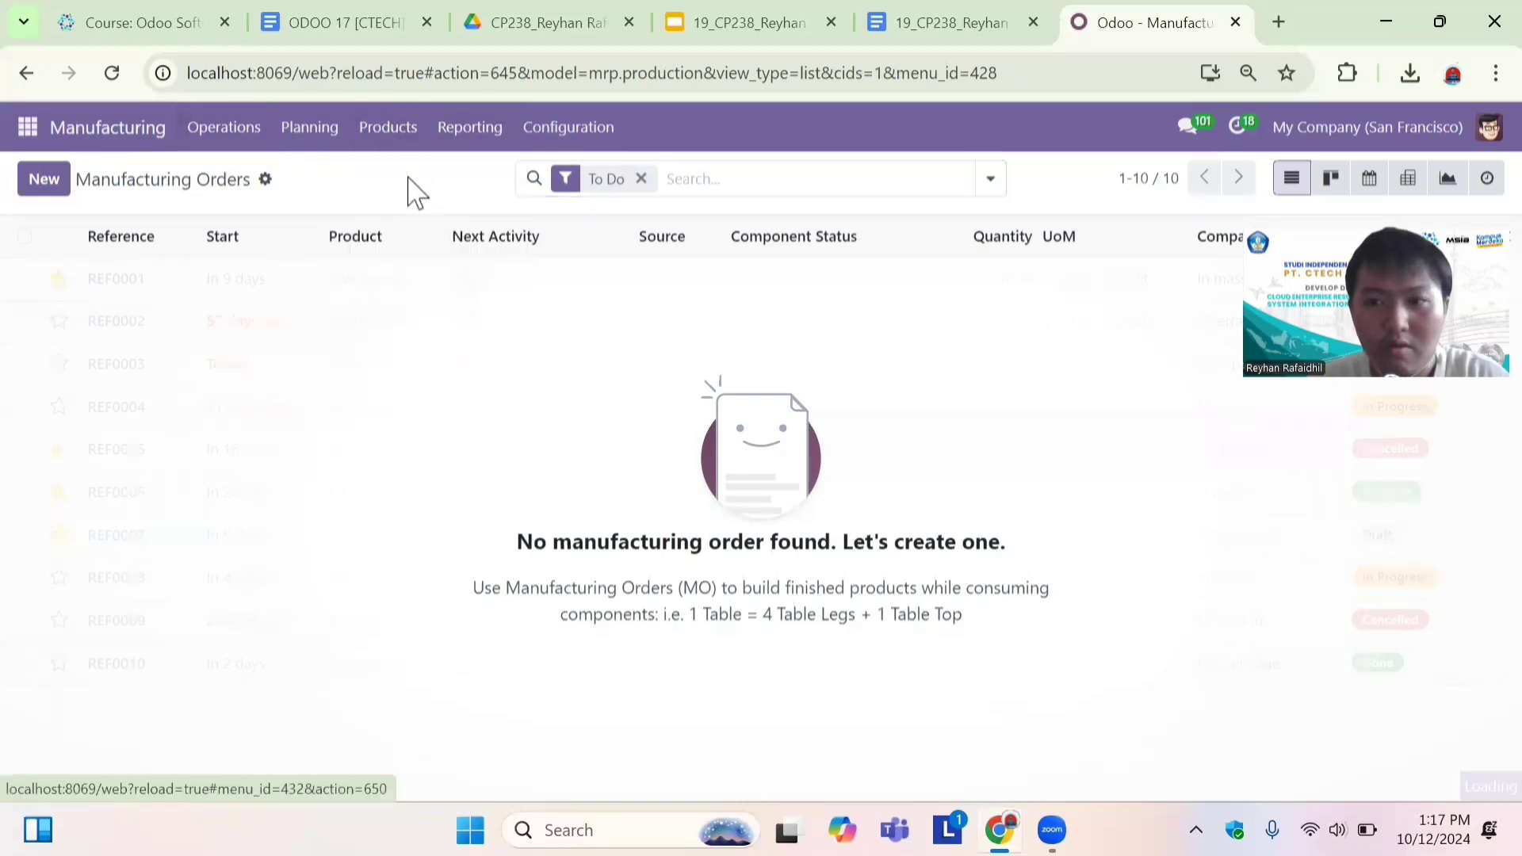
scroll(919, 453, down, 10)
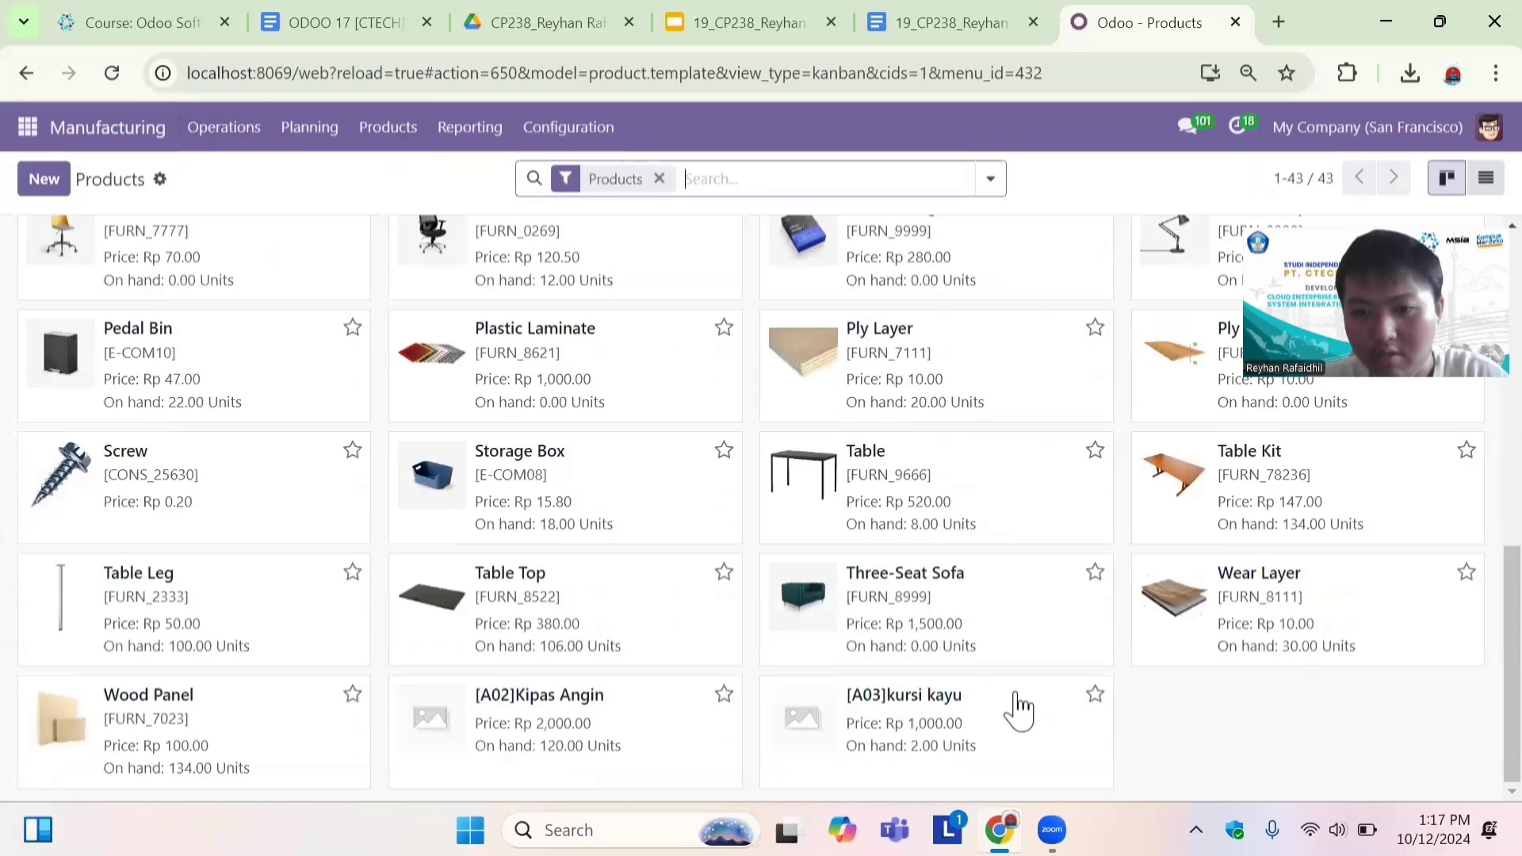
click(1020, 708)
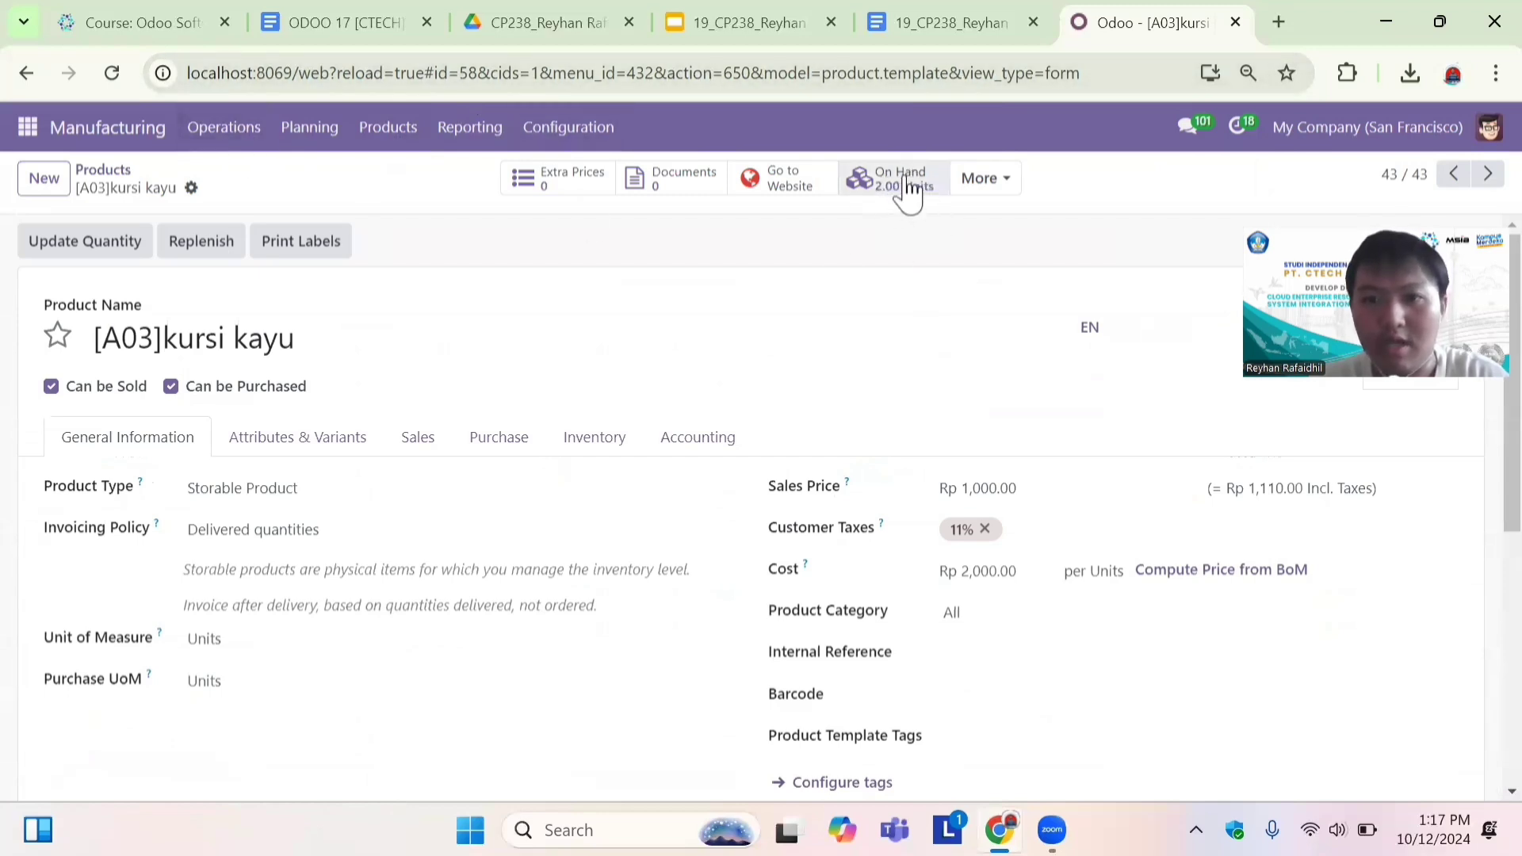
Open the manufacturing orders list and remove its To Do filter.
click(226, 133)
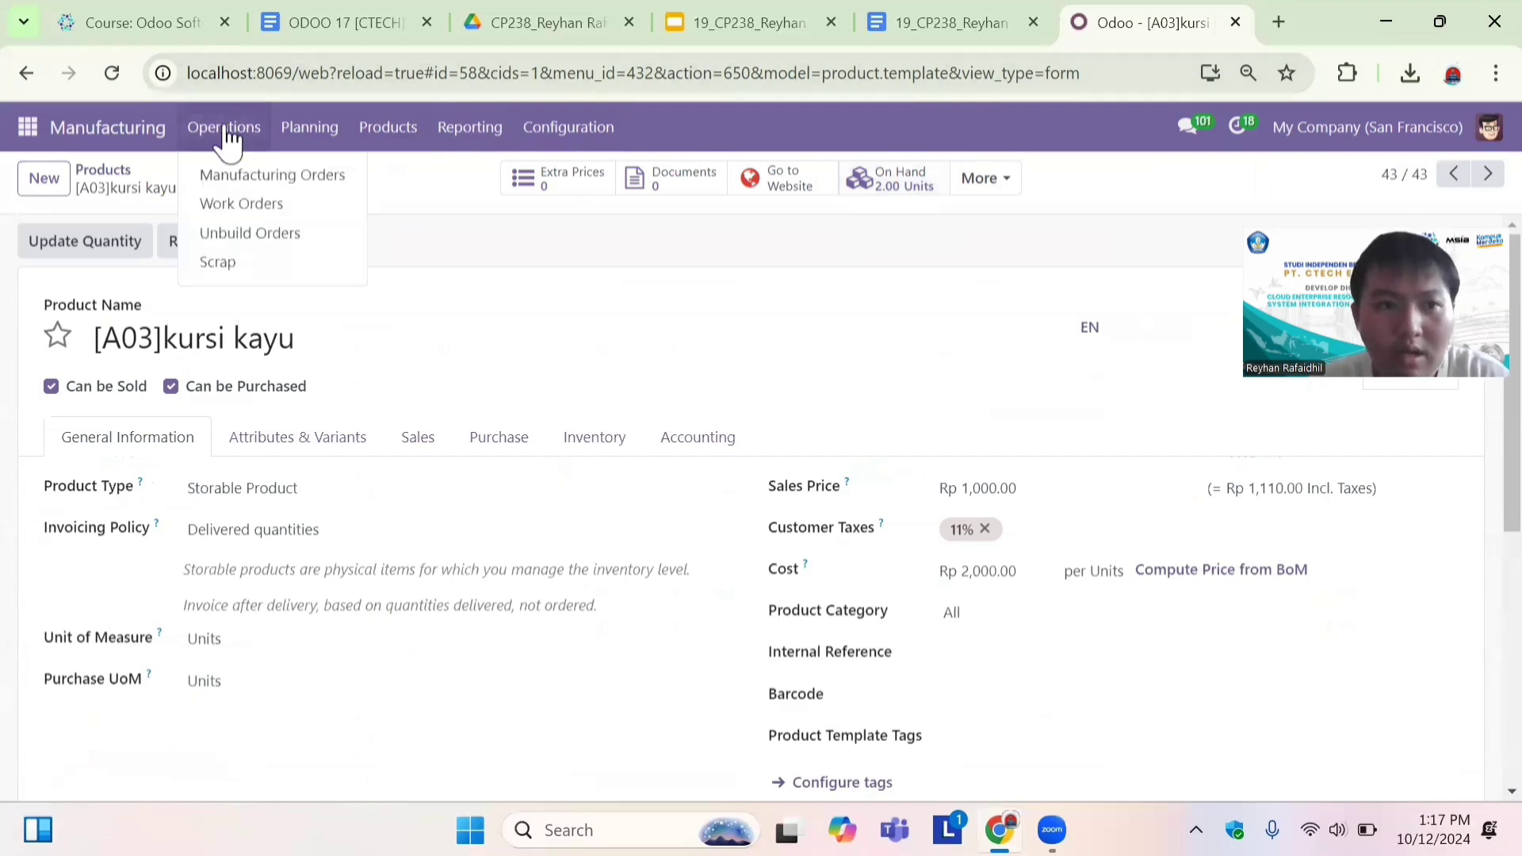
click(271, 177)
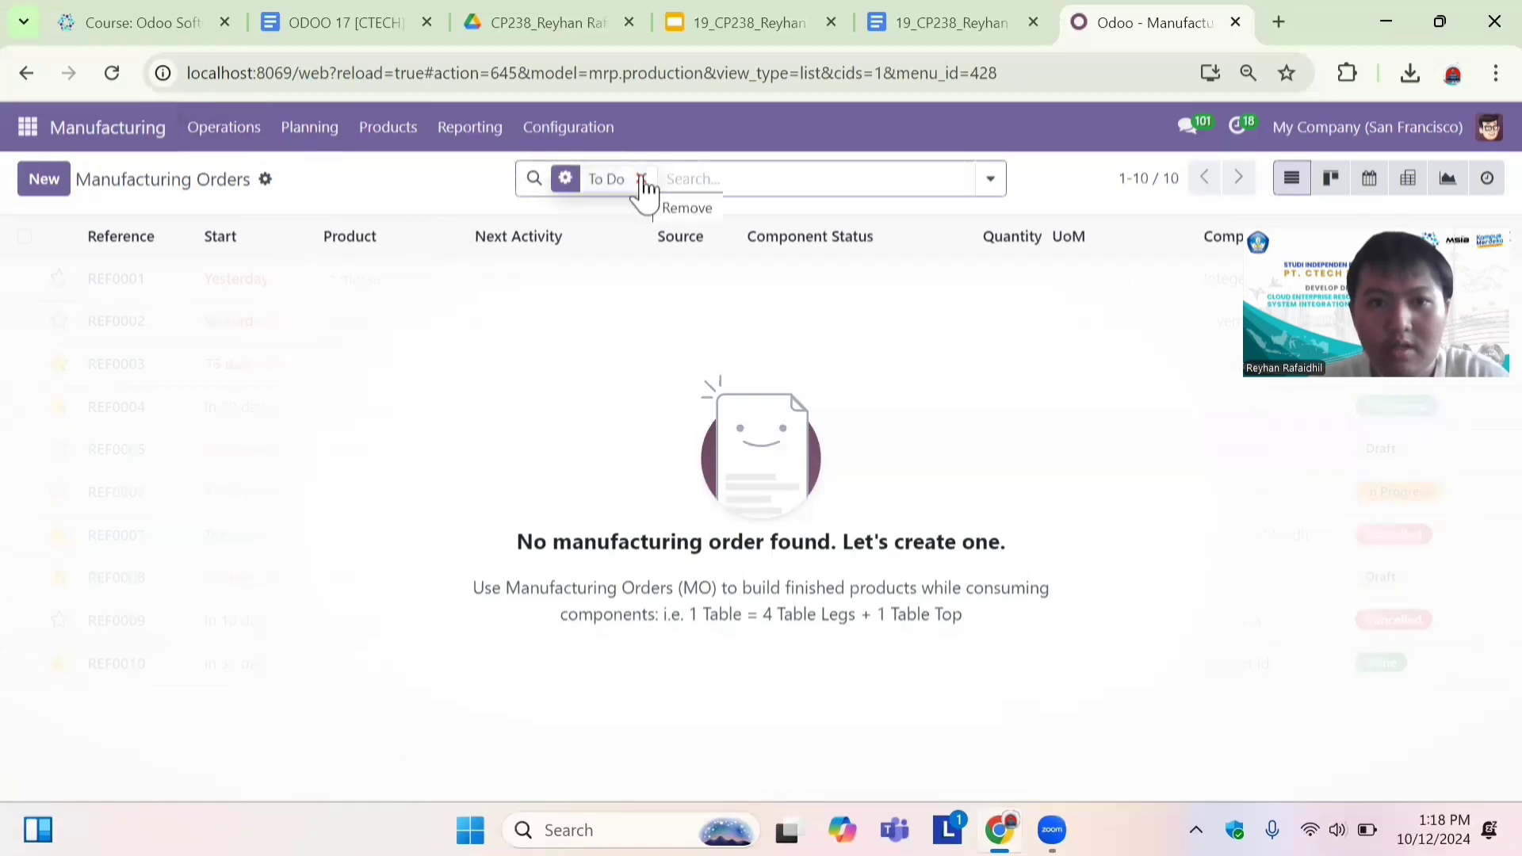
click(642, 180)
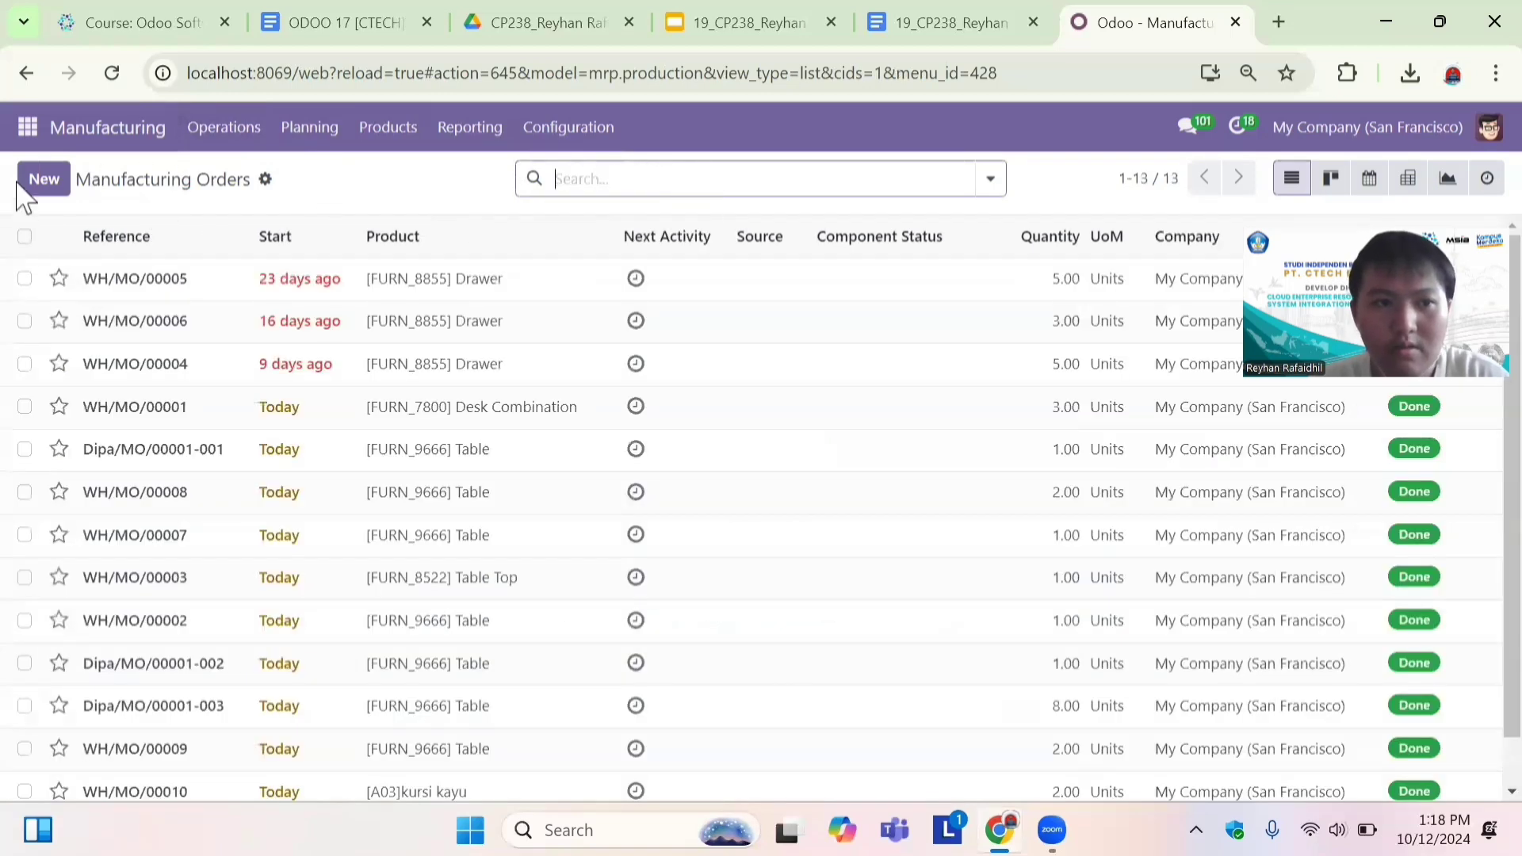
Start a new manufacturing order and set its product to [A03]kursi kayu.
click(39, 180)
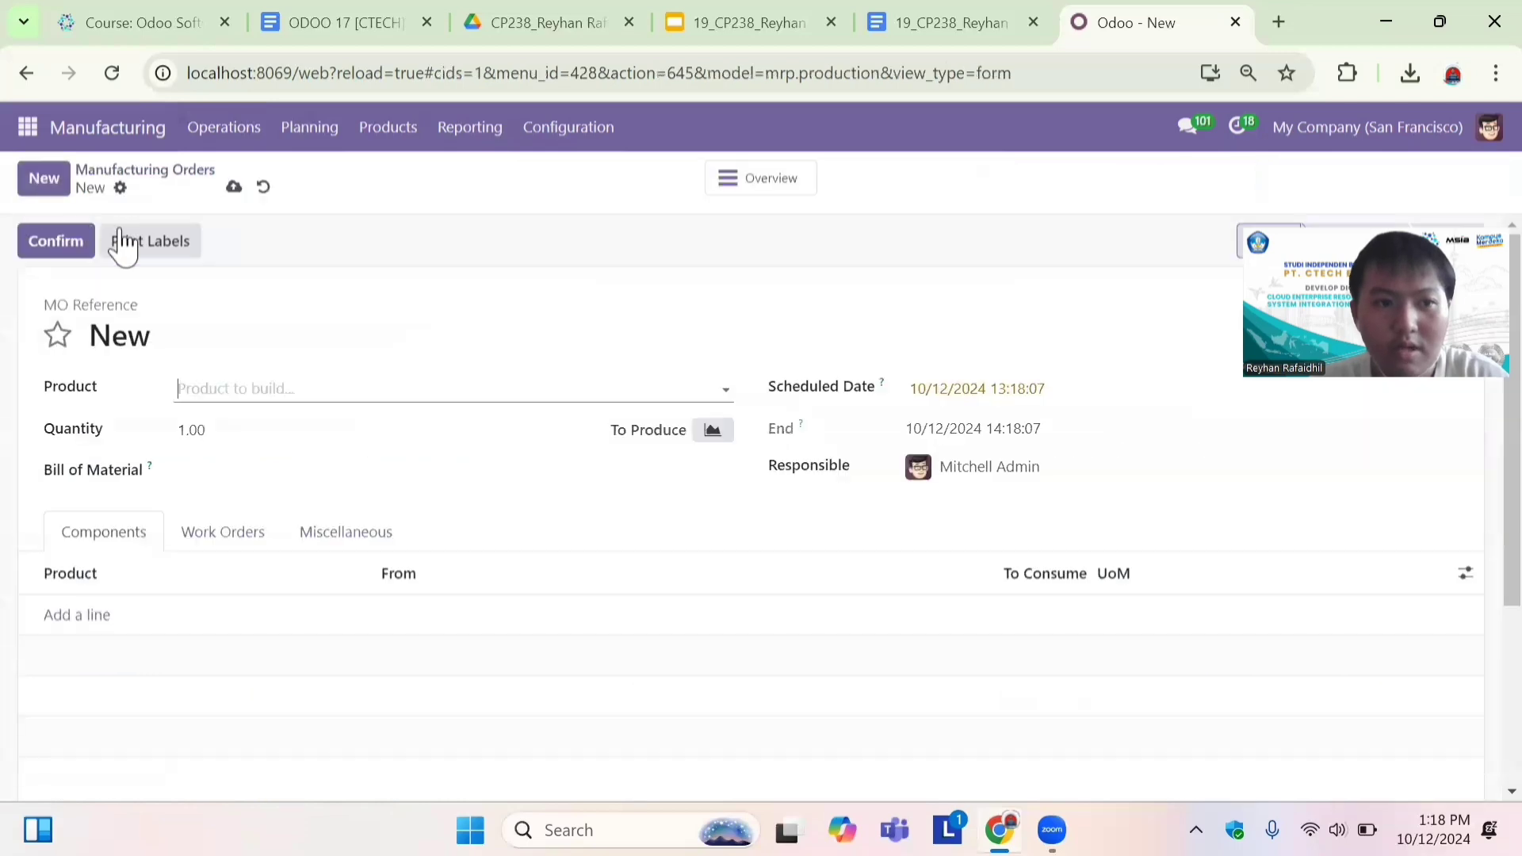
click(410, 384)
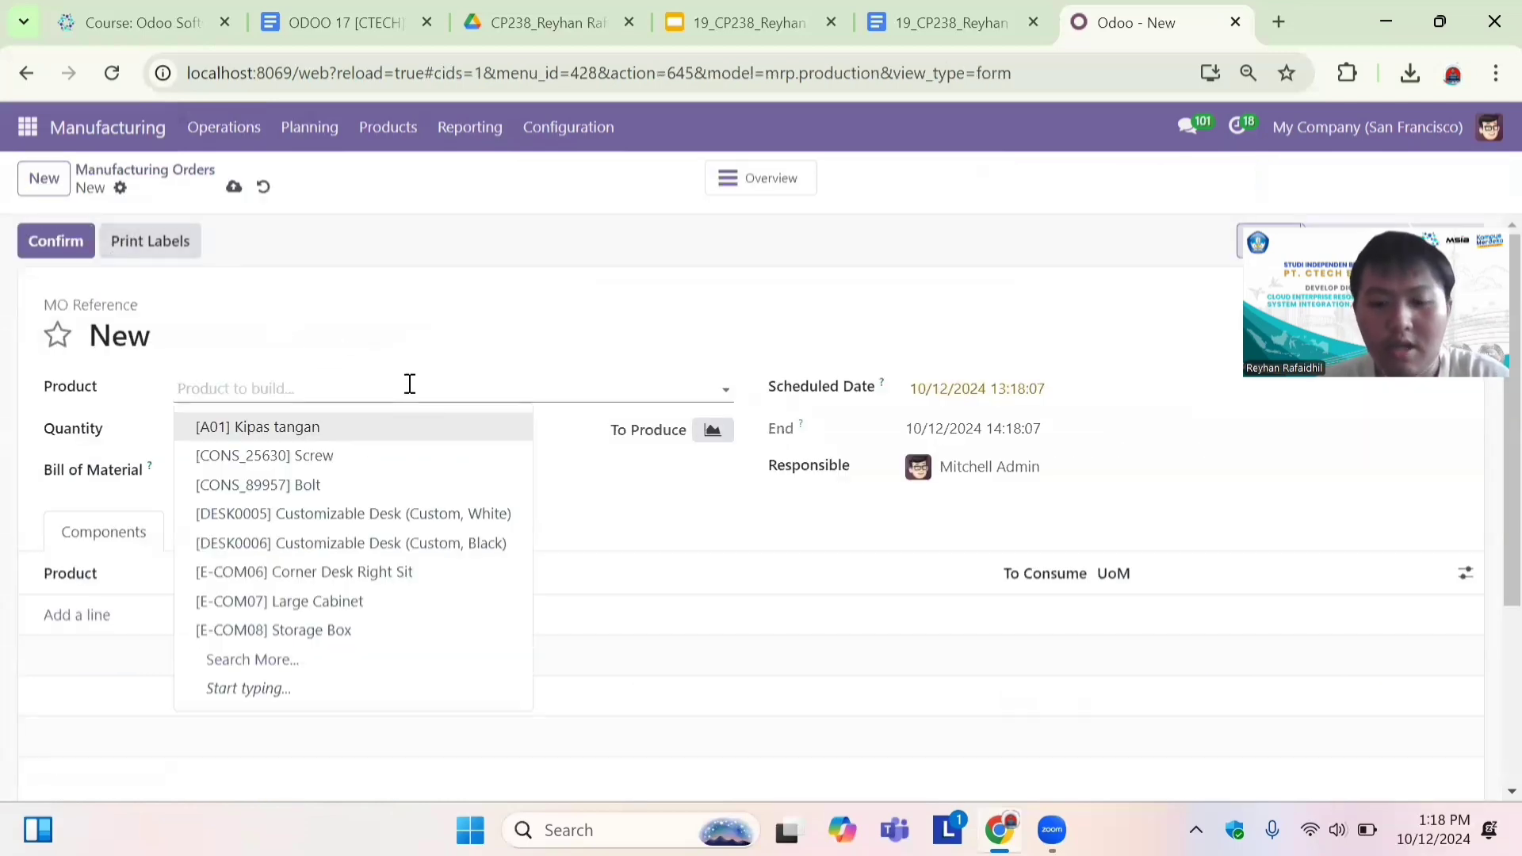
text(ku)
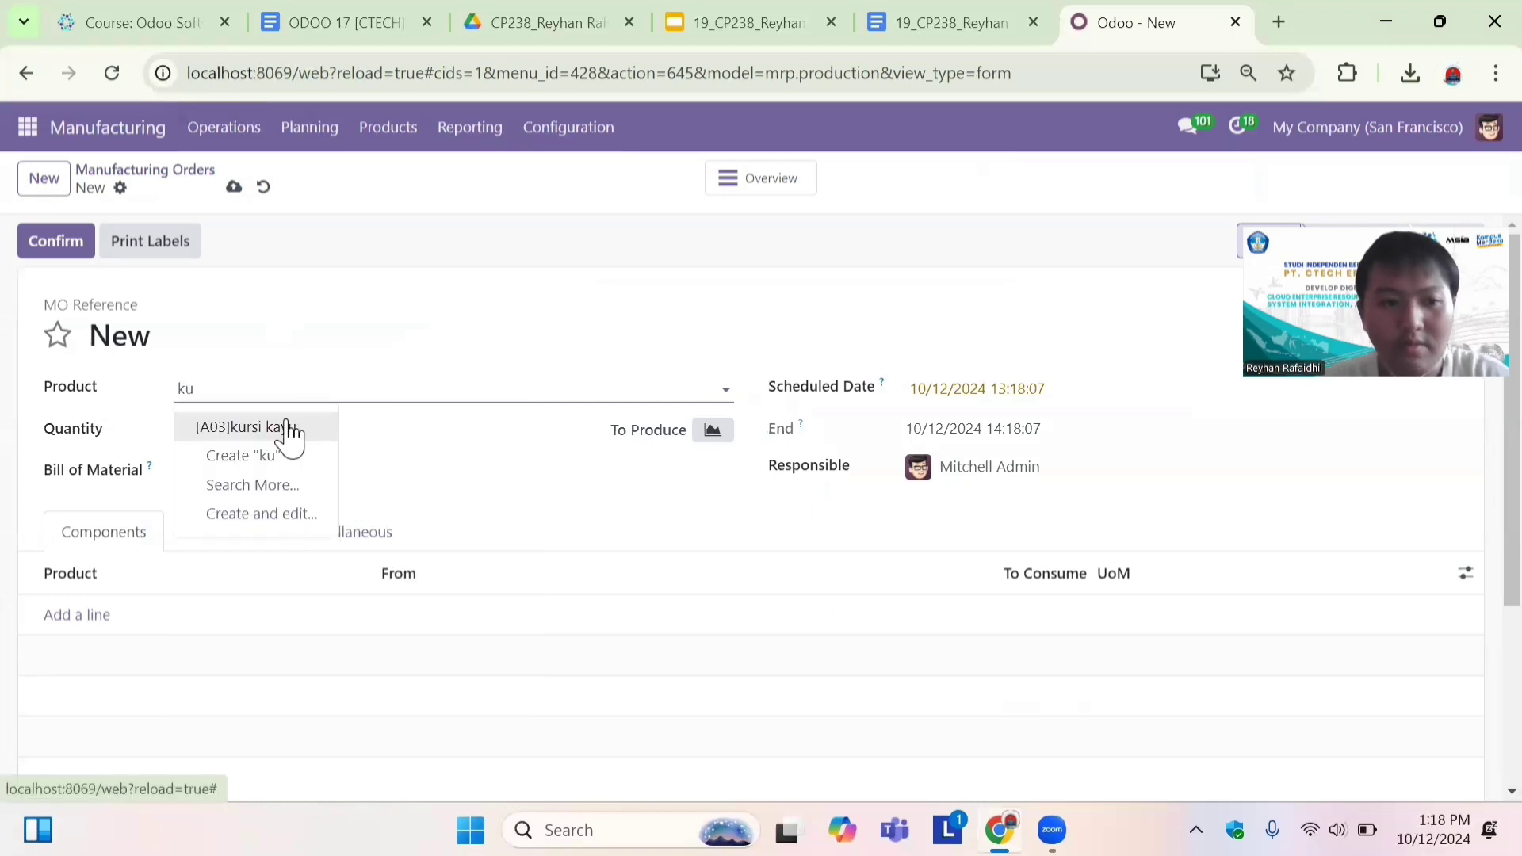
click(287, 428)
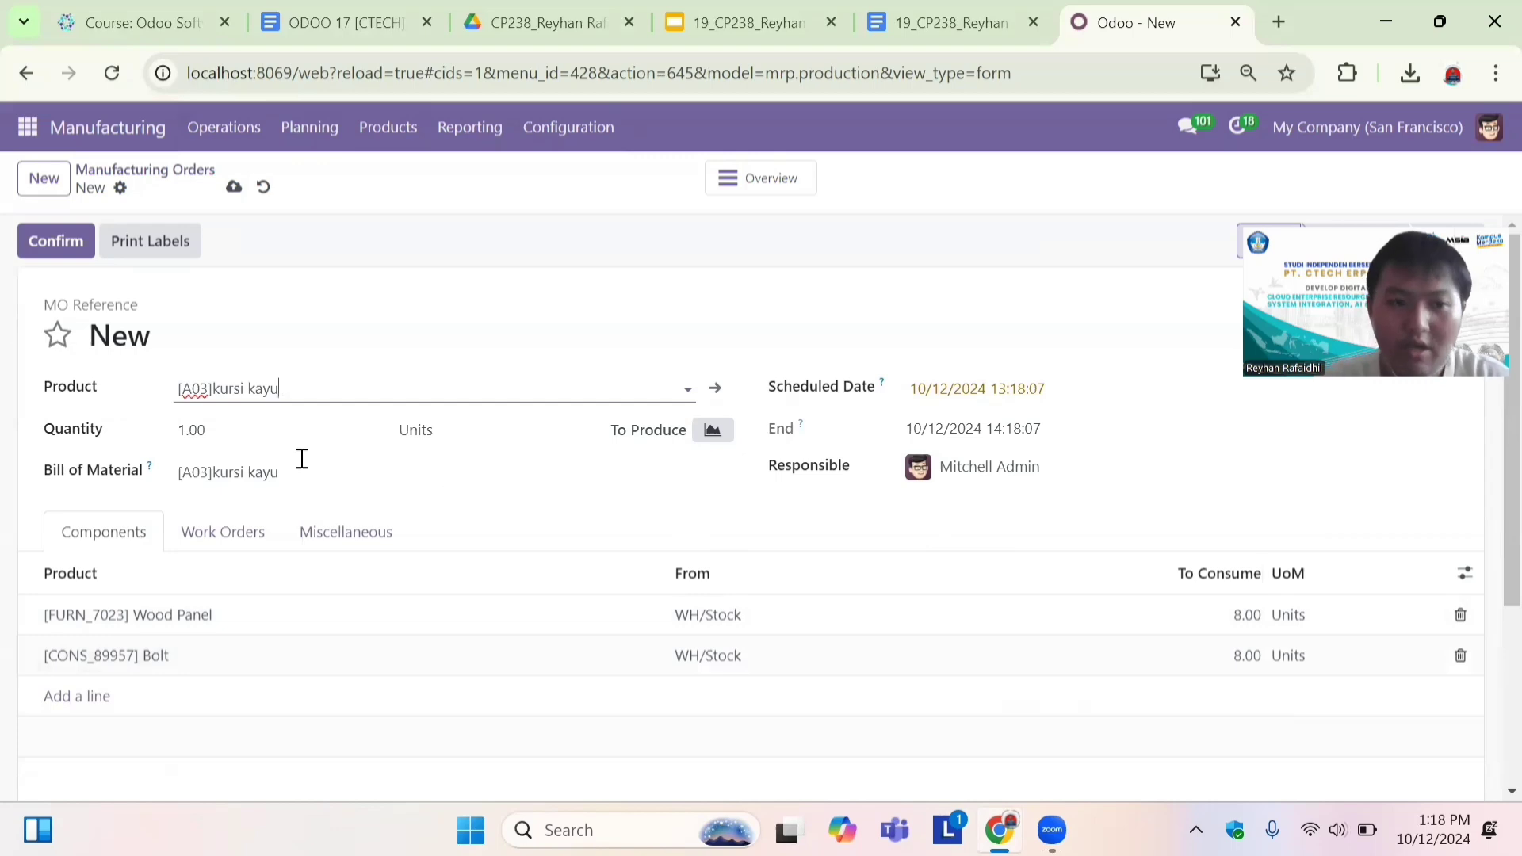
Set the manufacturing order's quantity to 10, and confirm and produce the full order.
click(244, 420)
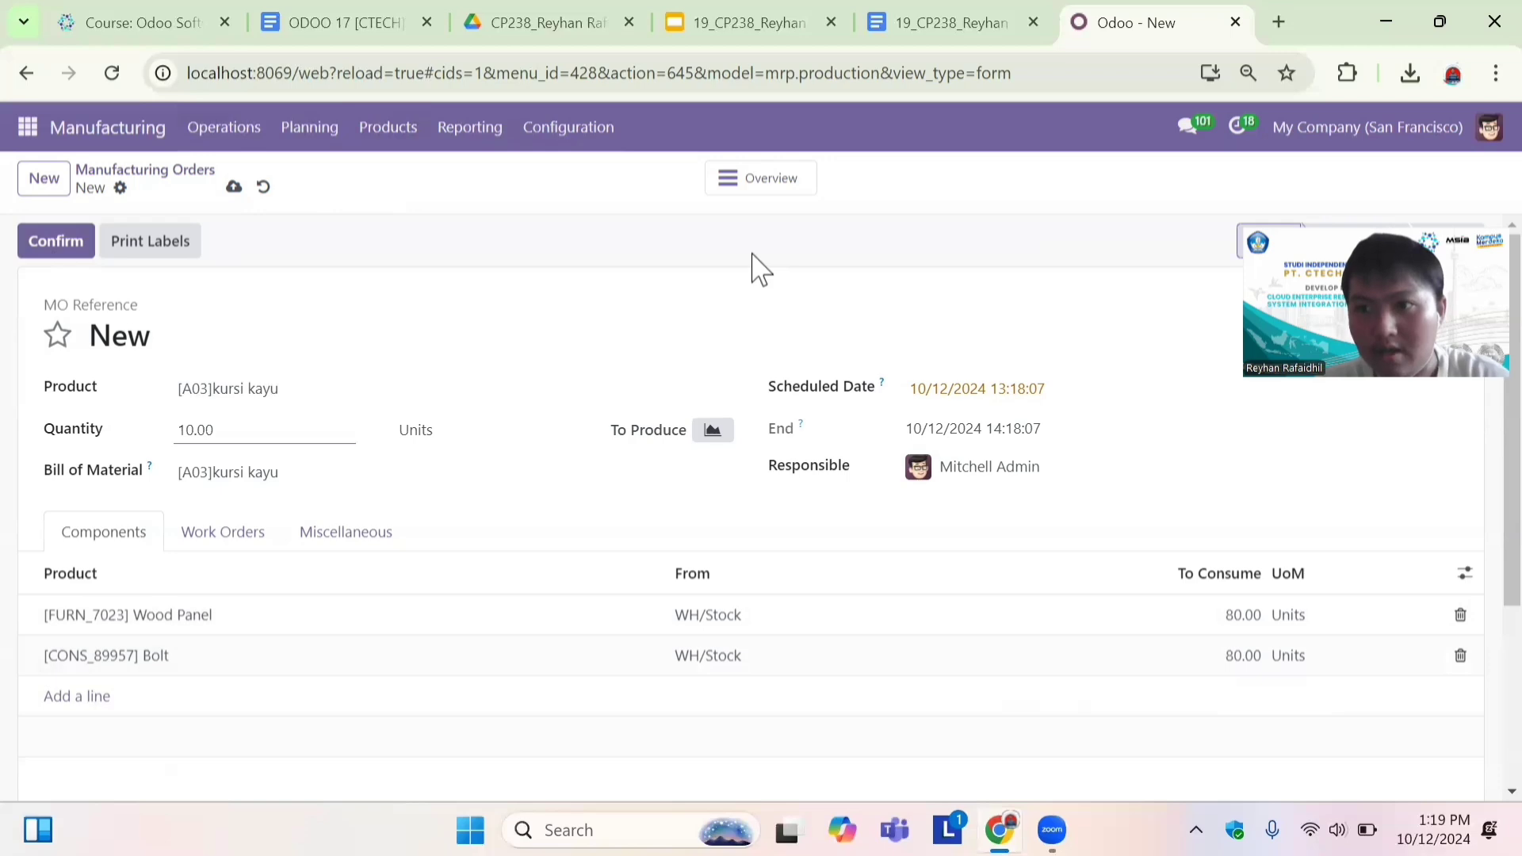
drag(1301, 132, 1289, 221)
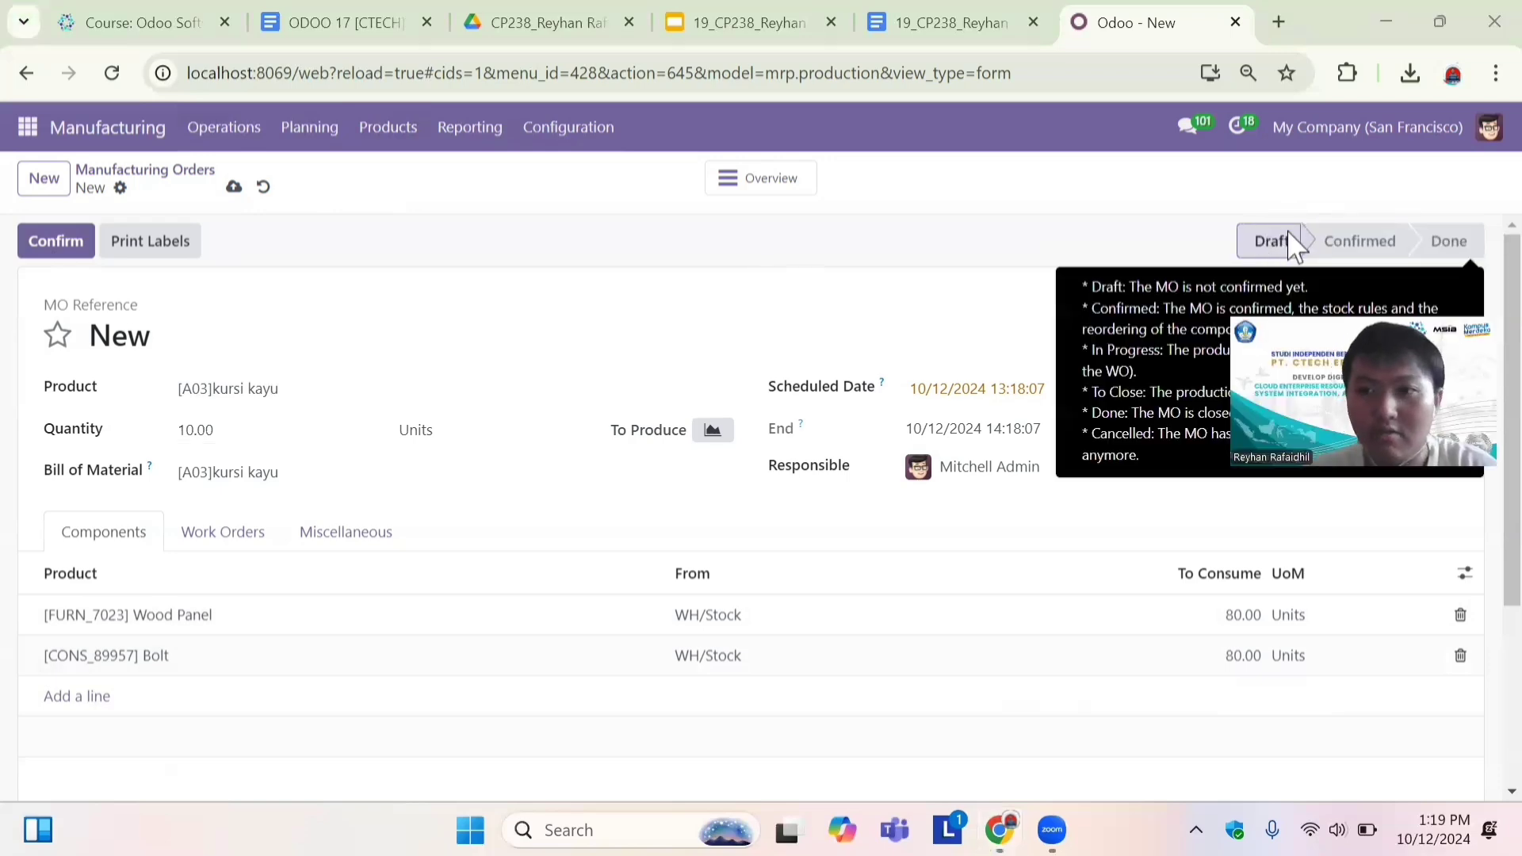
click(45, 248)
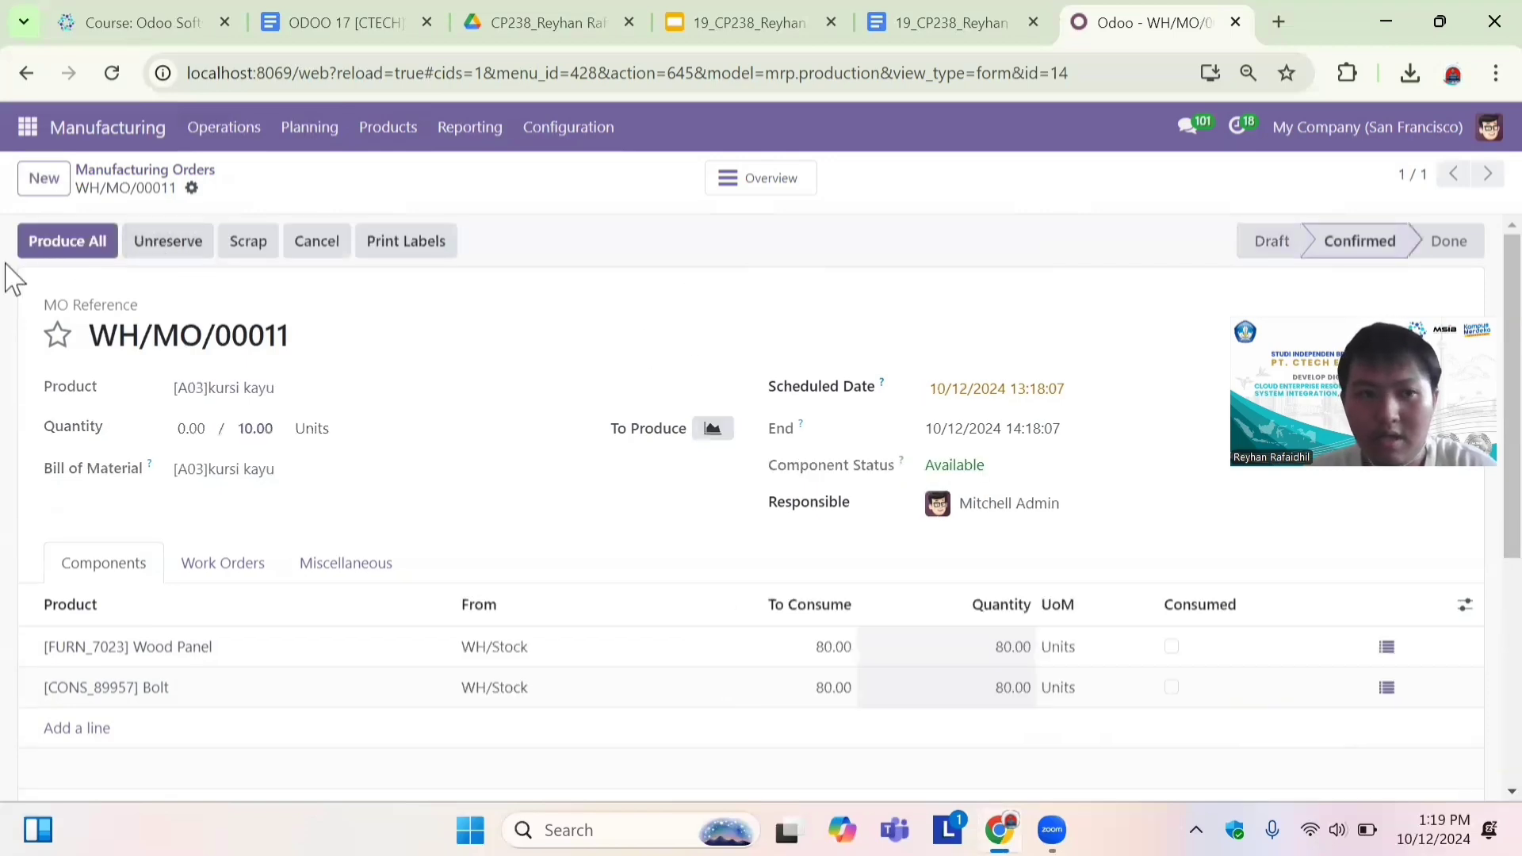
click(70, 242)
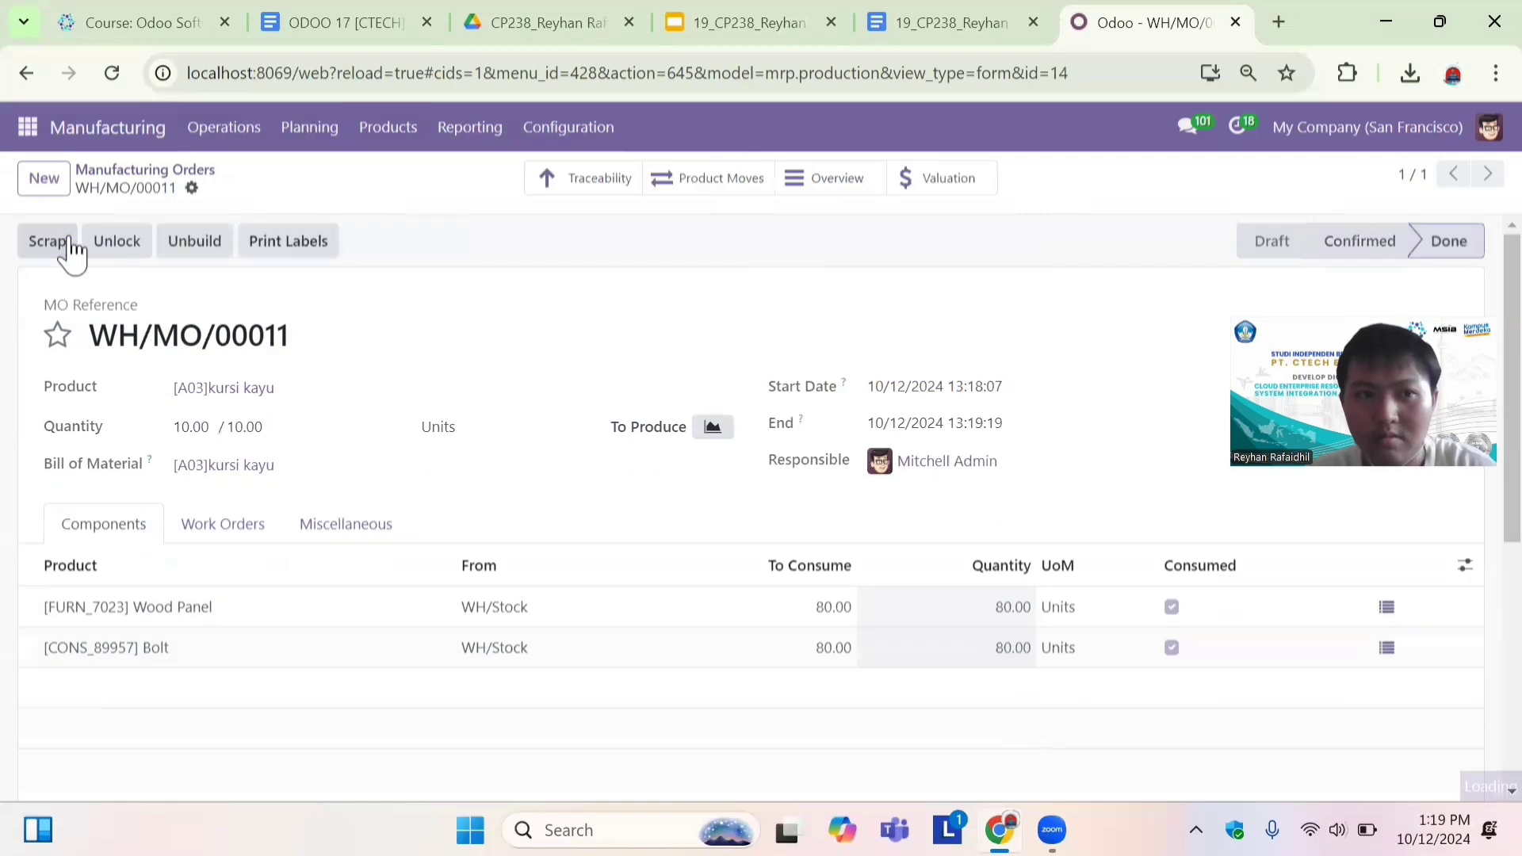
Find [A03]kursi kayu in the product list and open its record to check the stock after production.
click(398, 130)
click(428, 176)
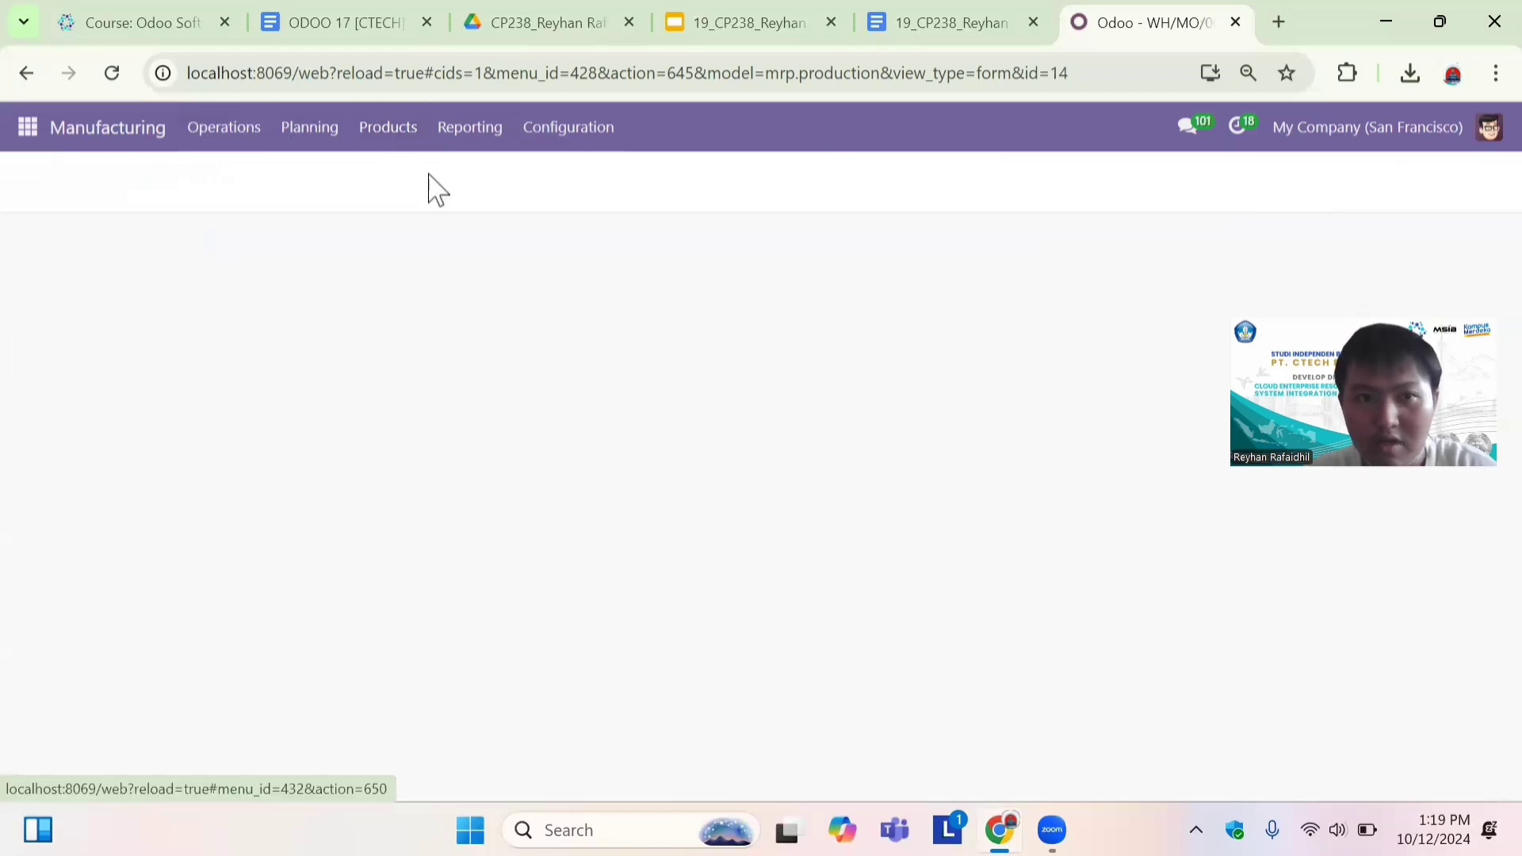
scroll(823, 444, down, 10)
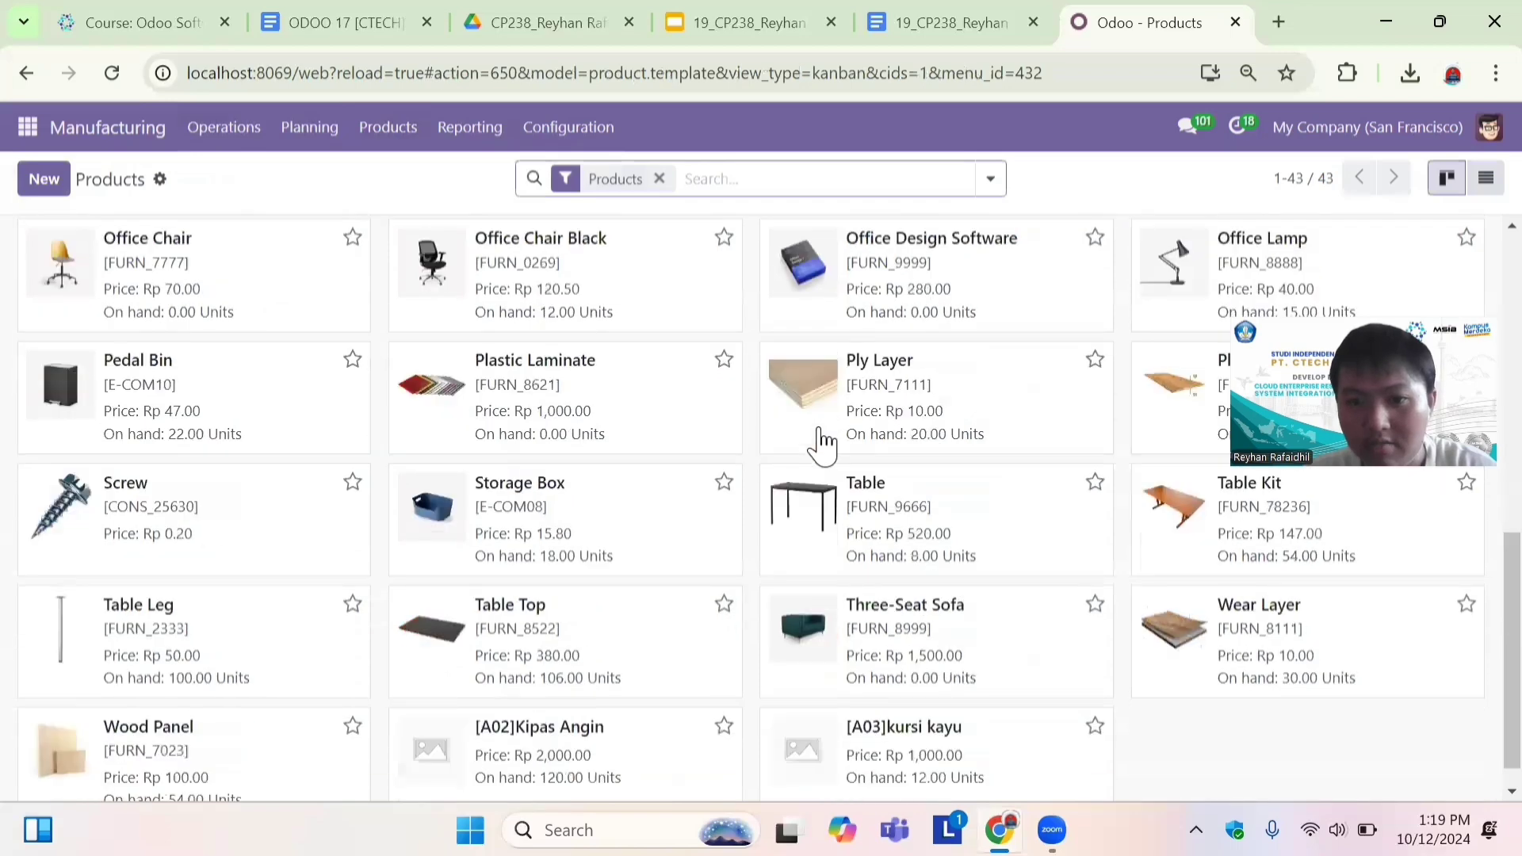
click(1013, 704)
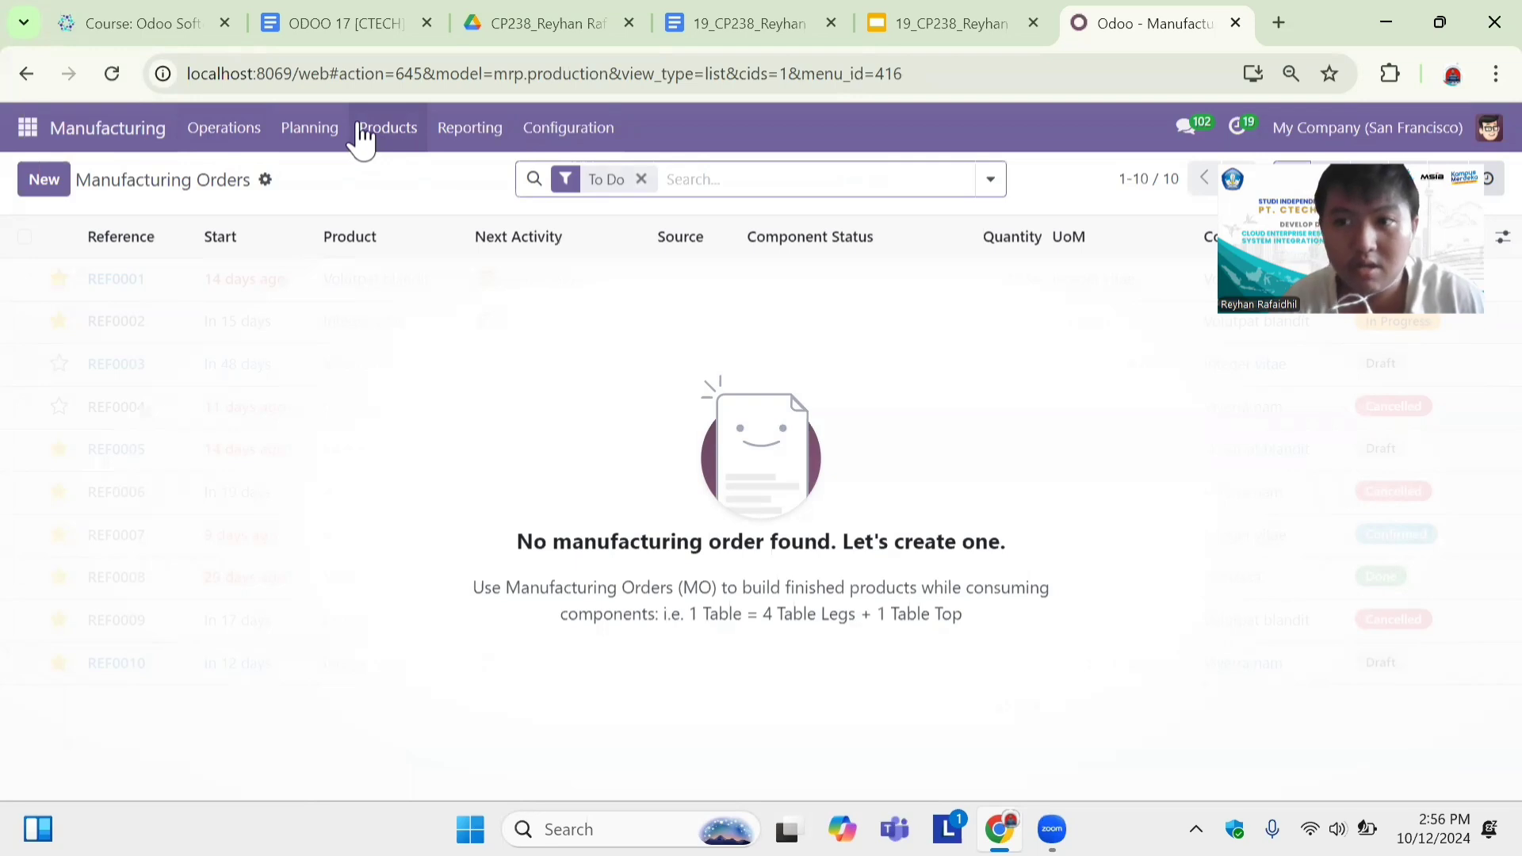
Switch to the Inventory app and open the Paku product record from its product list.
click(29, 131)
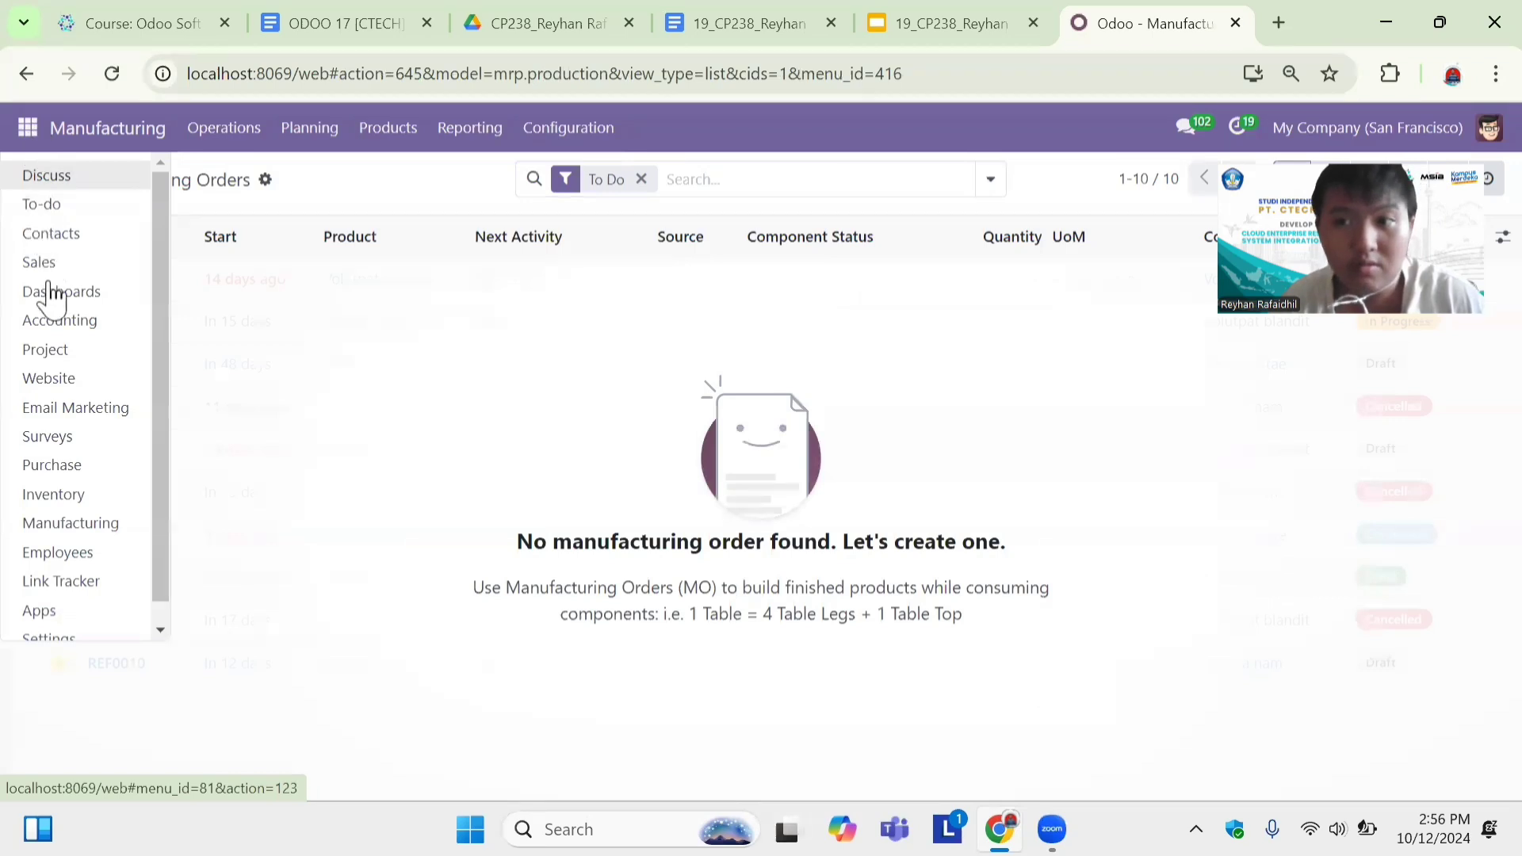
click(54, 495)
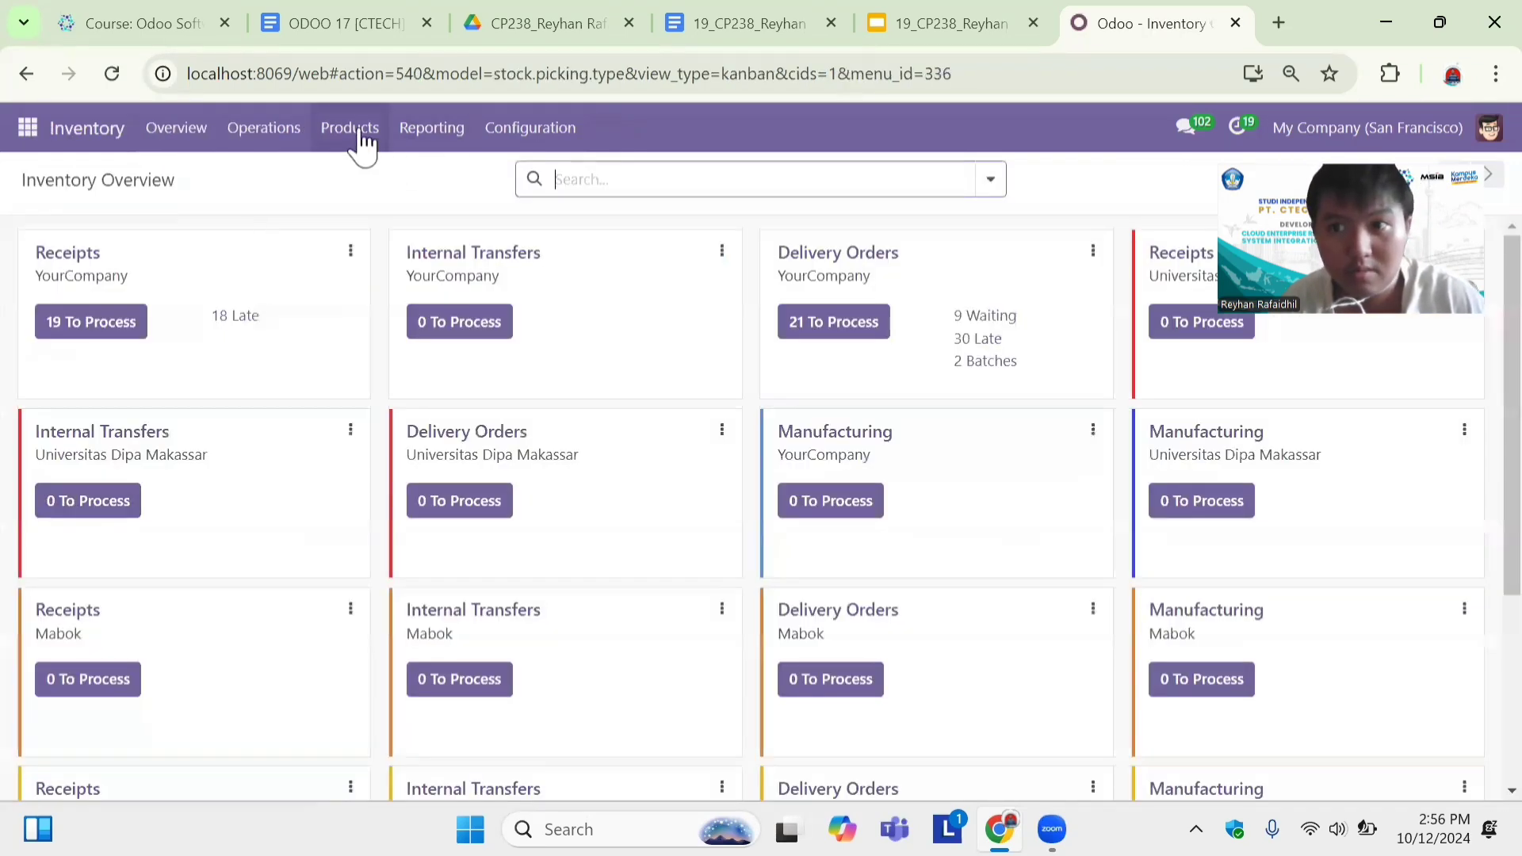
click(361, 136)
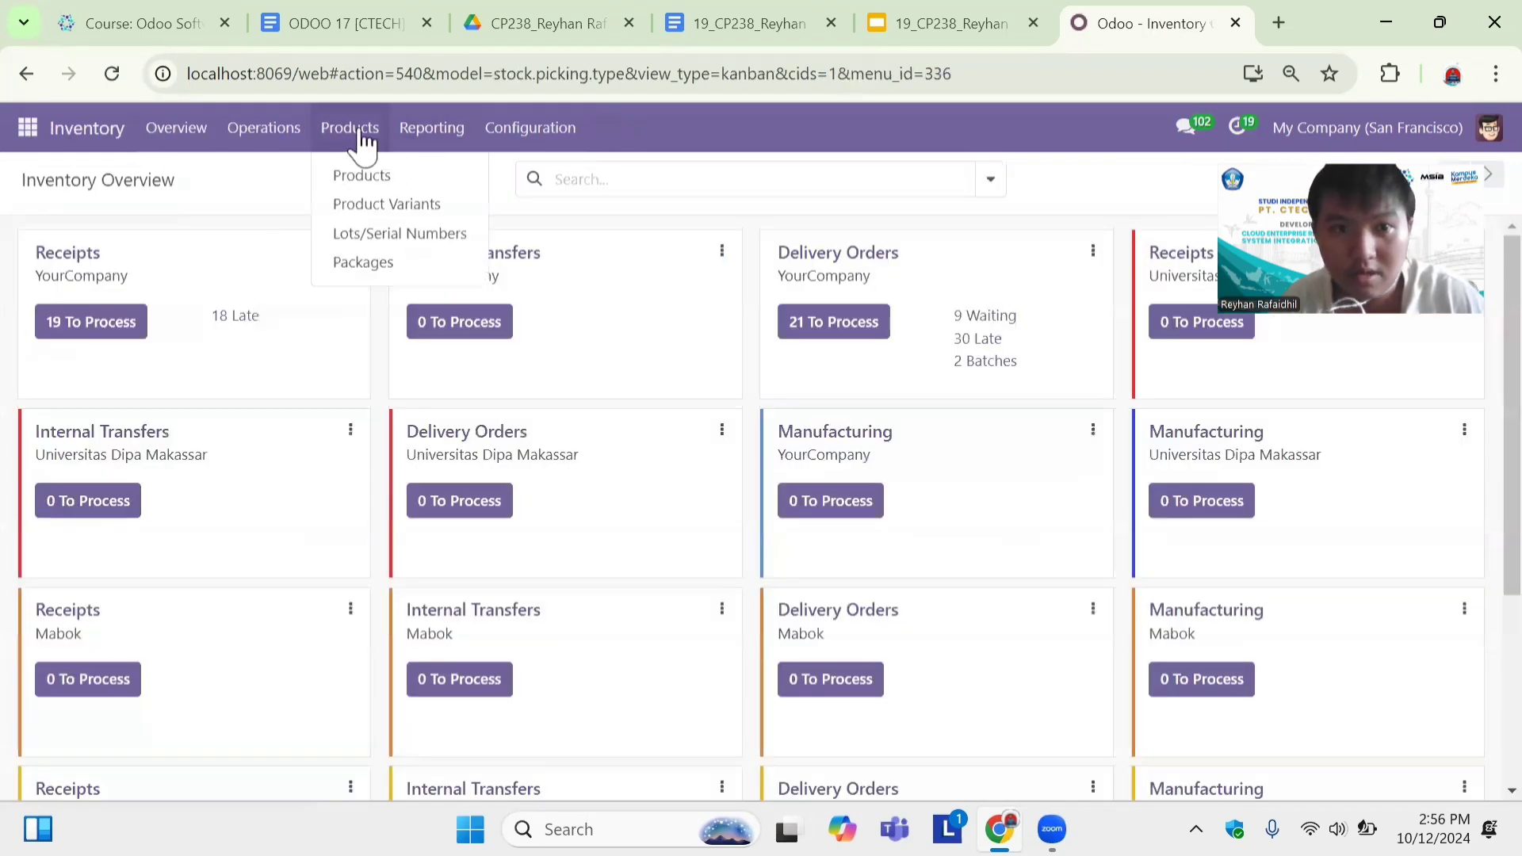
click(394, 191)
scroll(769, 386, down, 3)
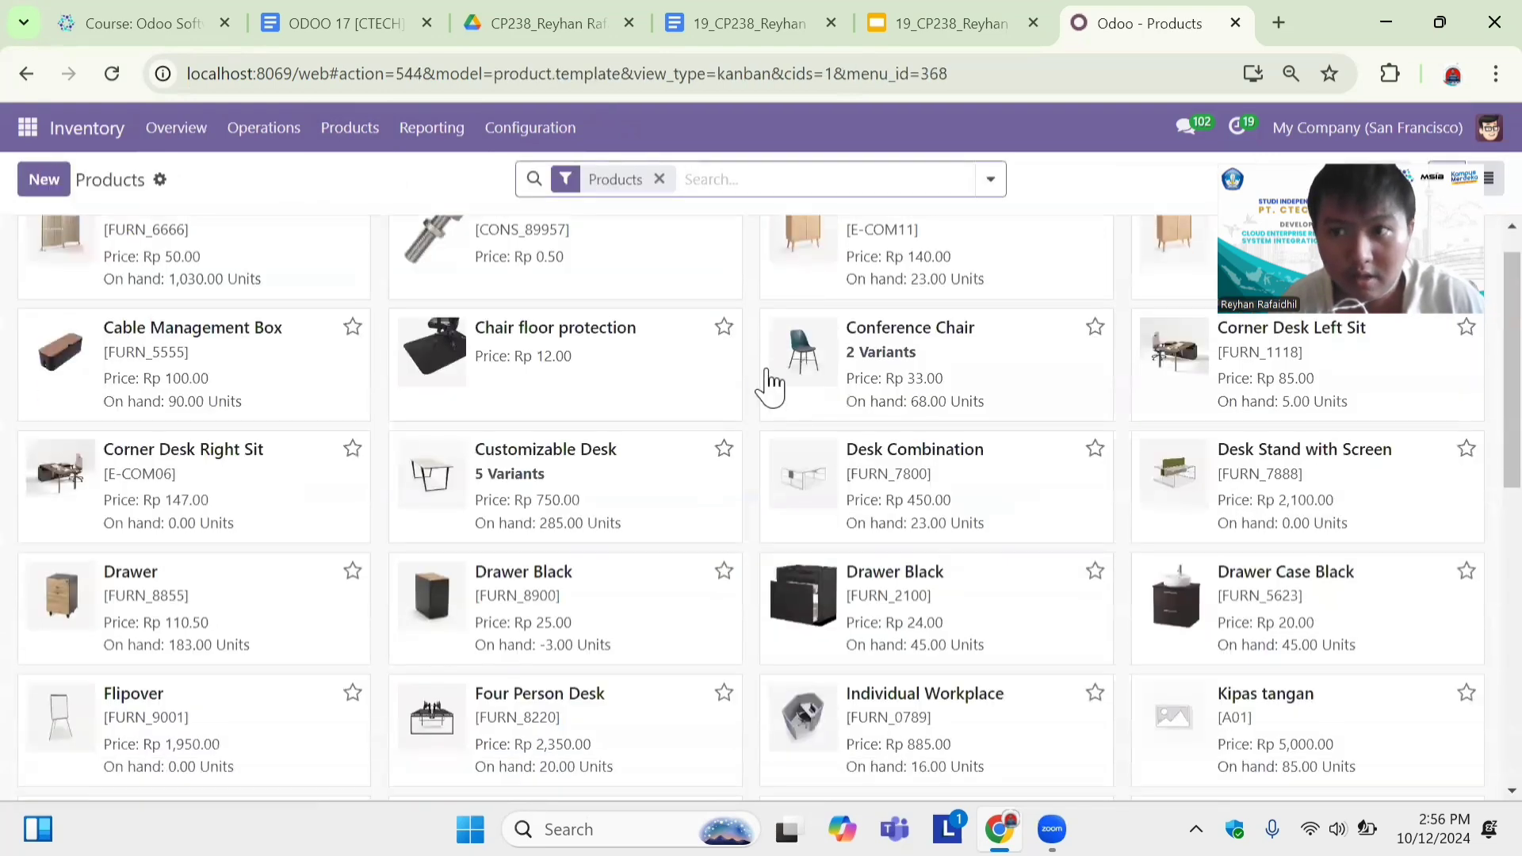
scroll(769, 386, down, 5)
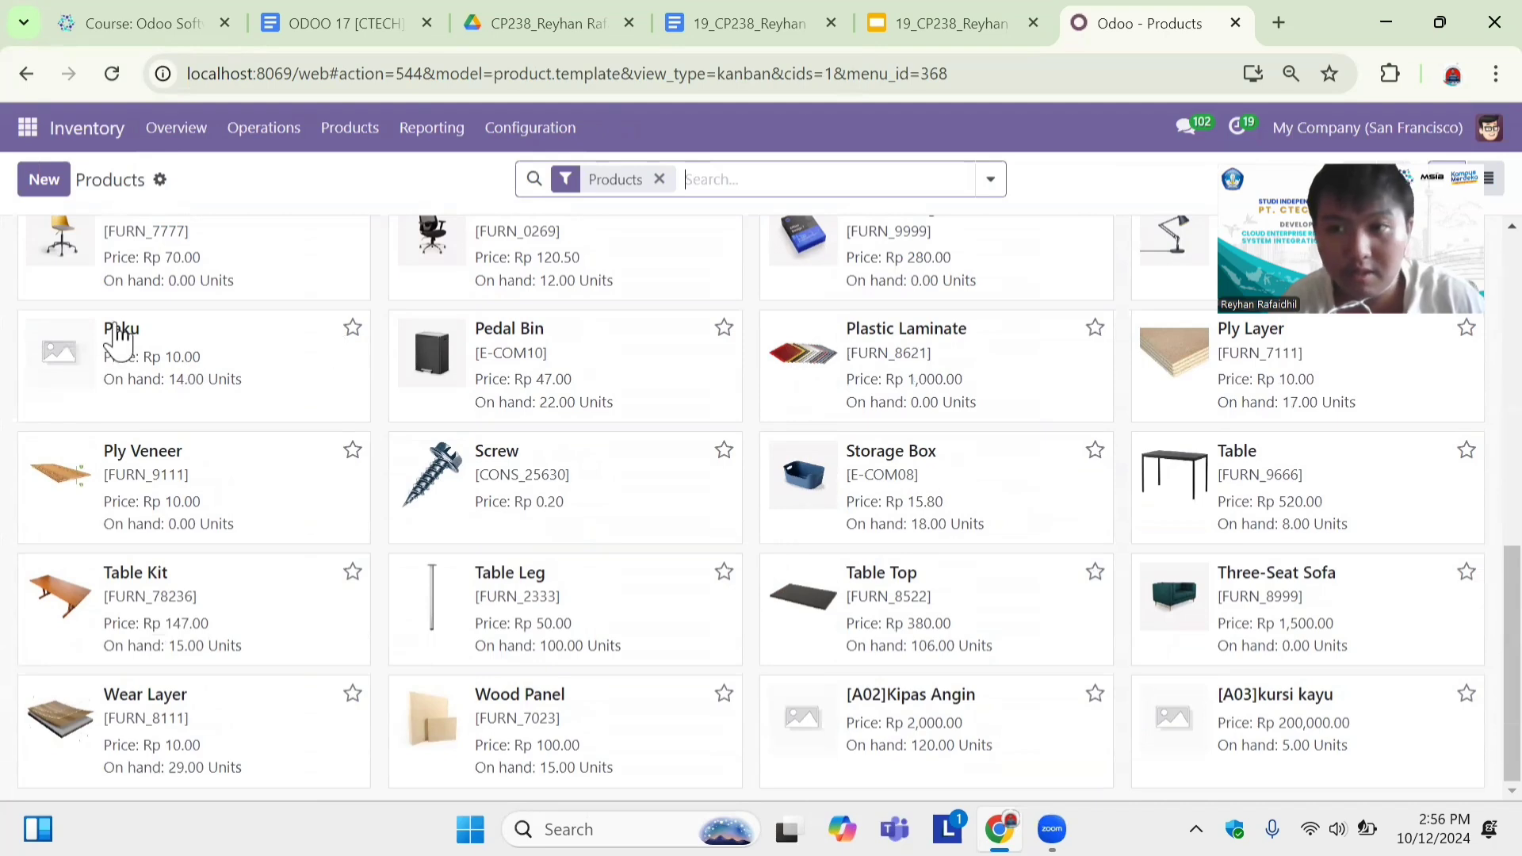
click(292, 376)
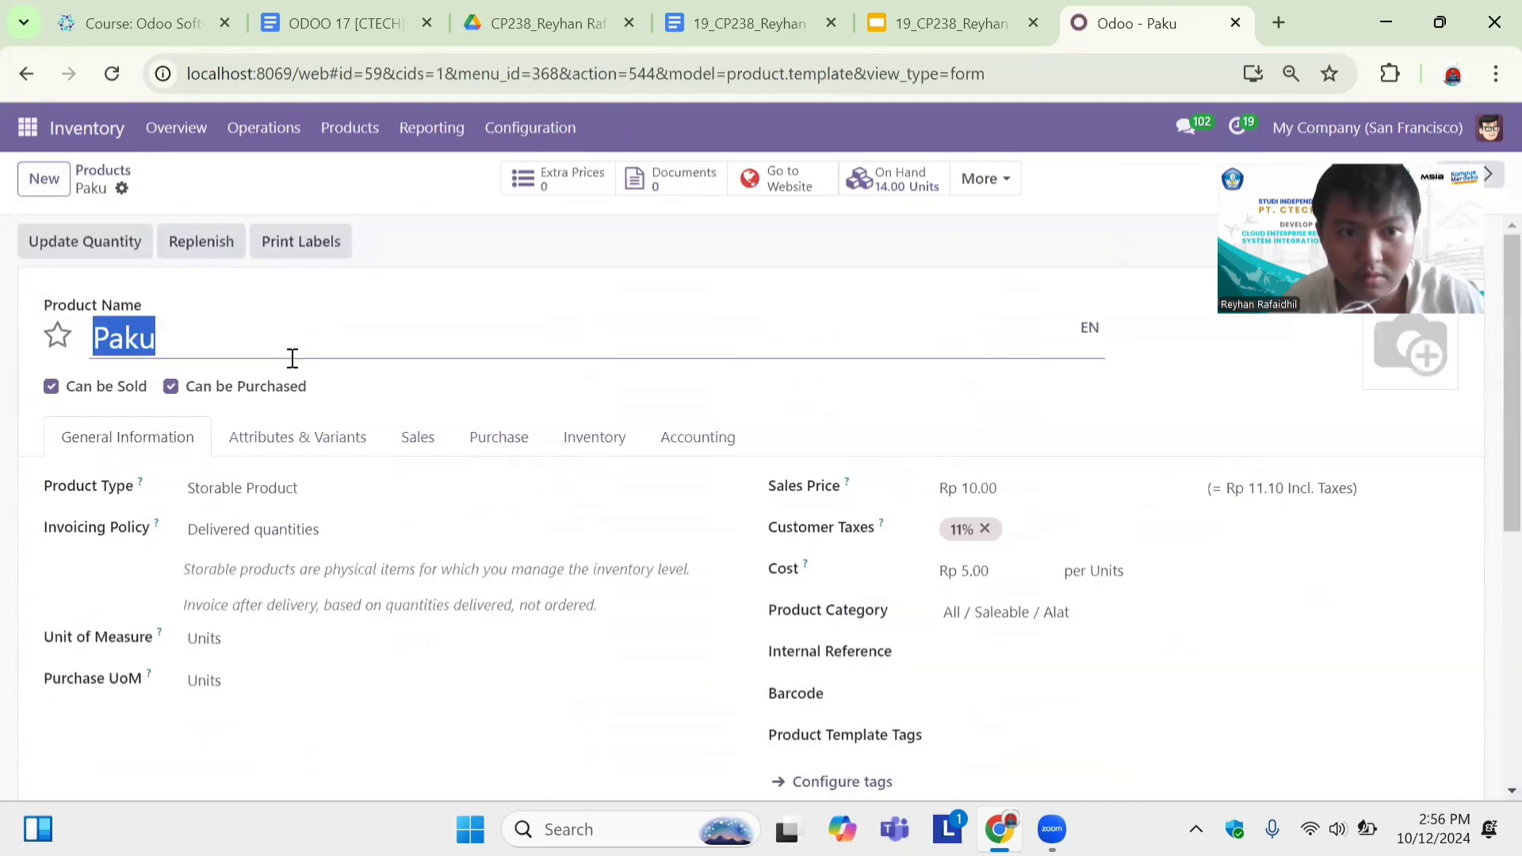
click(398, 325)
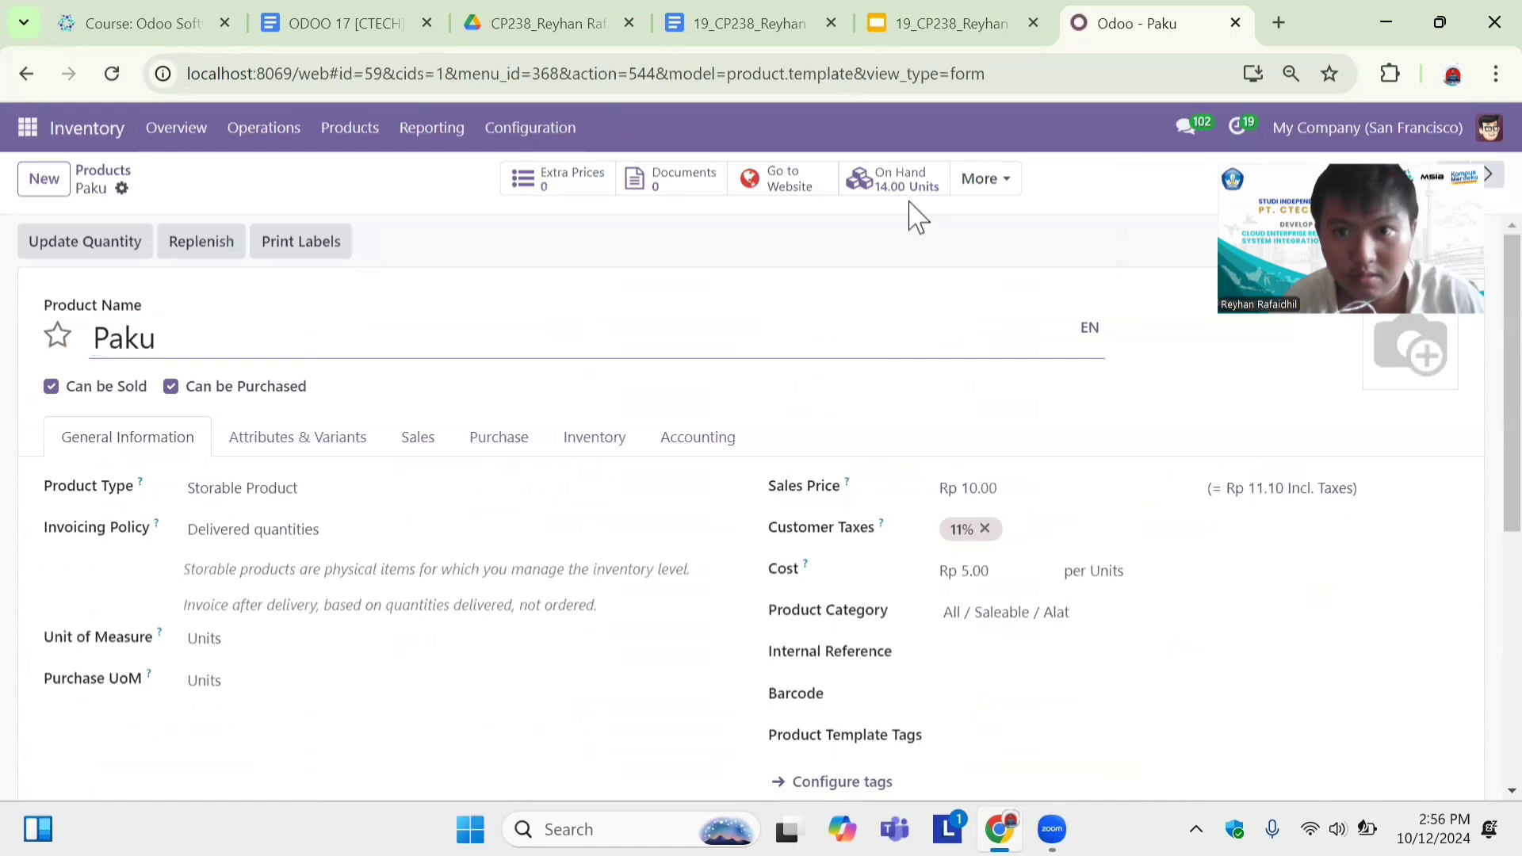
Create a reordering rule for Paku at WH/Stock with a minimum quantity of 10 and a maximum quantity of 20.
click(1007, 180)
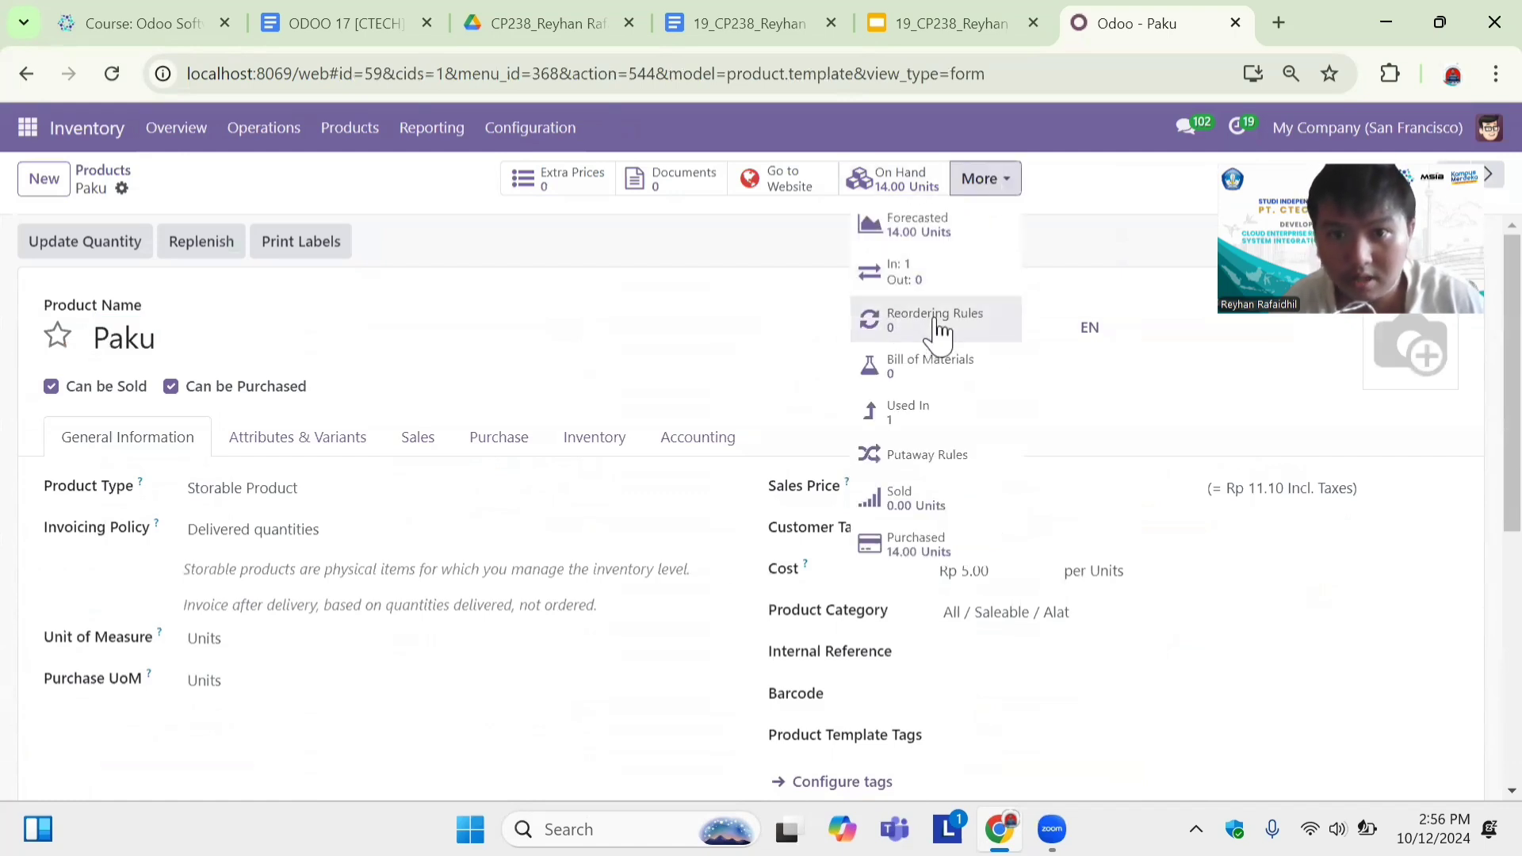
click(938, 328)
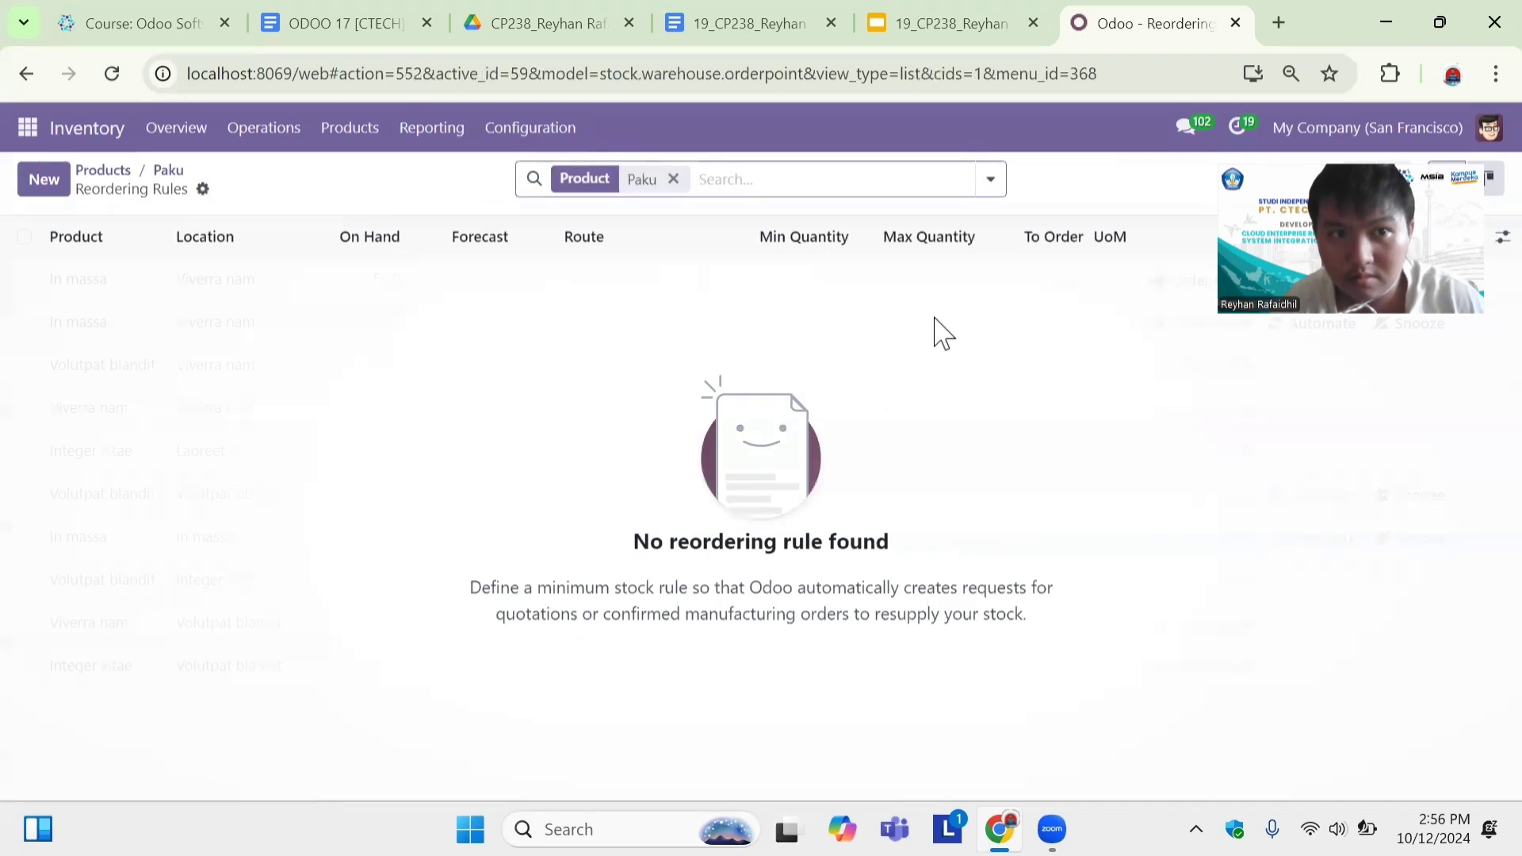
click(48, 184)
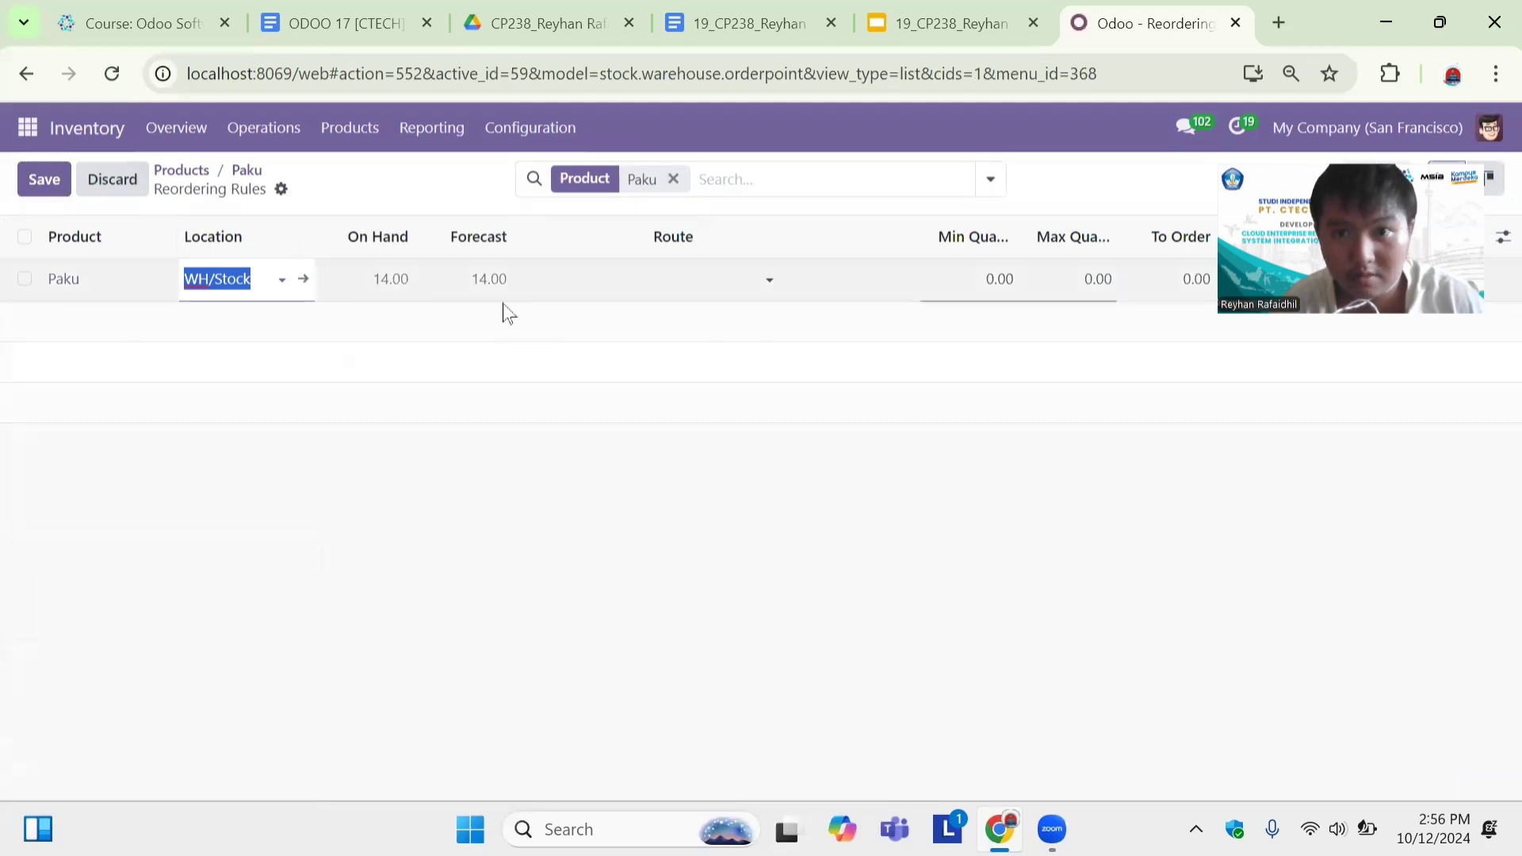
click(1001, 277)
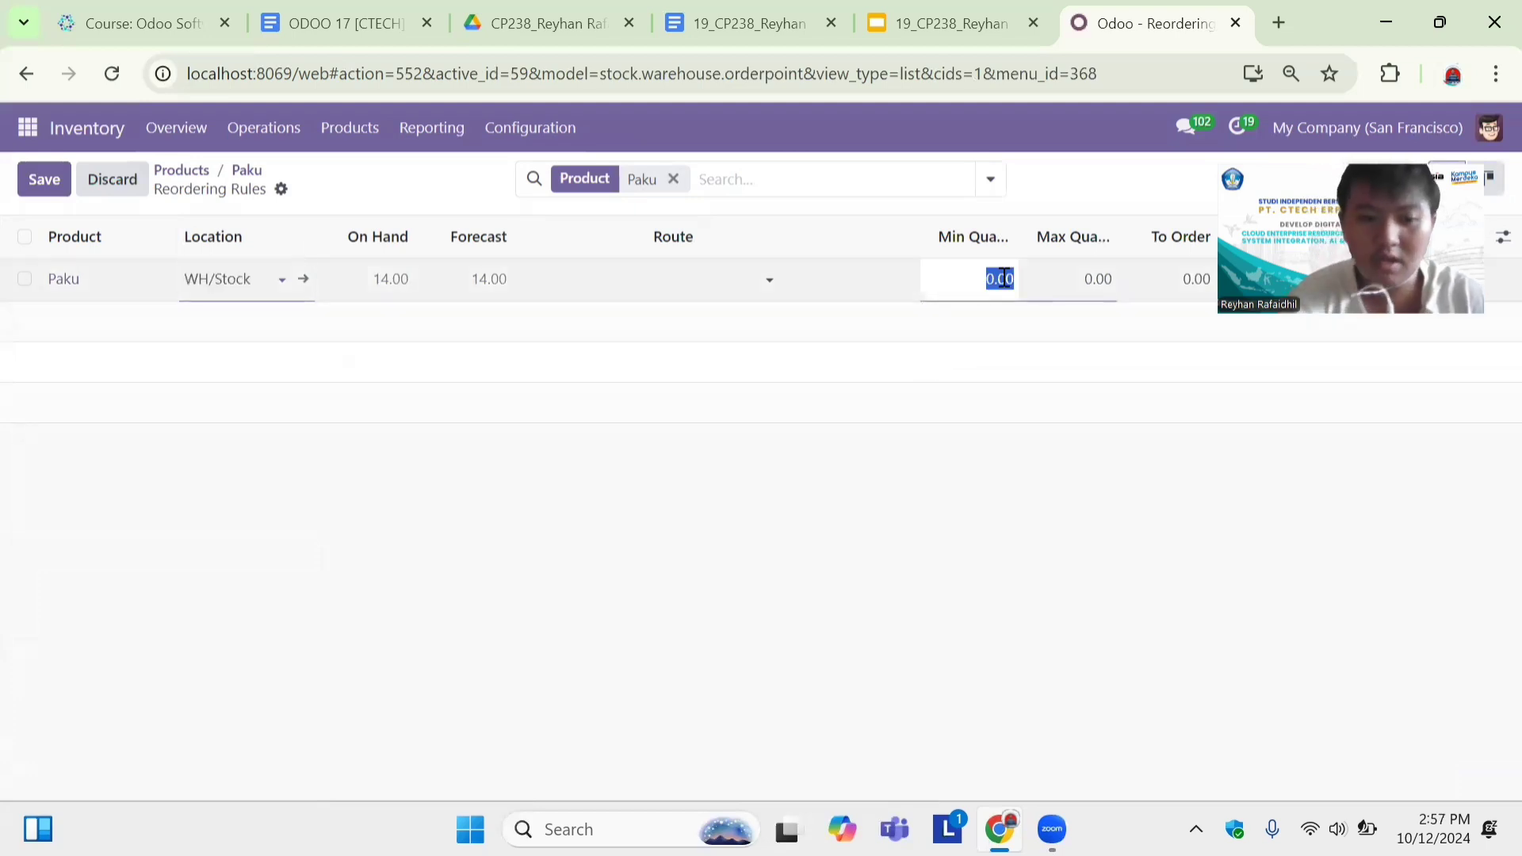
key(BackSpace)
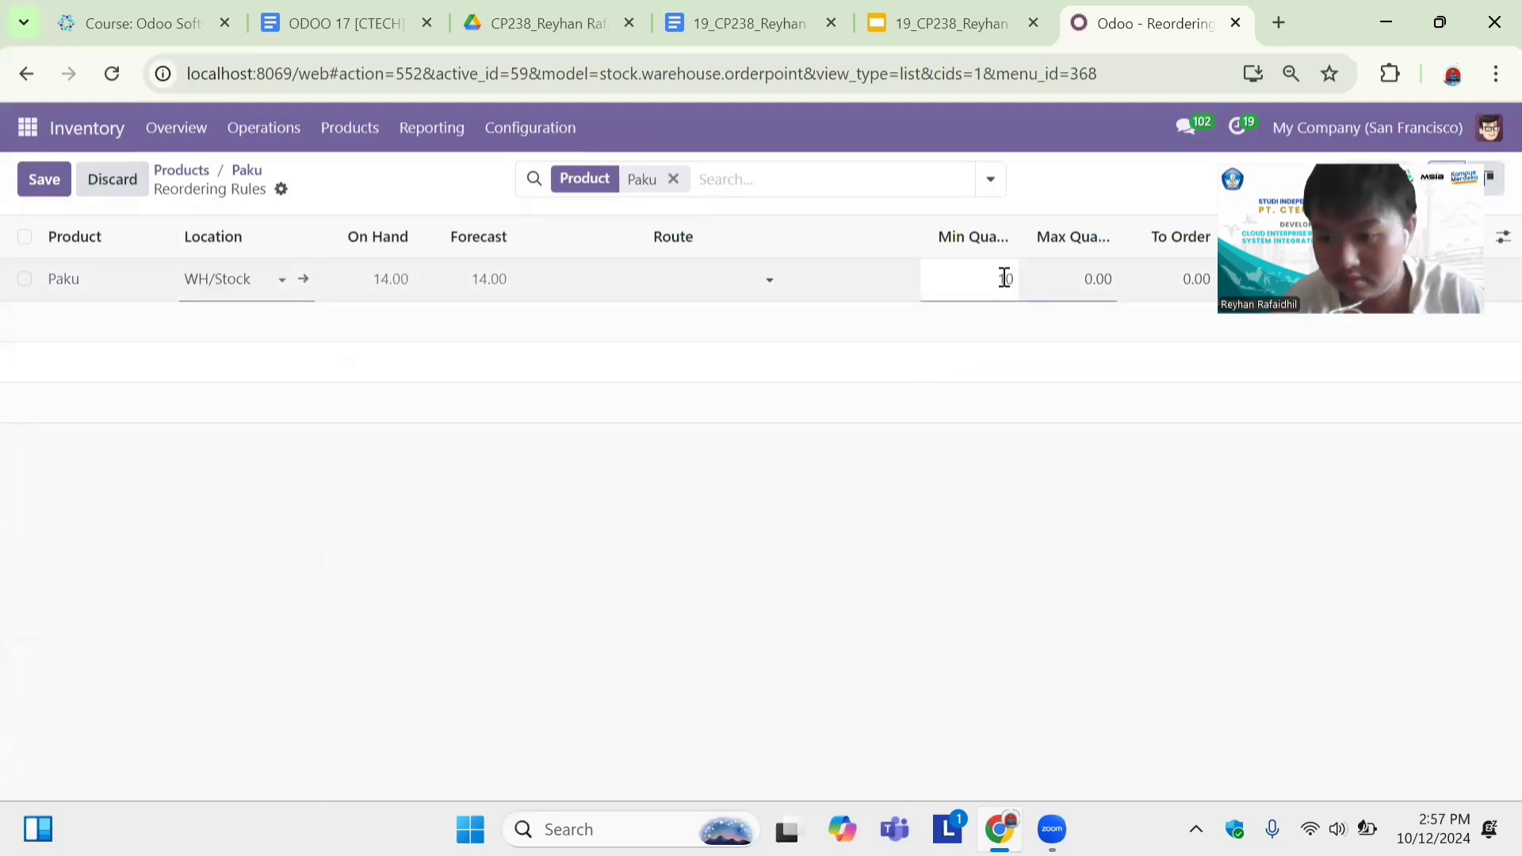
text(10)
key(Return)
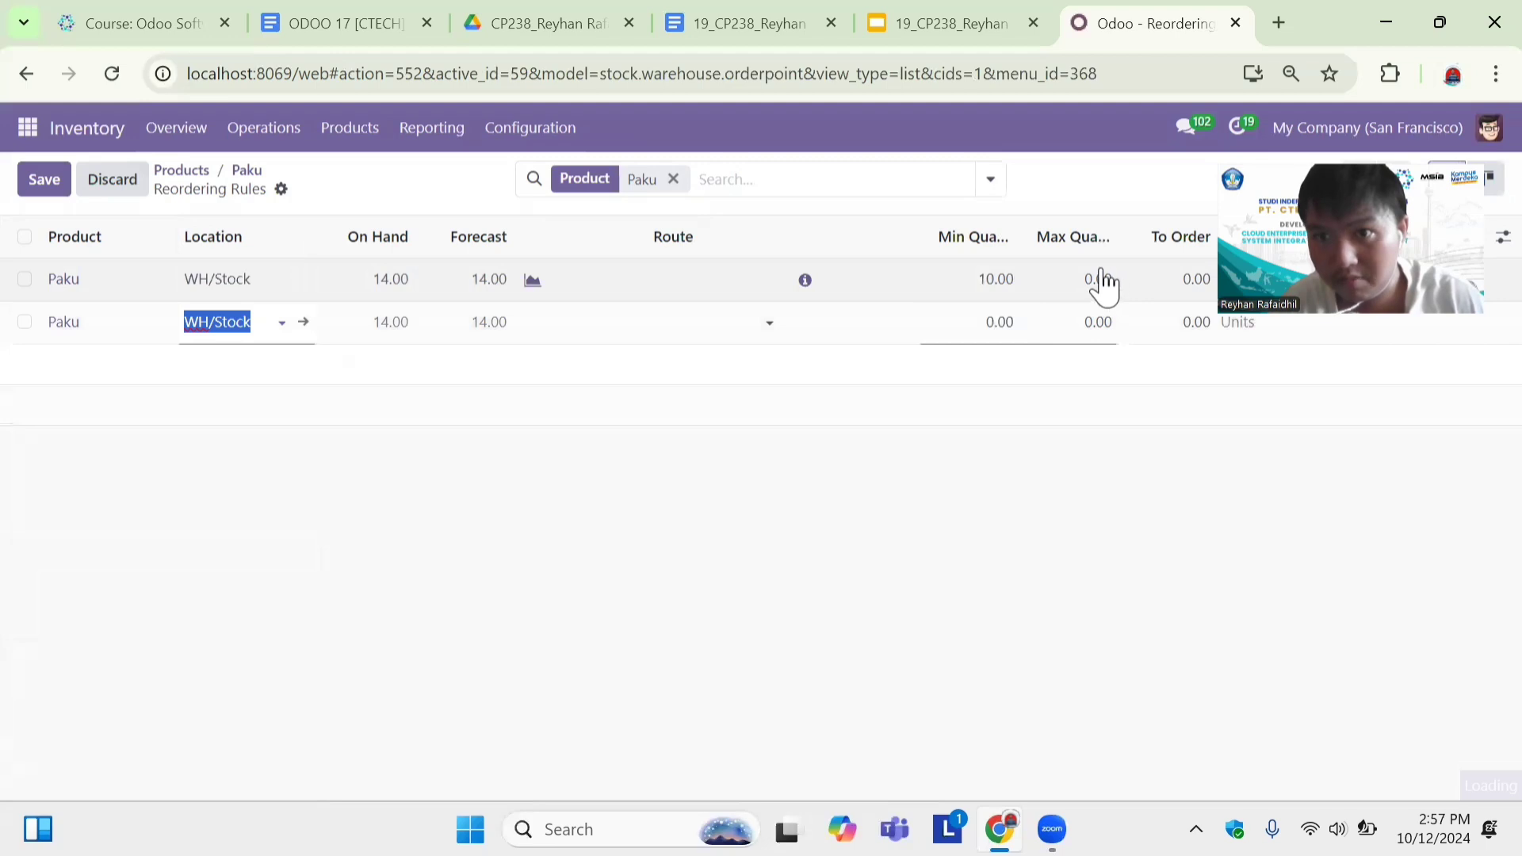
click(1102, 273)
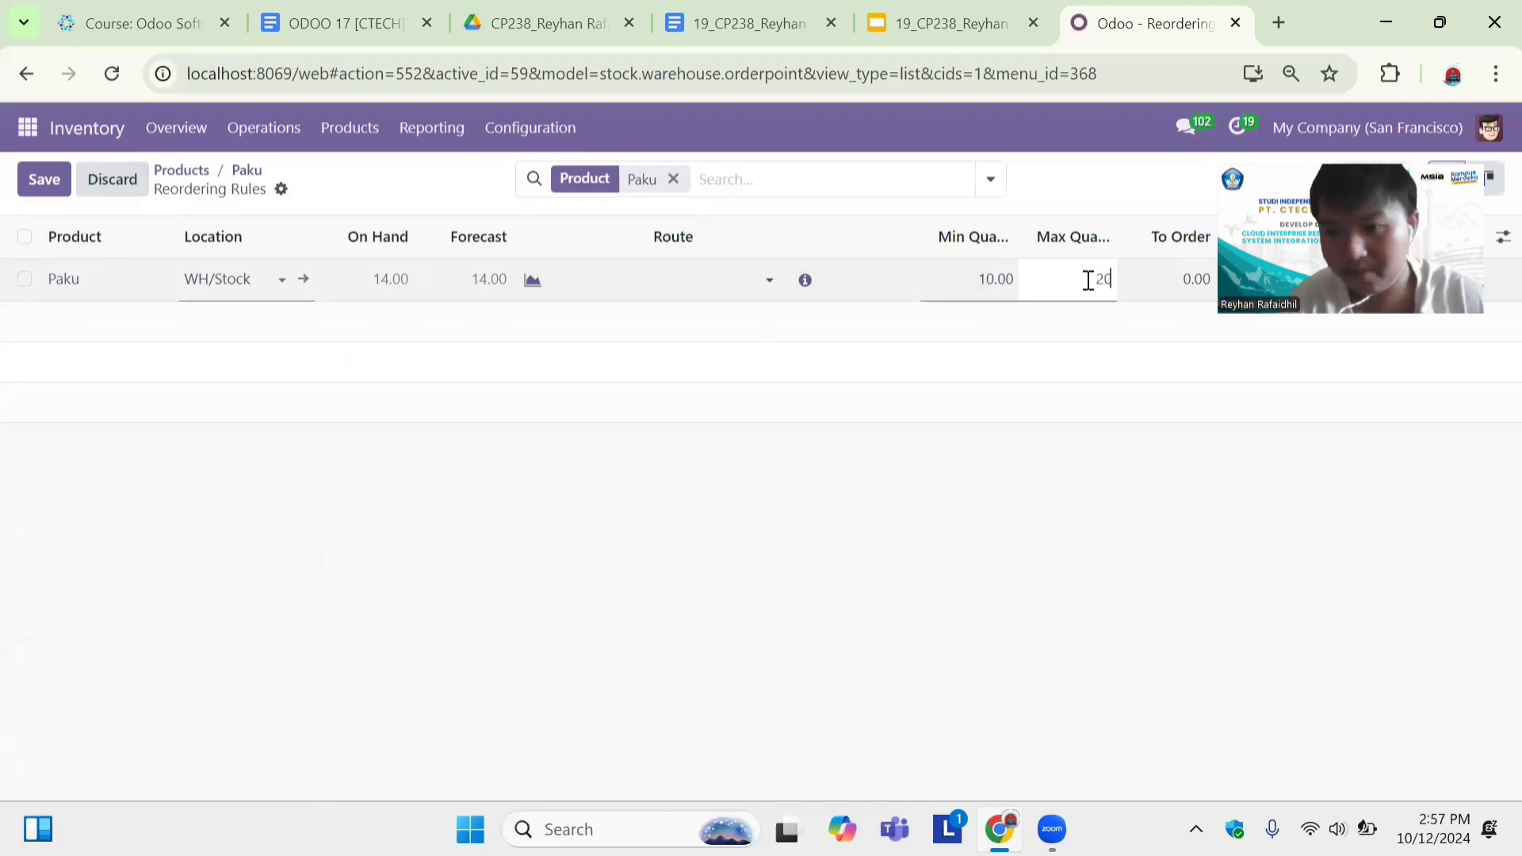
key(Return)
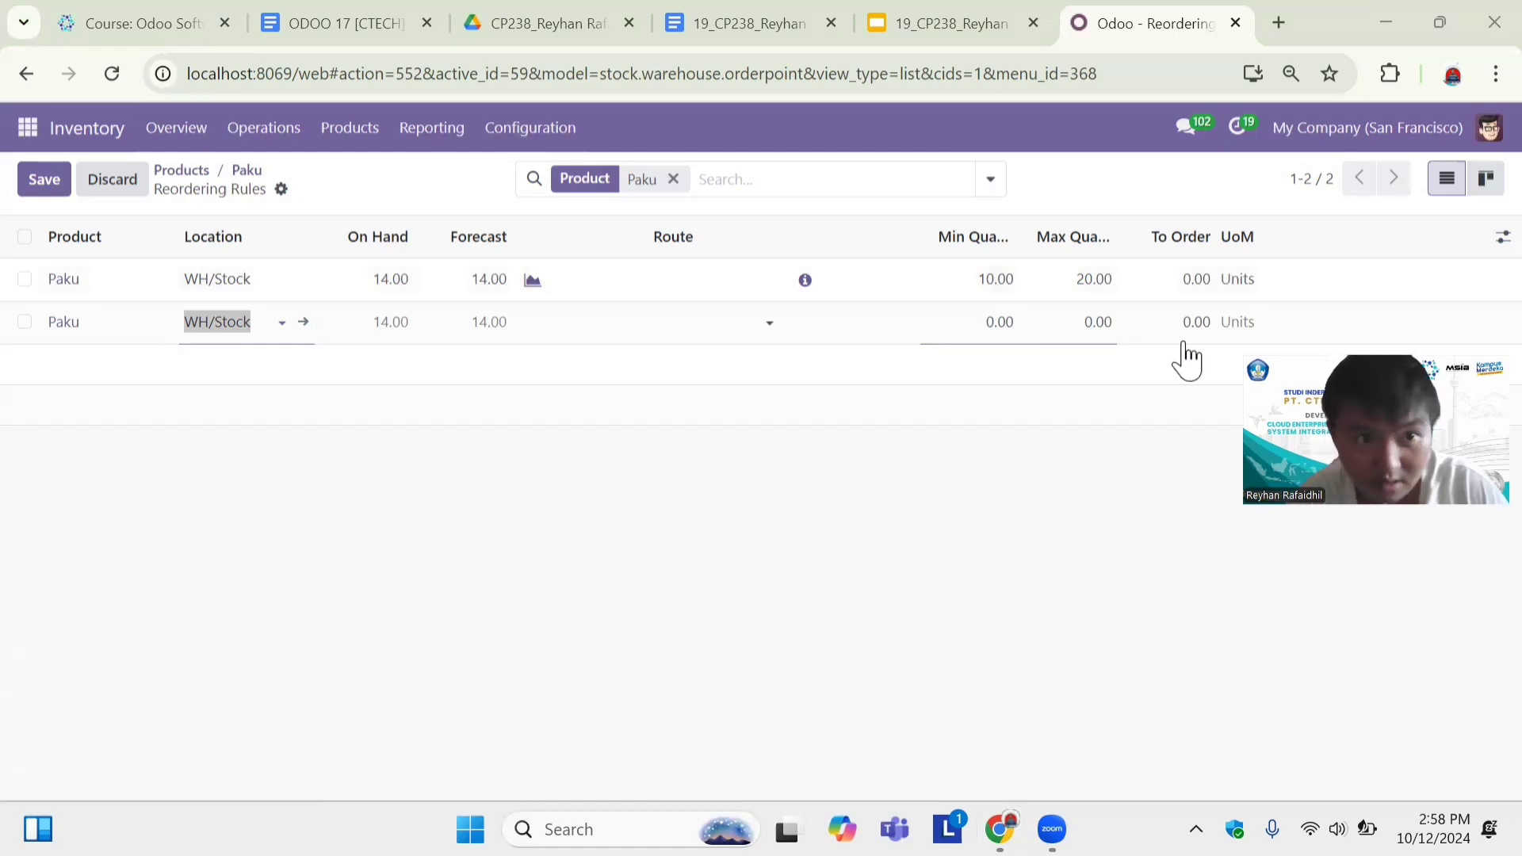
Try to save the extra Paku rule row, also with its location cleared, and remove the Paku filter from the rules list.
click(44, 181)
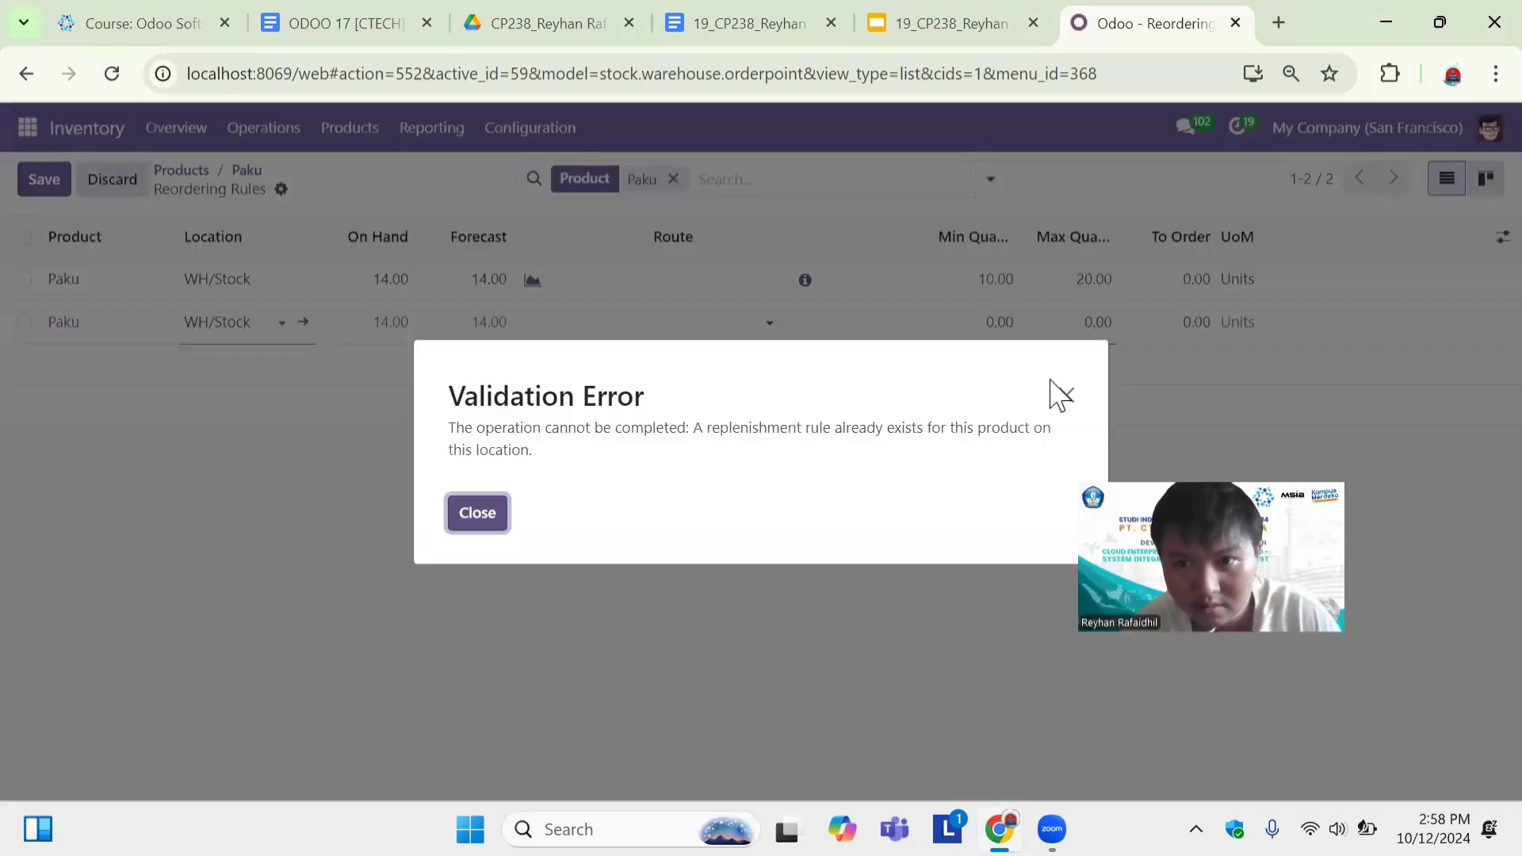
click(1067, 401)
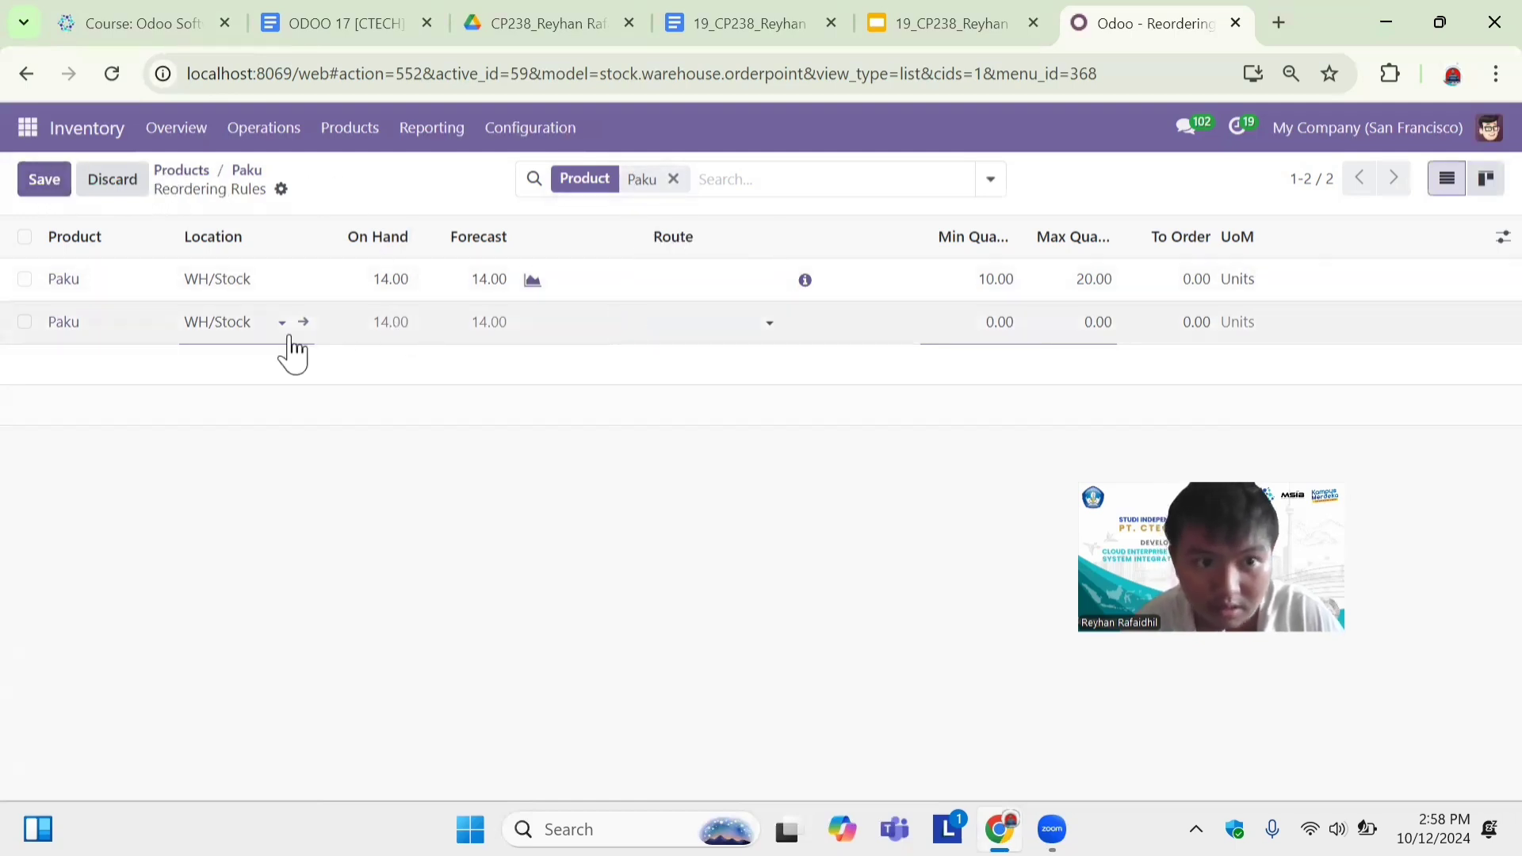
click(132, 325)
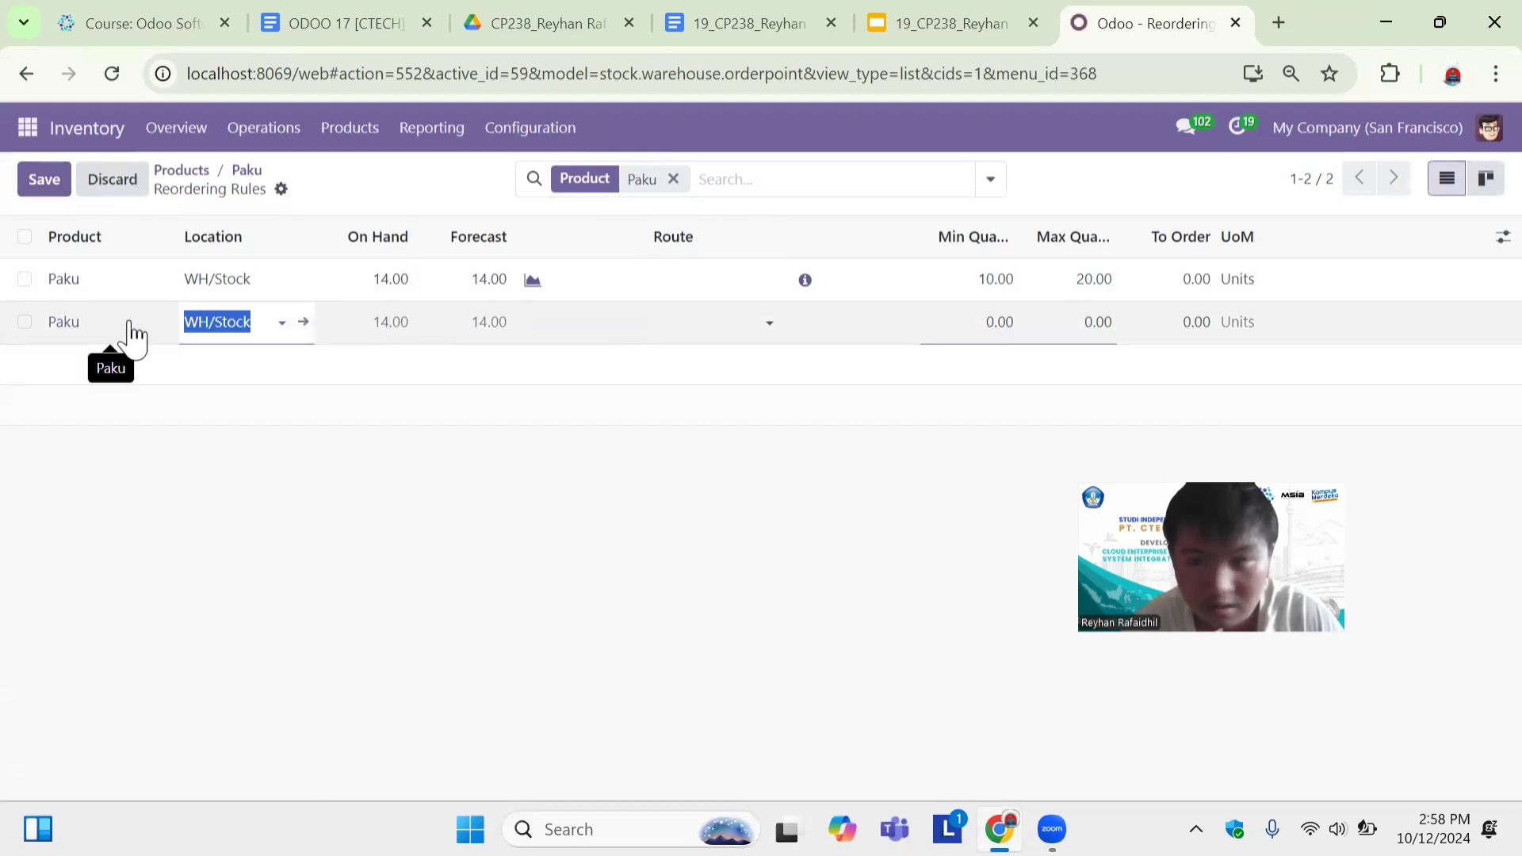
key(BackSpace)
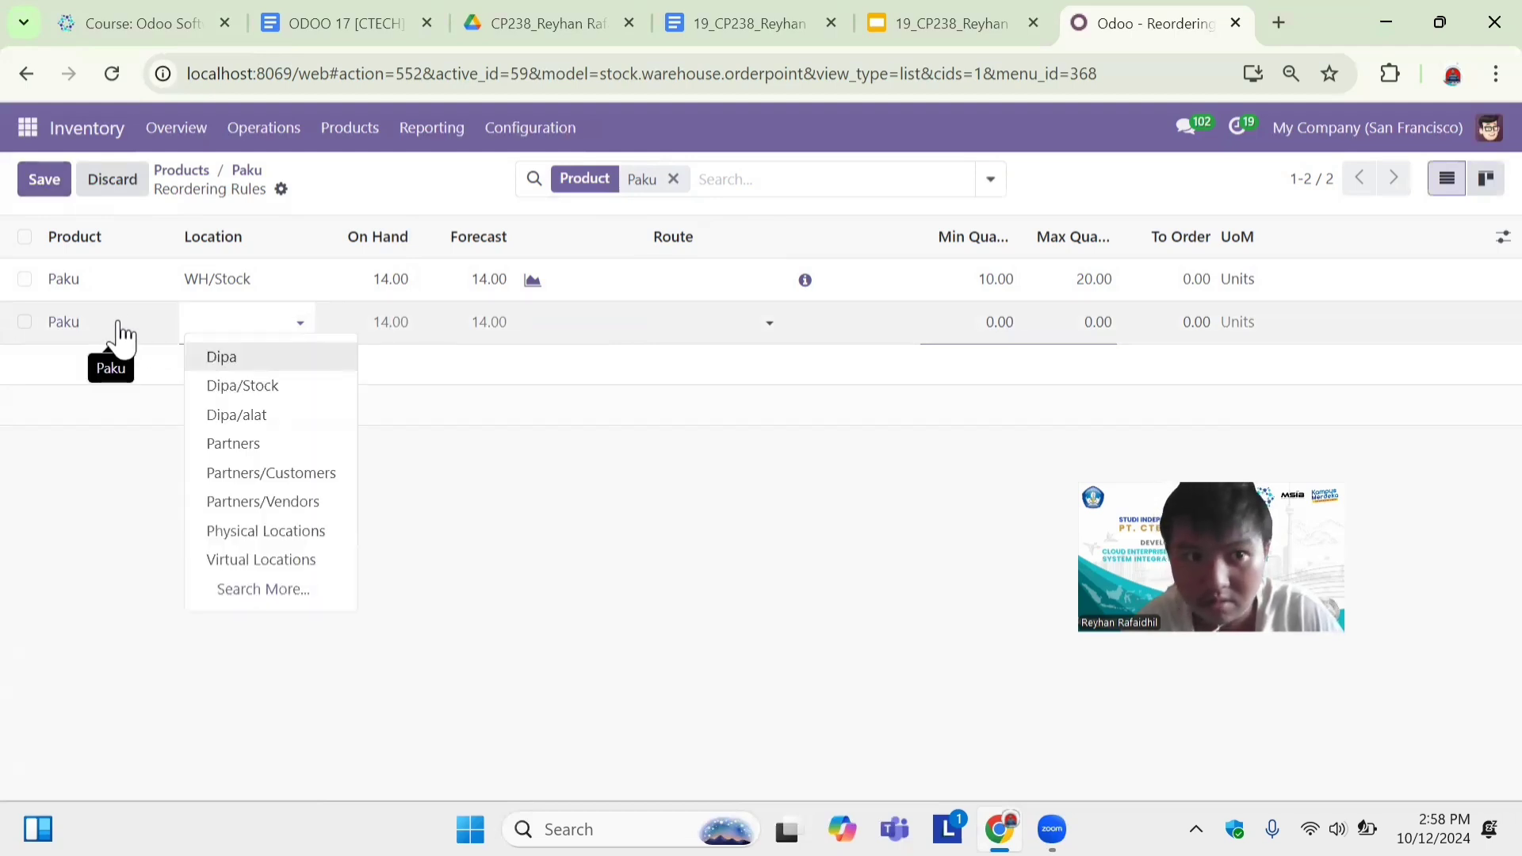
click(120, 327)
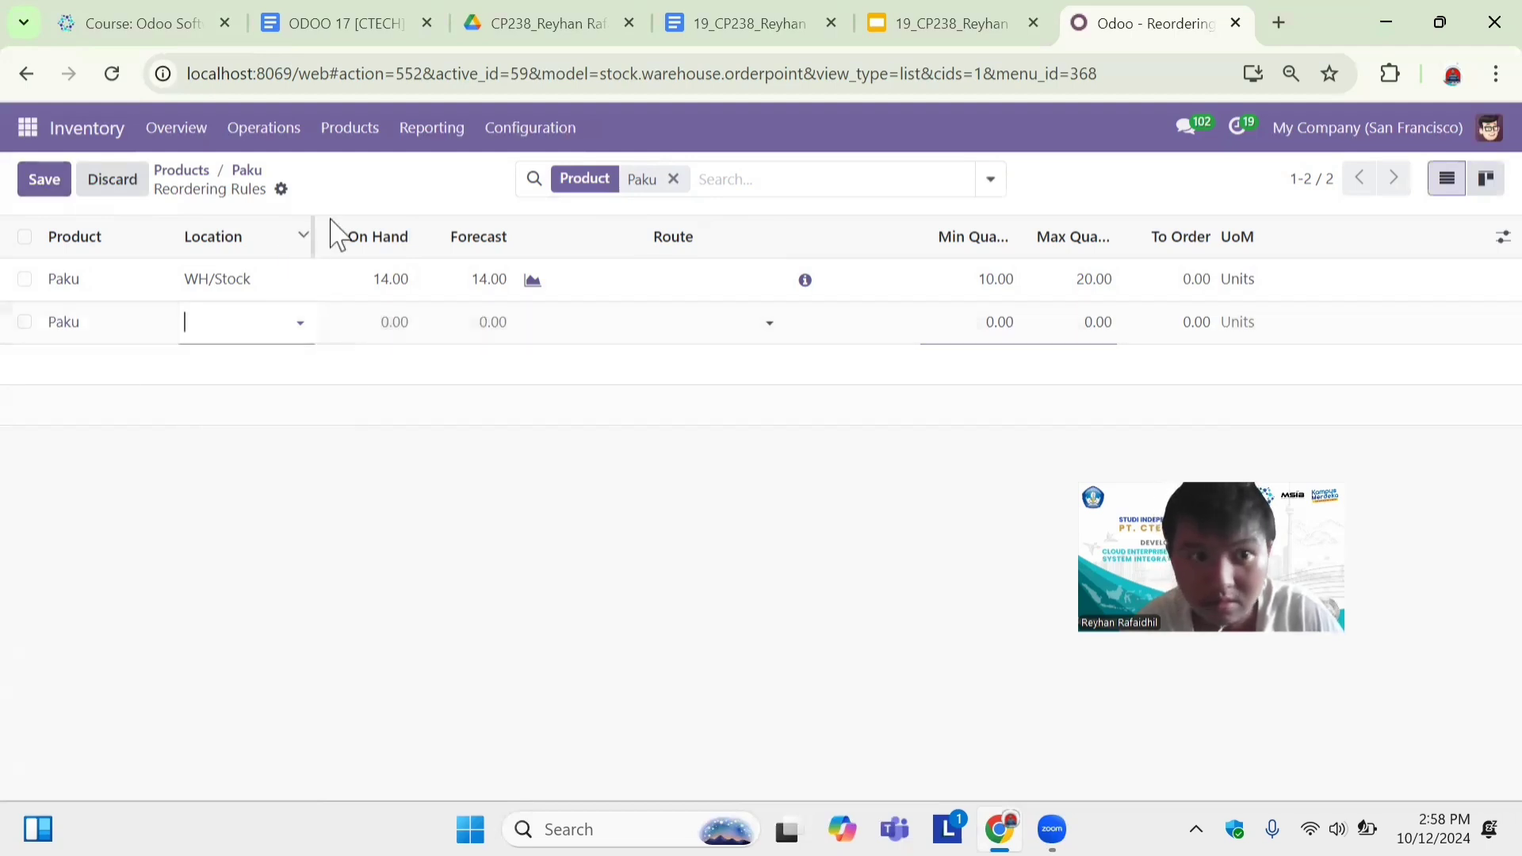
click(40, 181)
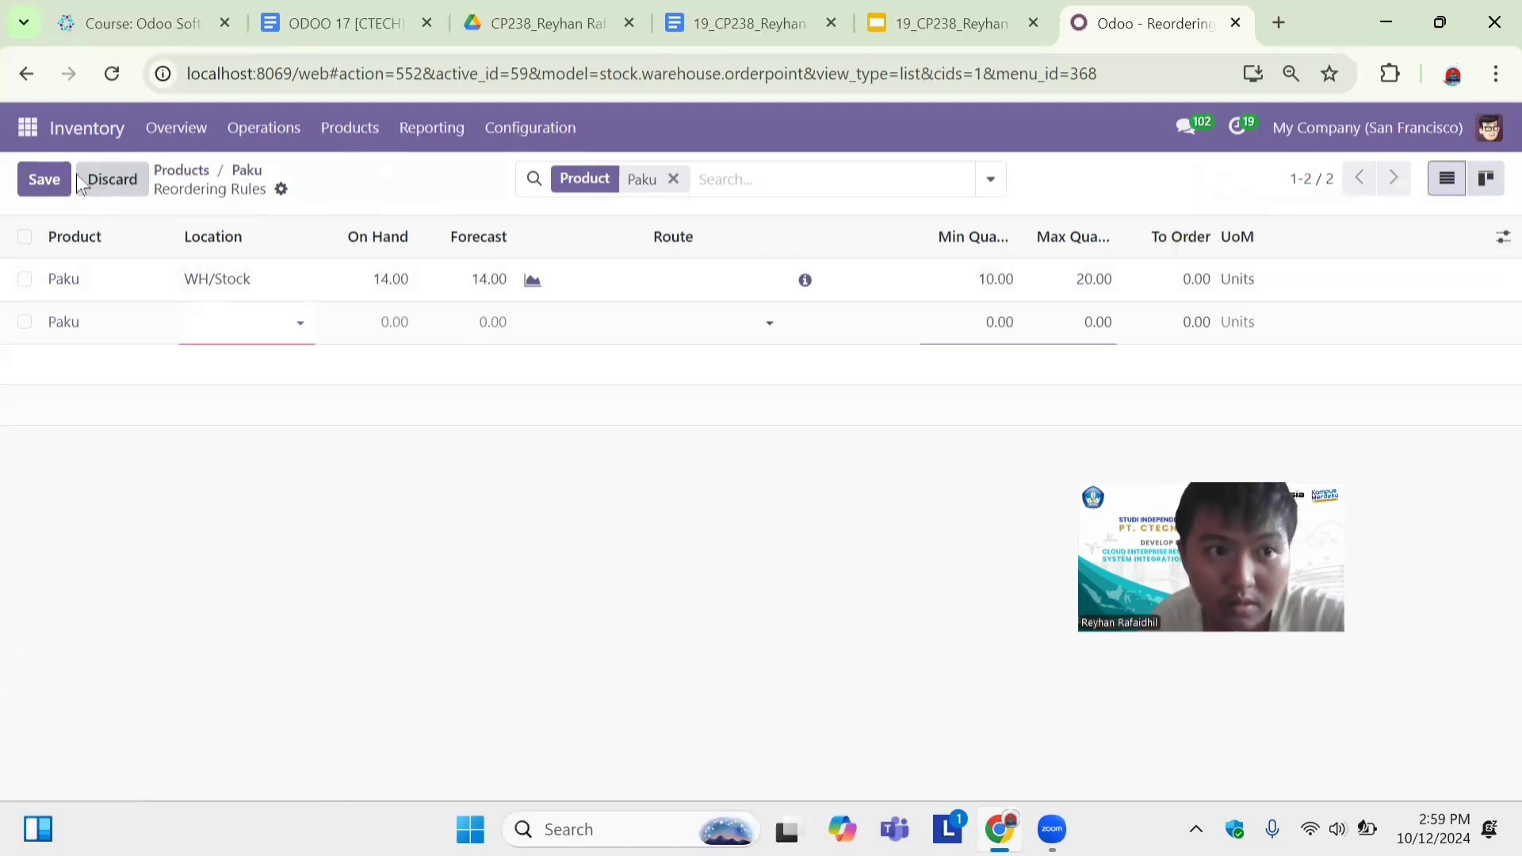
click(673, 179)
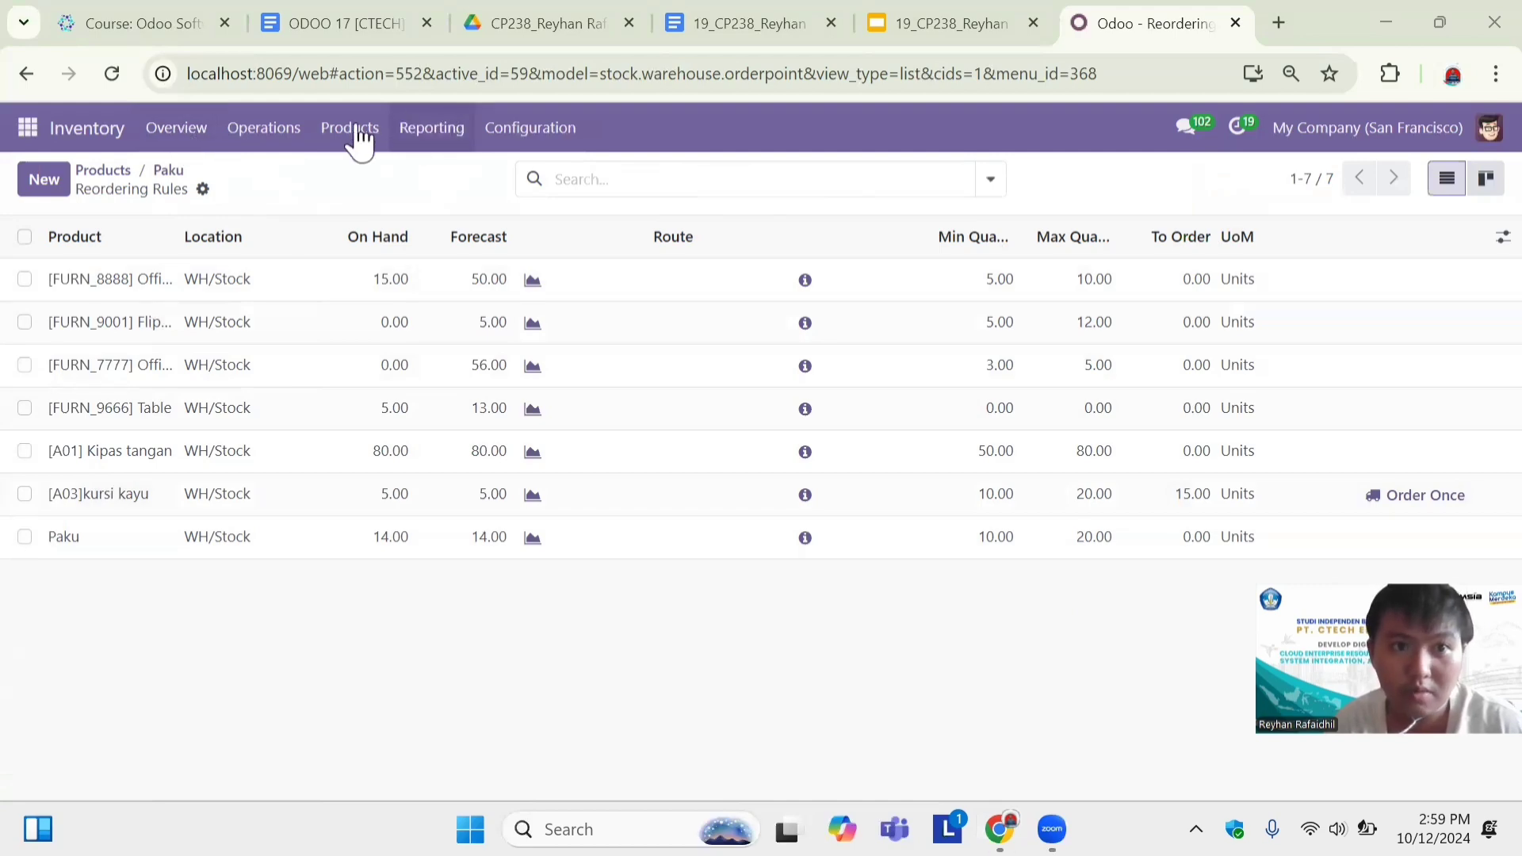
Find the Wood Panel product in the product list and open its reordering rules.
click(355, 135)
click(384, 184)
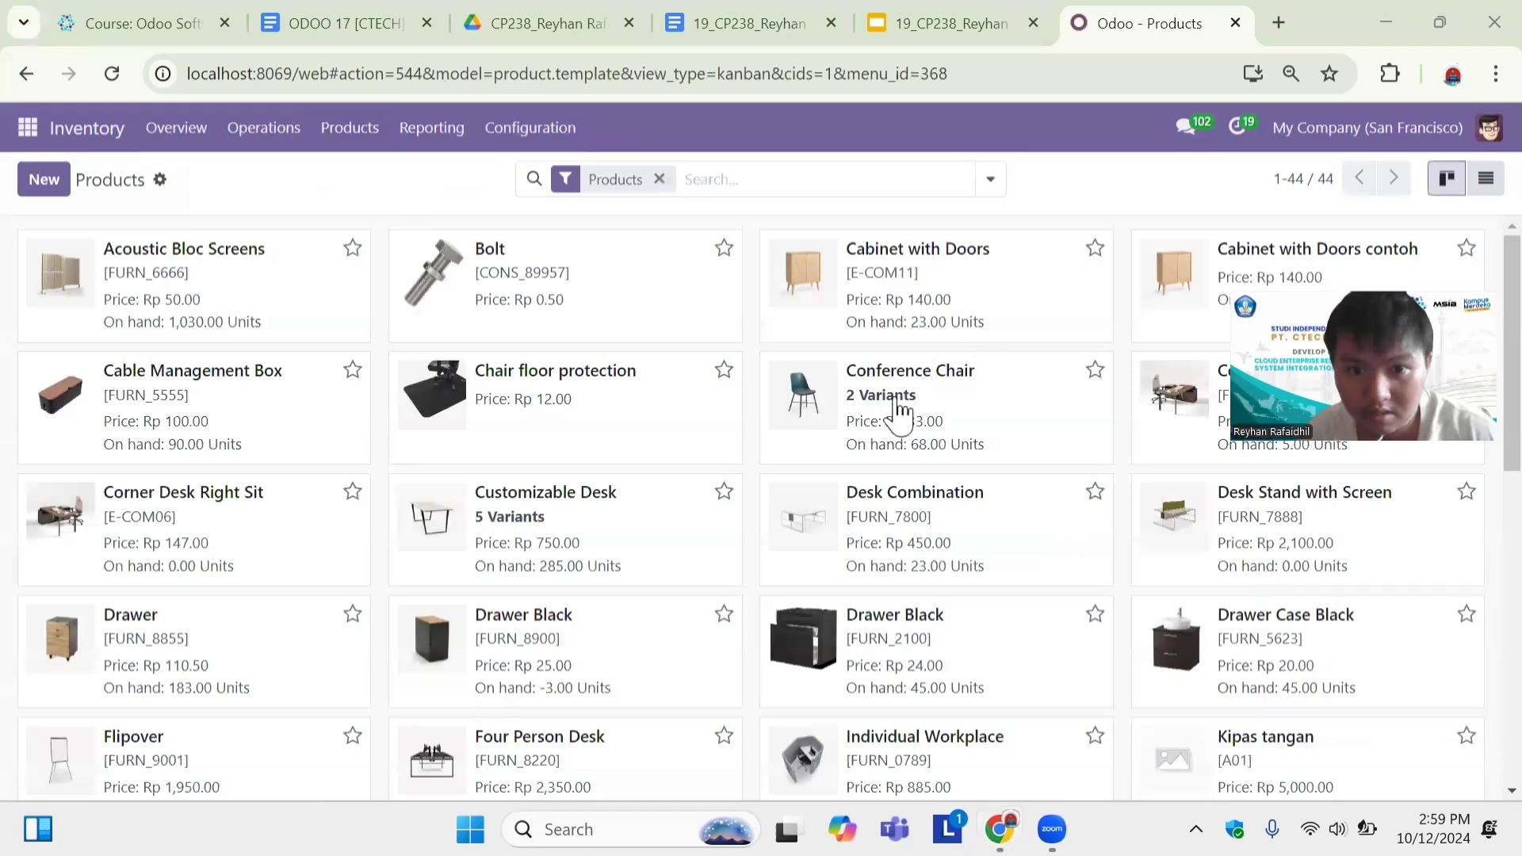
scroll(899, 408, down, 9)
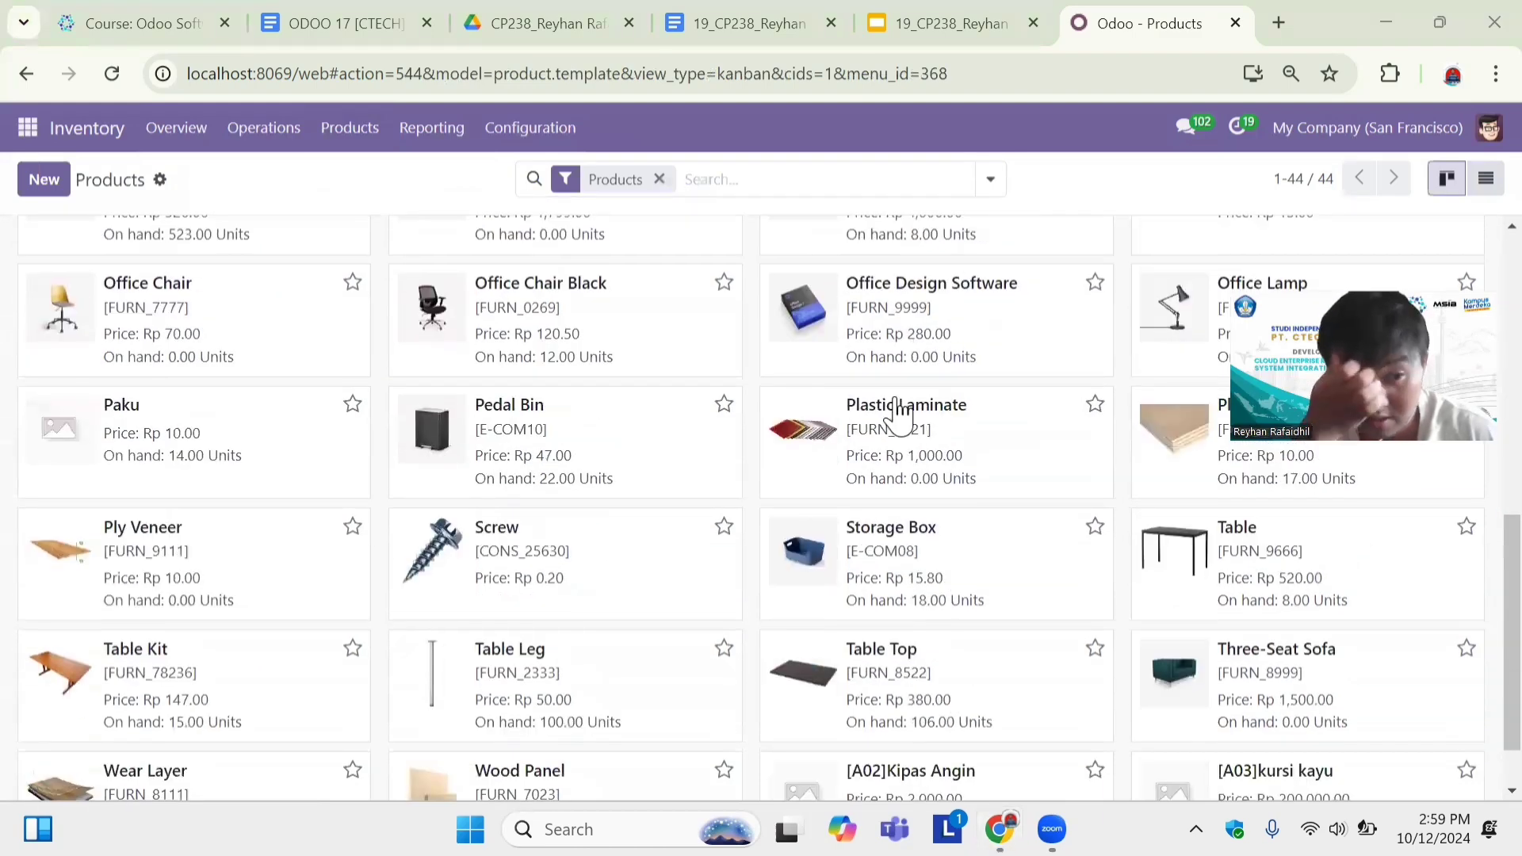
scroll(899, 408, down, 1)
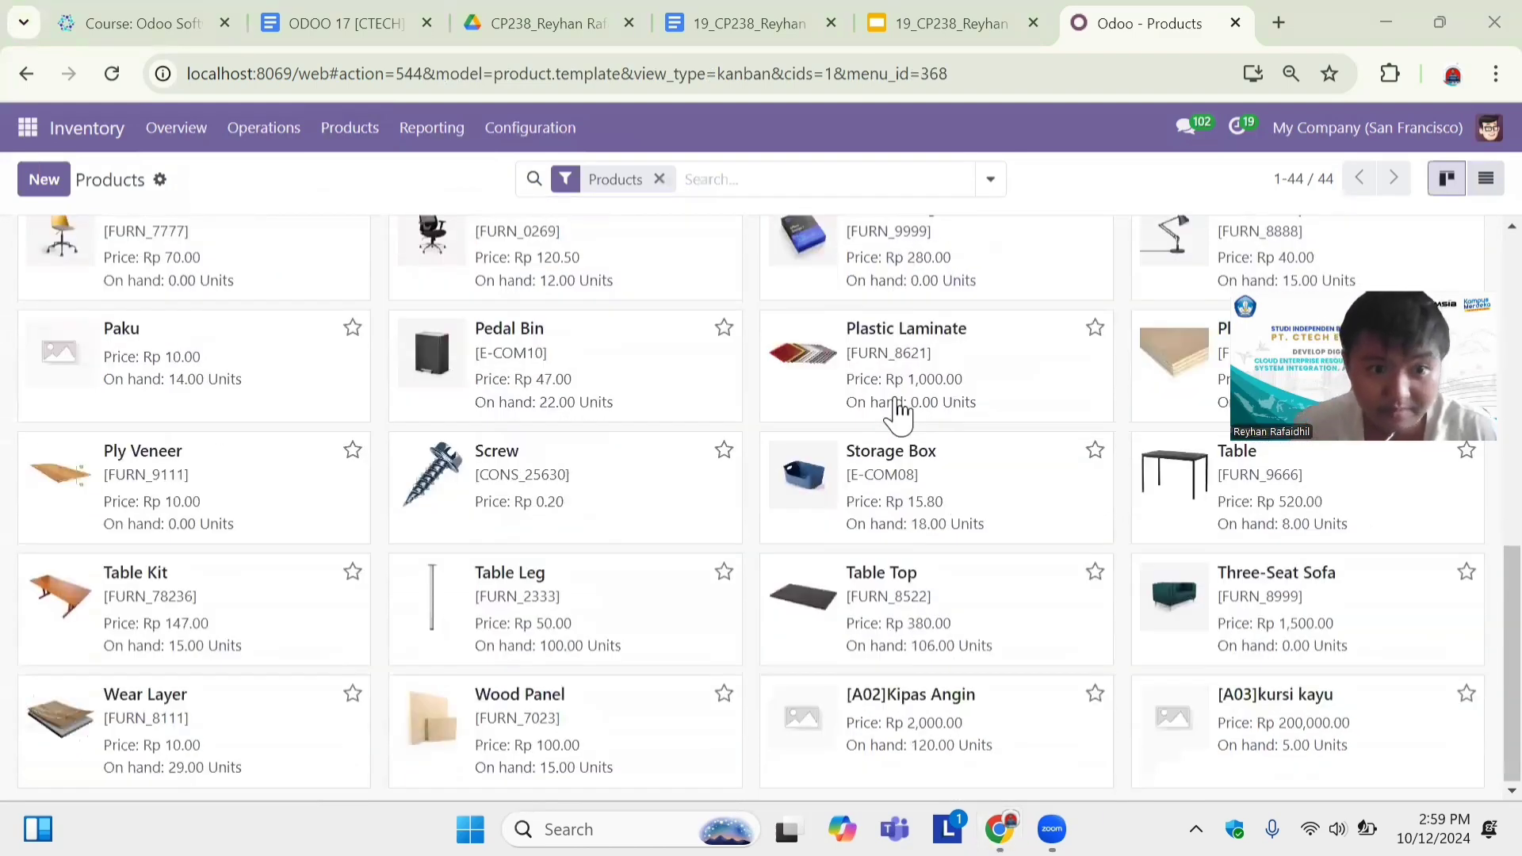
click(514, 703)
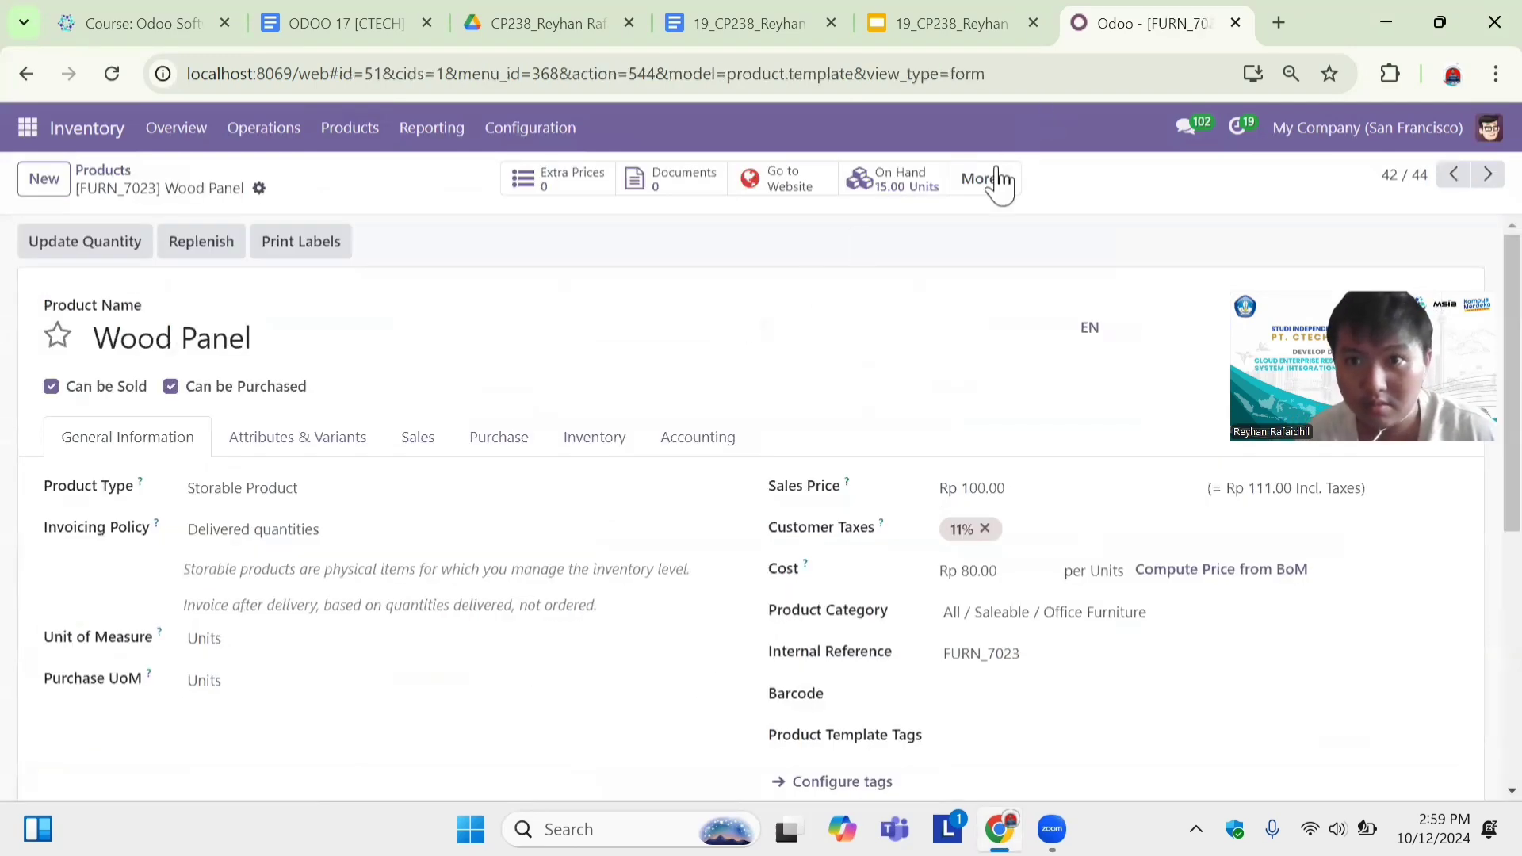
click(994, 182)
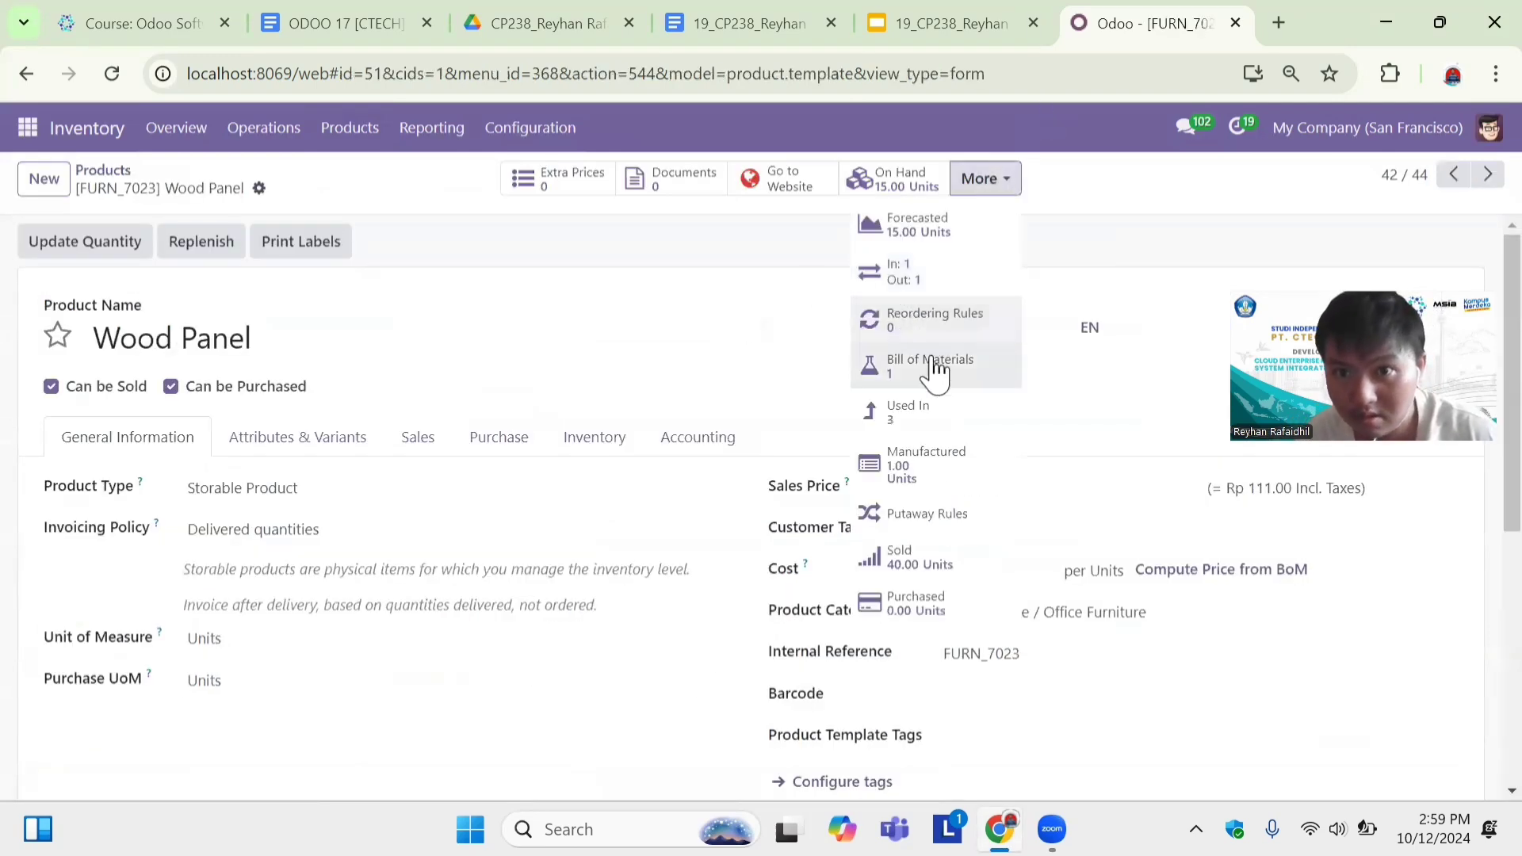
click(941, 326)
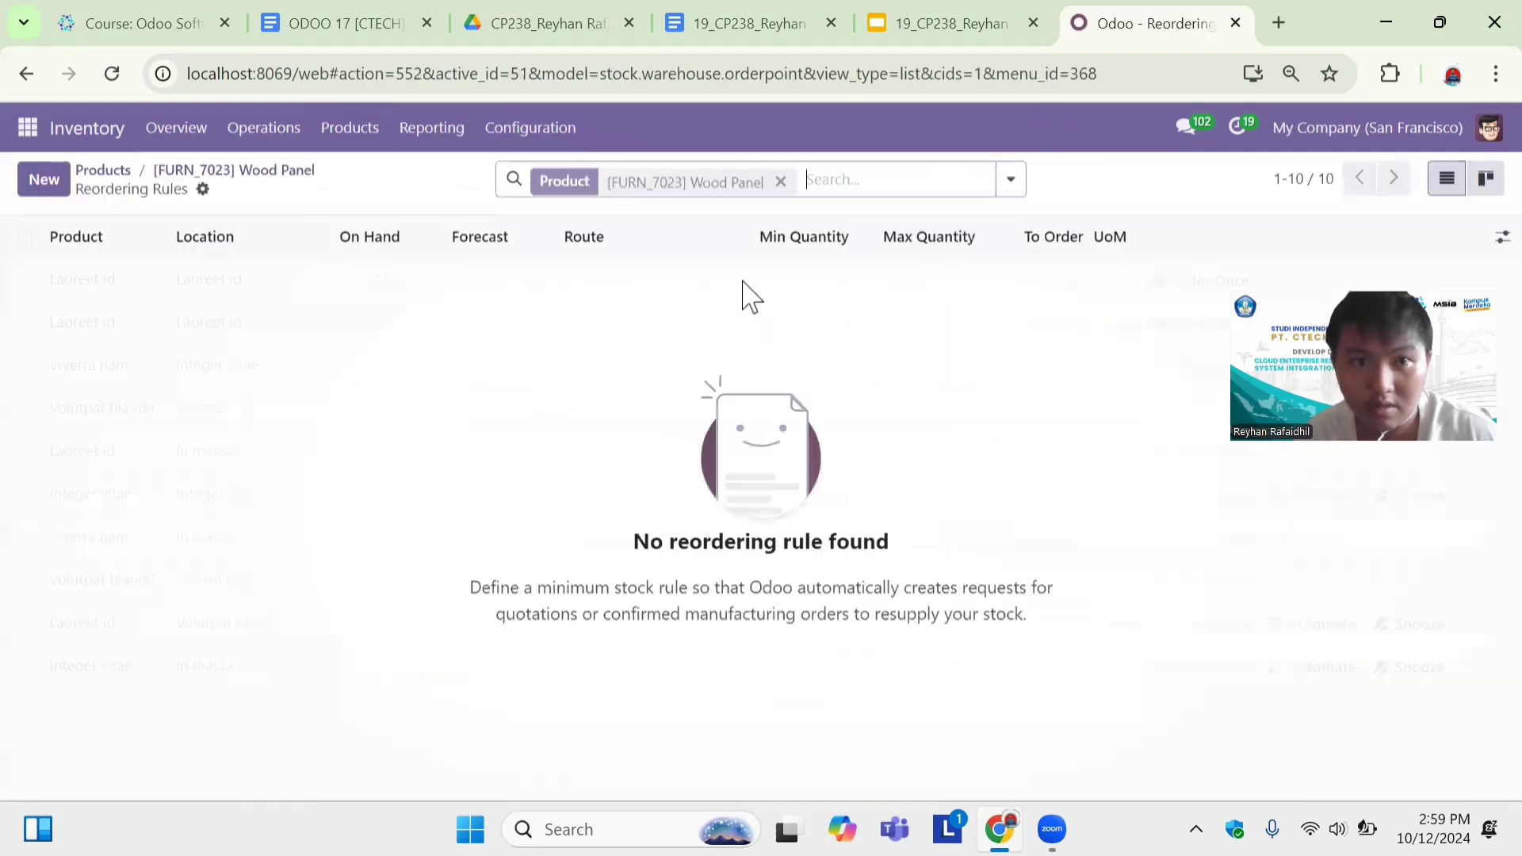
Create and save a Wood Panel reordering rule at WH/Stock with minimum quantity 10 and maximum 20, and clear the product filter.
click(46, 176)
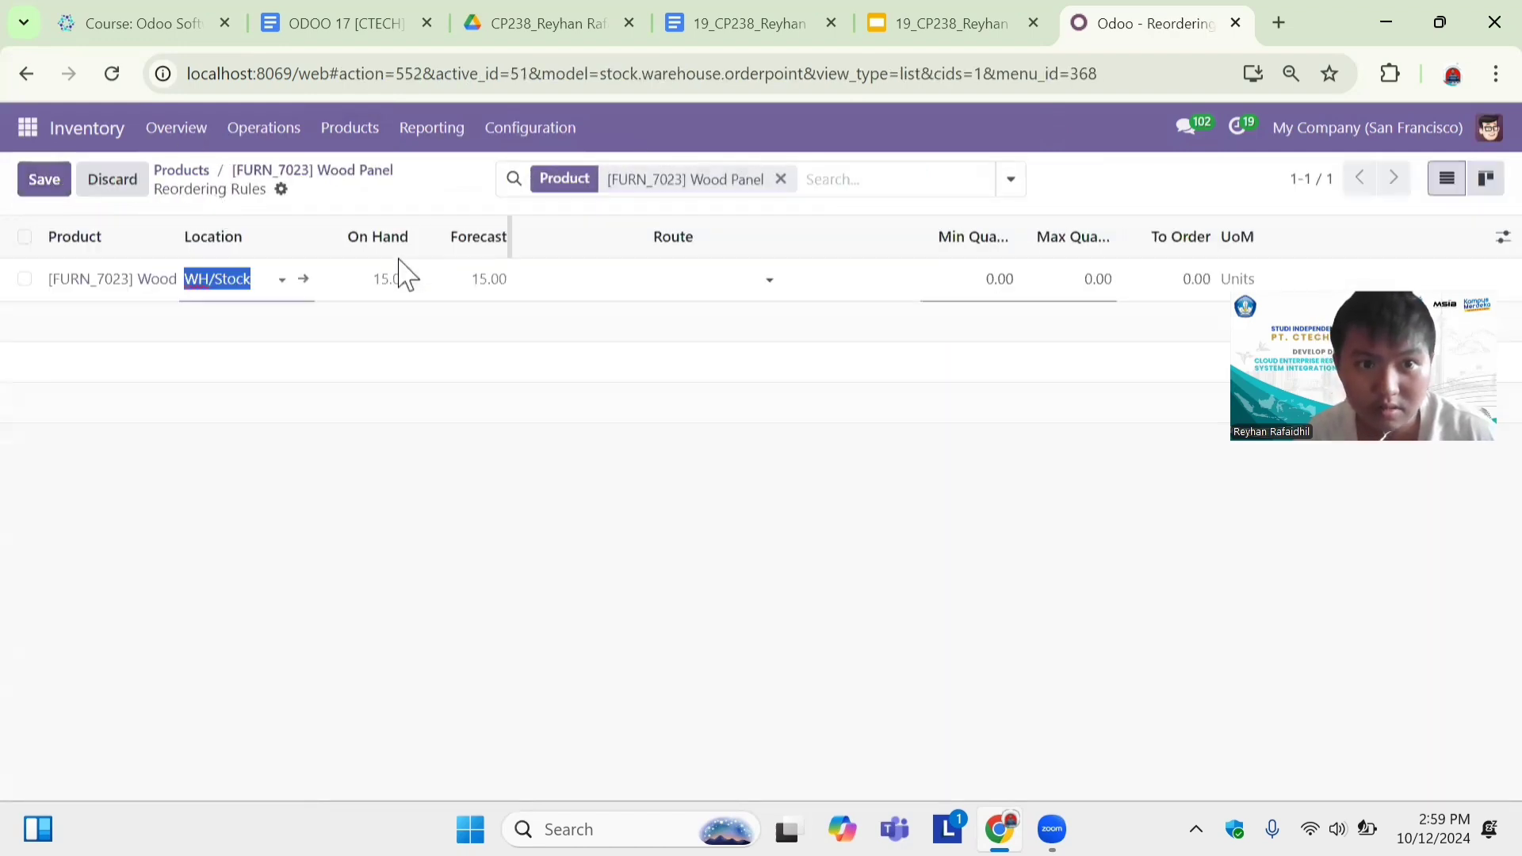
click(995, 275)
text(10)
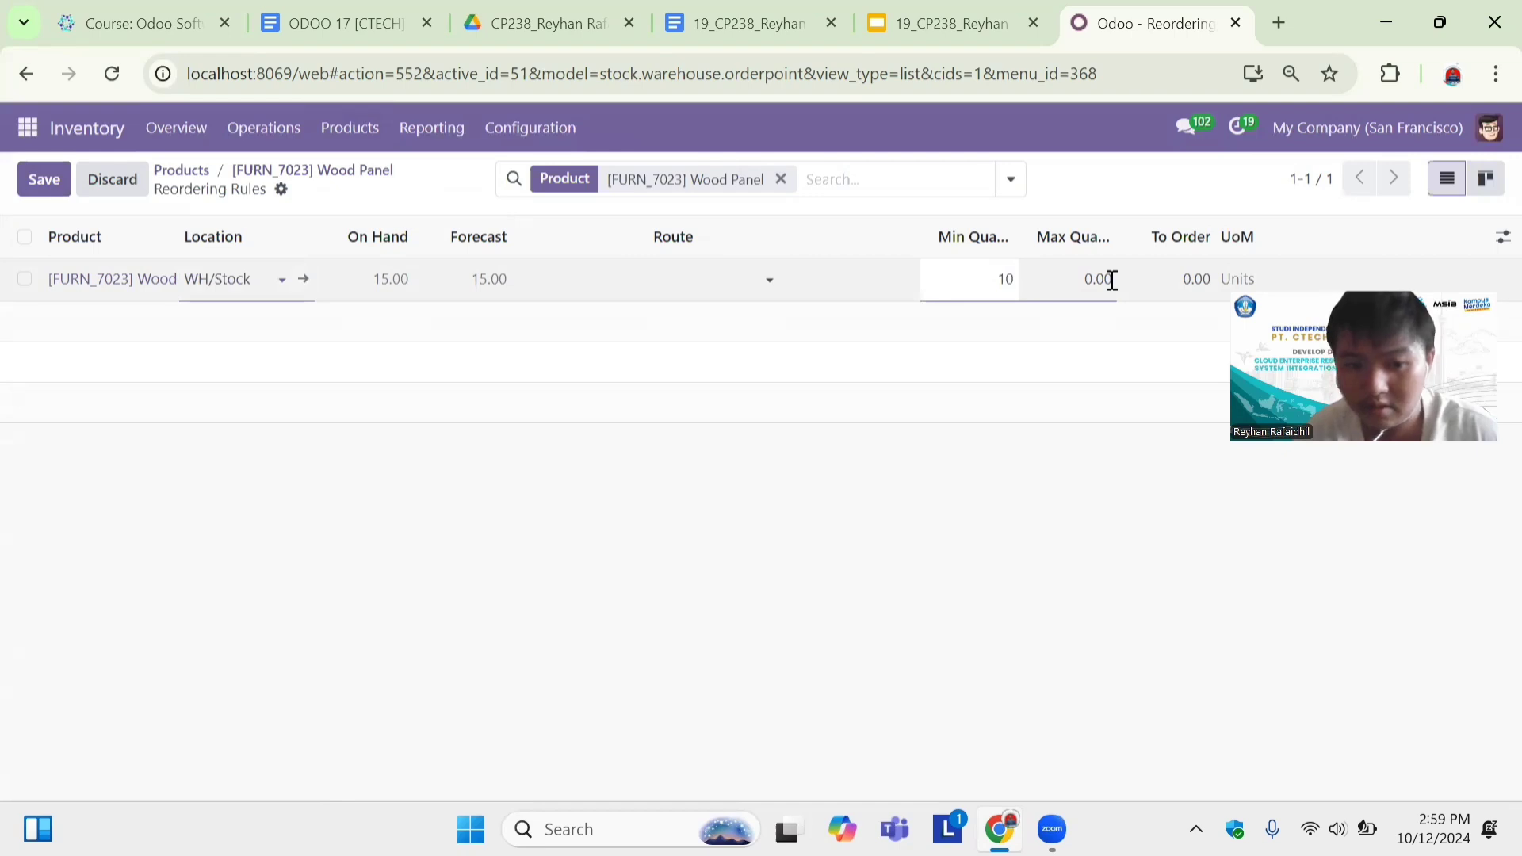
click(1113, 280)
text(2)
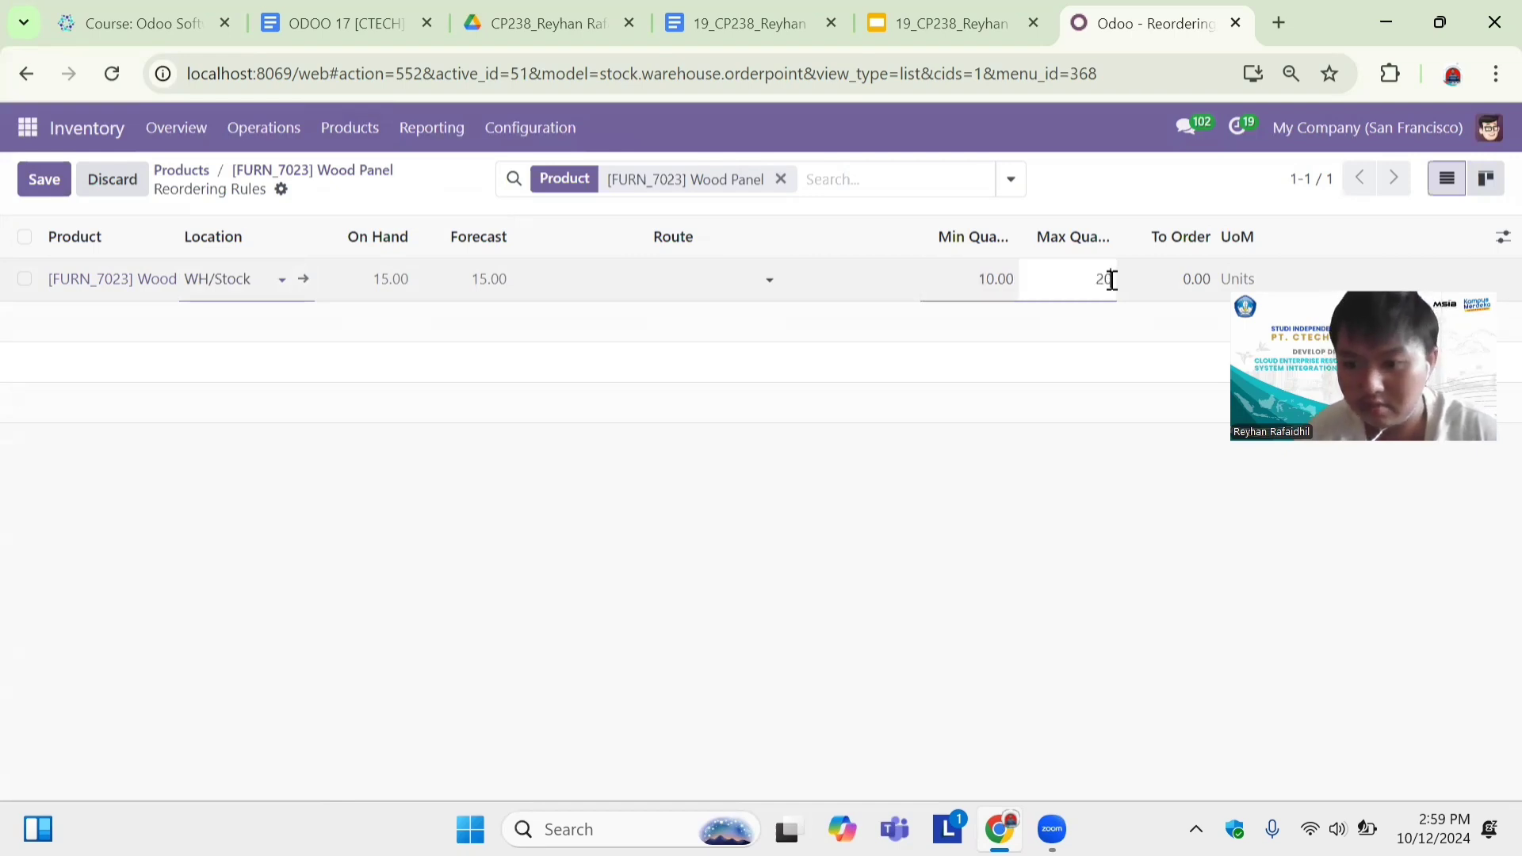
click(39, 178)
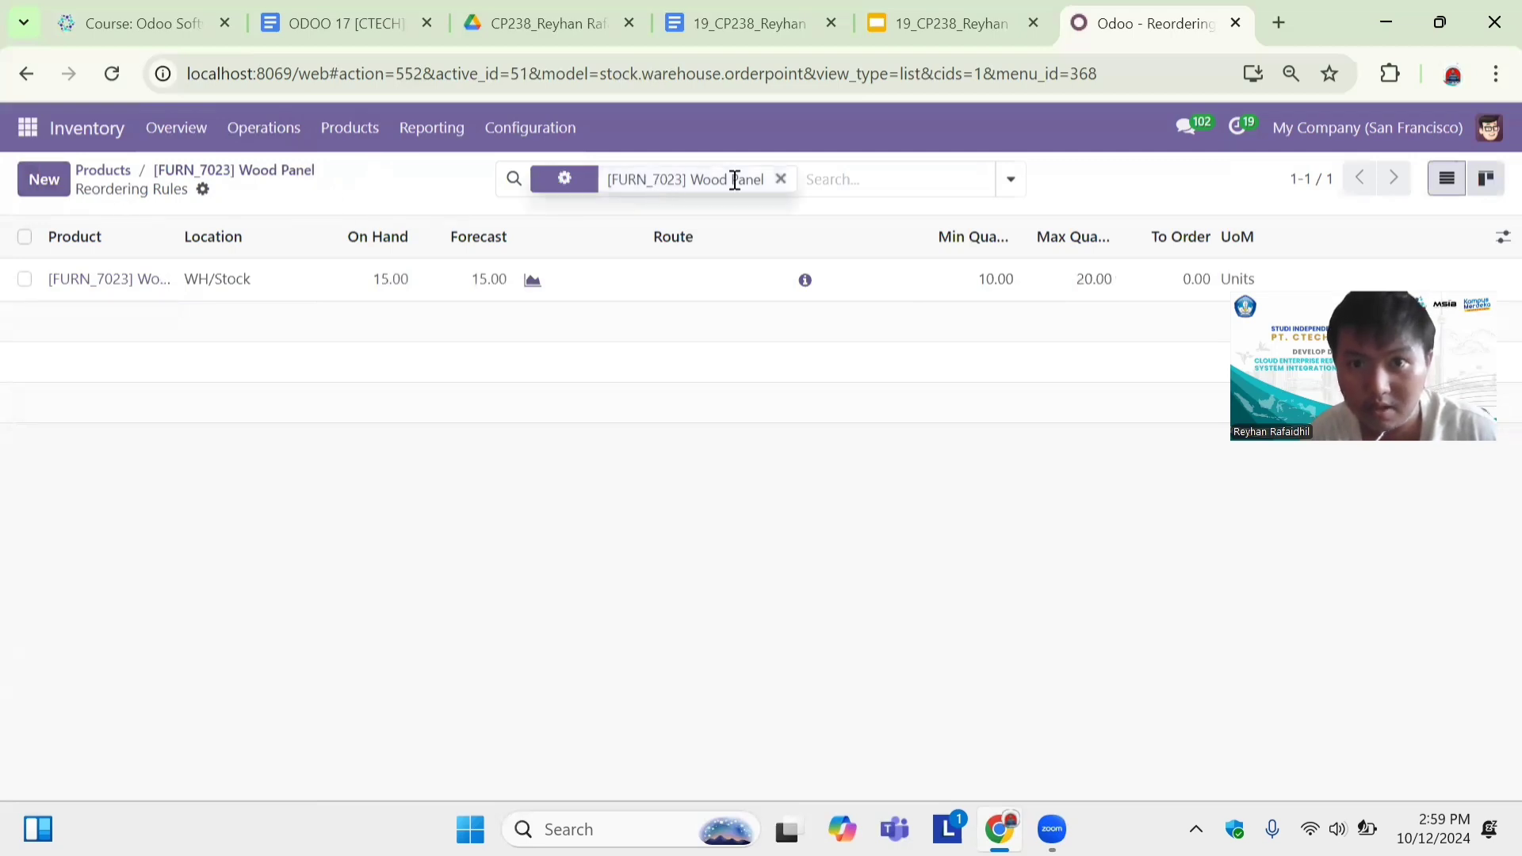
click(783, 182)
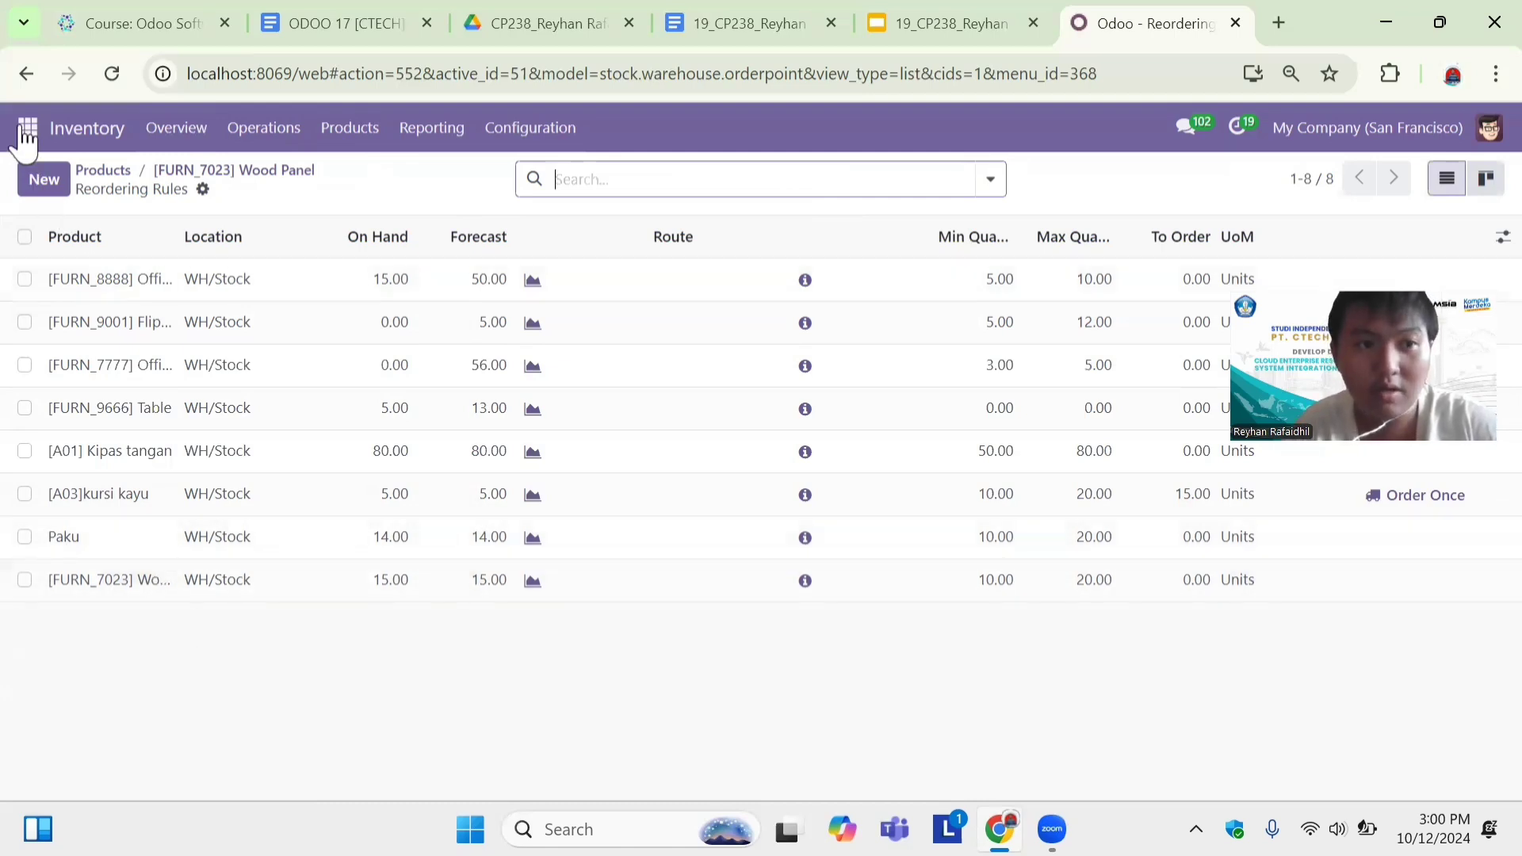
Review the [A03]kursi kayu bill of materials in the Manufacturing app and the requests for quotation in the Purchase app.
click(25, 130)
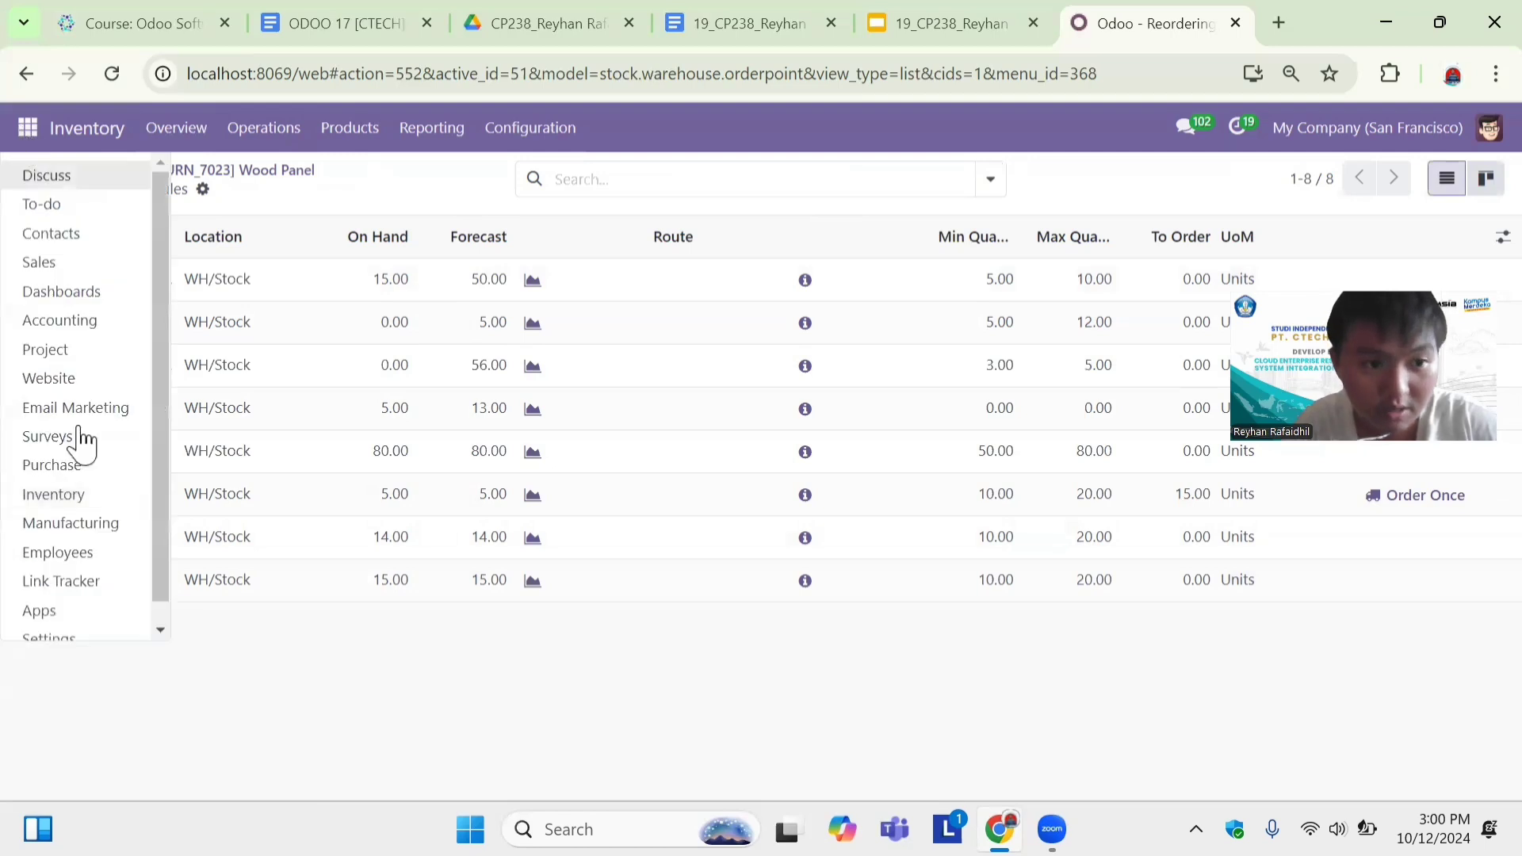
click(83, 528)
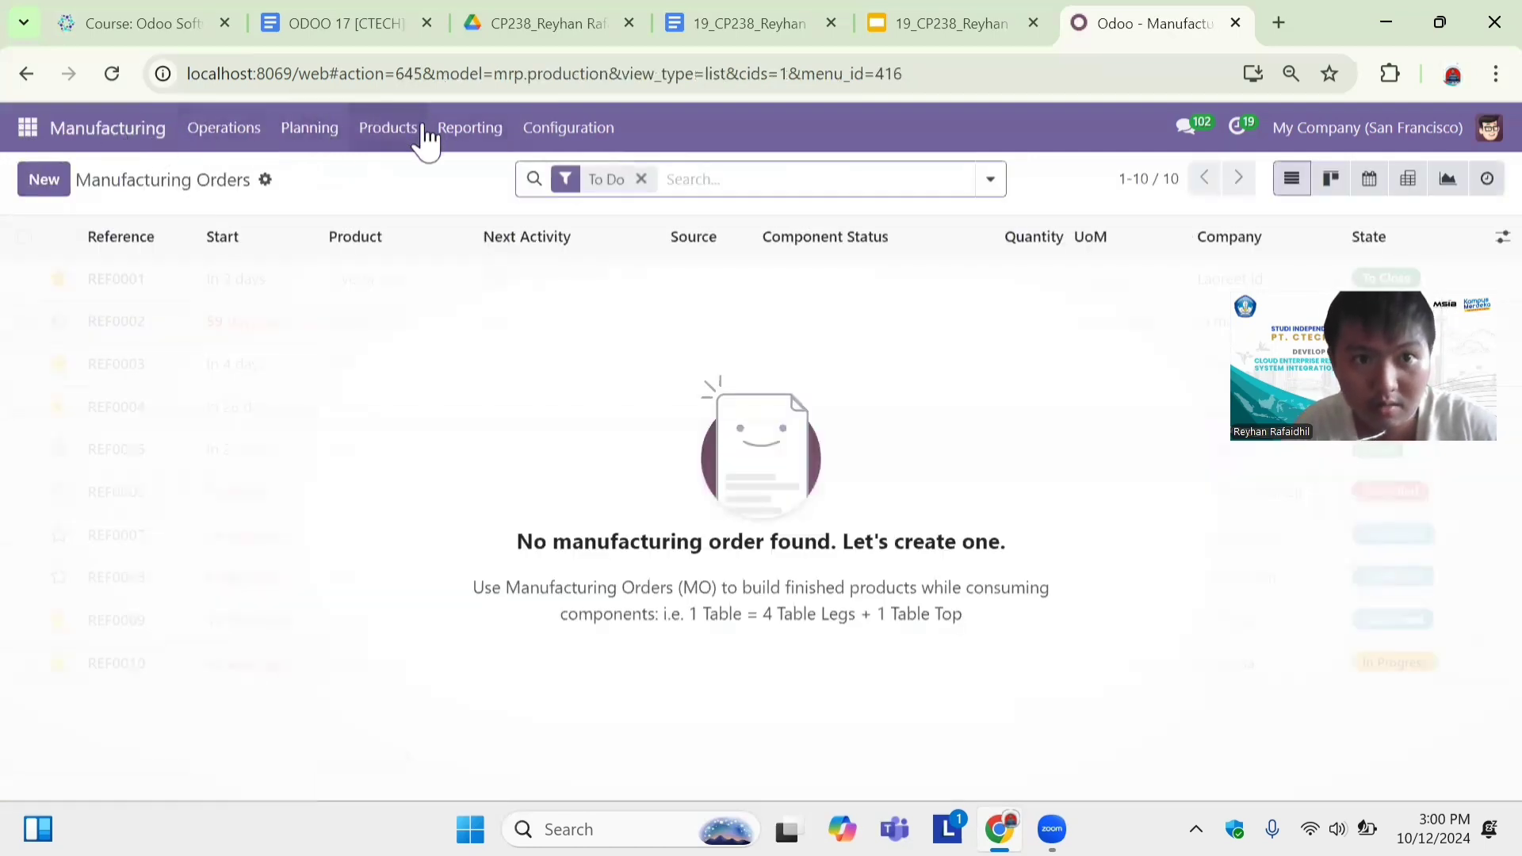
click(377, 130)
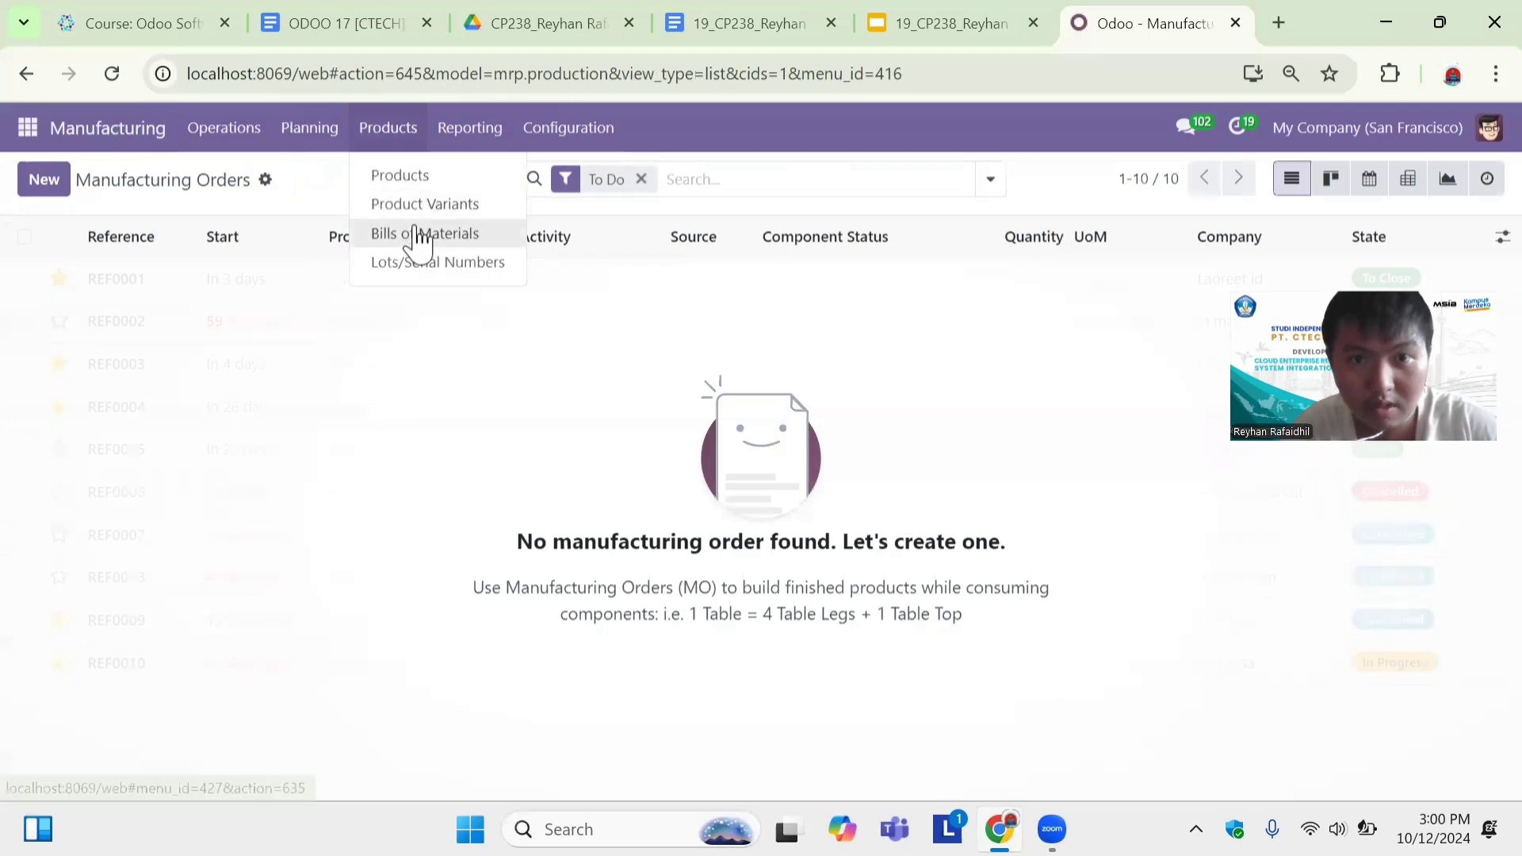
click(413, 232)
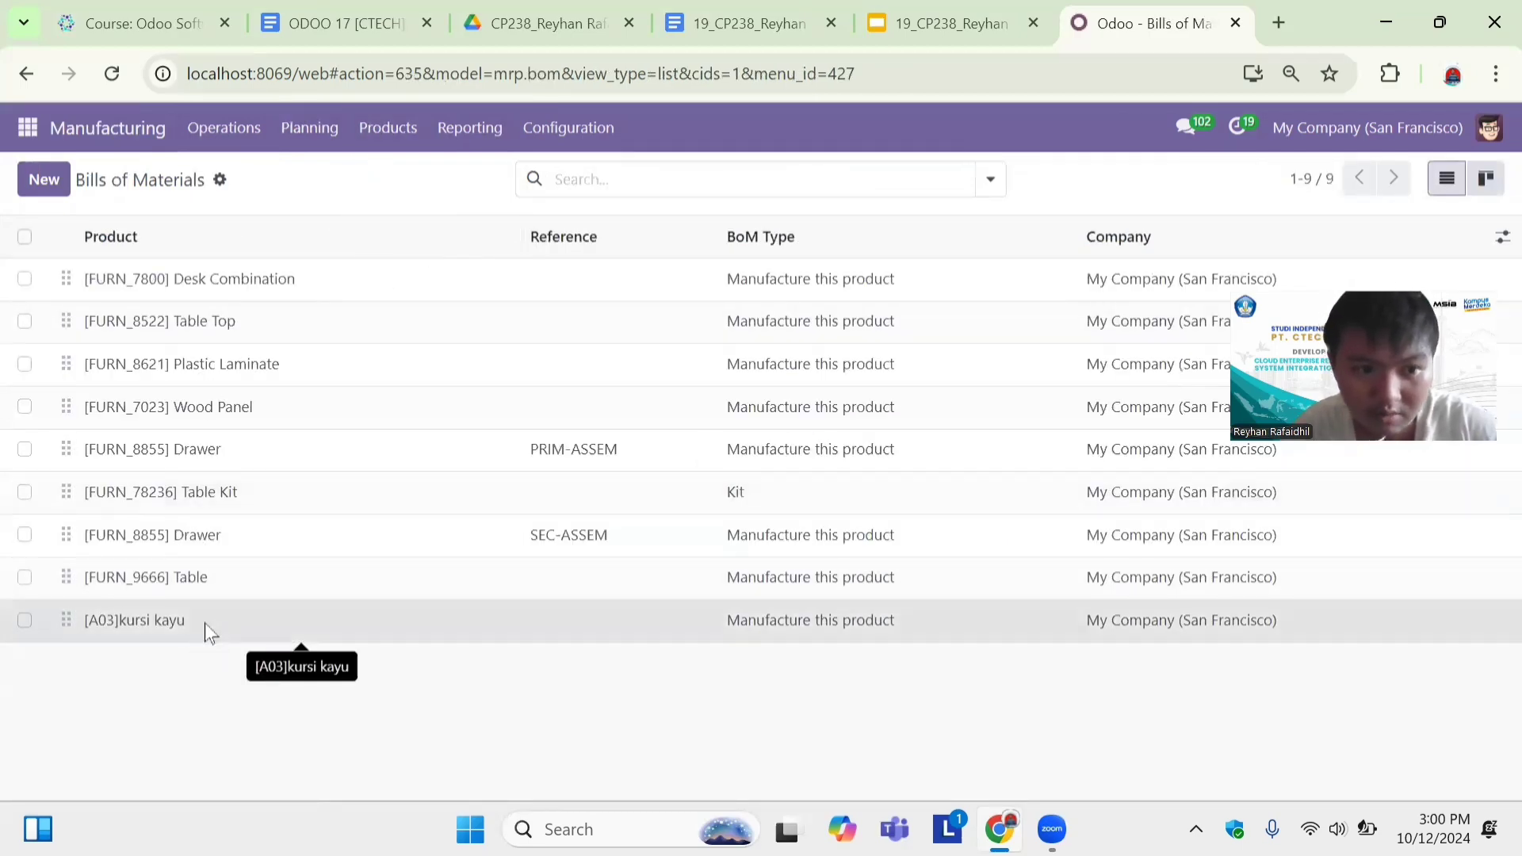
click(204, 621)
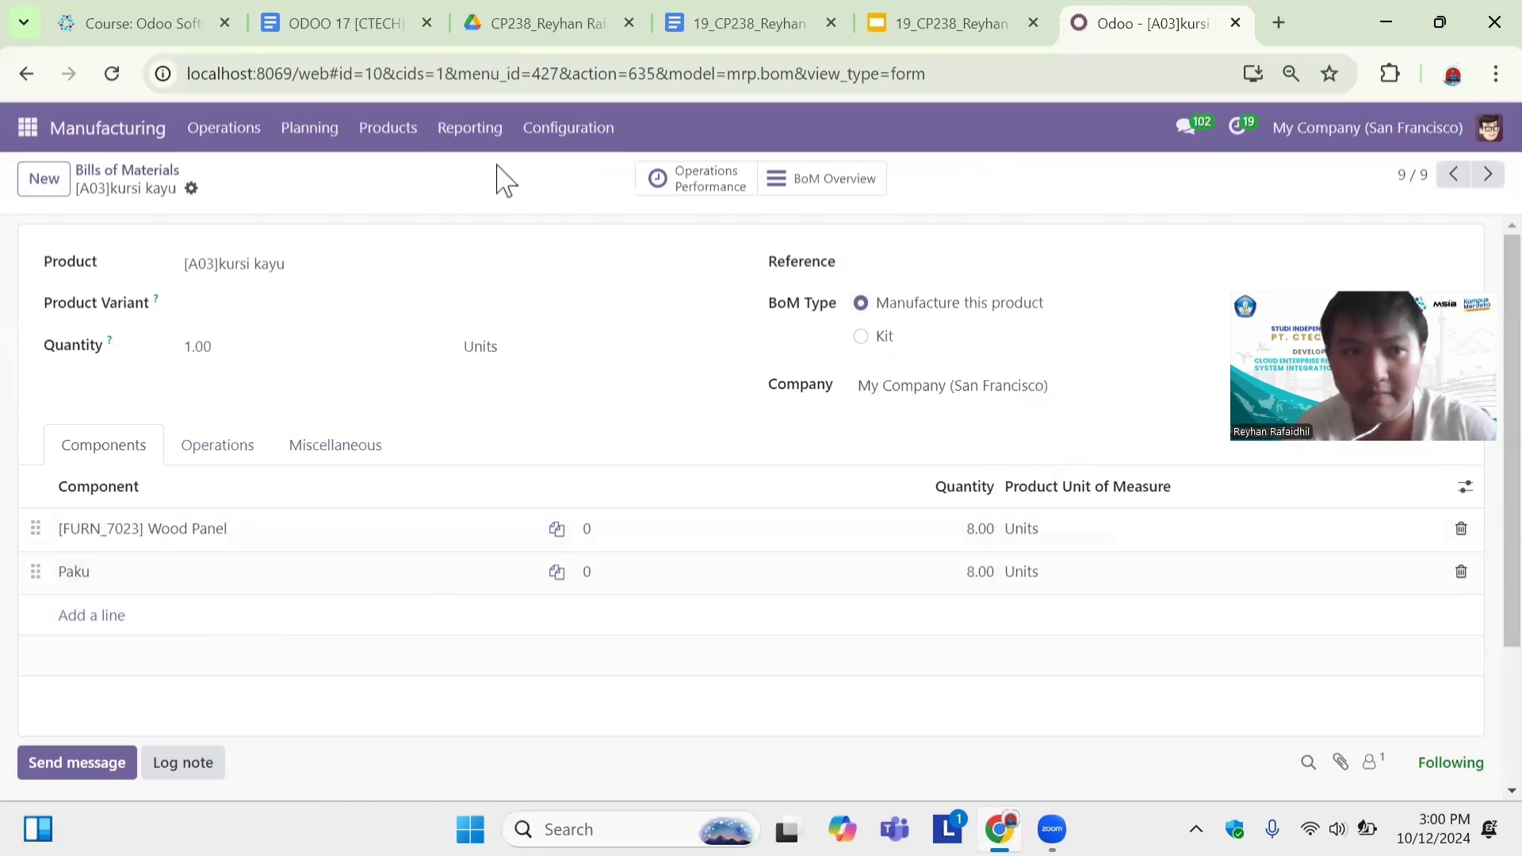
click(27, 130)
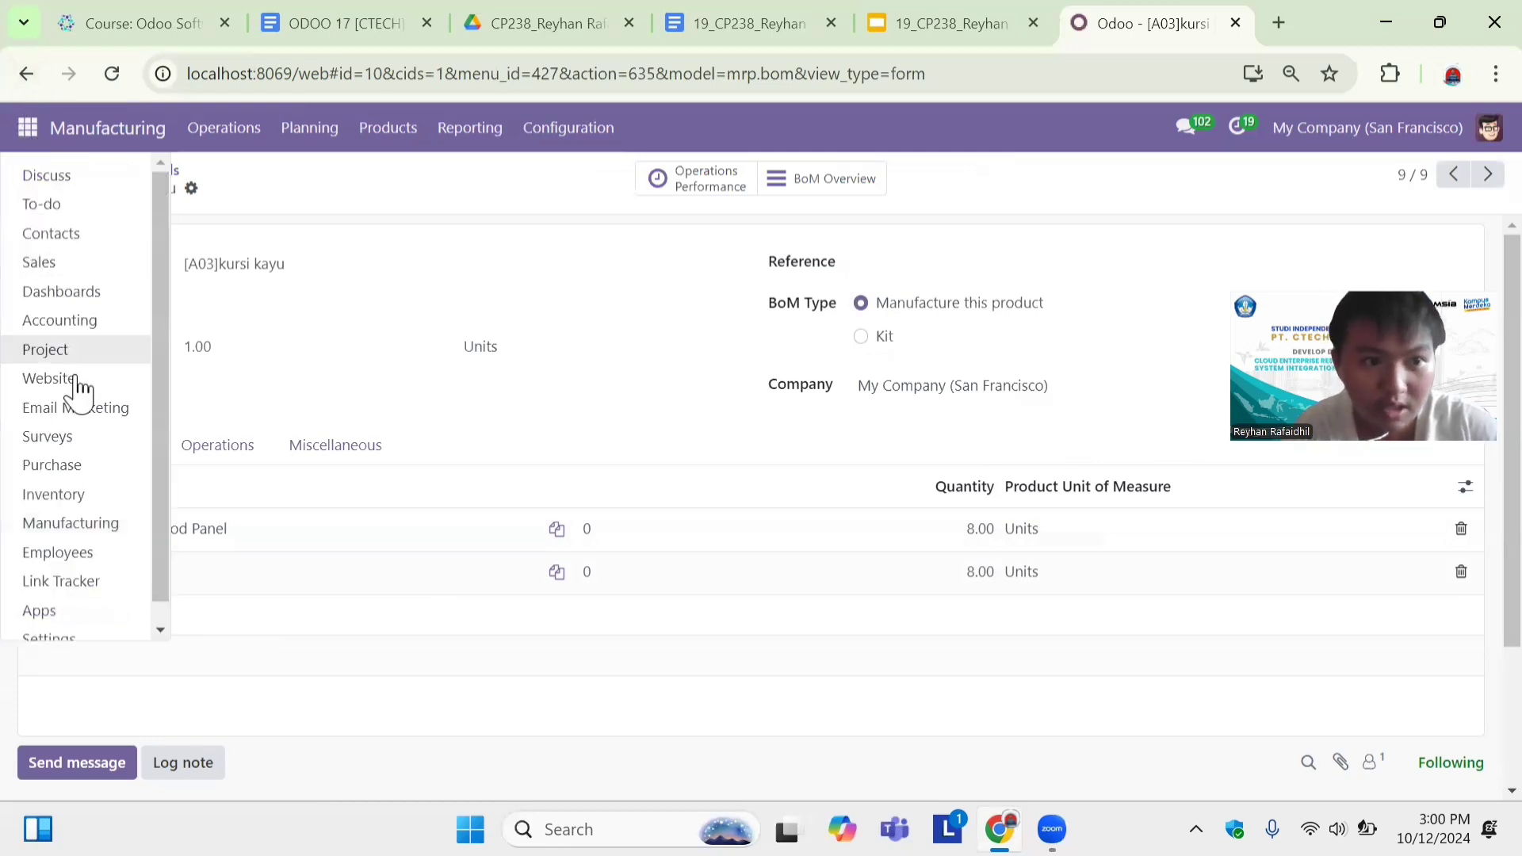
click(52, 466)
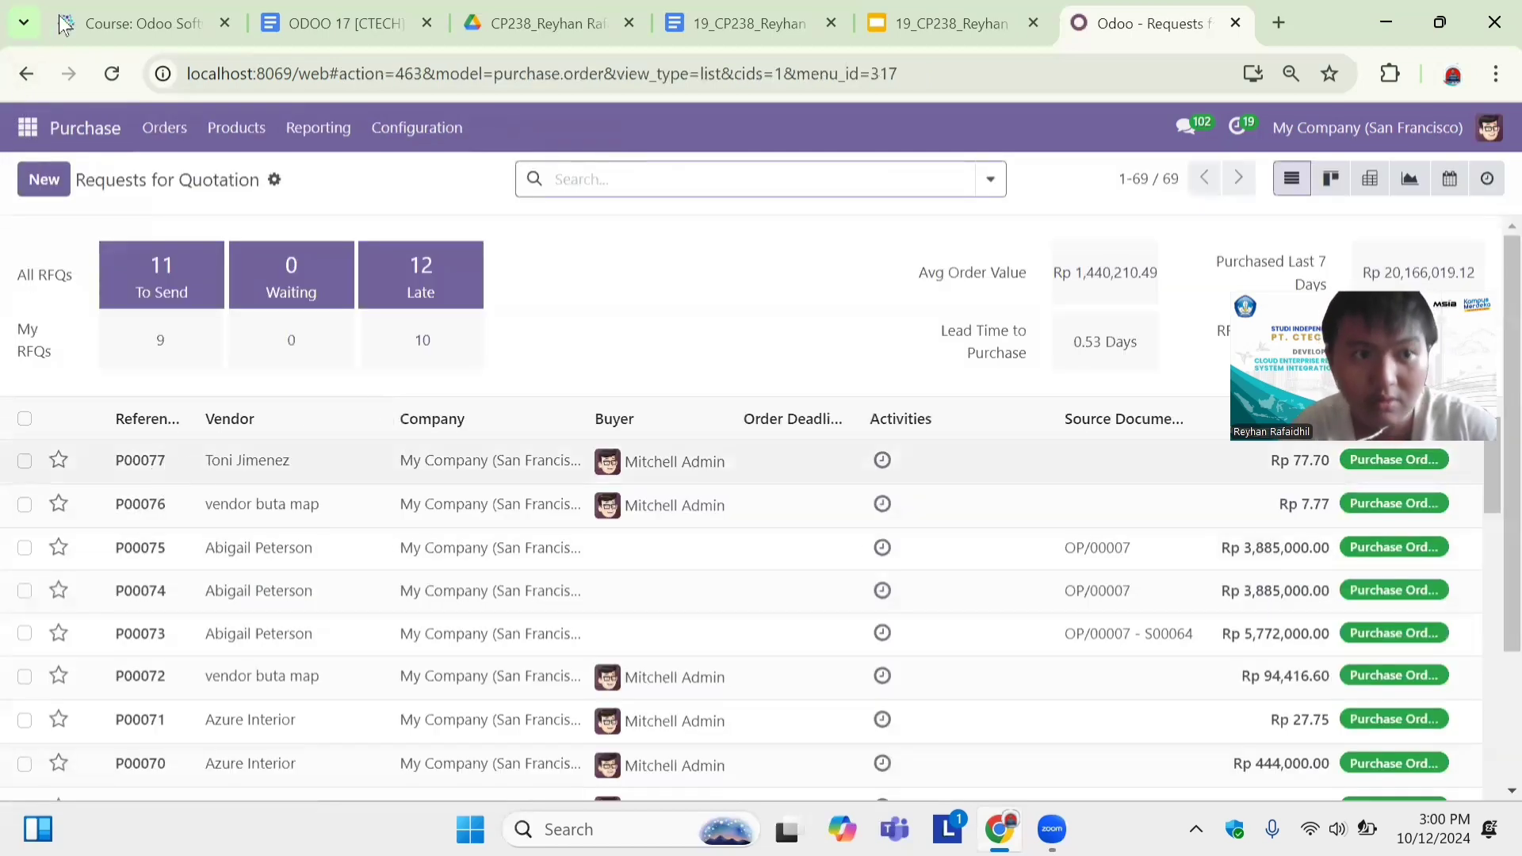
Create a manufacturing order for 1 unit of [A03]kursi kayu in the Manufacturing app, confirm it and produce all.
click(27, 129)
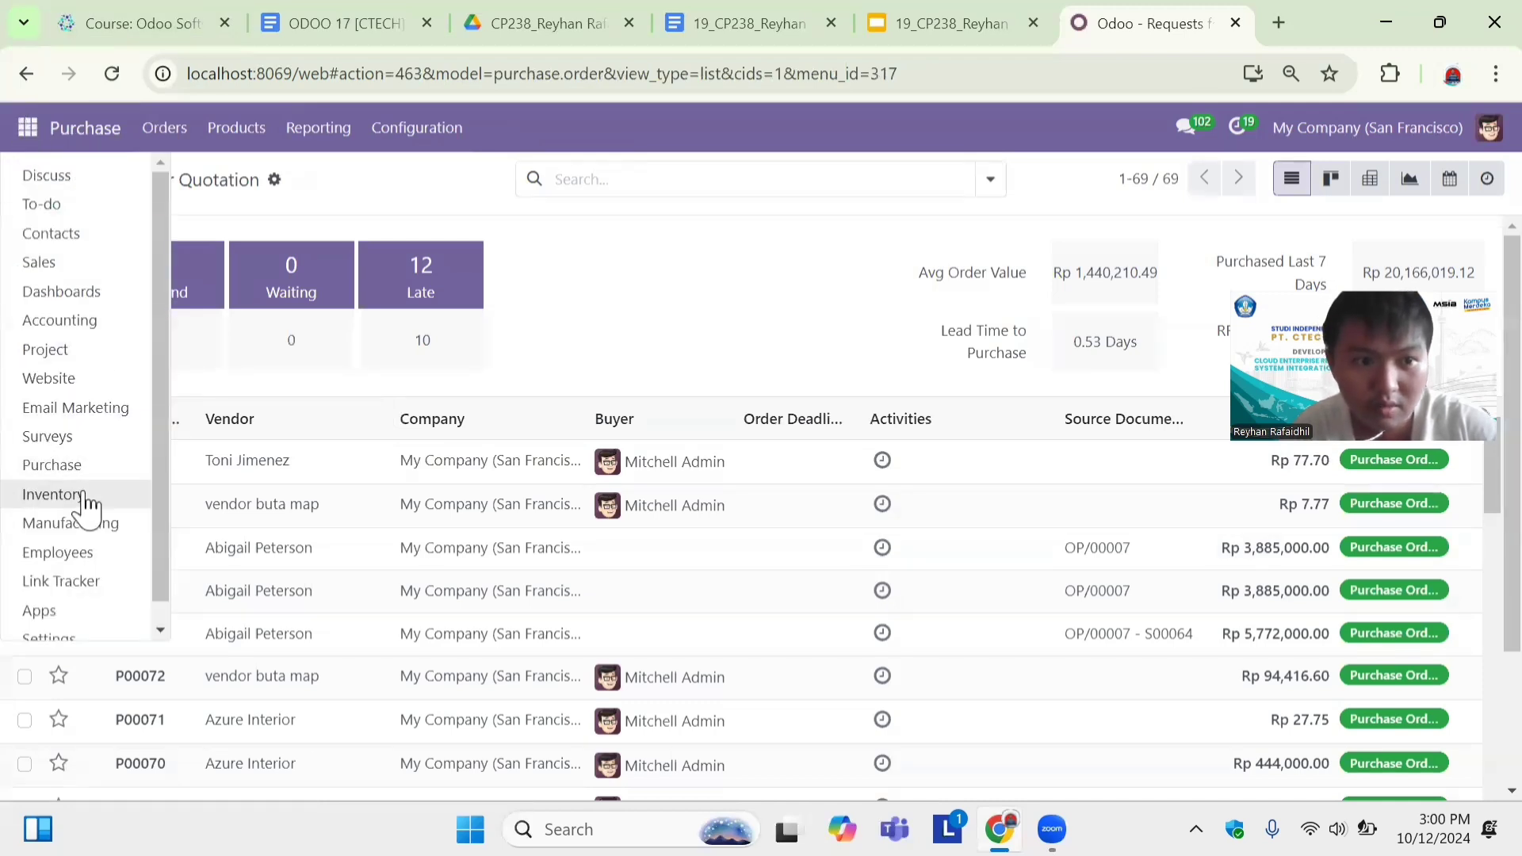
click(91, 525)
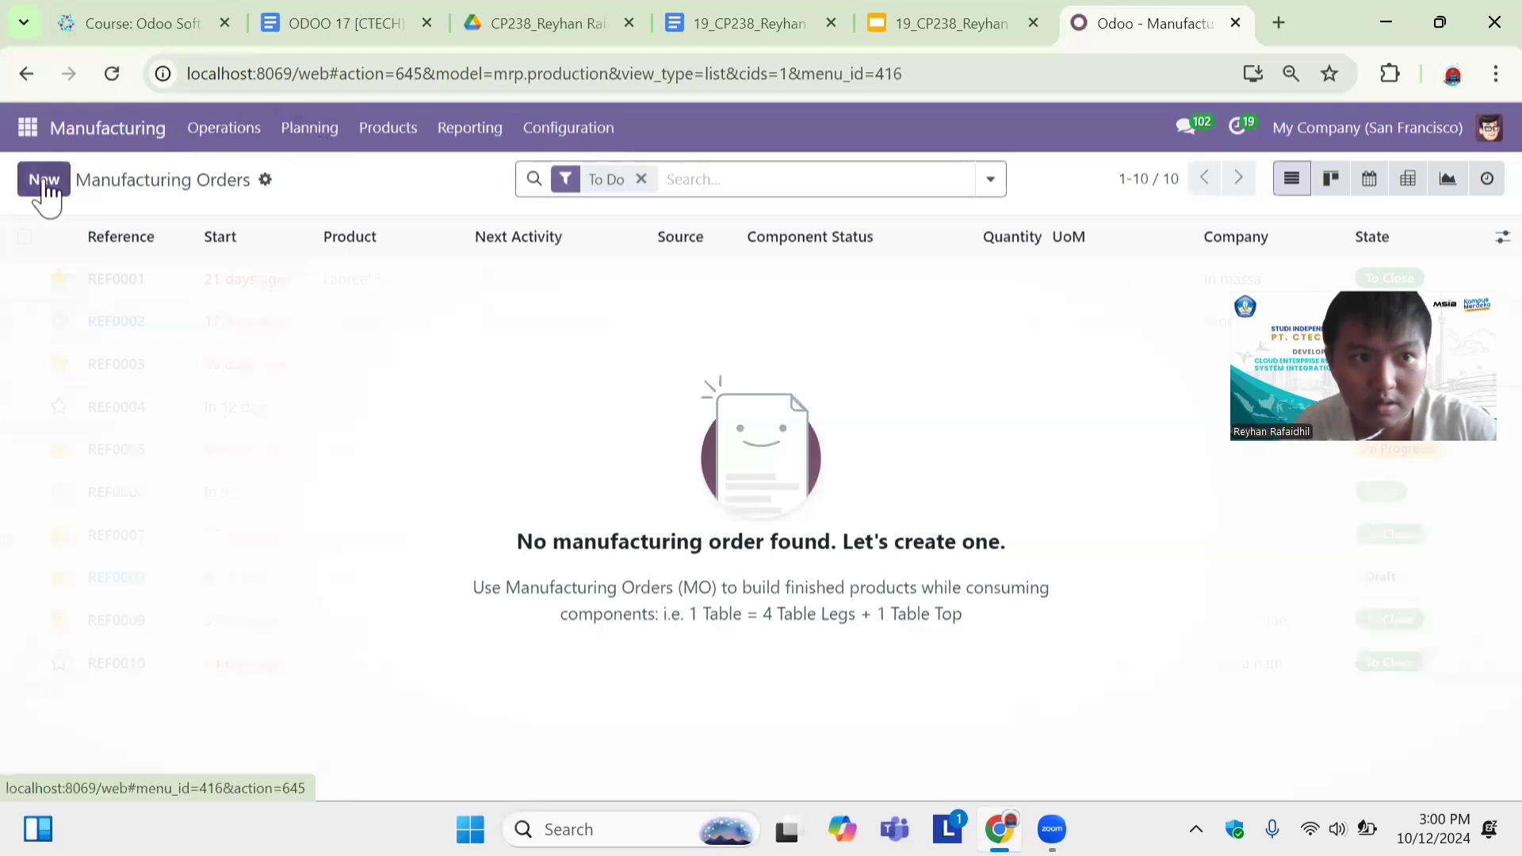
click(46, 184)
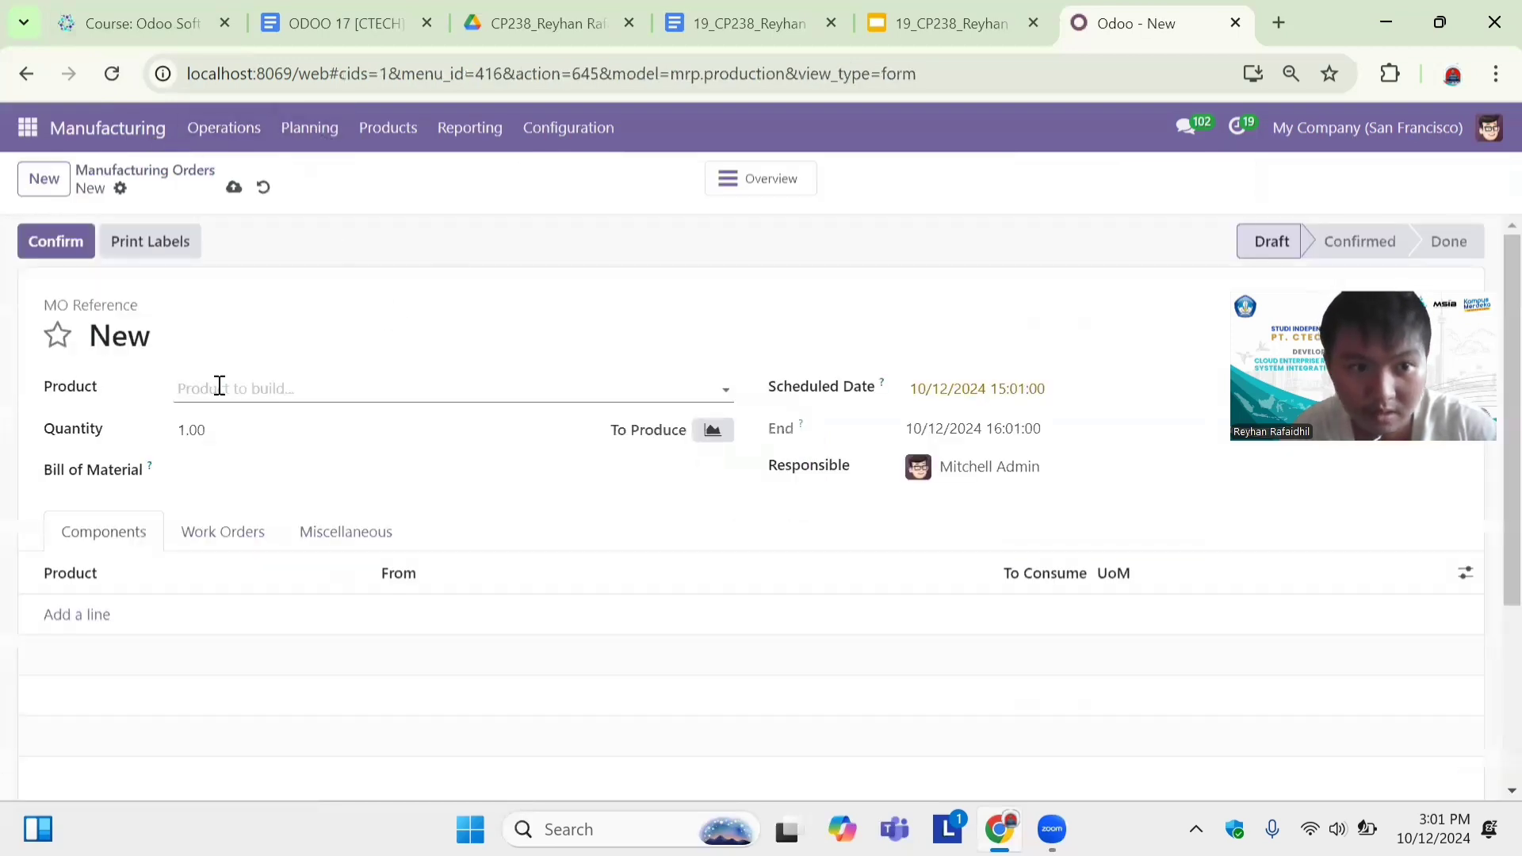
click(220, 386)
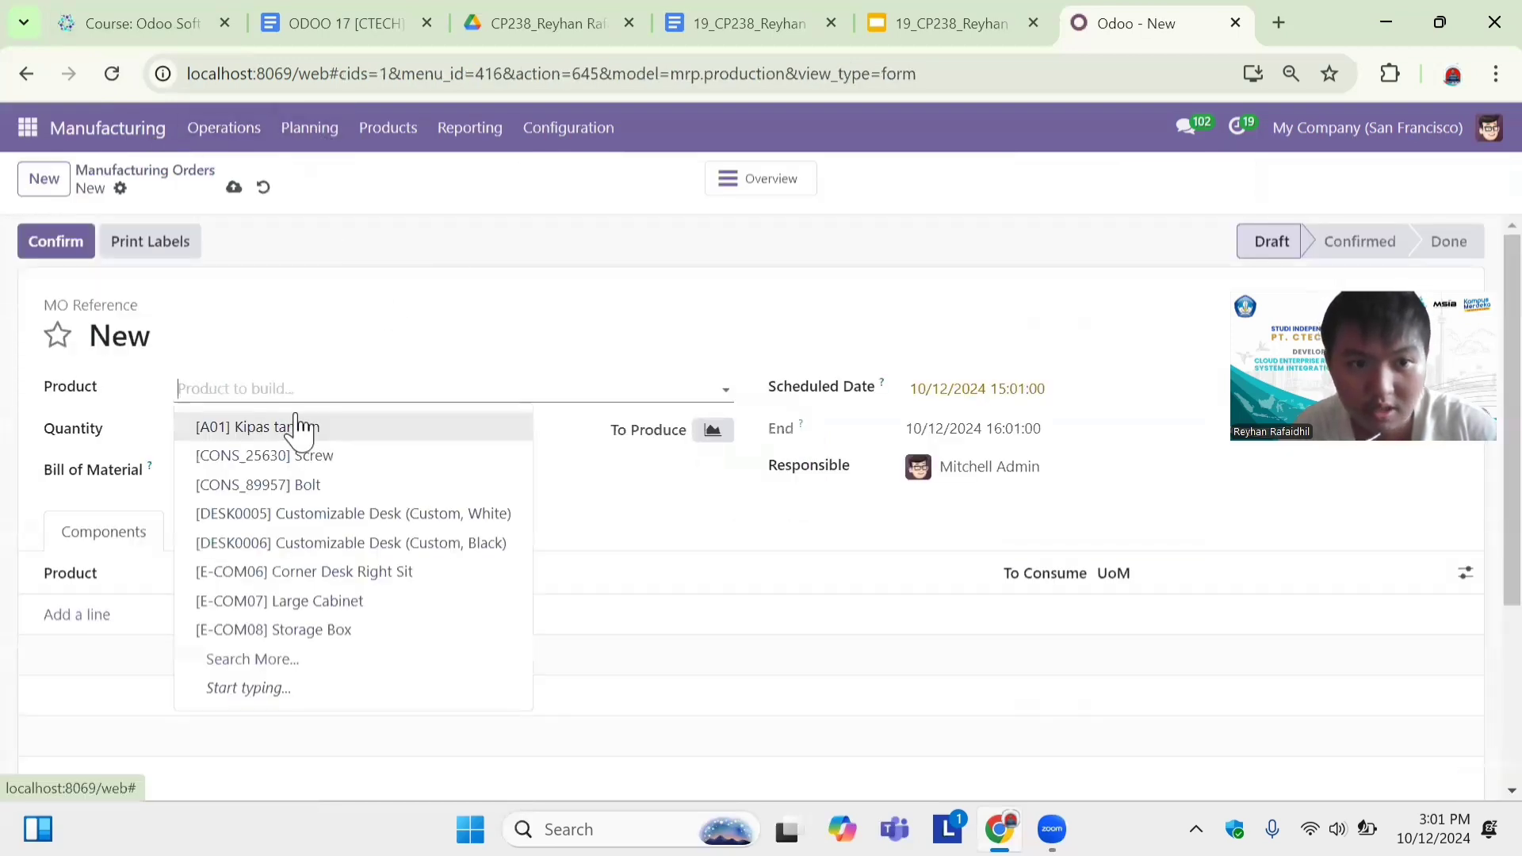
text(ku)
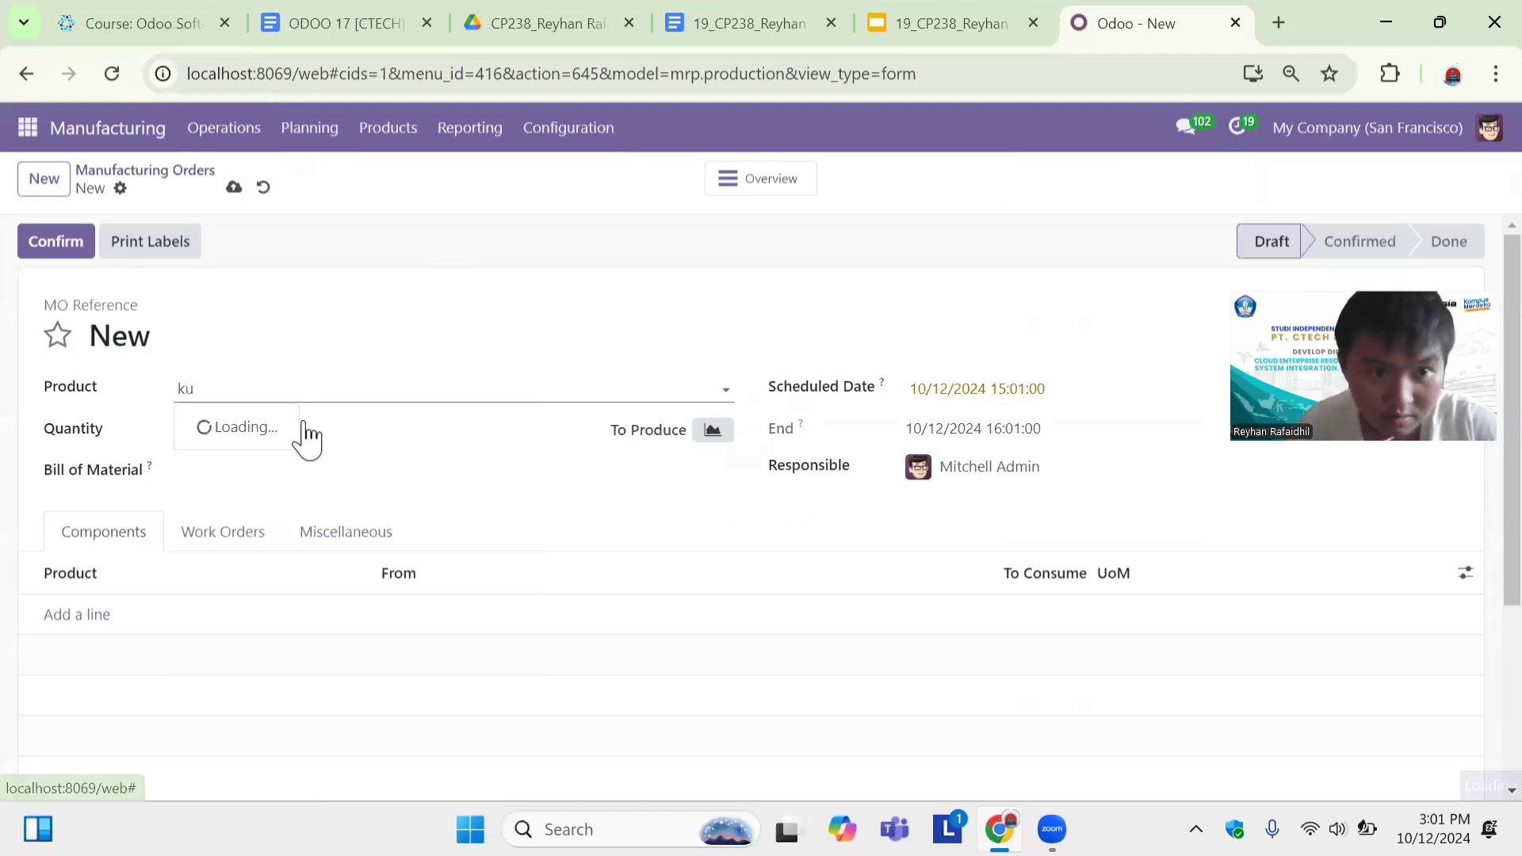
click(293, 458)
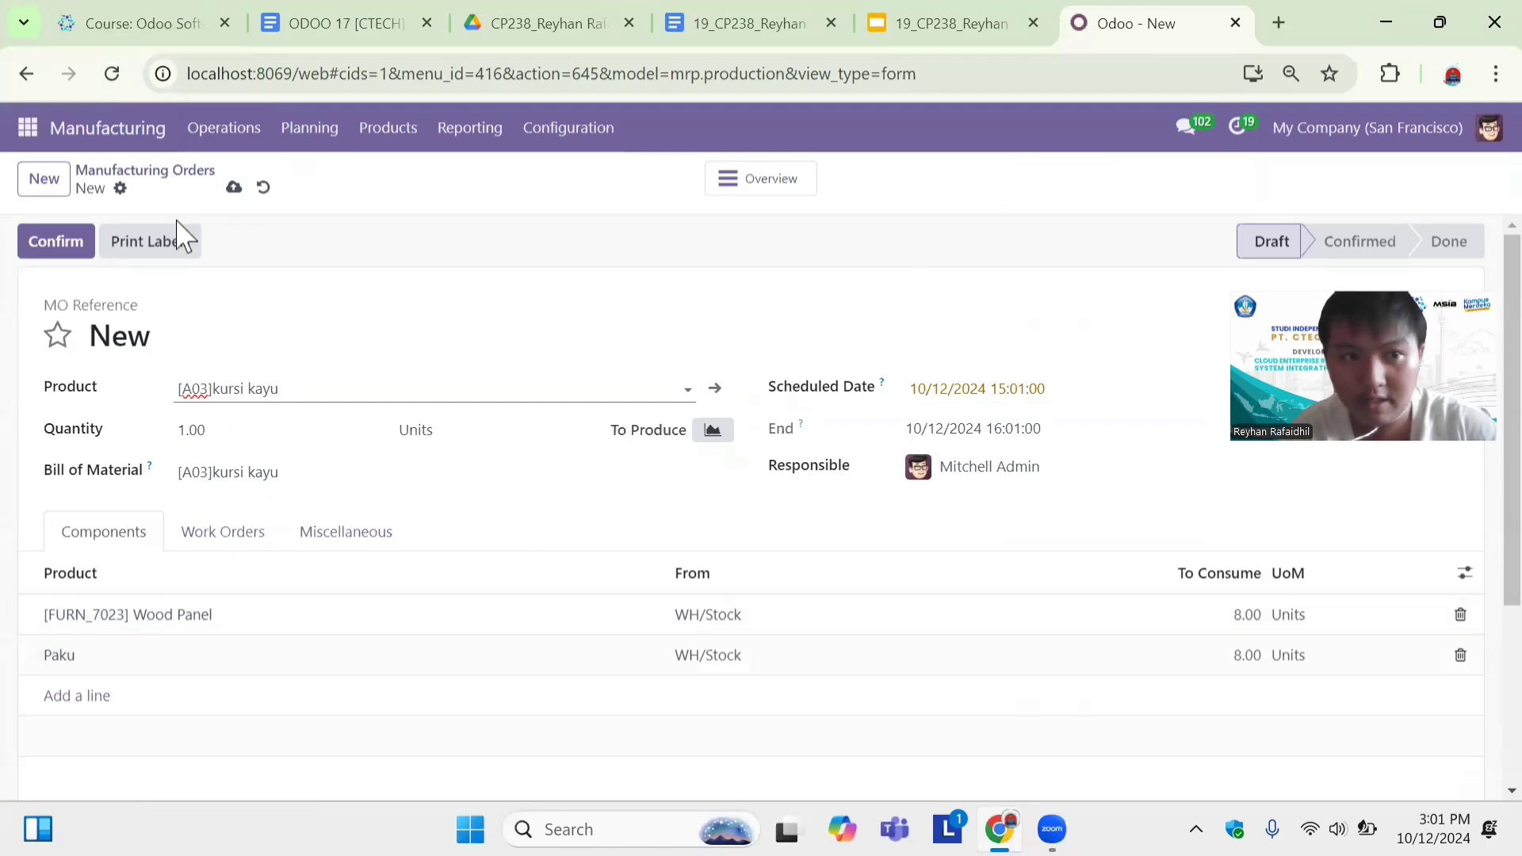
click(54, 245)
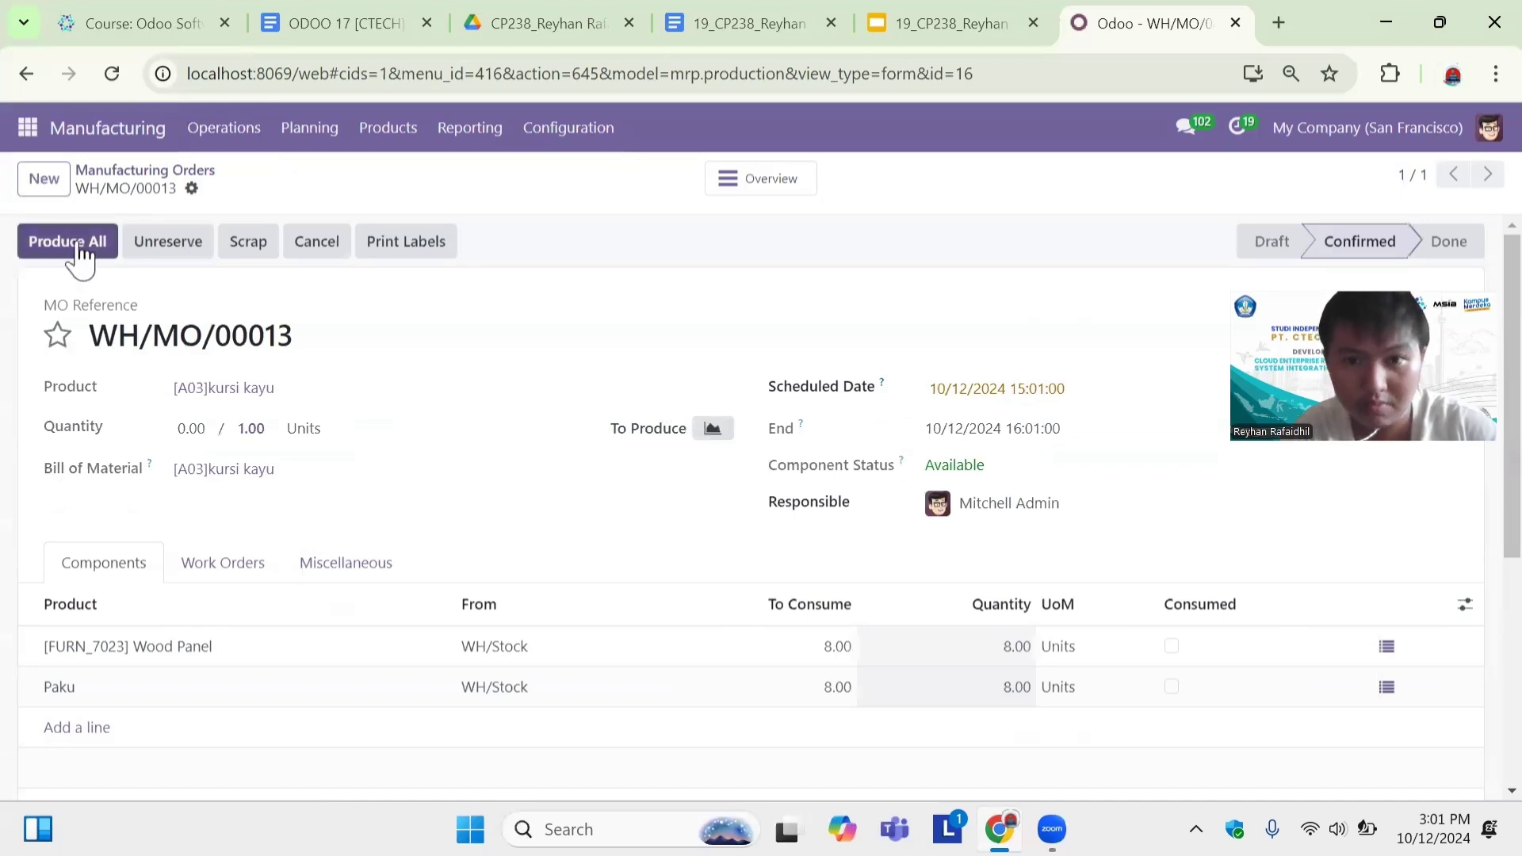
click(80, 246)
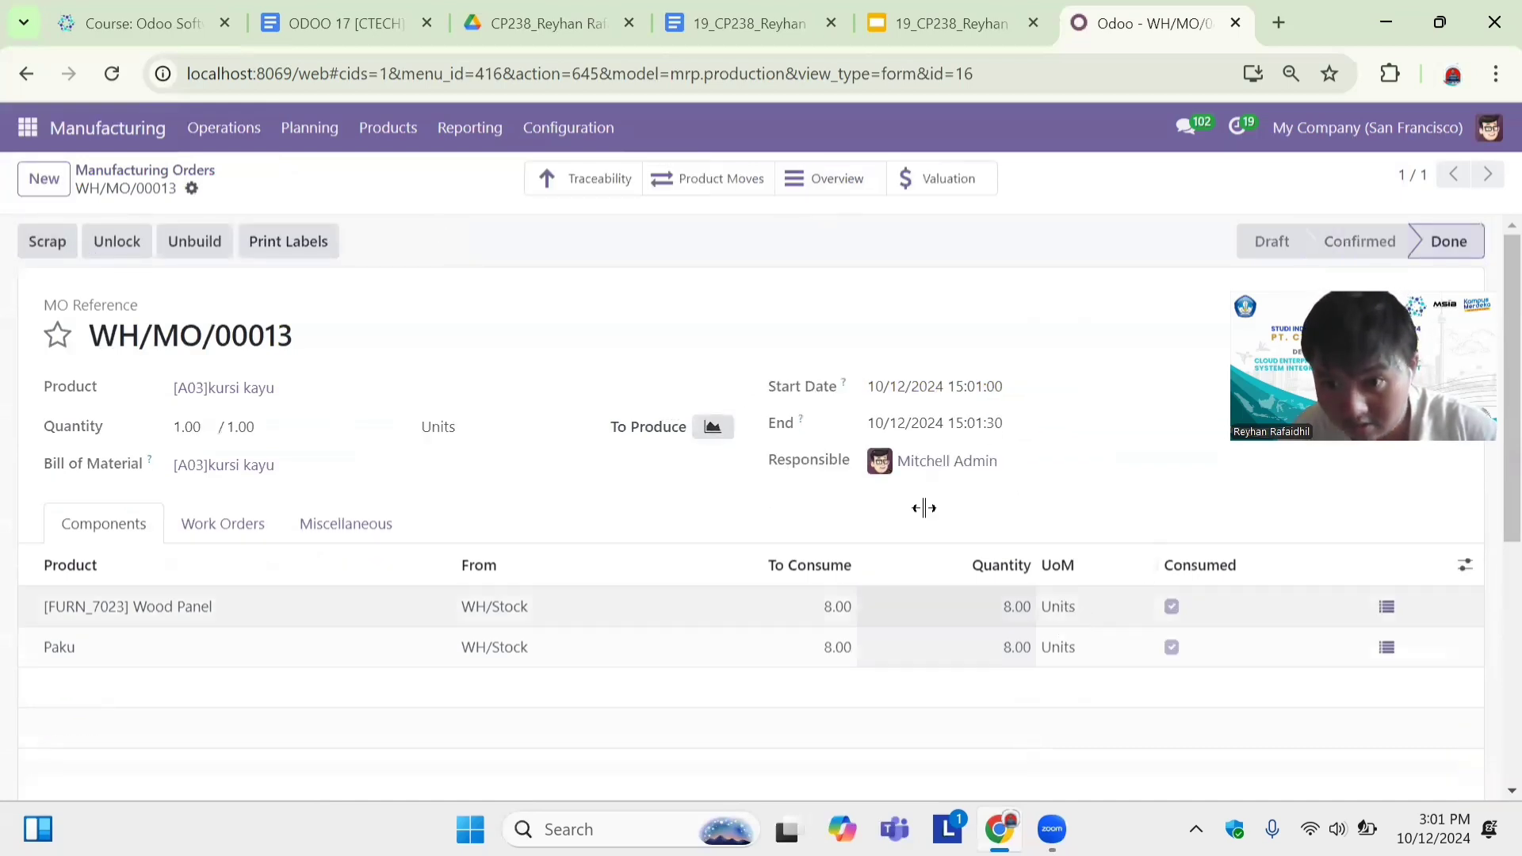
Check the on-hand stock of Paku and Wood Panel in the Inventory product list and open the Wood Panel record.
click(25, 129)
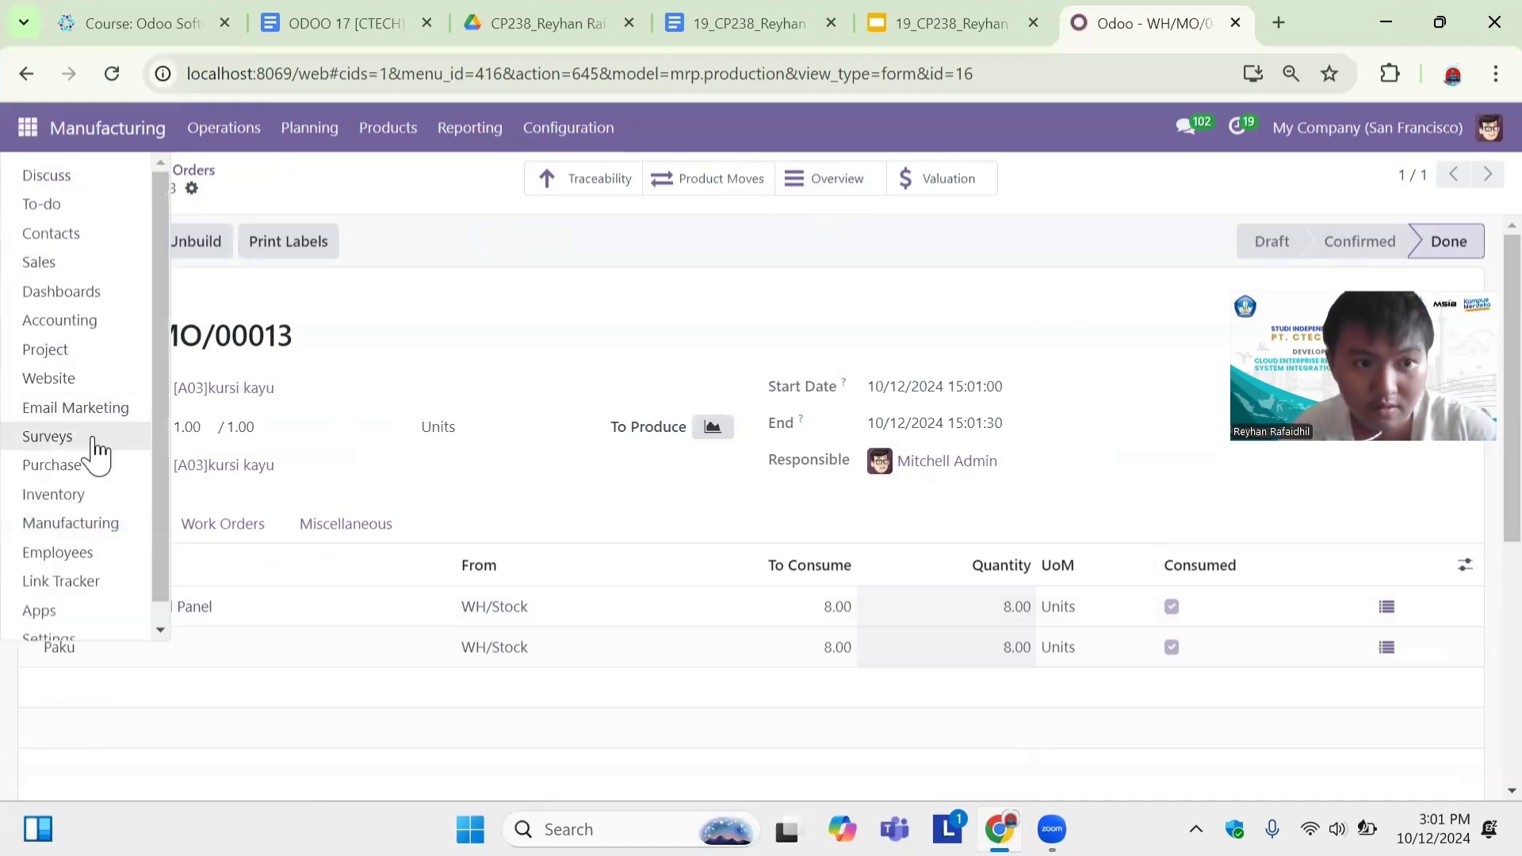
click(53, 494)
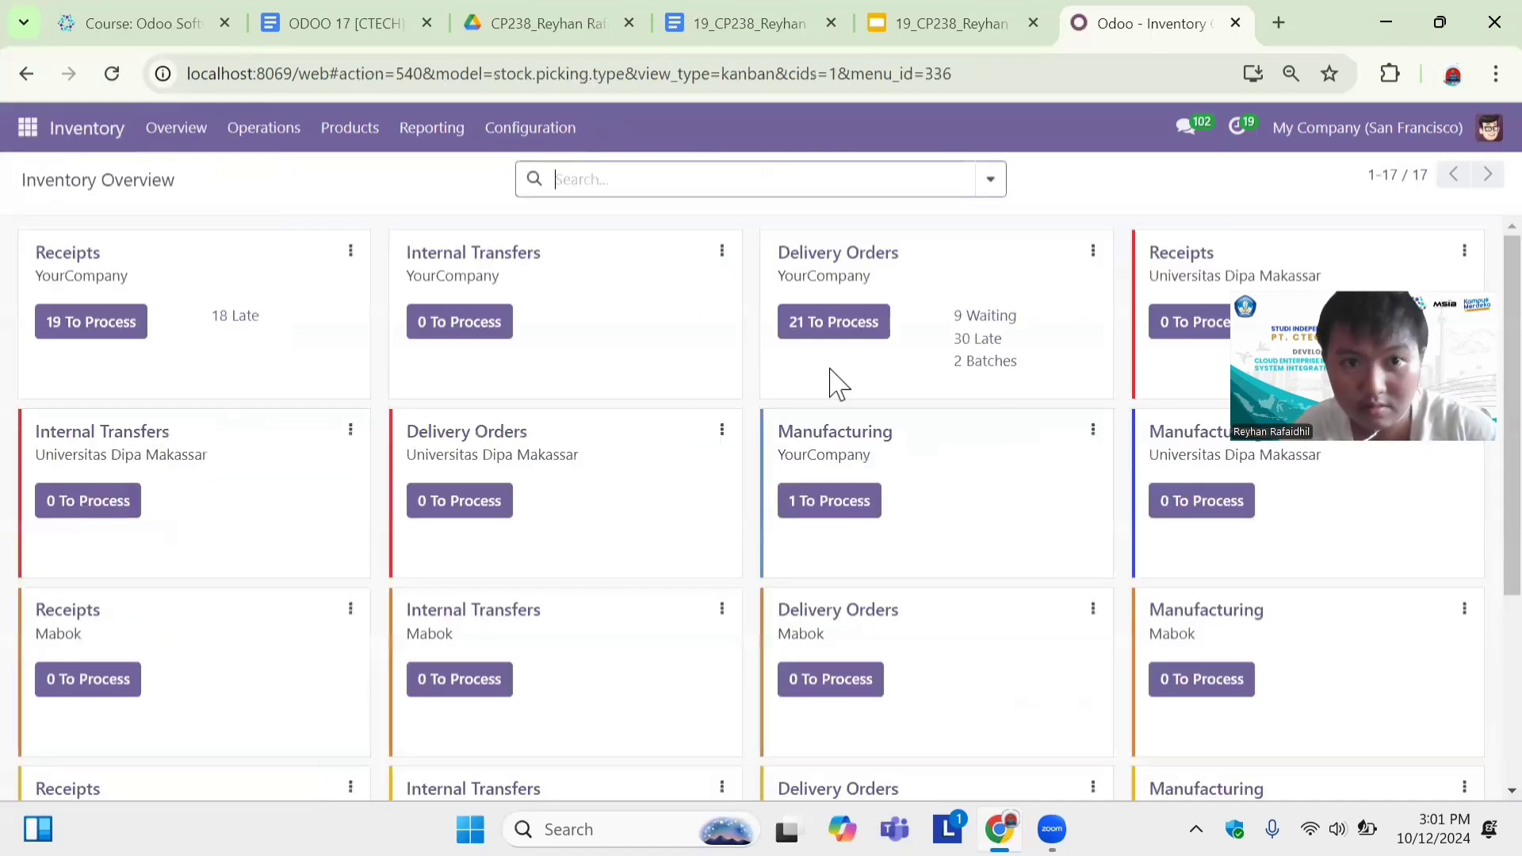
click(356, 131)
click(390, 180)
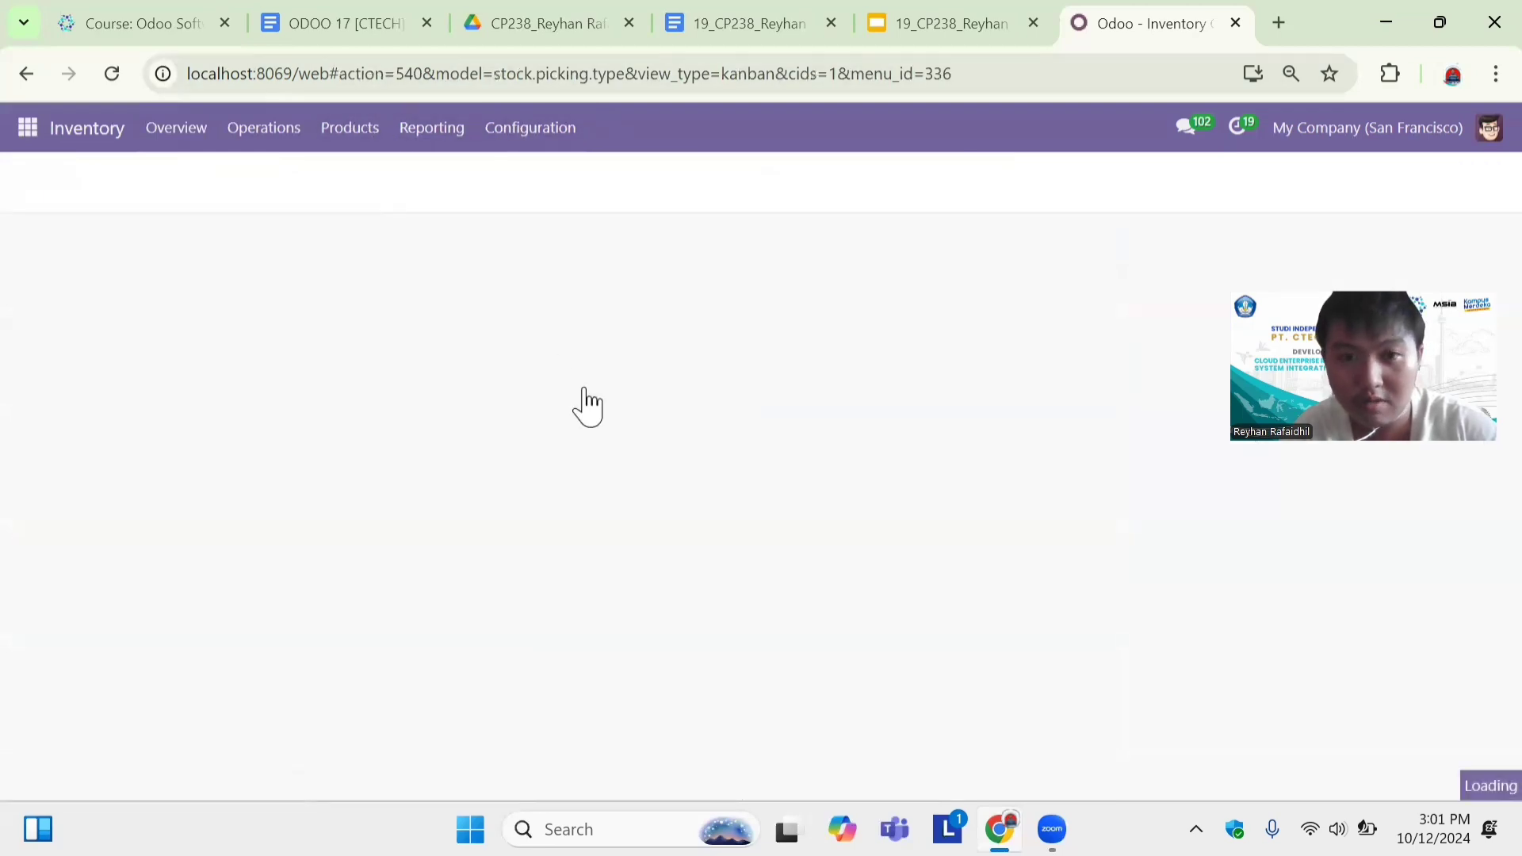
scroll(587, 405, down, 7)
scroll(587, 405, down, 2)
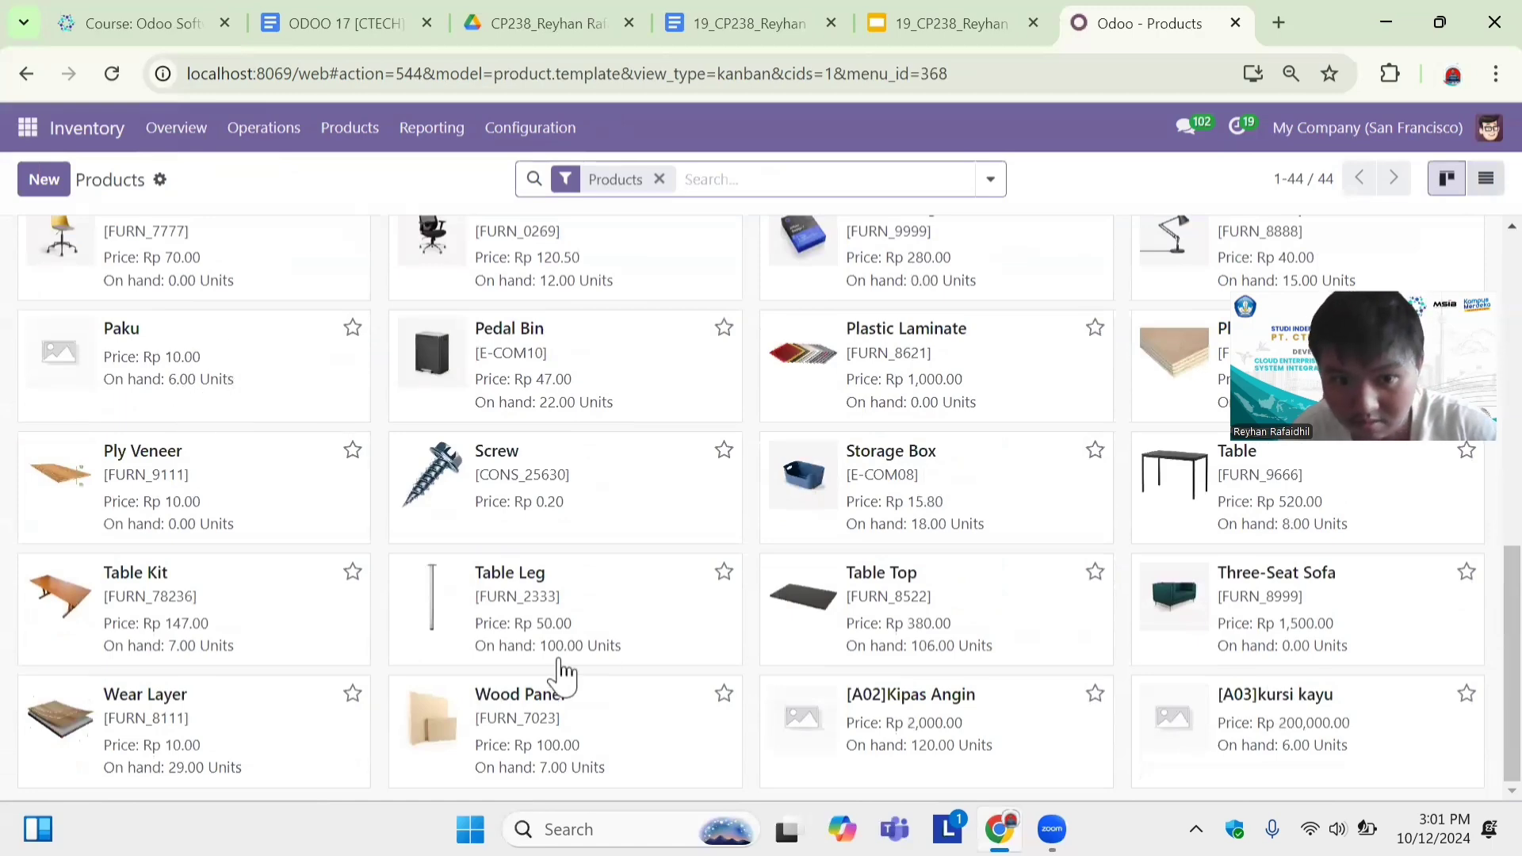
click(531, 687)
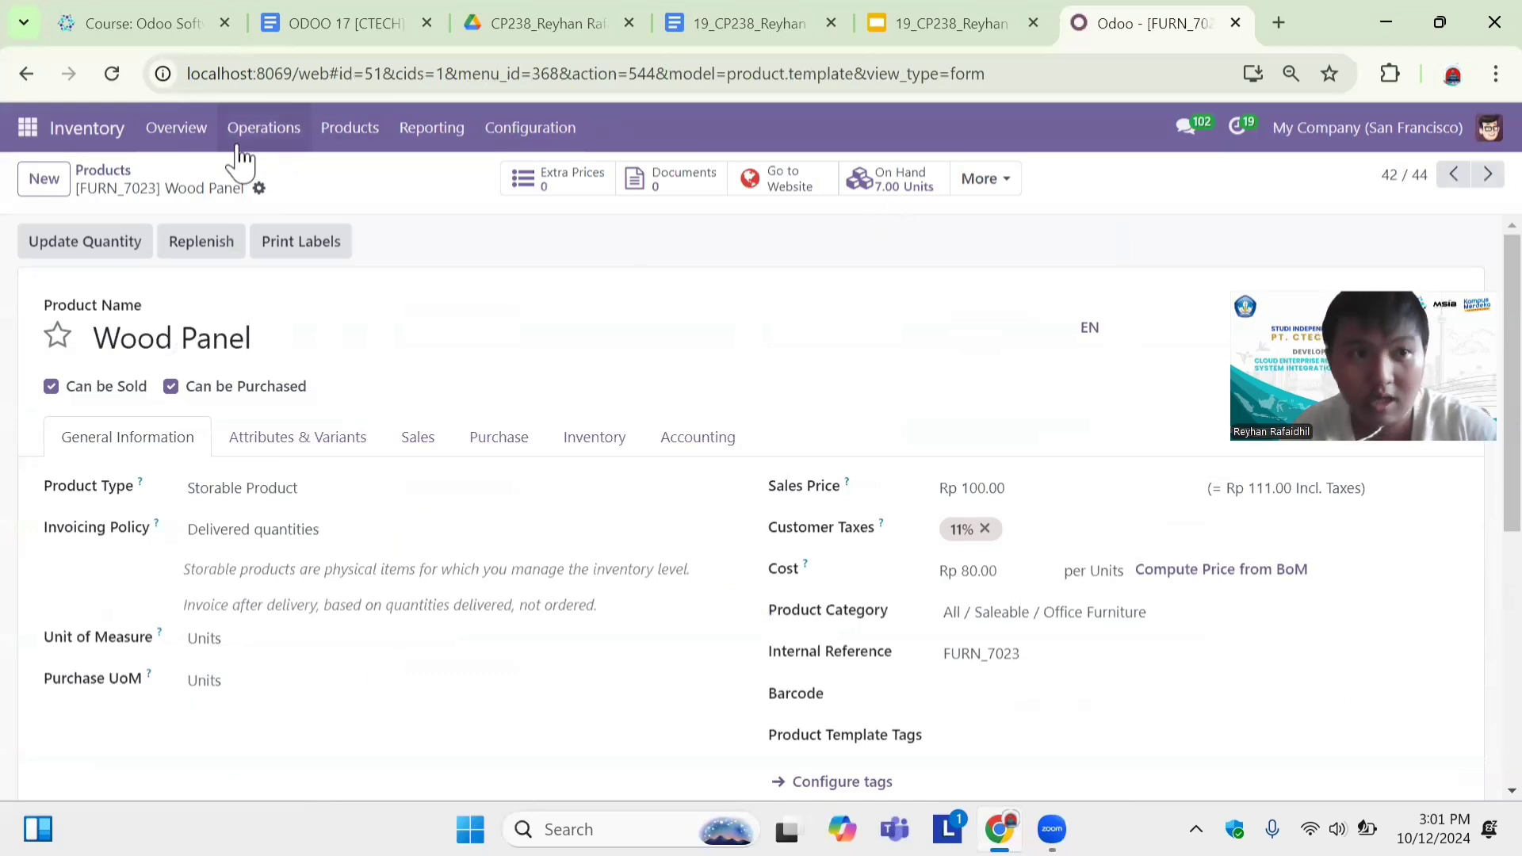
Switch to the Purchase app, review the newest replenishment request for quotation for Paku and confirm it as a purchase order.
click(27, 127)
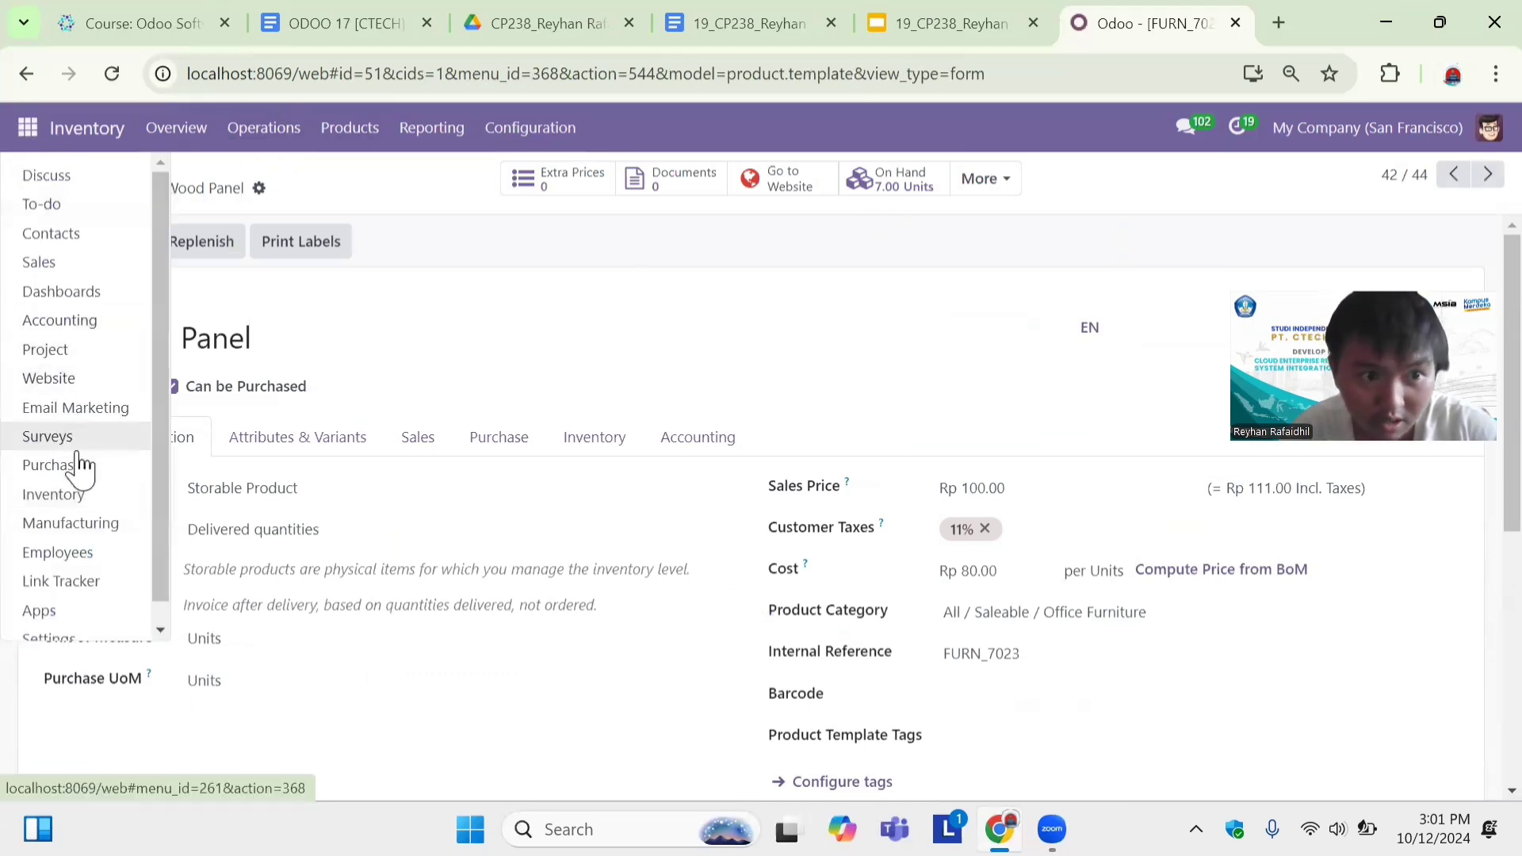
click(53, 465)
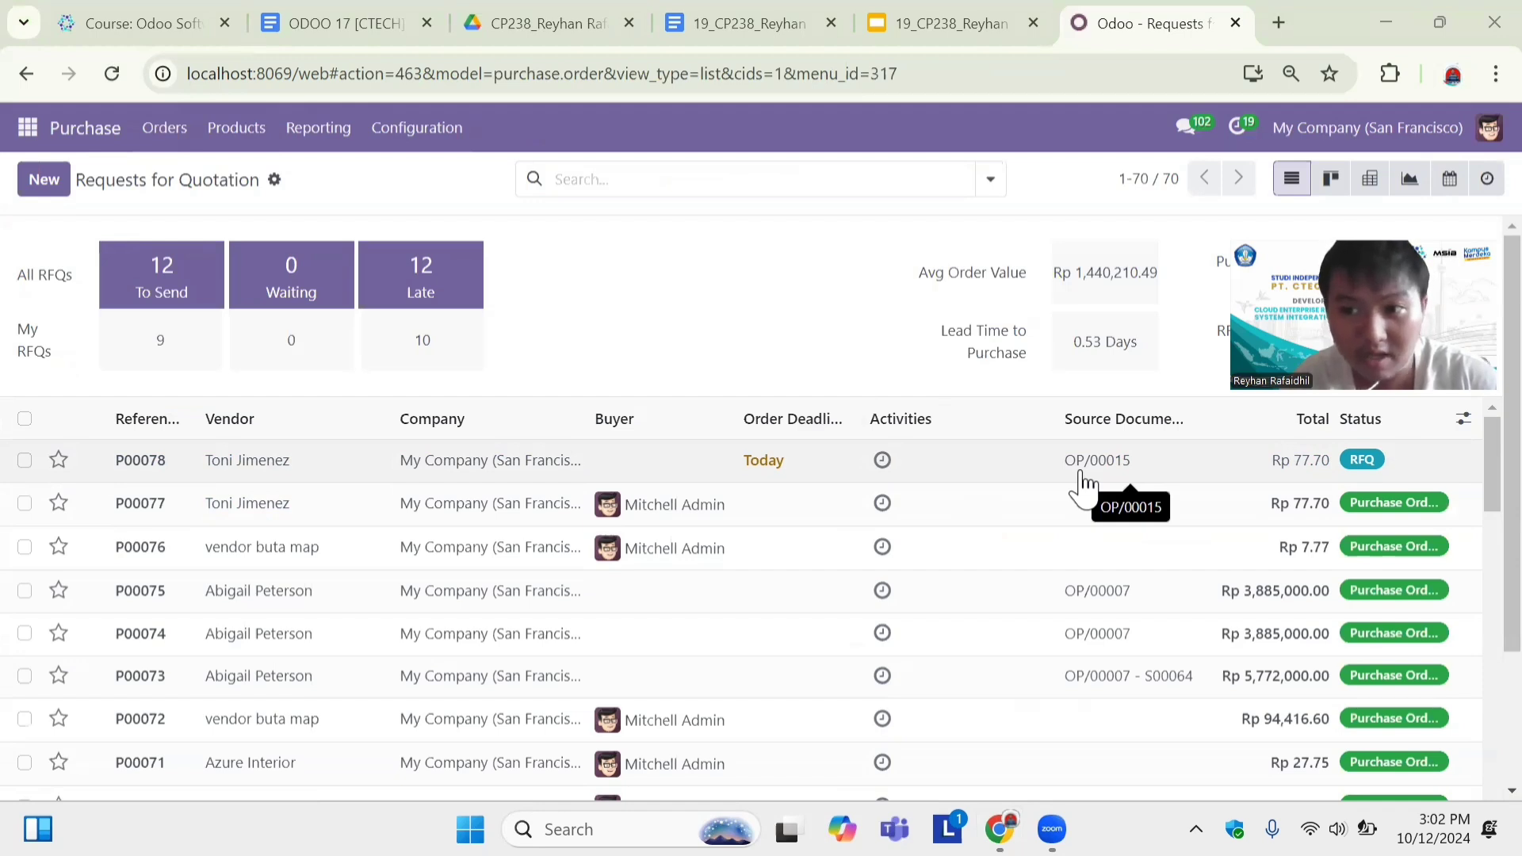
click(1009, 474)
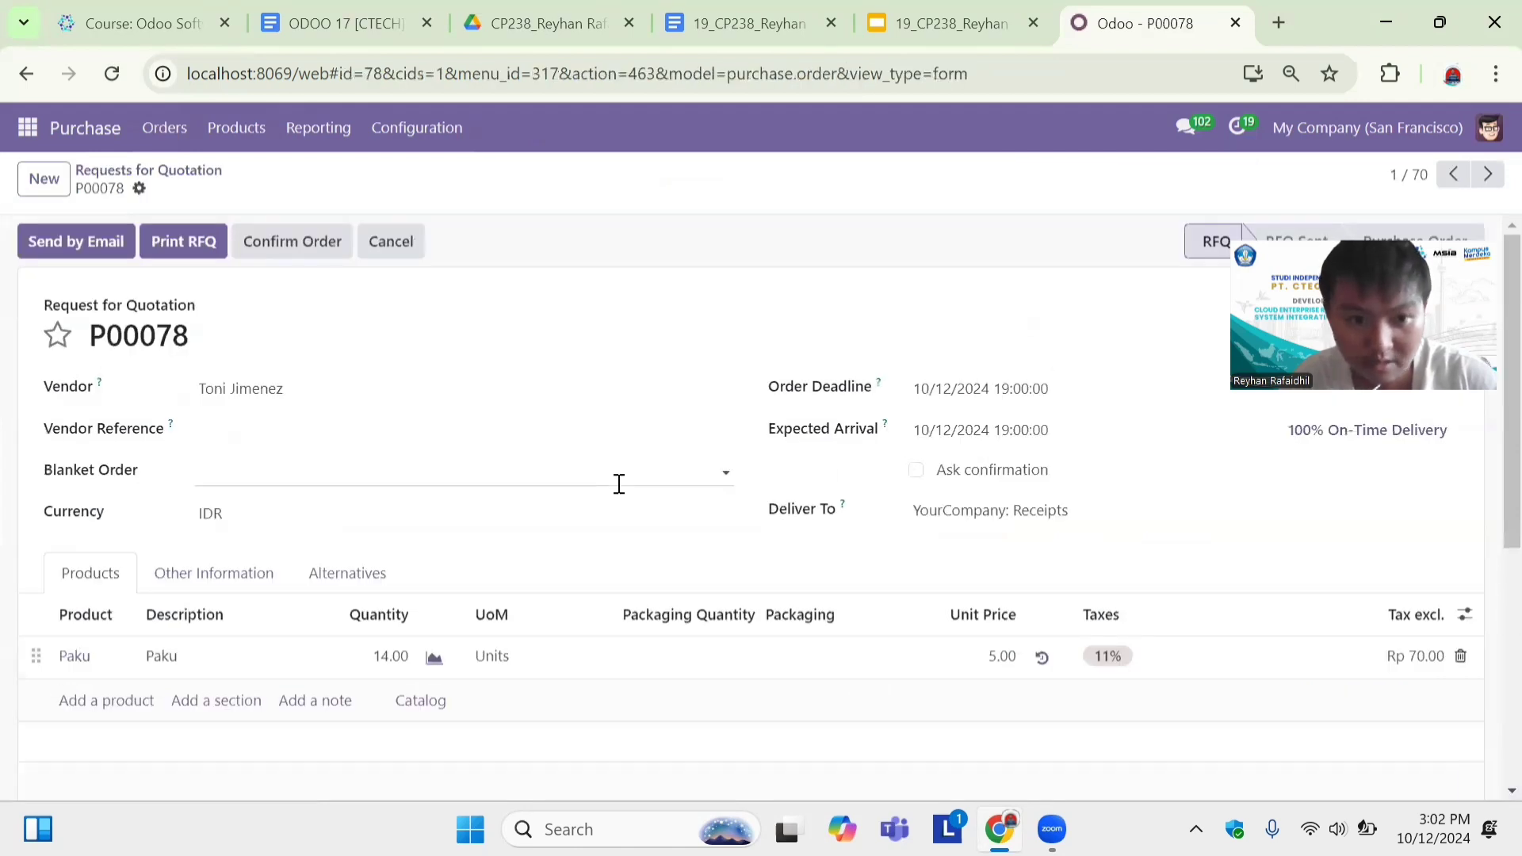
scroll(619, 484, down, 1)
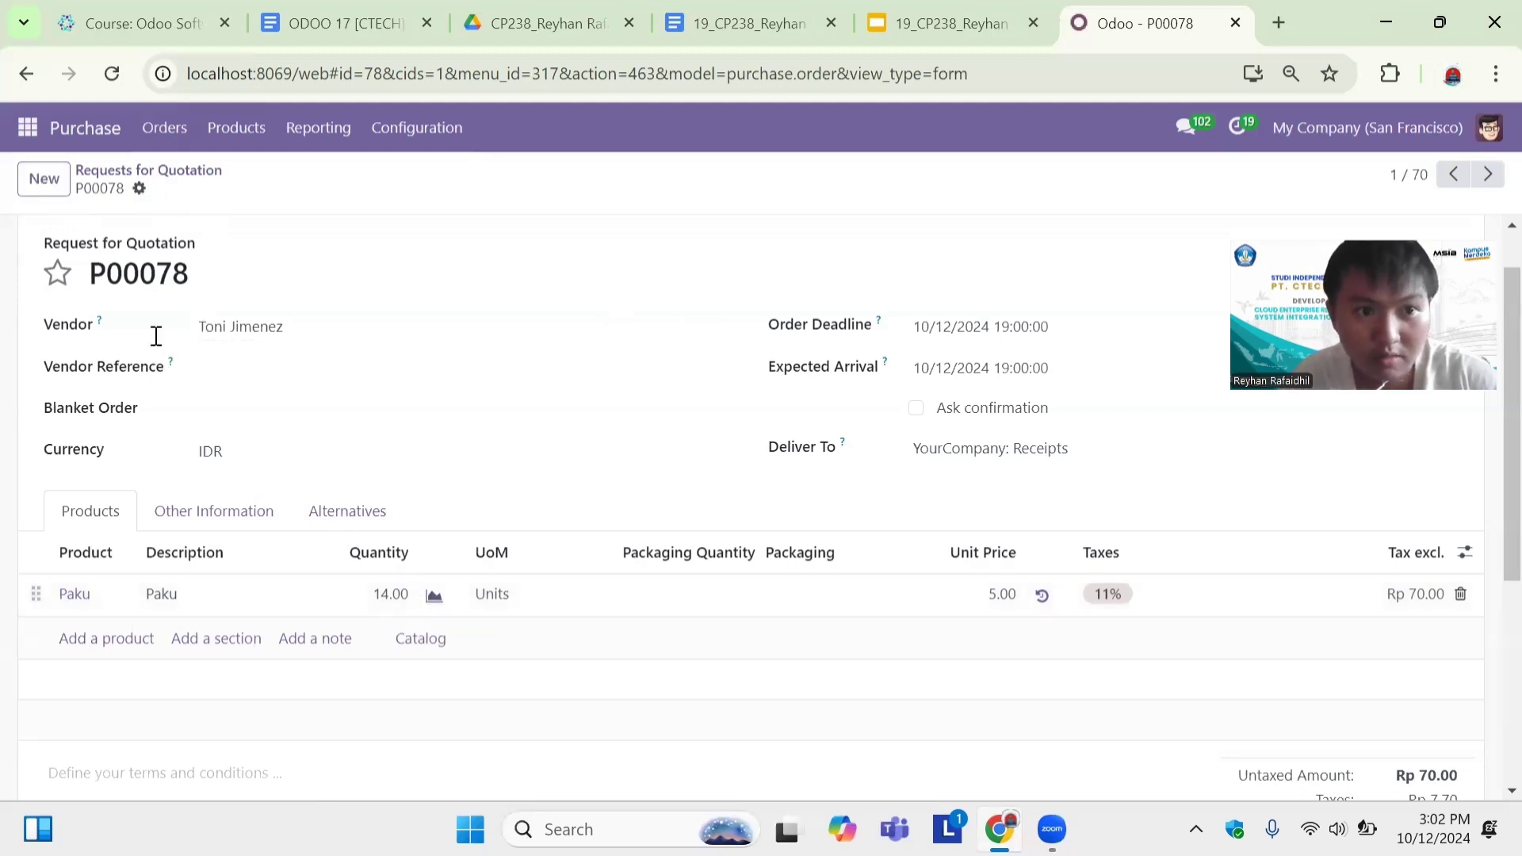
scroll(155, 336, up, 1)
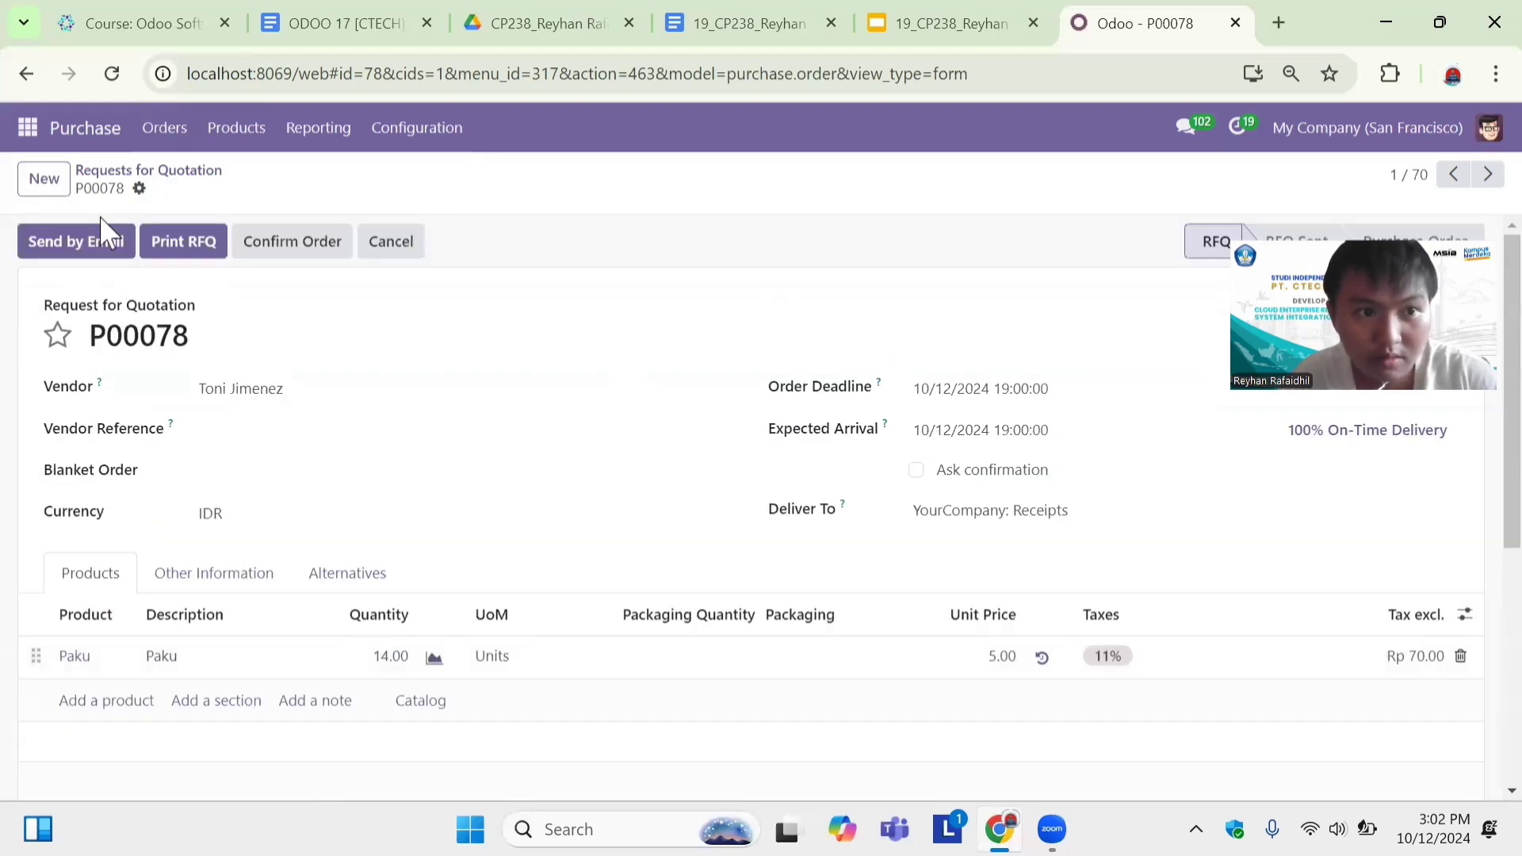
click(313, 243)
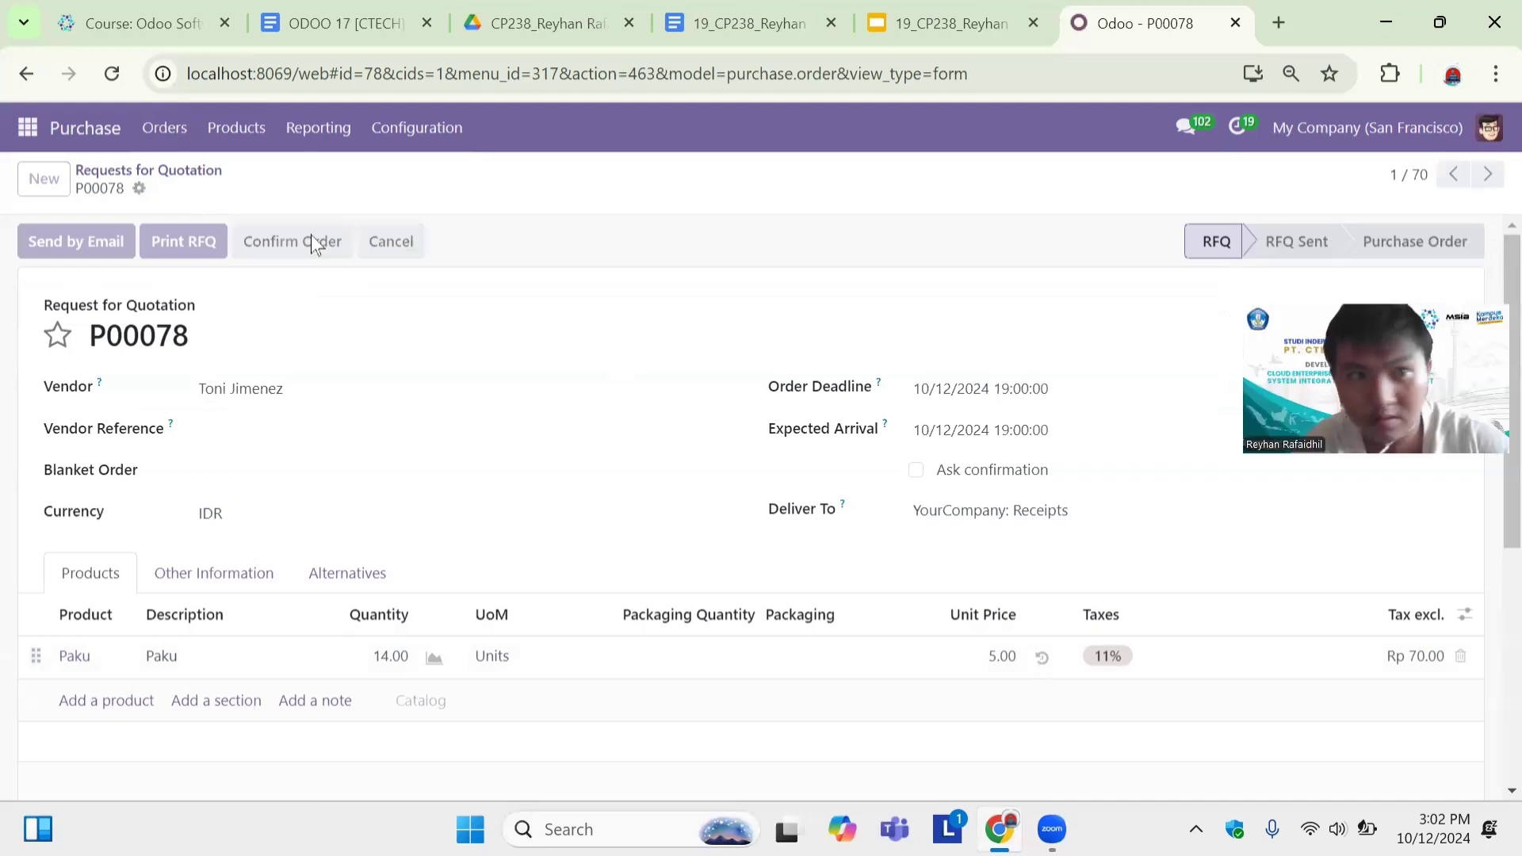
Receive and validate the 14 units of Paku from the purchase order and create its draft vendor bill.
click(82, 244)
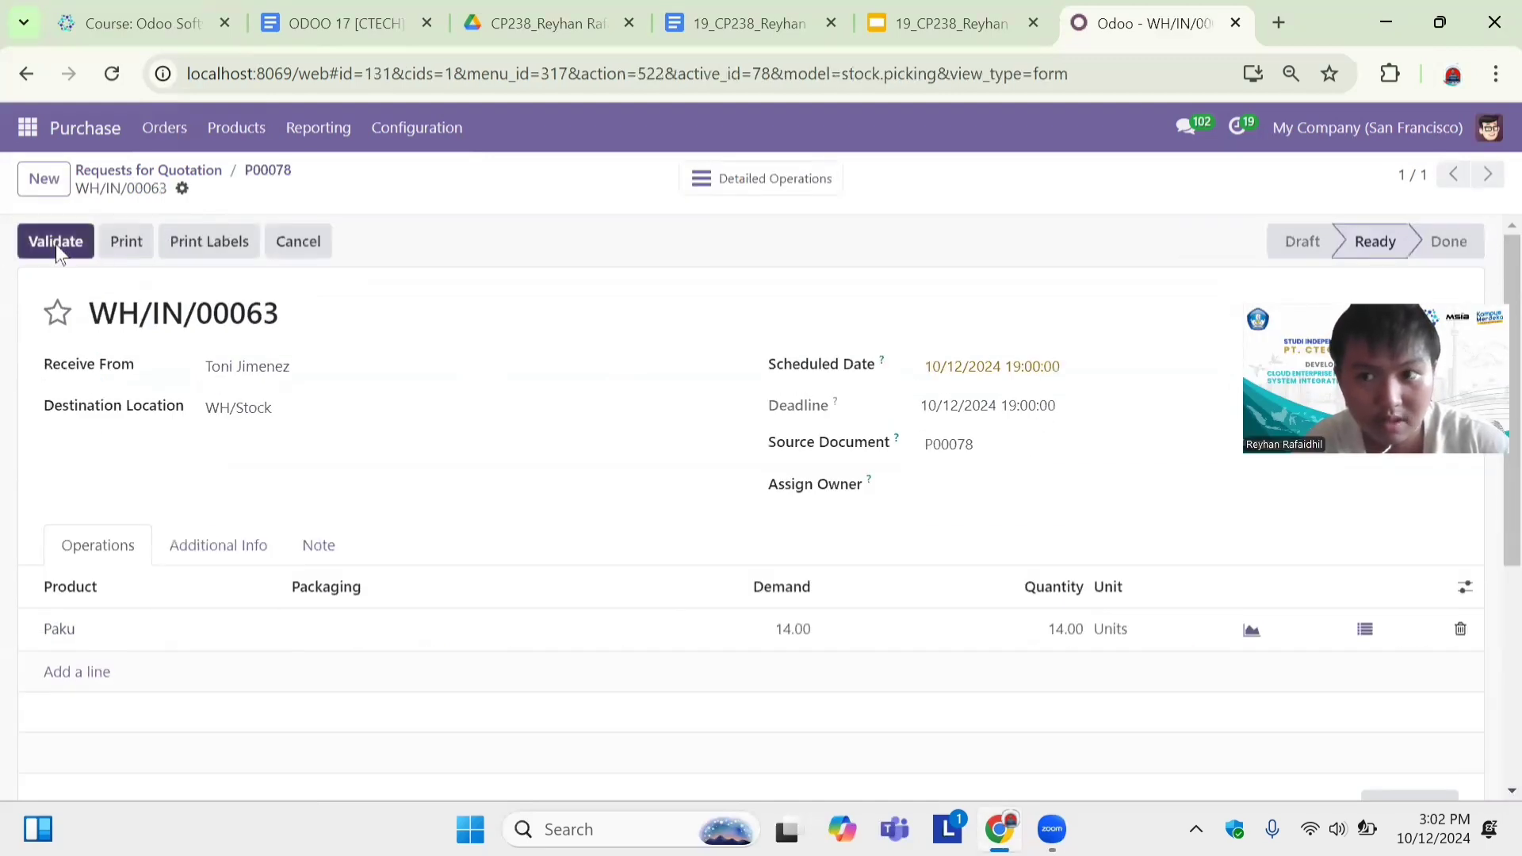
click(56, 242)
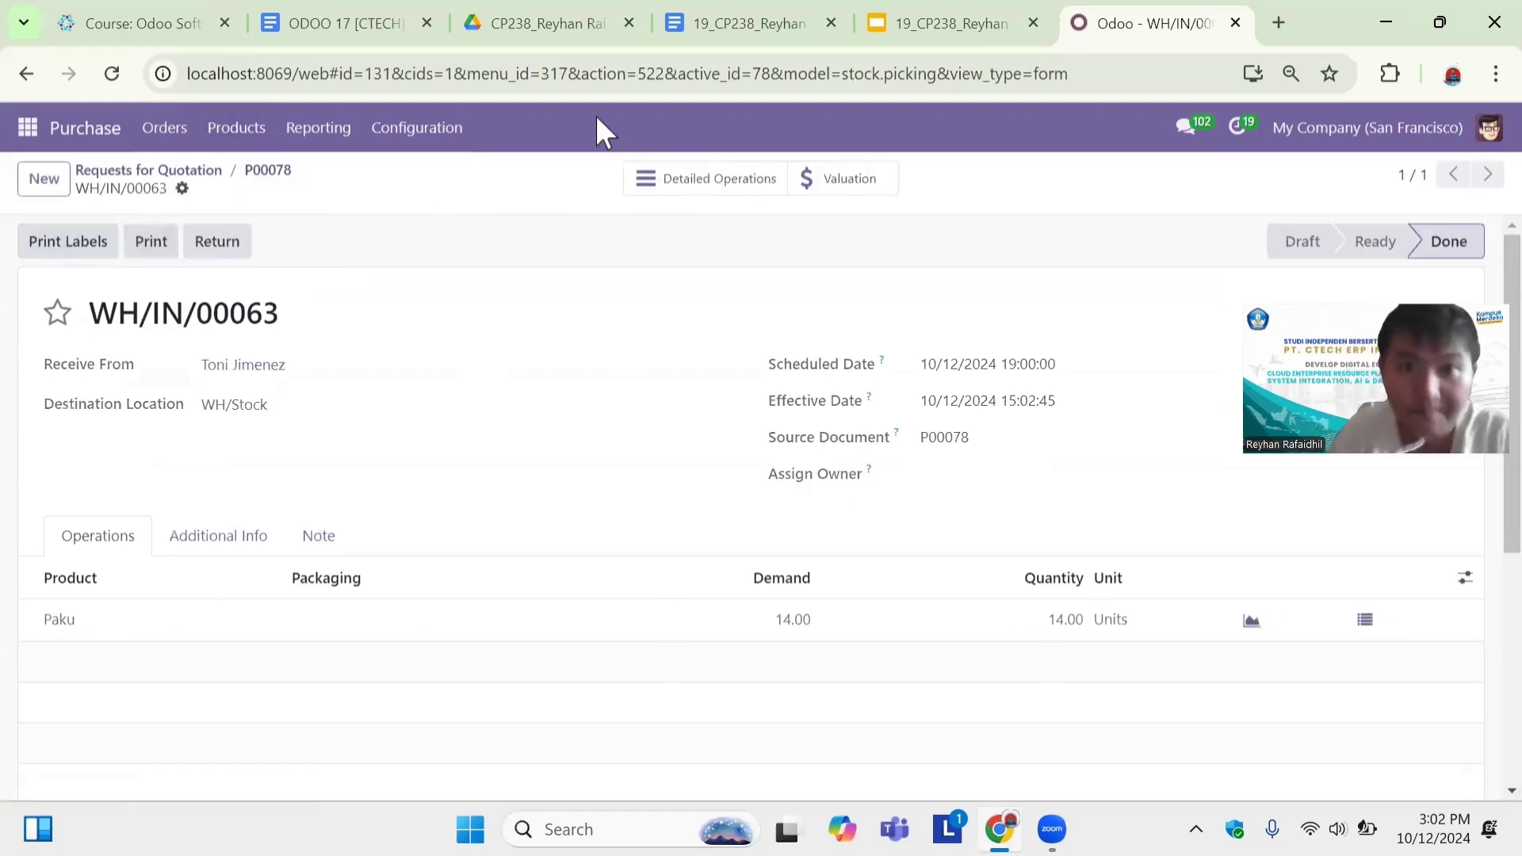
click(269, 173)
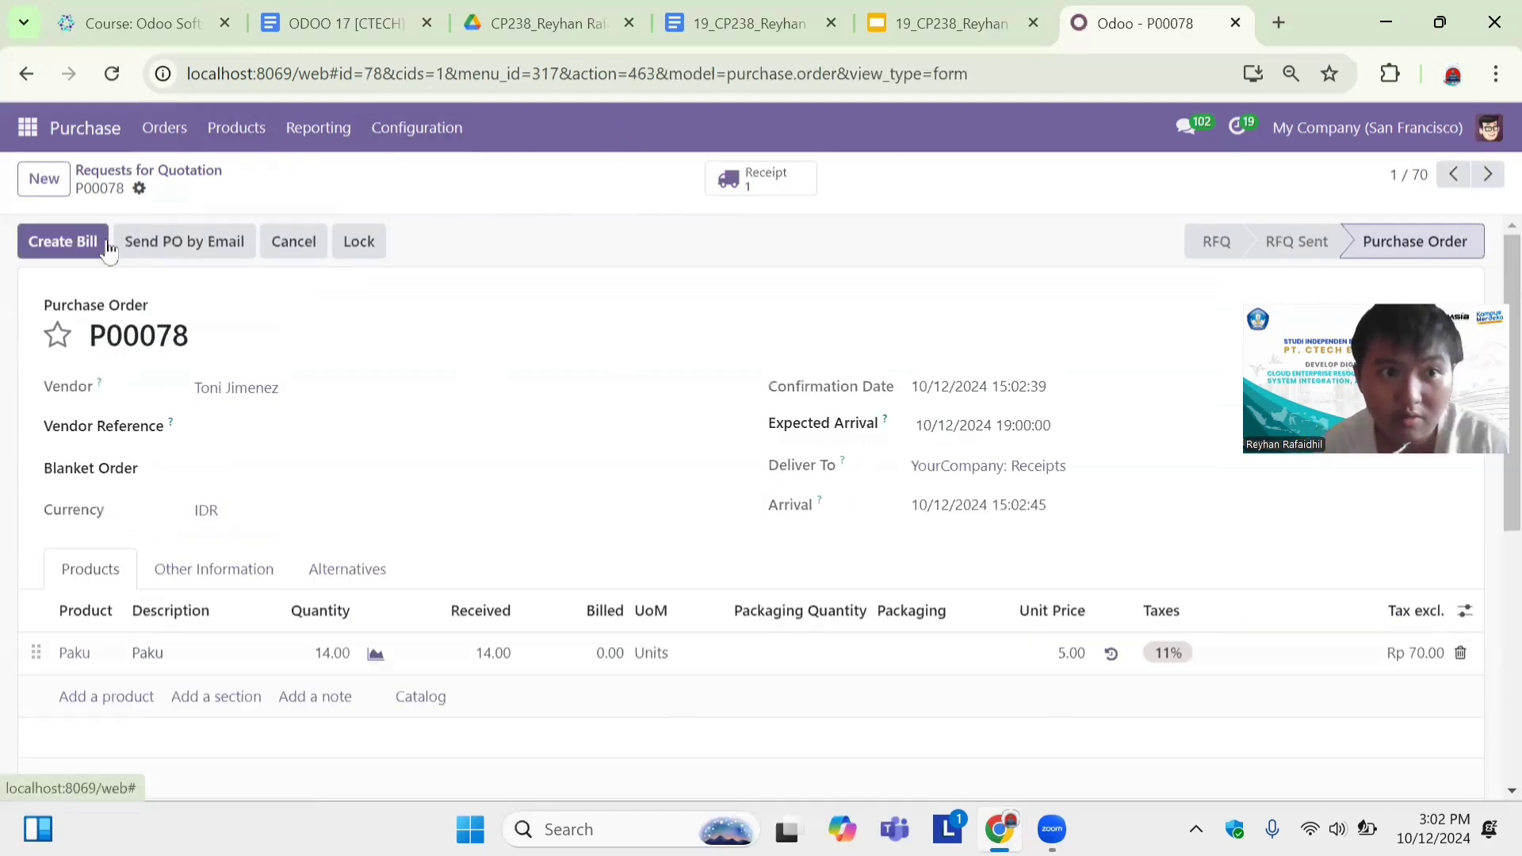
click(81, 245)
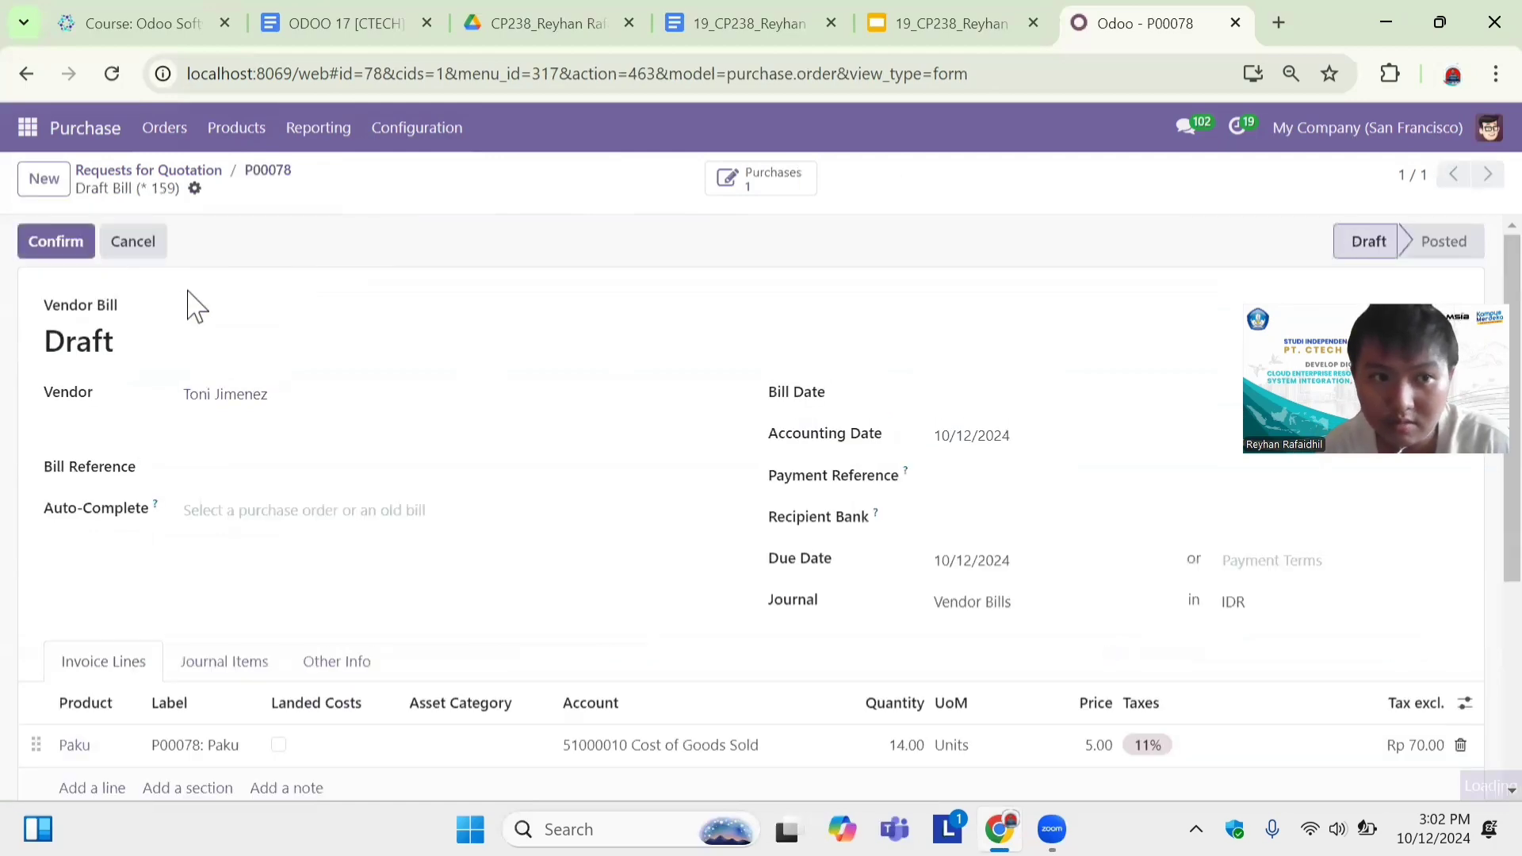
Set the bill date of the Paku vendor bill to 10/12/2024 and confirm the bill.
click(46, 245)
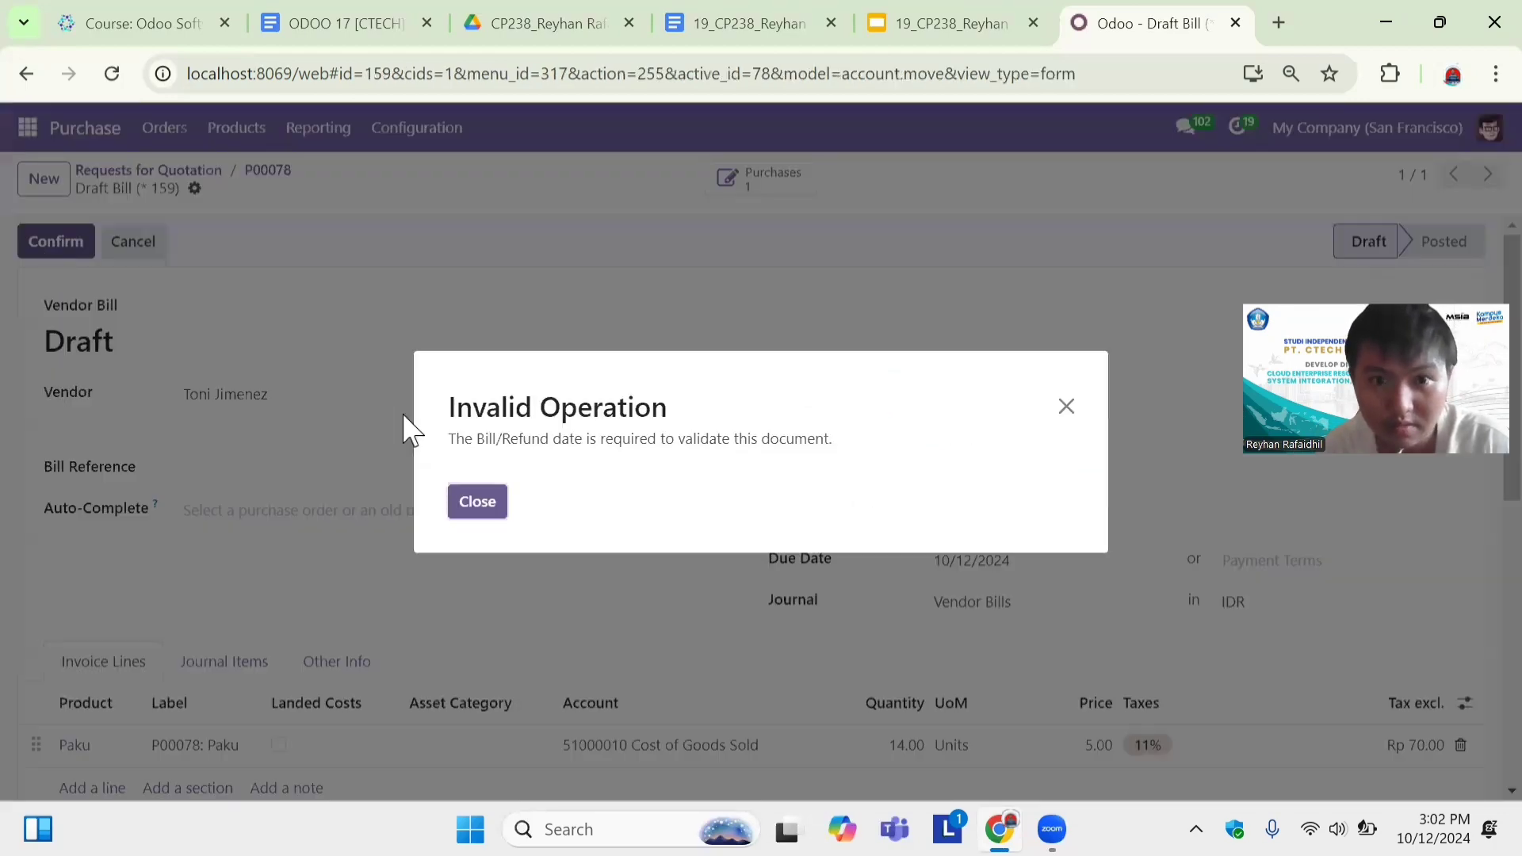
click(1067, 408)
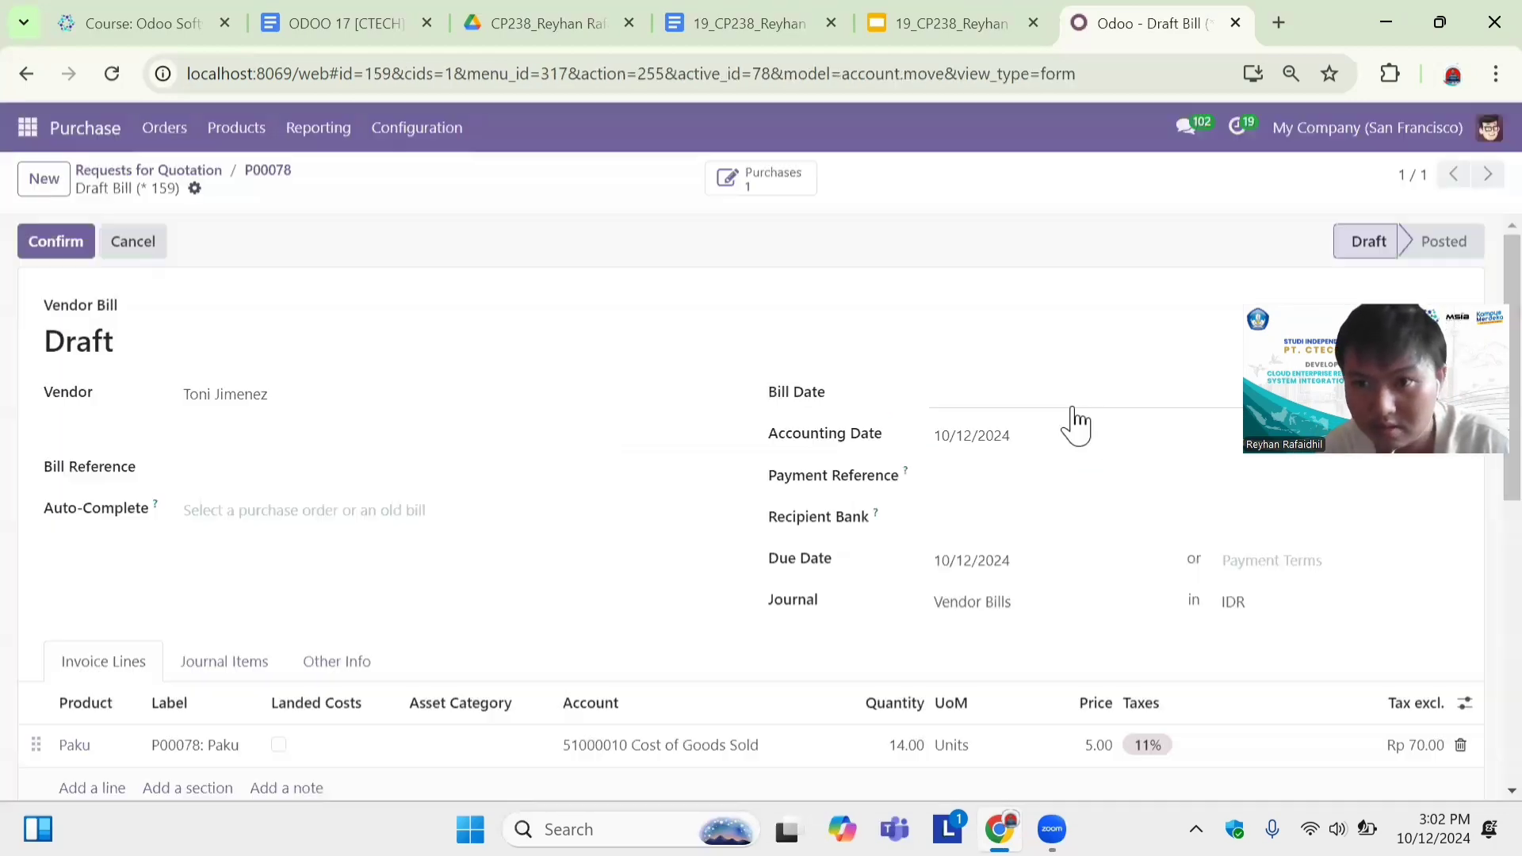
click(1018, 402)
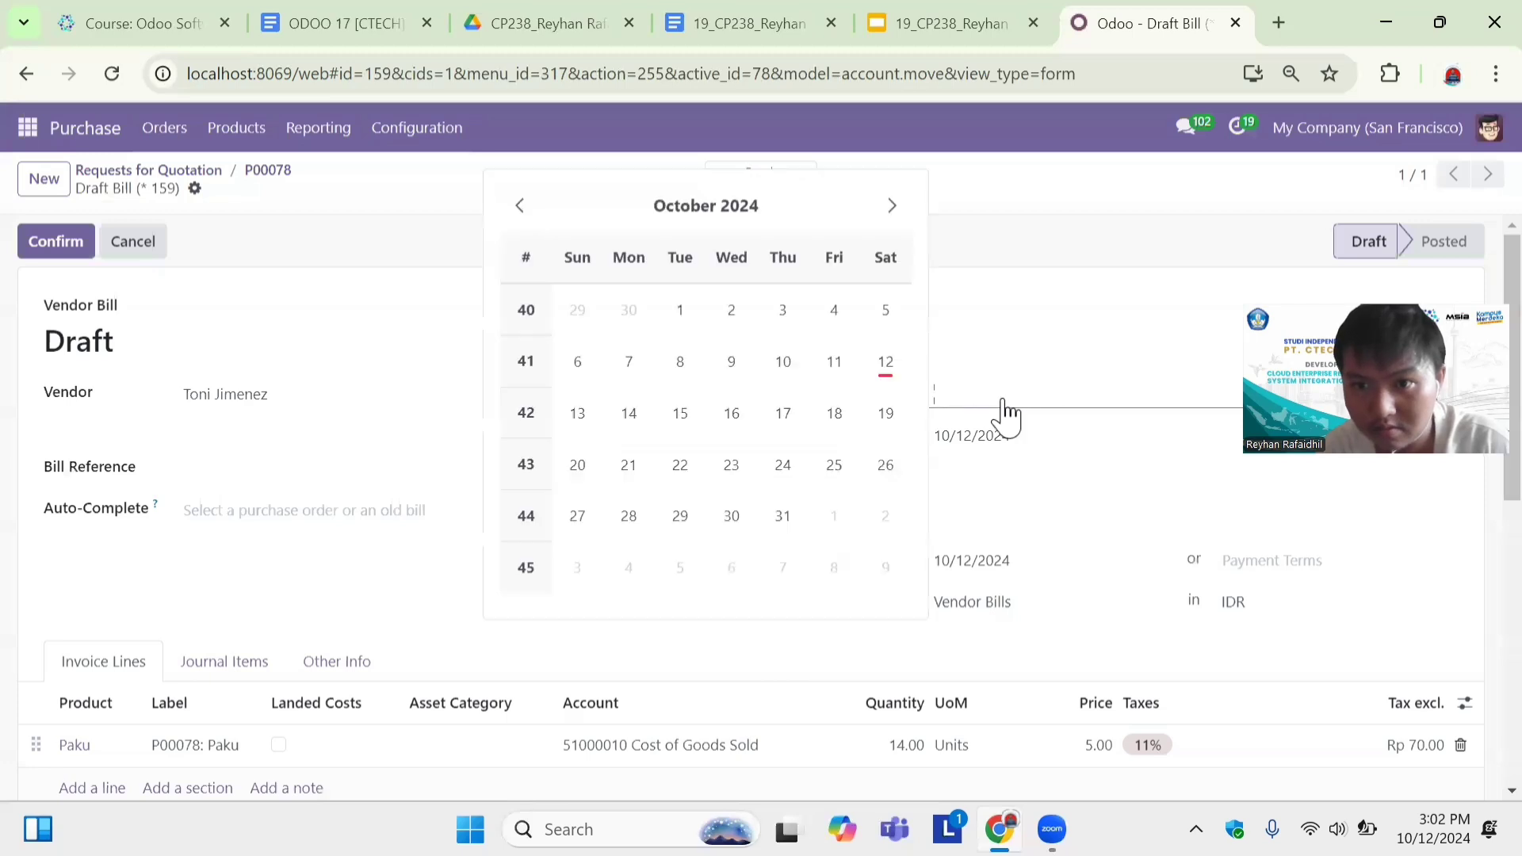
click(884, 361)
click(46, 247)
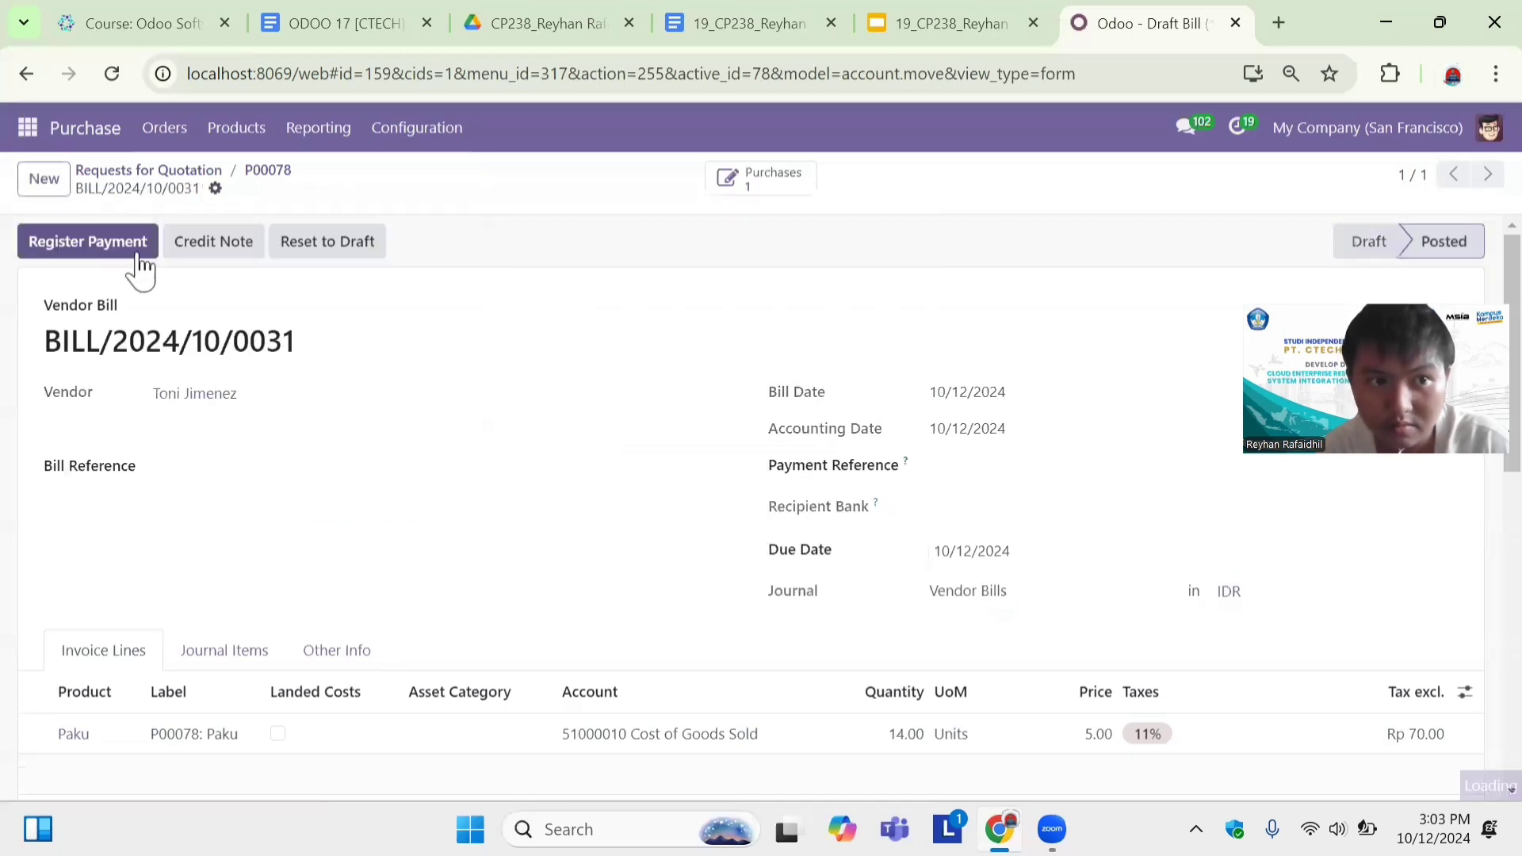
Register the Paku bill's payment with effective date 10/12/2024, and reopen its purchase order from the requests for quotation list.
click(111, 247)
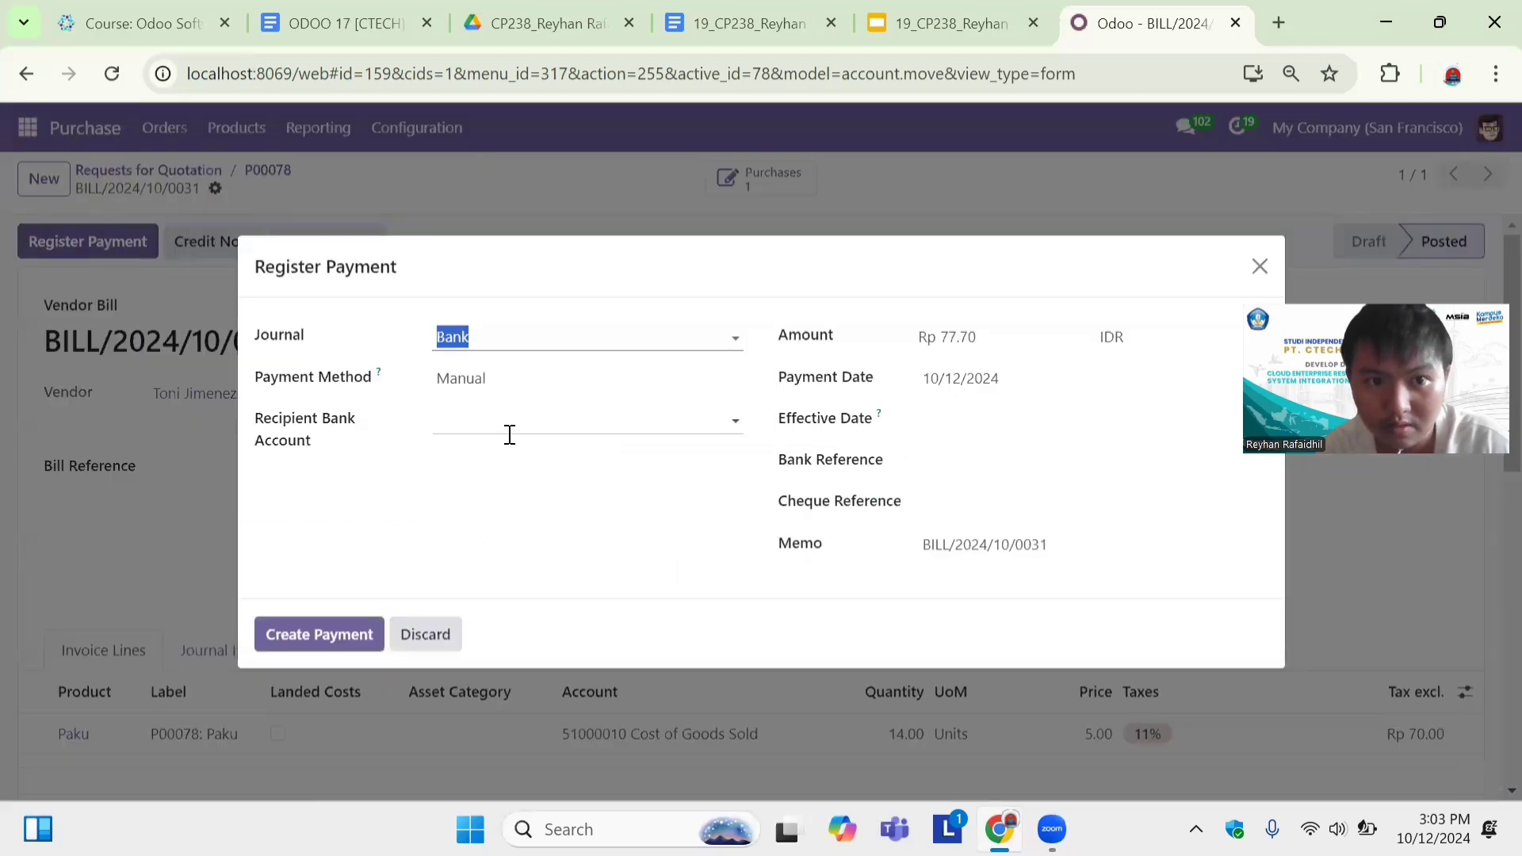
click(934, 441)
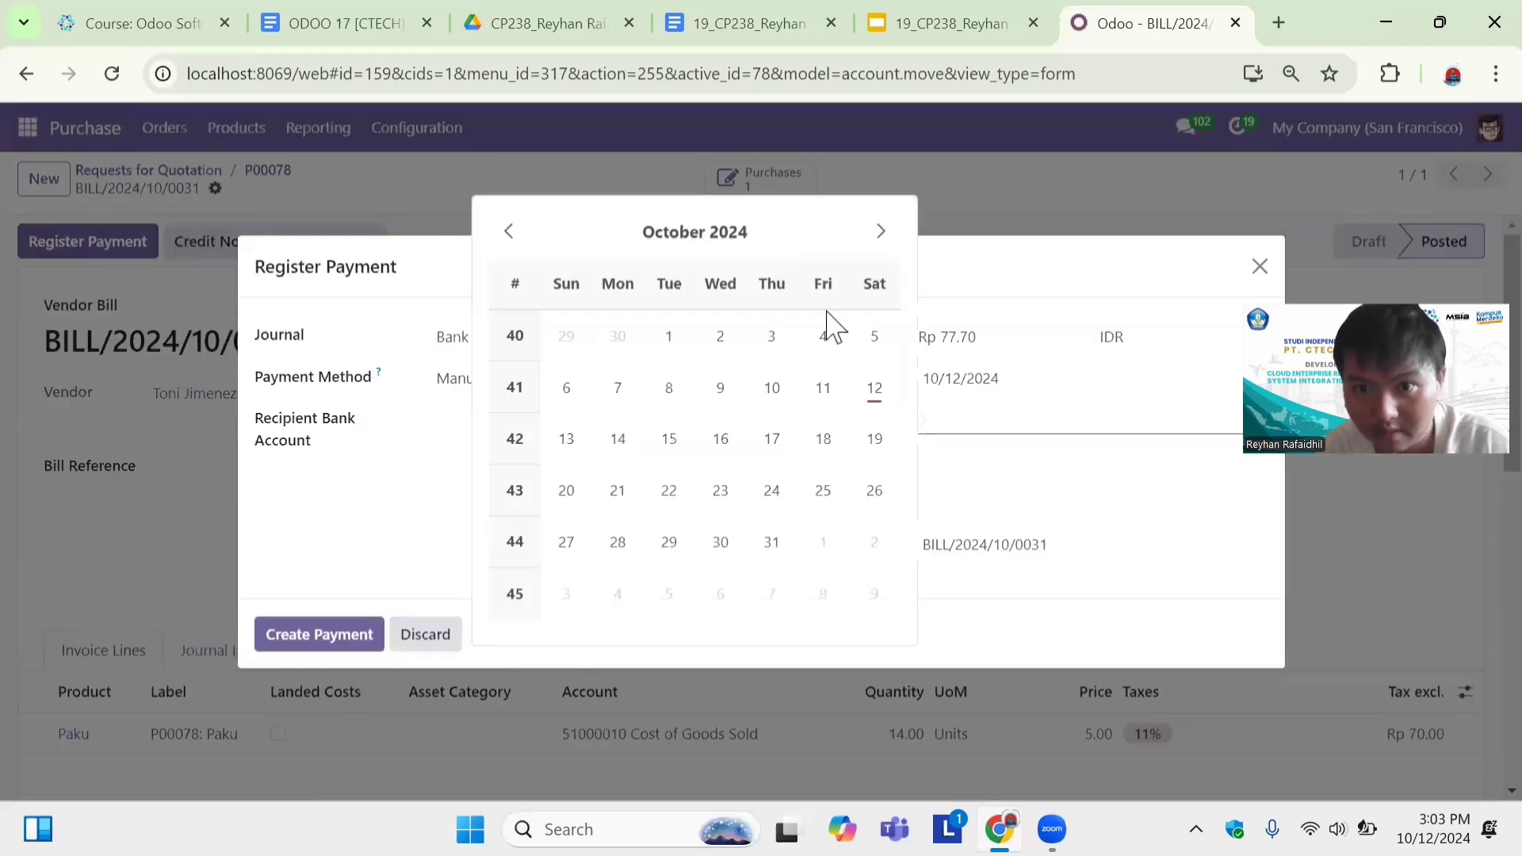
click(872, 393)
click(344, 638)
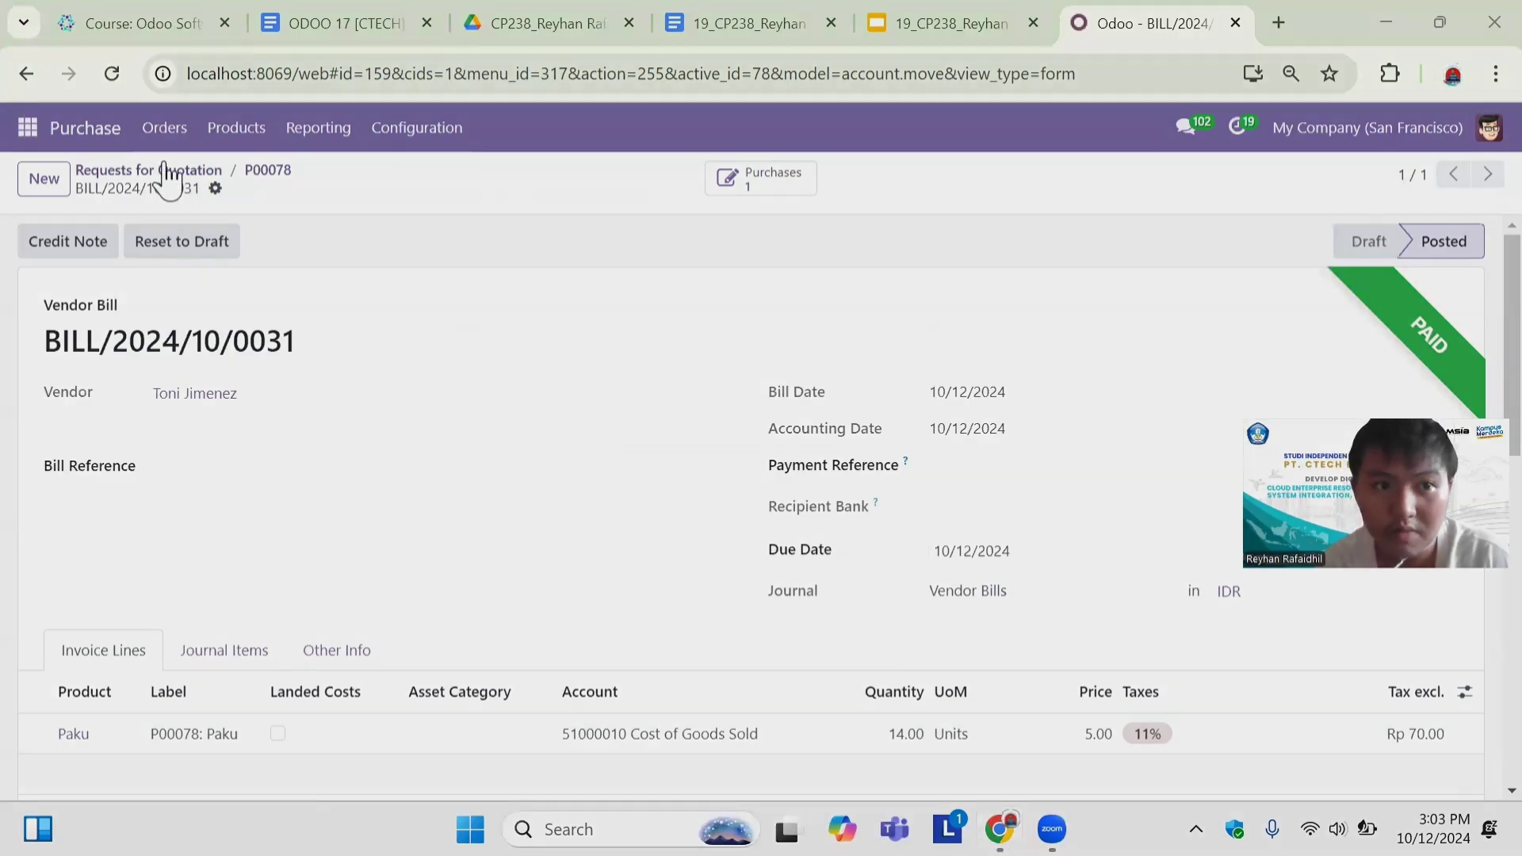
click(163, 173)
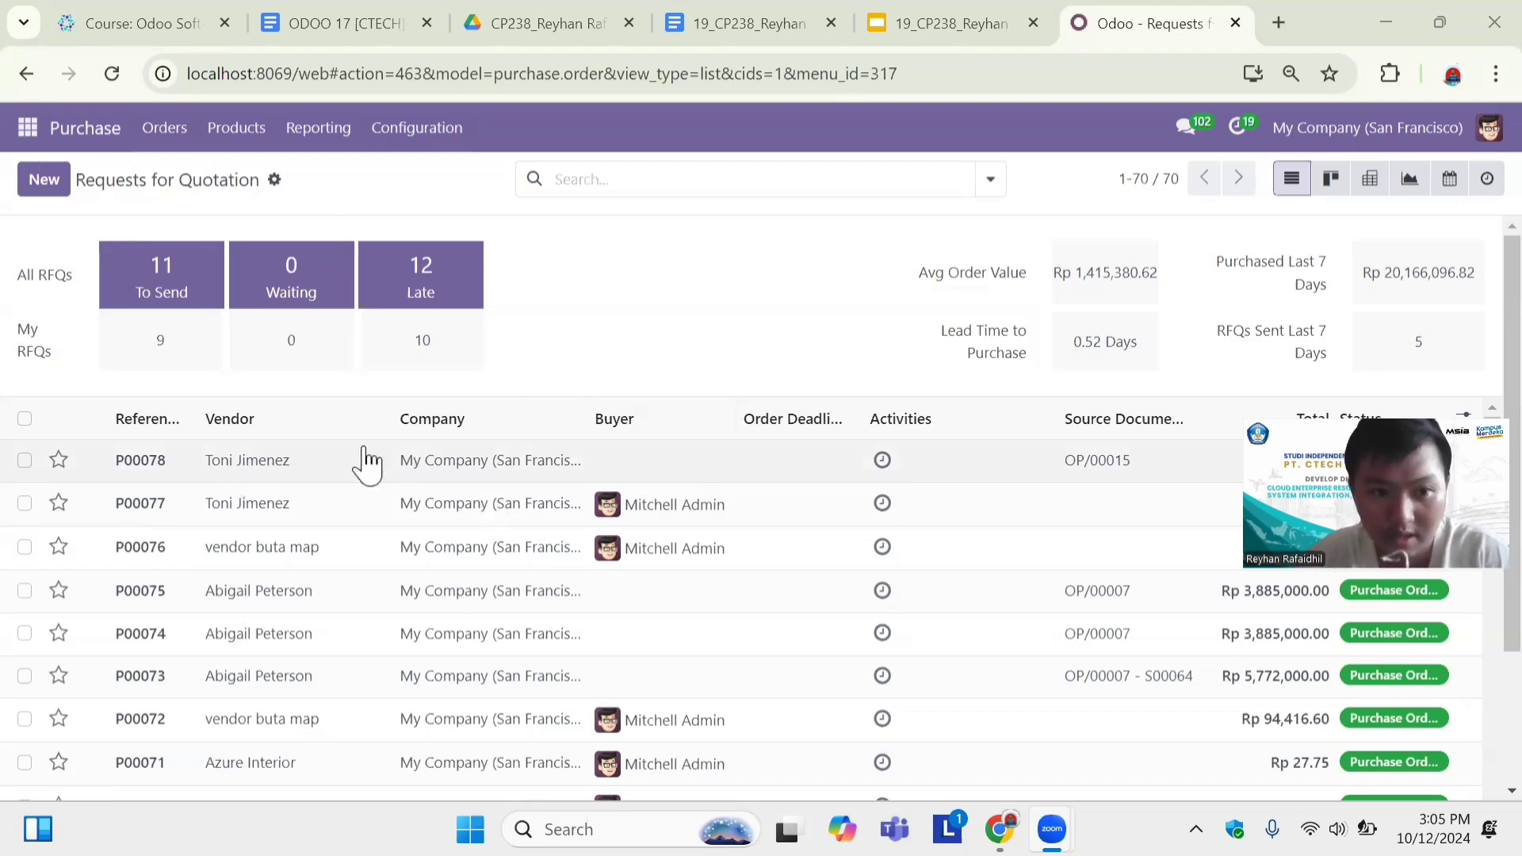
click(413, 473)
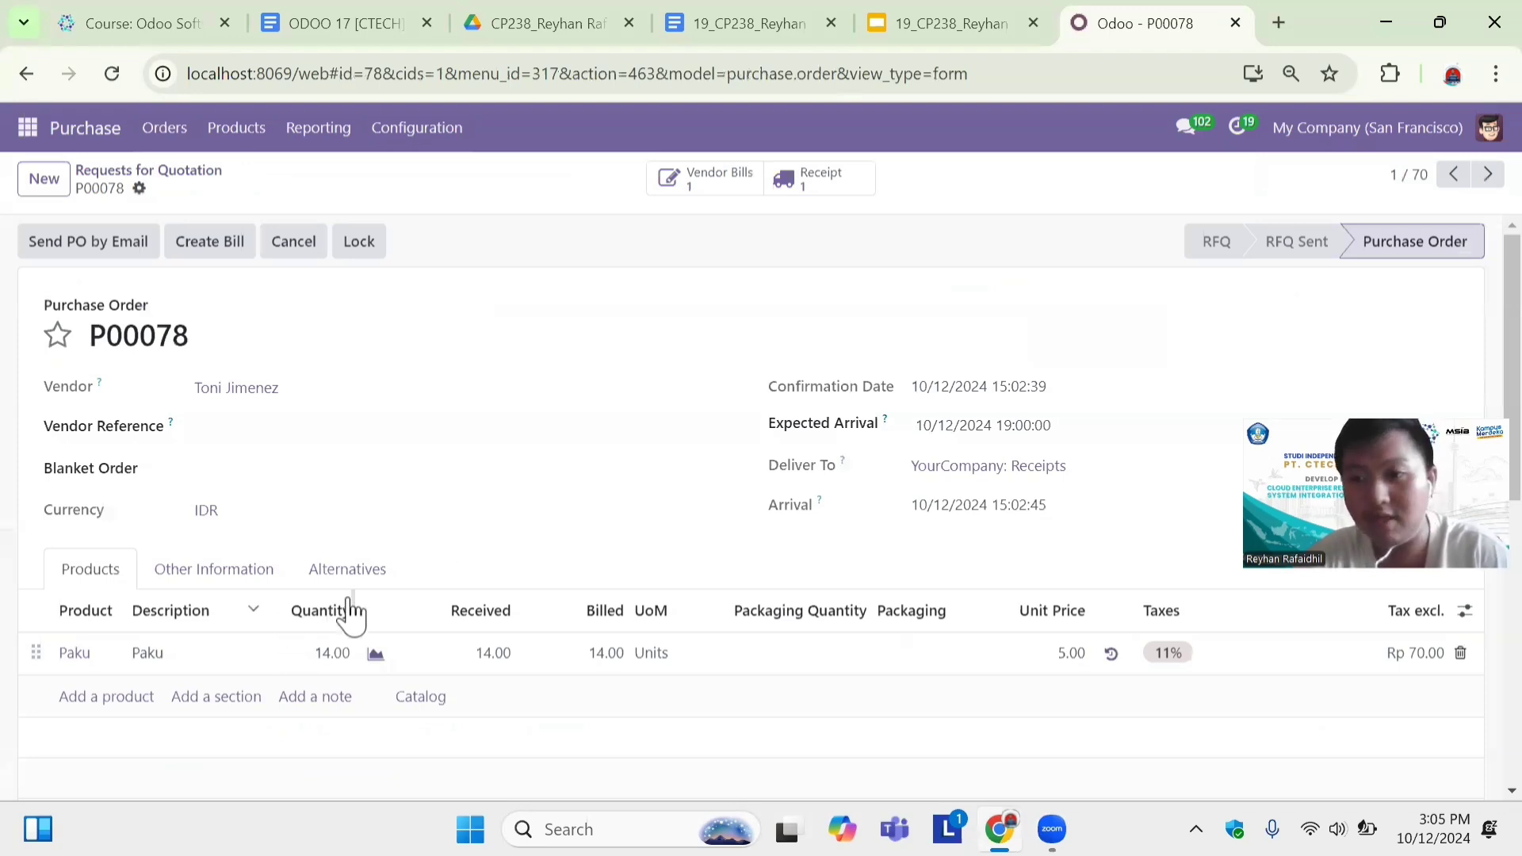
Switch to the Manufacturing app, review the components of the Wood Panel order and produce all 13 units.
click(29, 127)
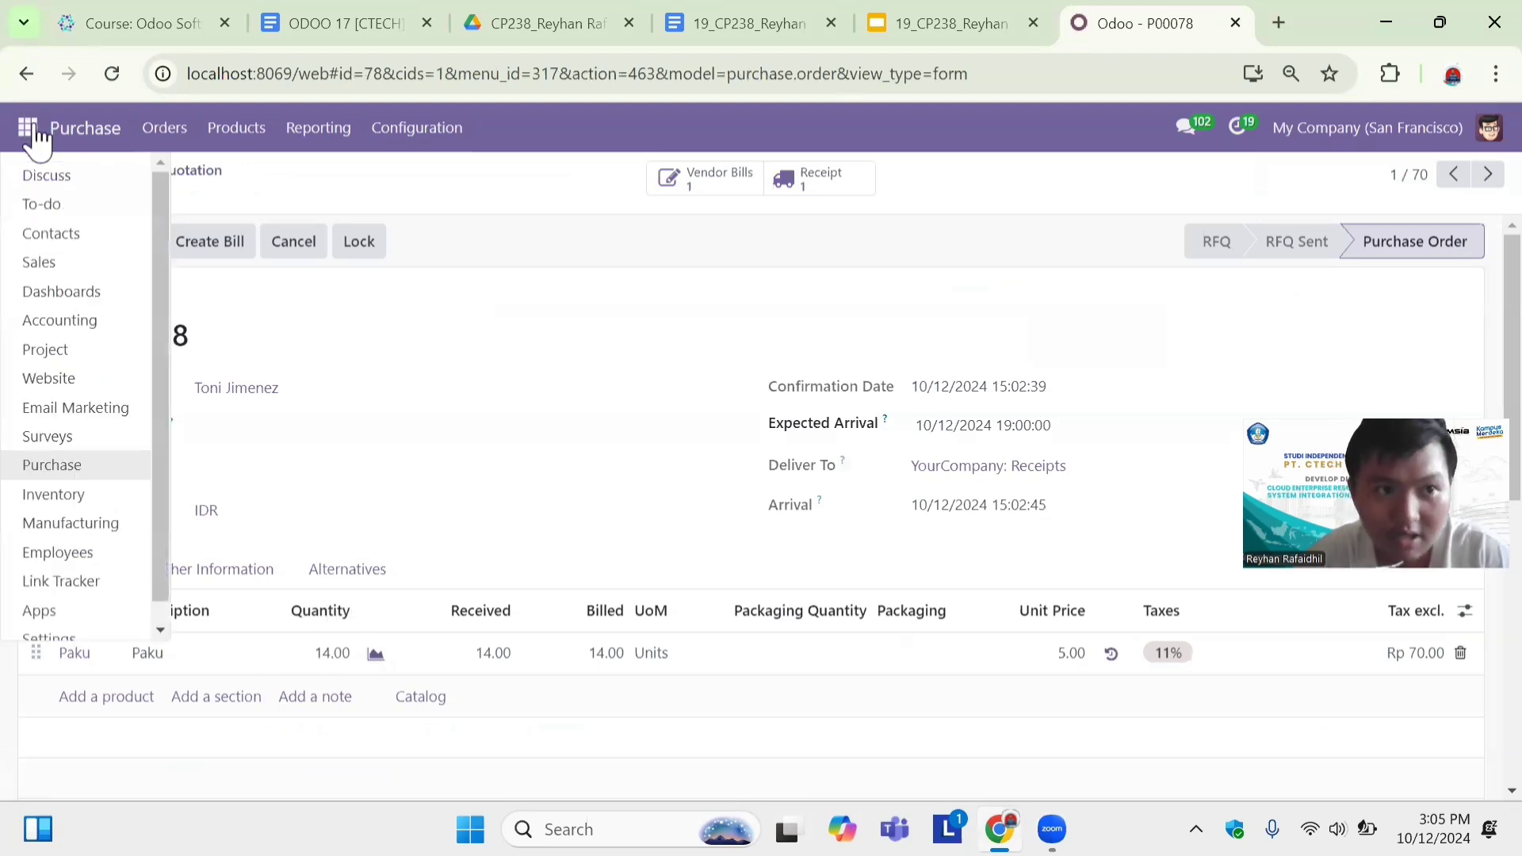
click(80, 526)
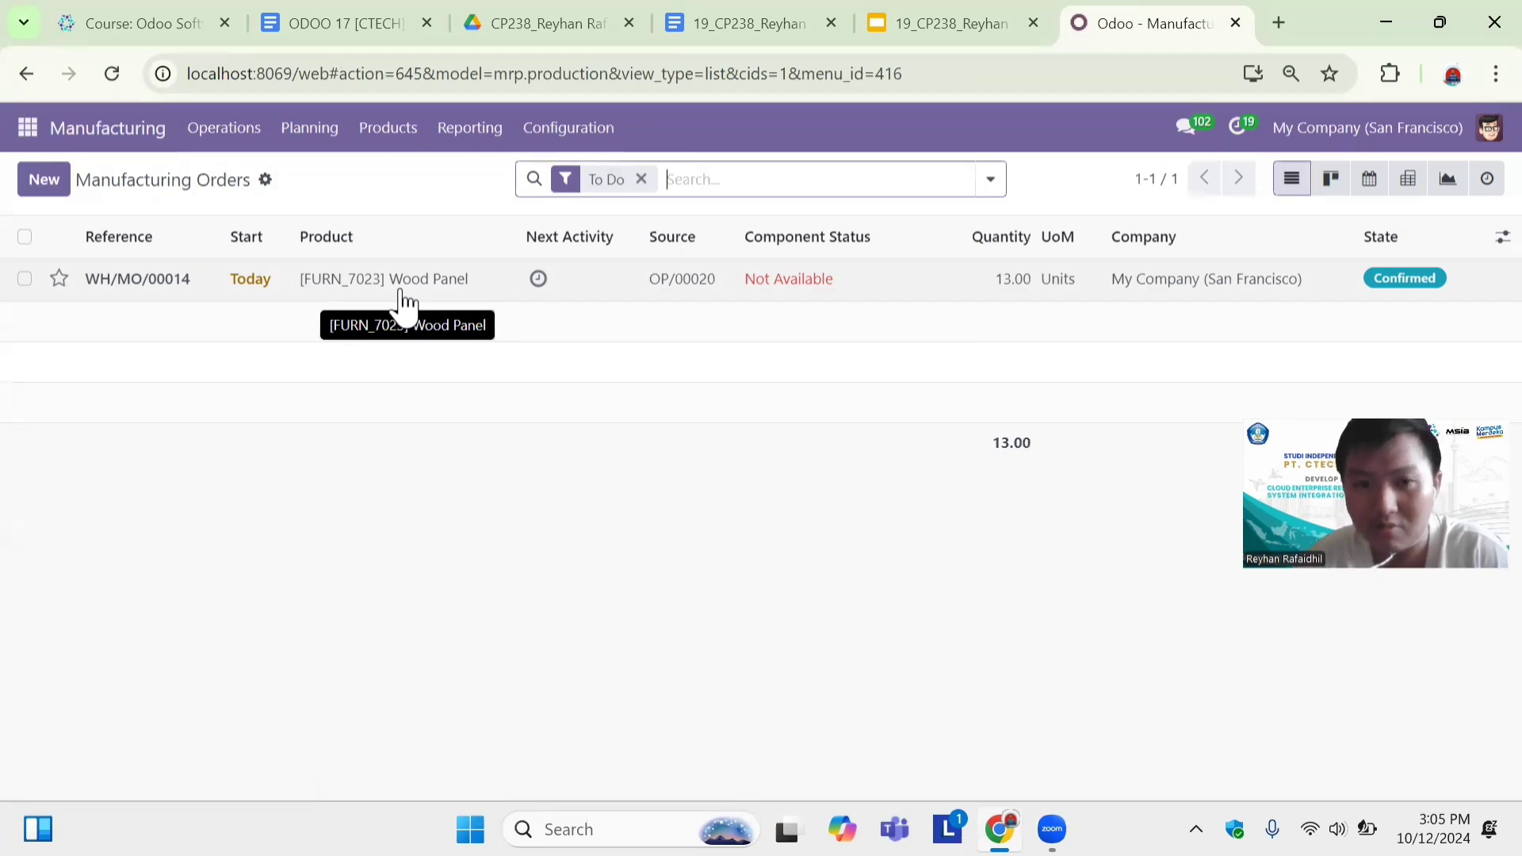
double_click(445, 287)
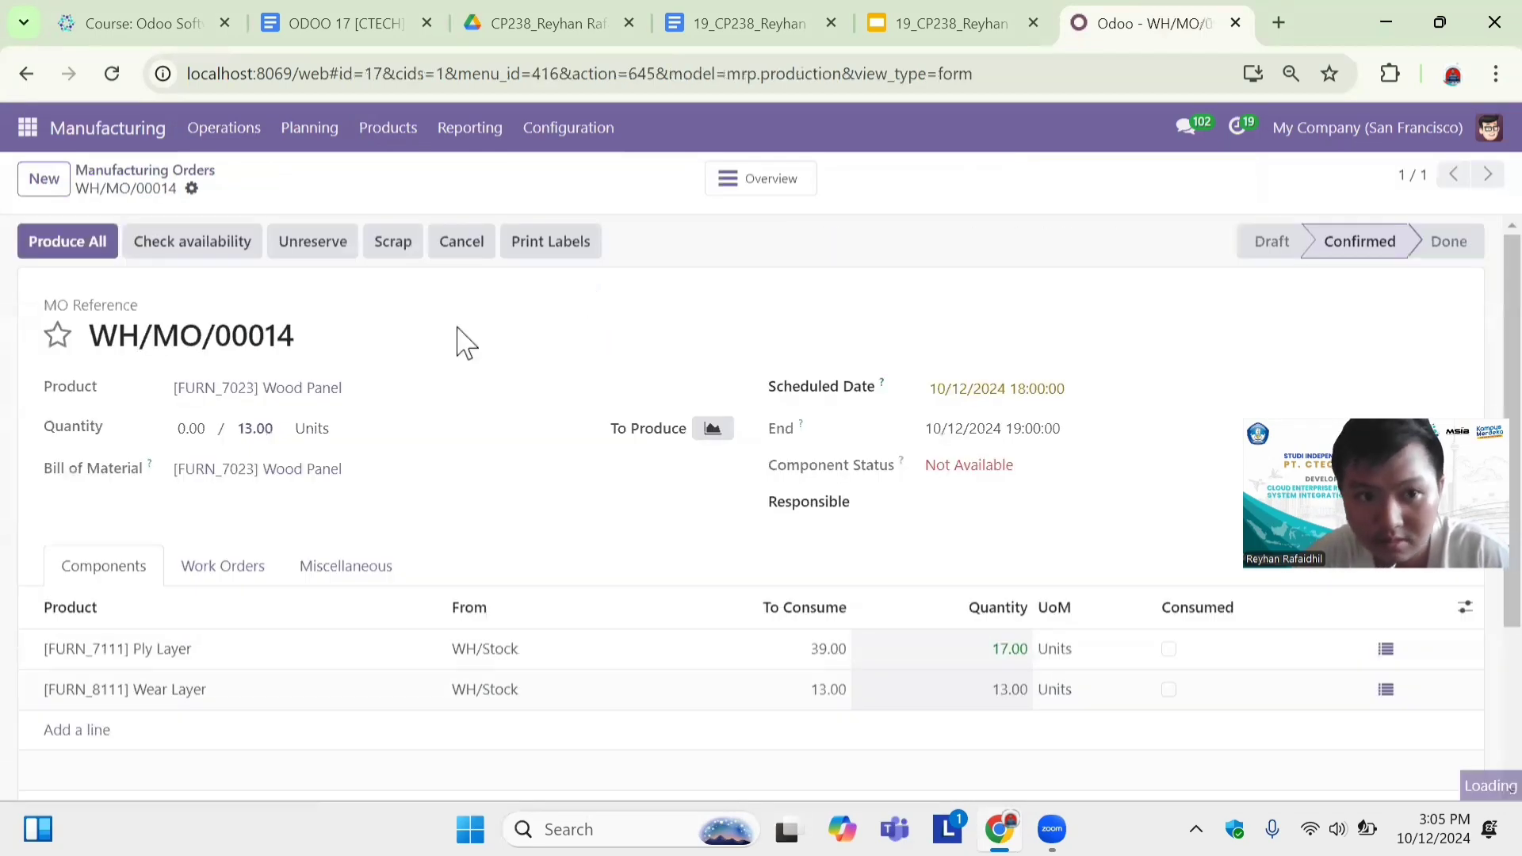
scroll(486, 555, down, 2)
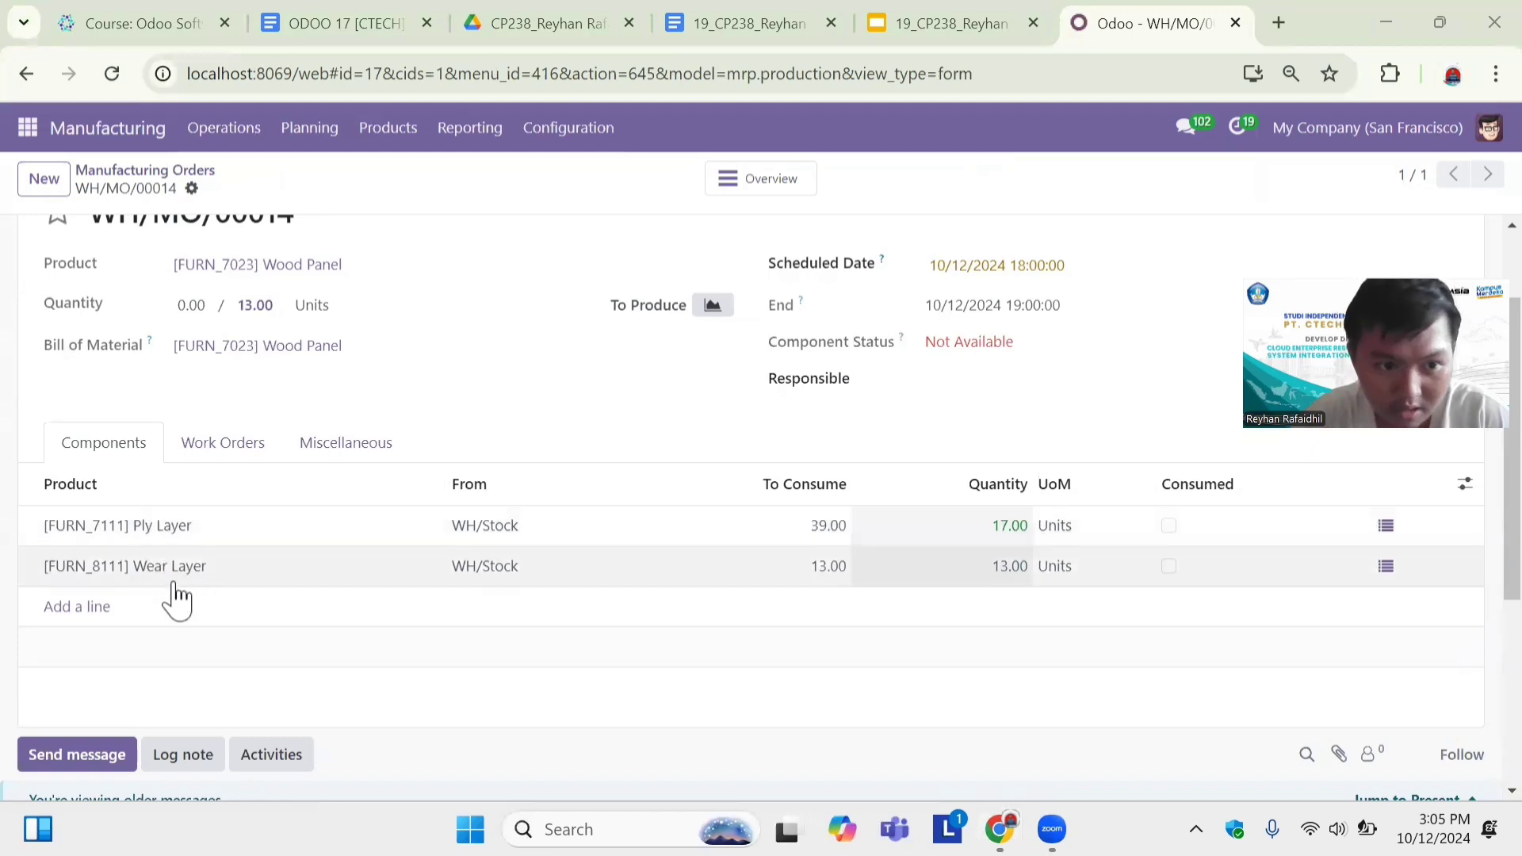
scroll(232, 584, up, 1)
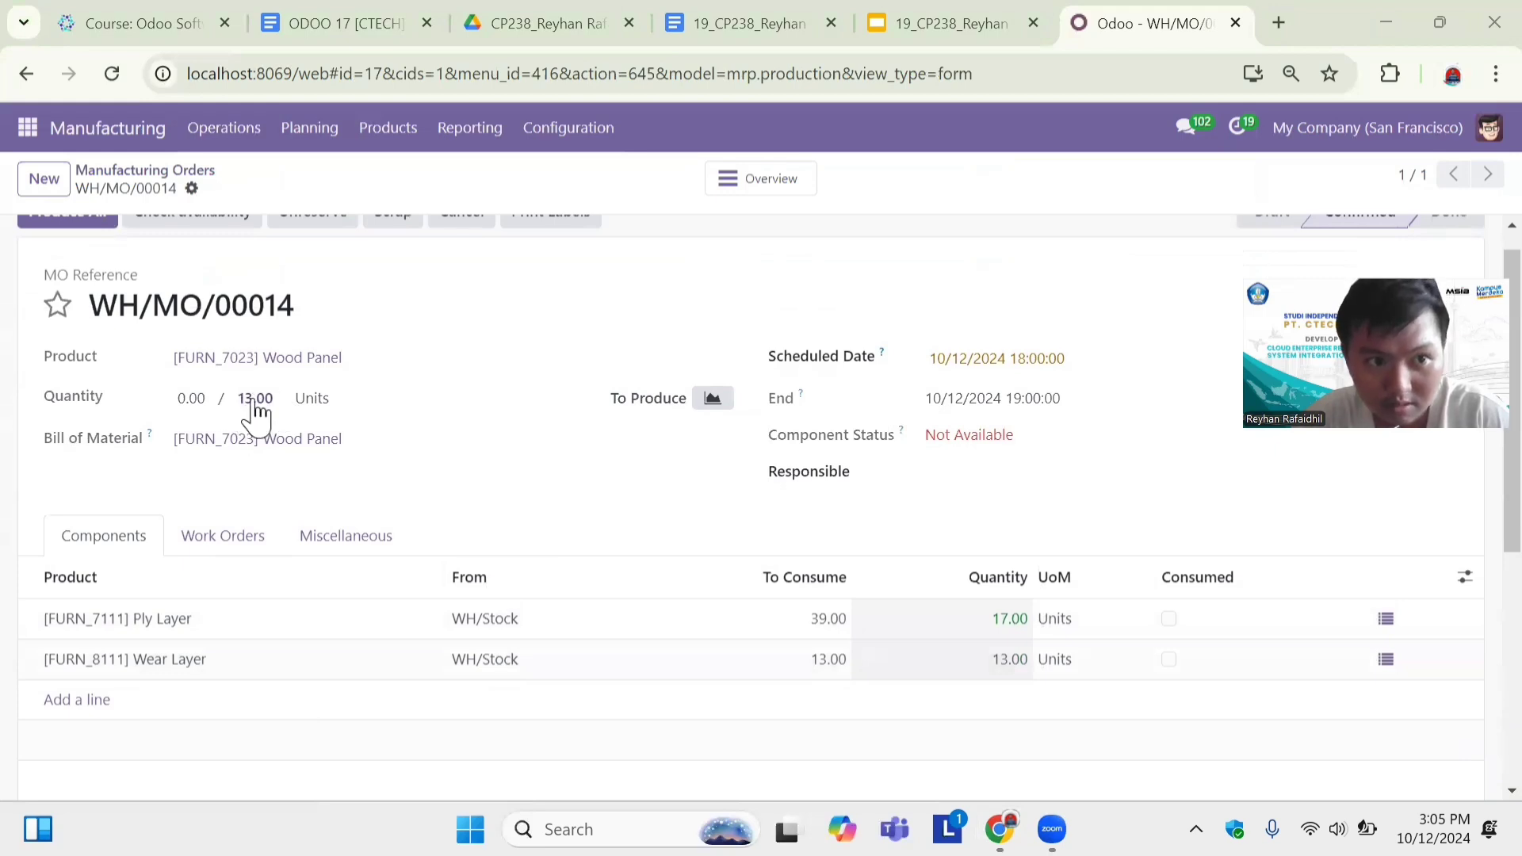
scroll(115, 282, up, 1)
click(92, 244)
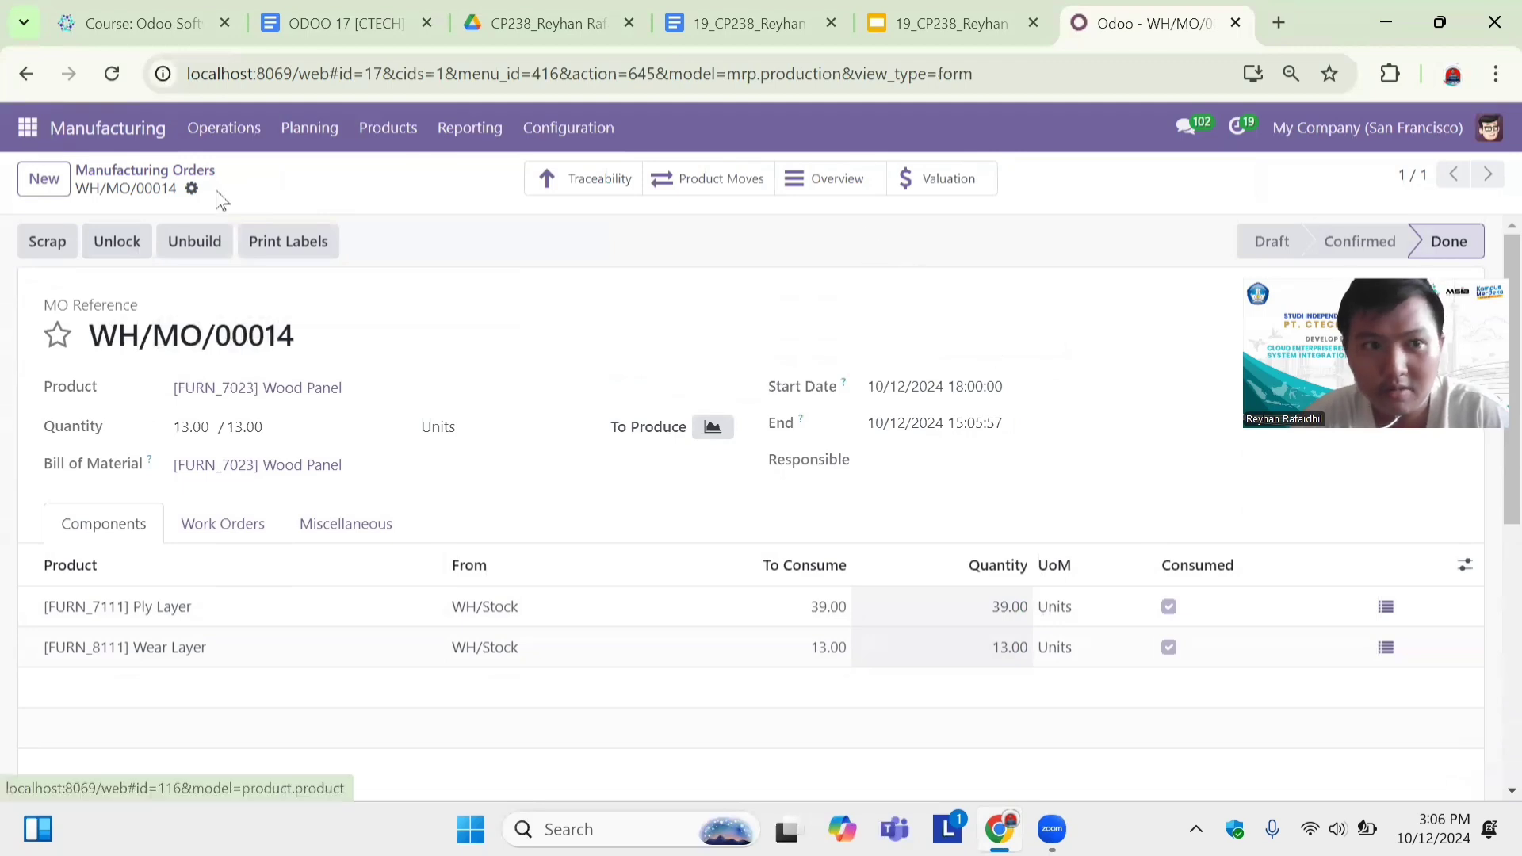
Check the on-hand stock of Paku and Wood Panel again in the Inventory product list and open the Wood Panel record.
click(28, 127)
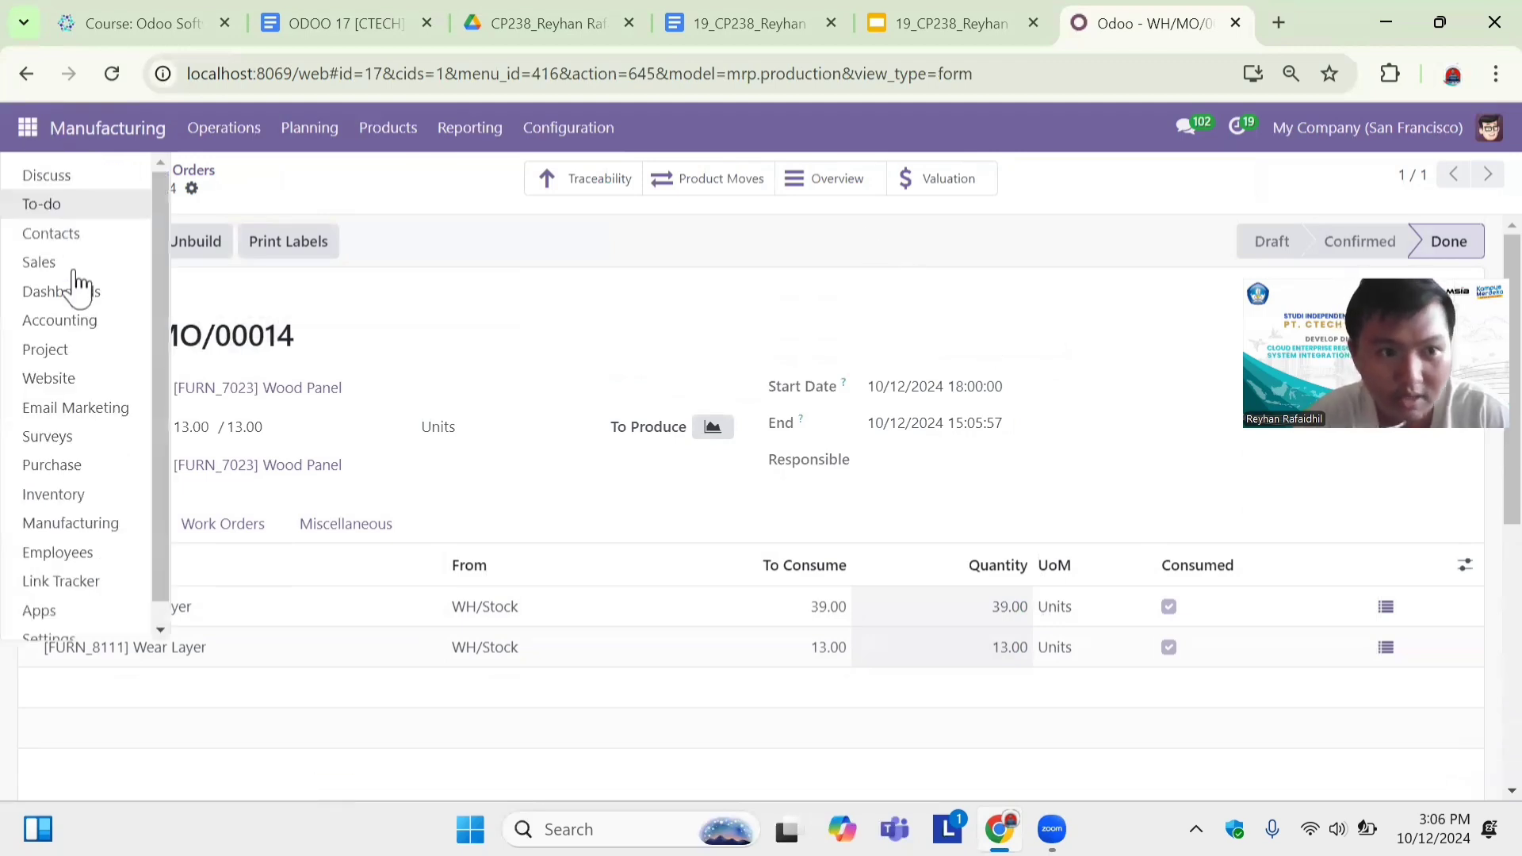
click(88, 497)
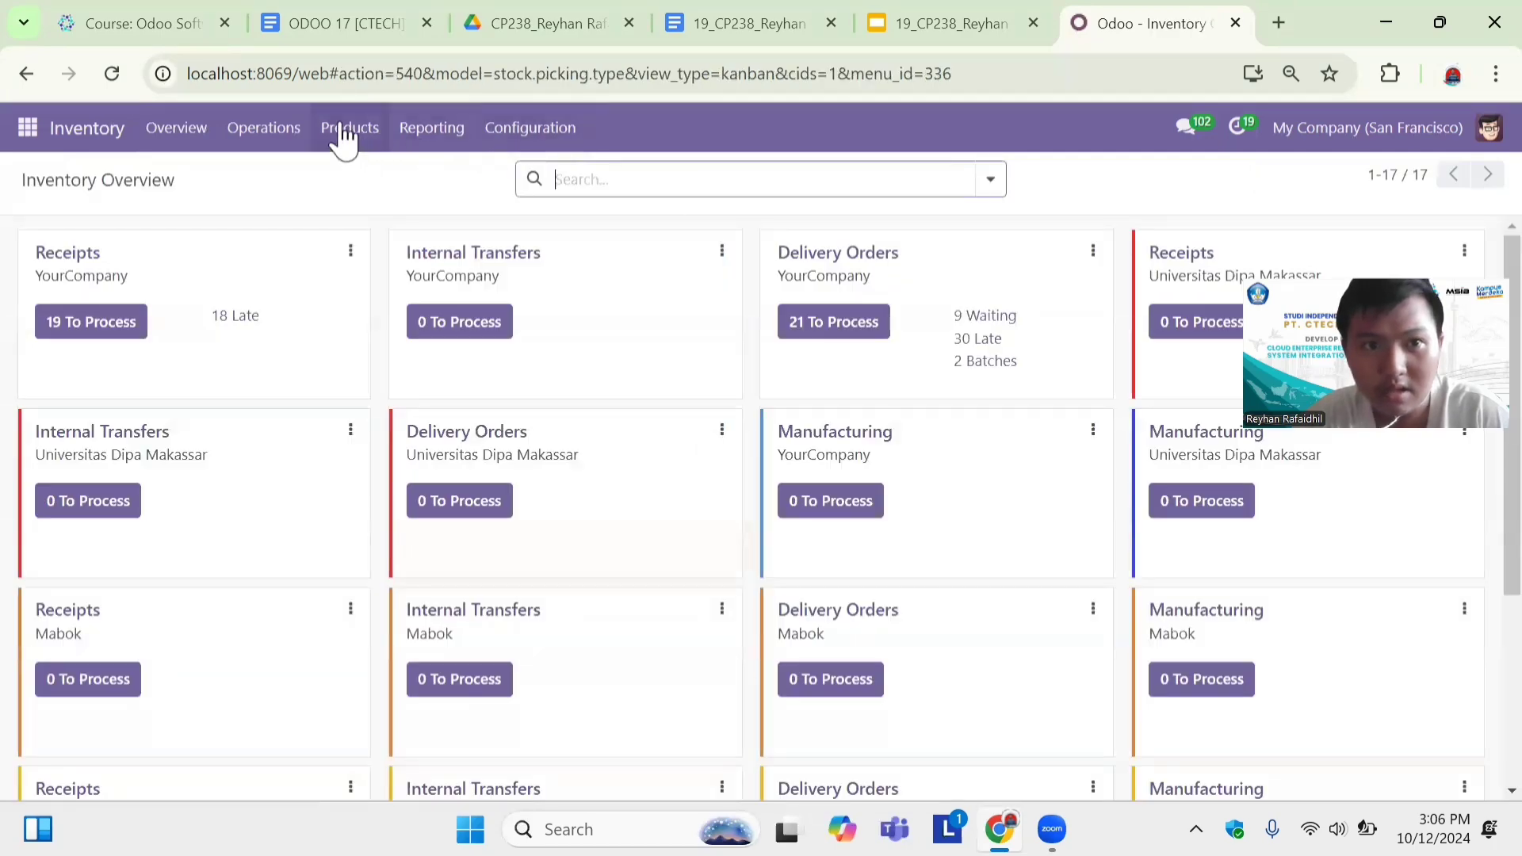
click(341, 133)
click(395, 184)
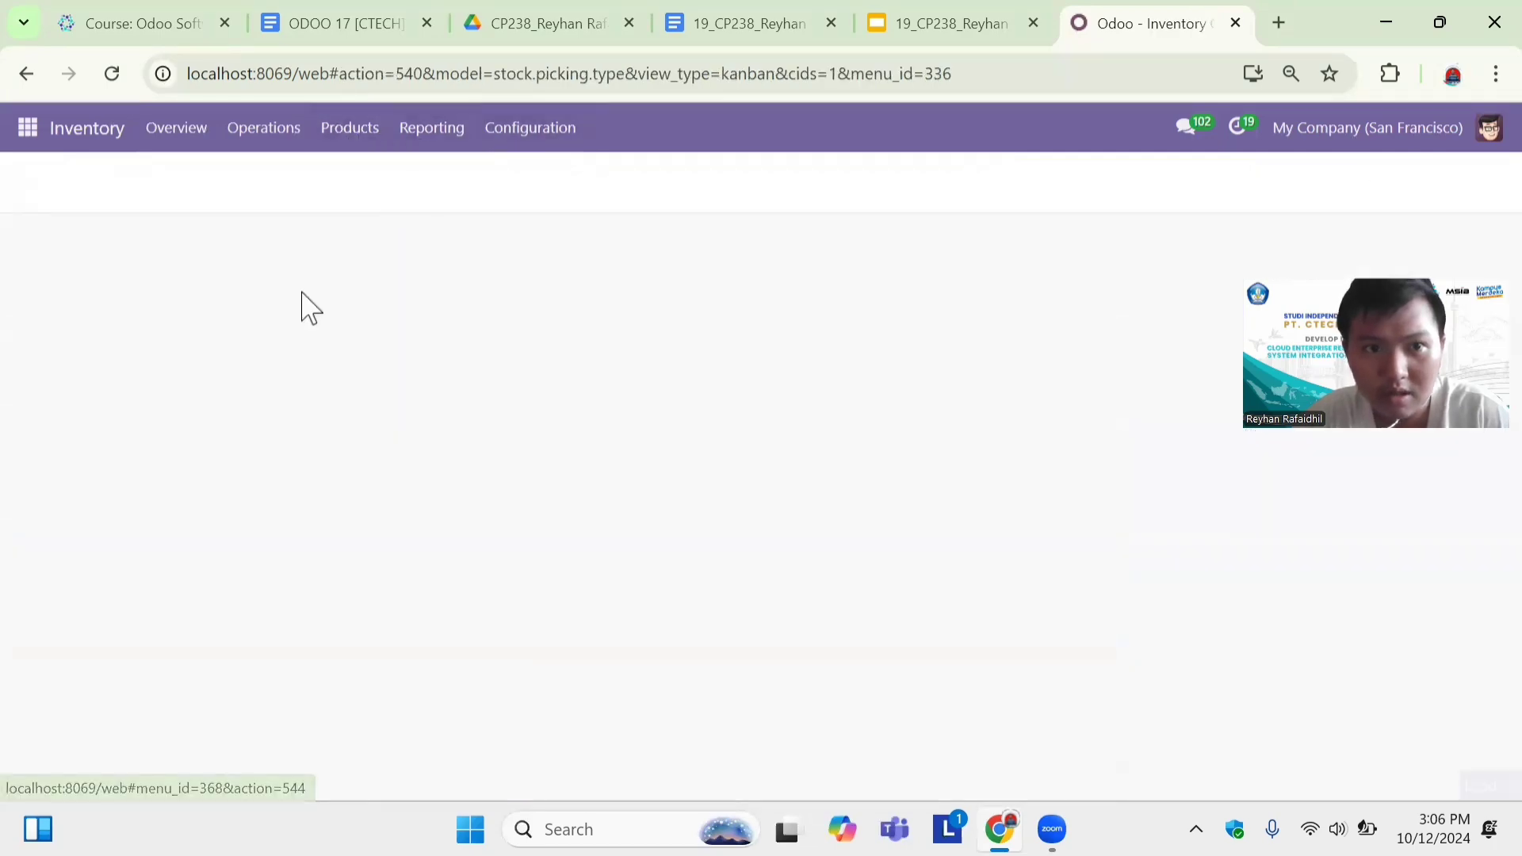
scroll(241, 567, down, 5)
scroll(238, 555, down, 2)
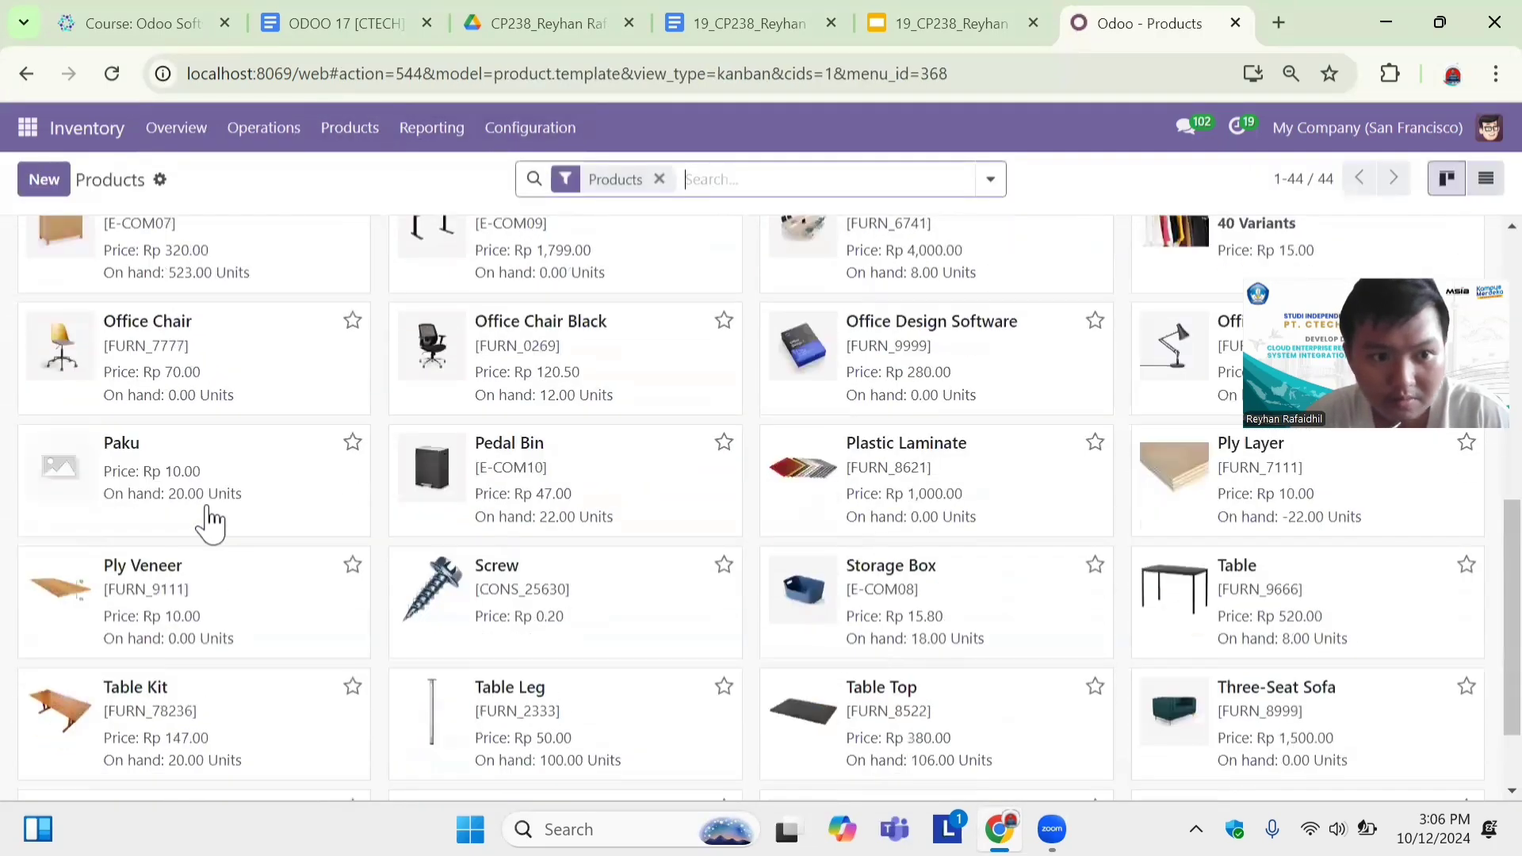
scroll(663, 587, down, 2)
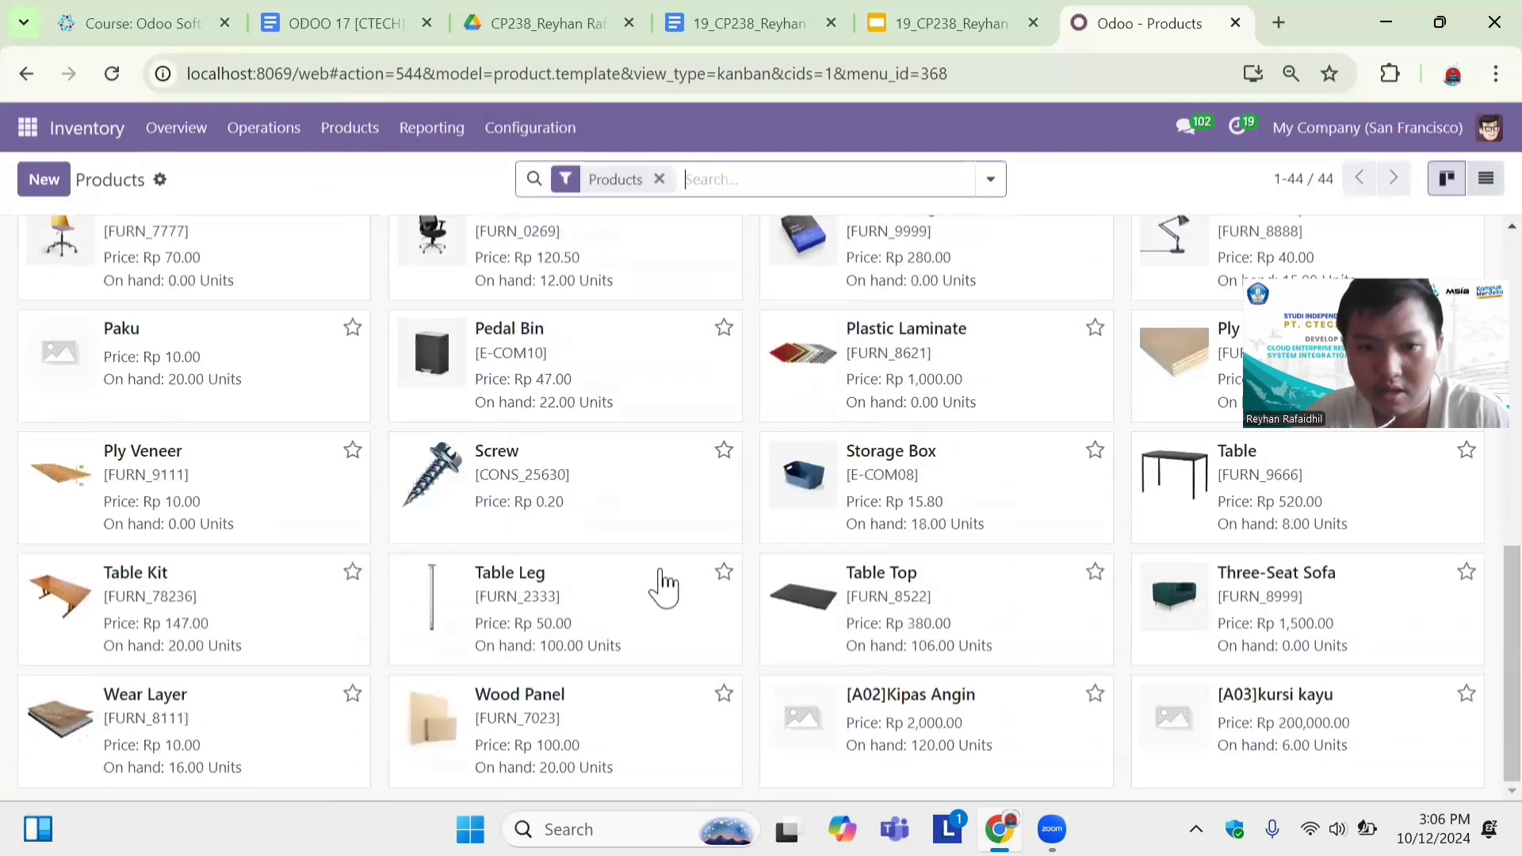
double_click(500, 697)
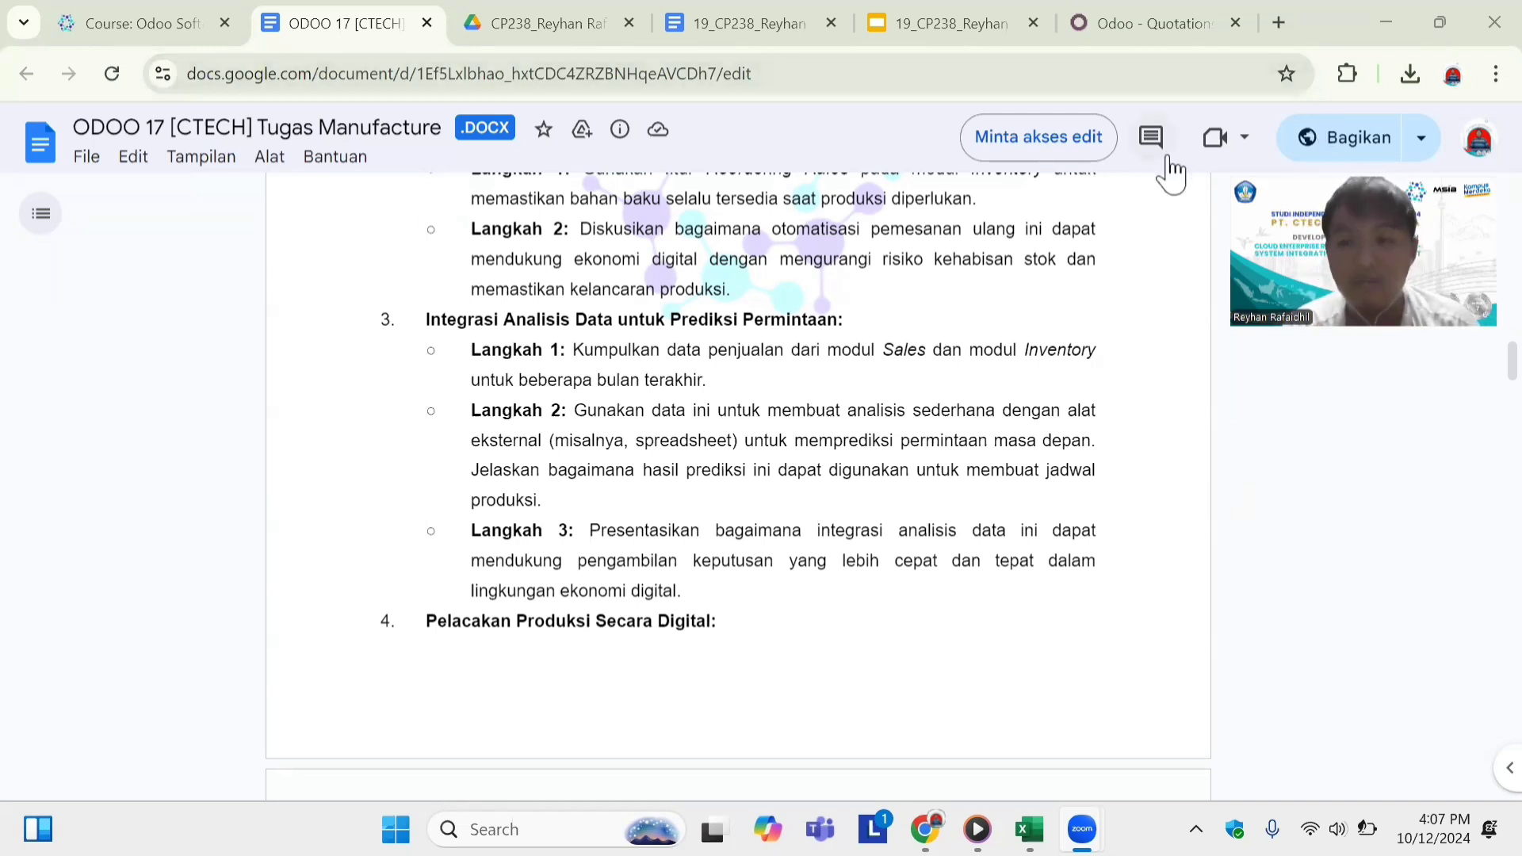
Return to Odoo's Sales app, open the sales analysis report and show it as a bar chart.
mouse_move(1120, 29)
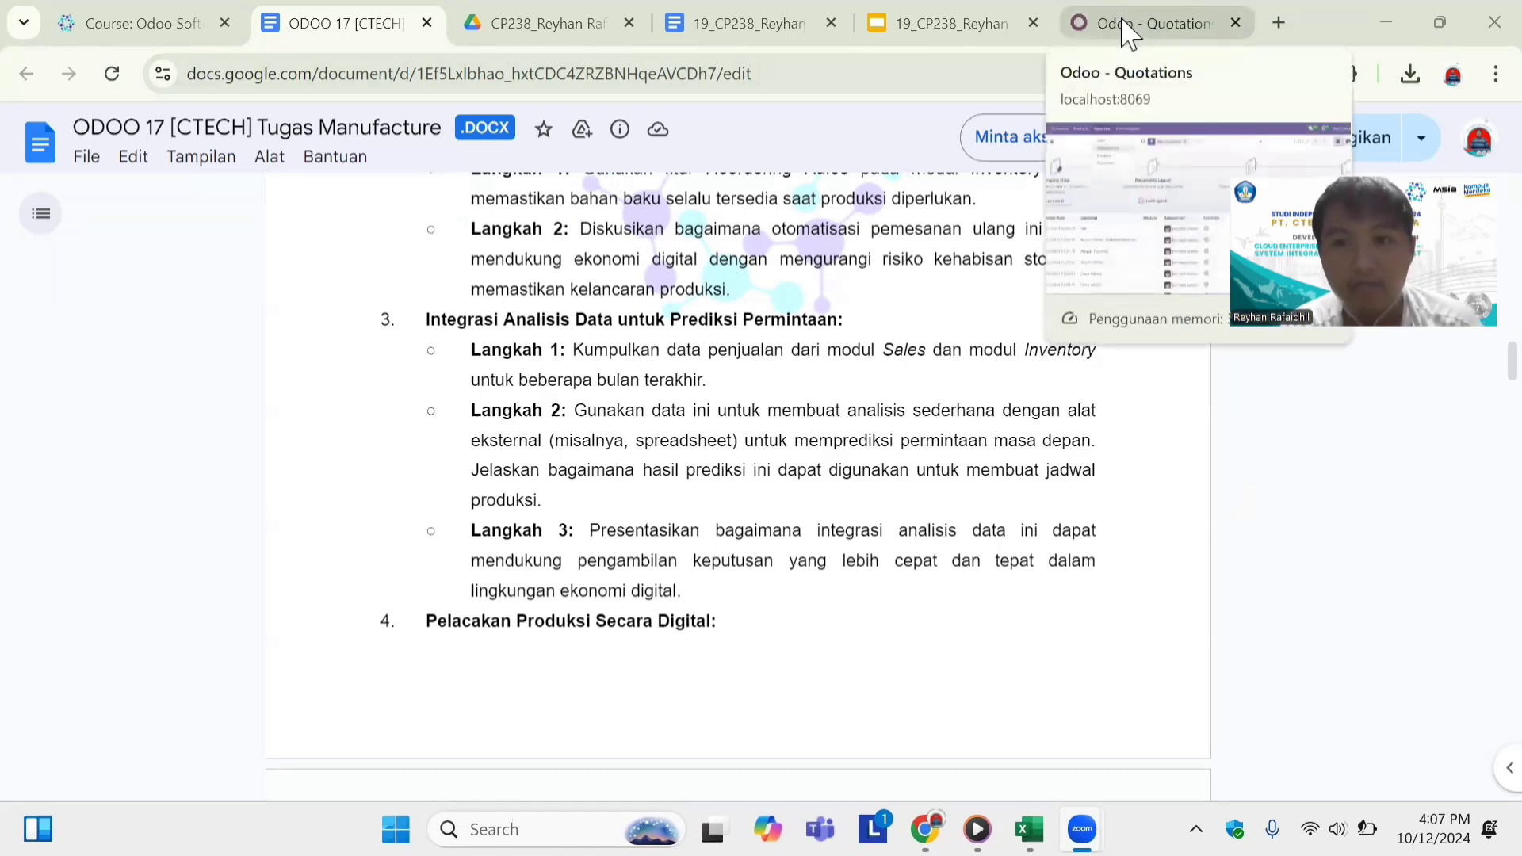
click(1129, 31)
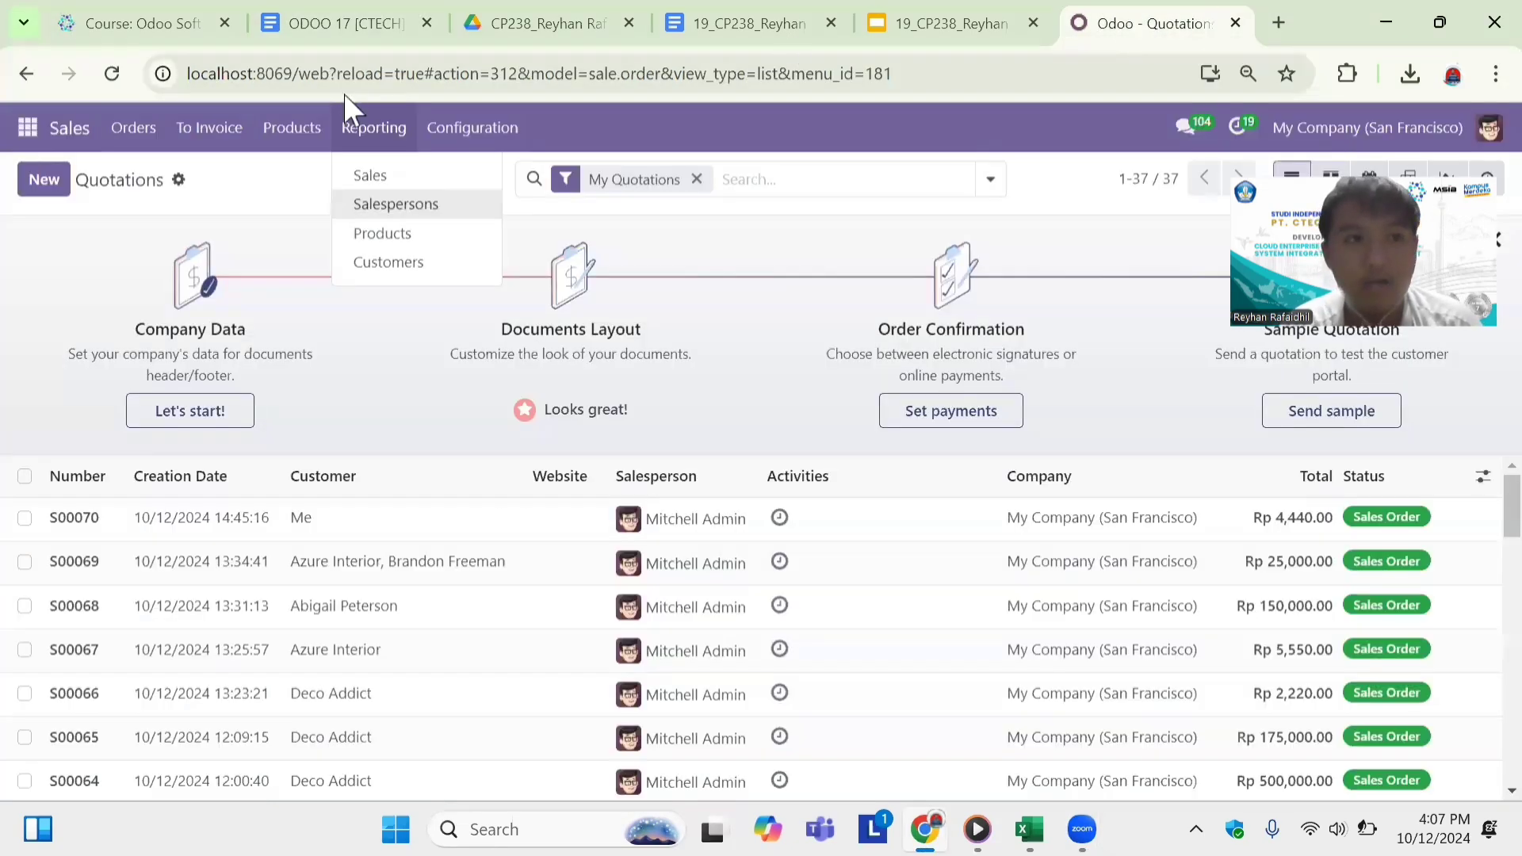
click(85, 269)
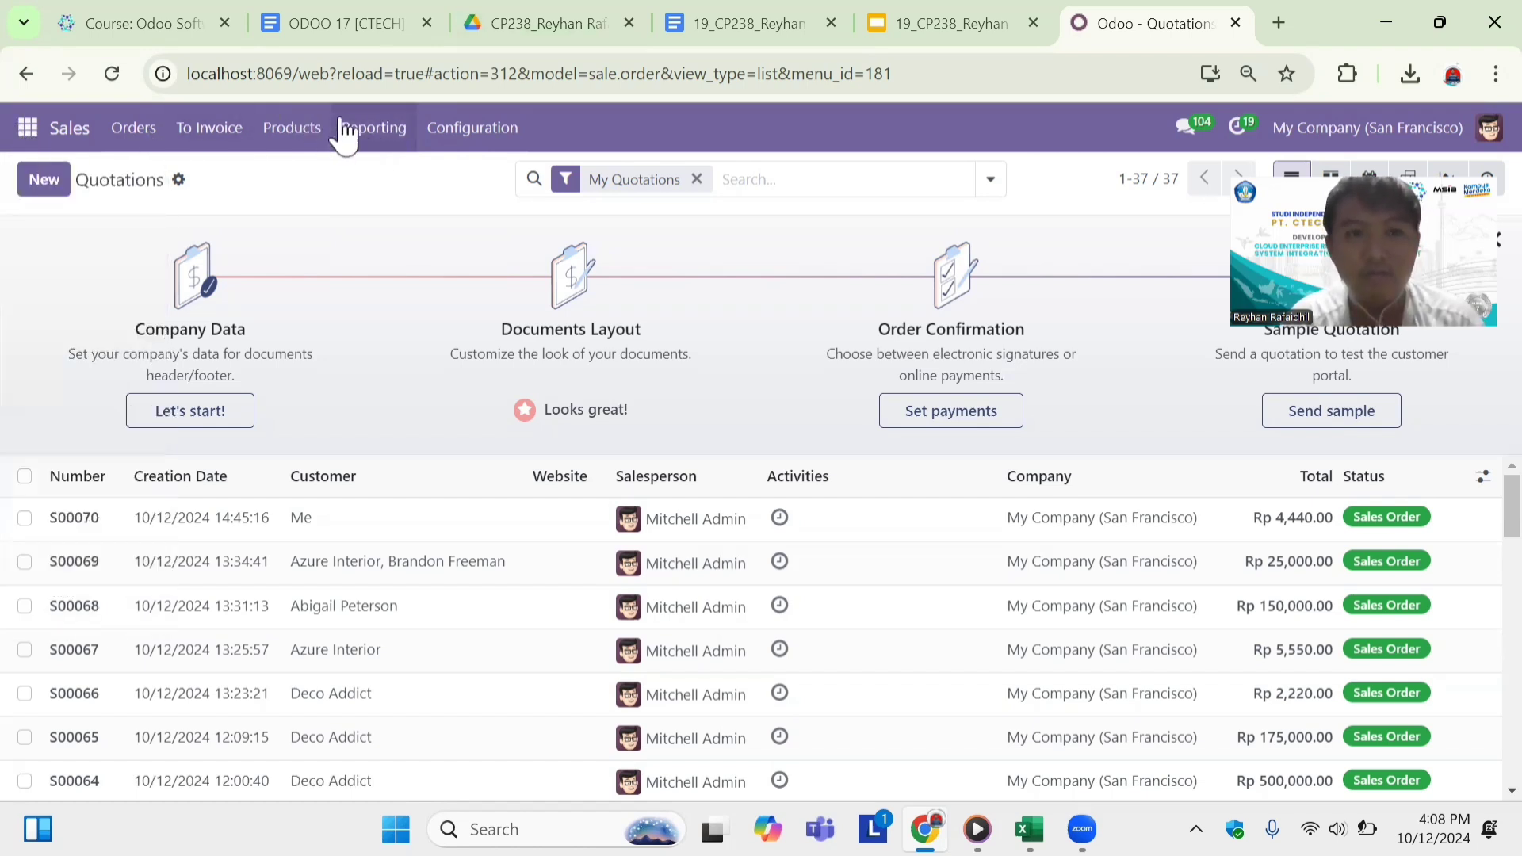
click(392, 139)
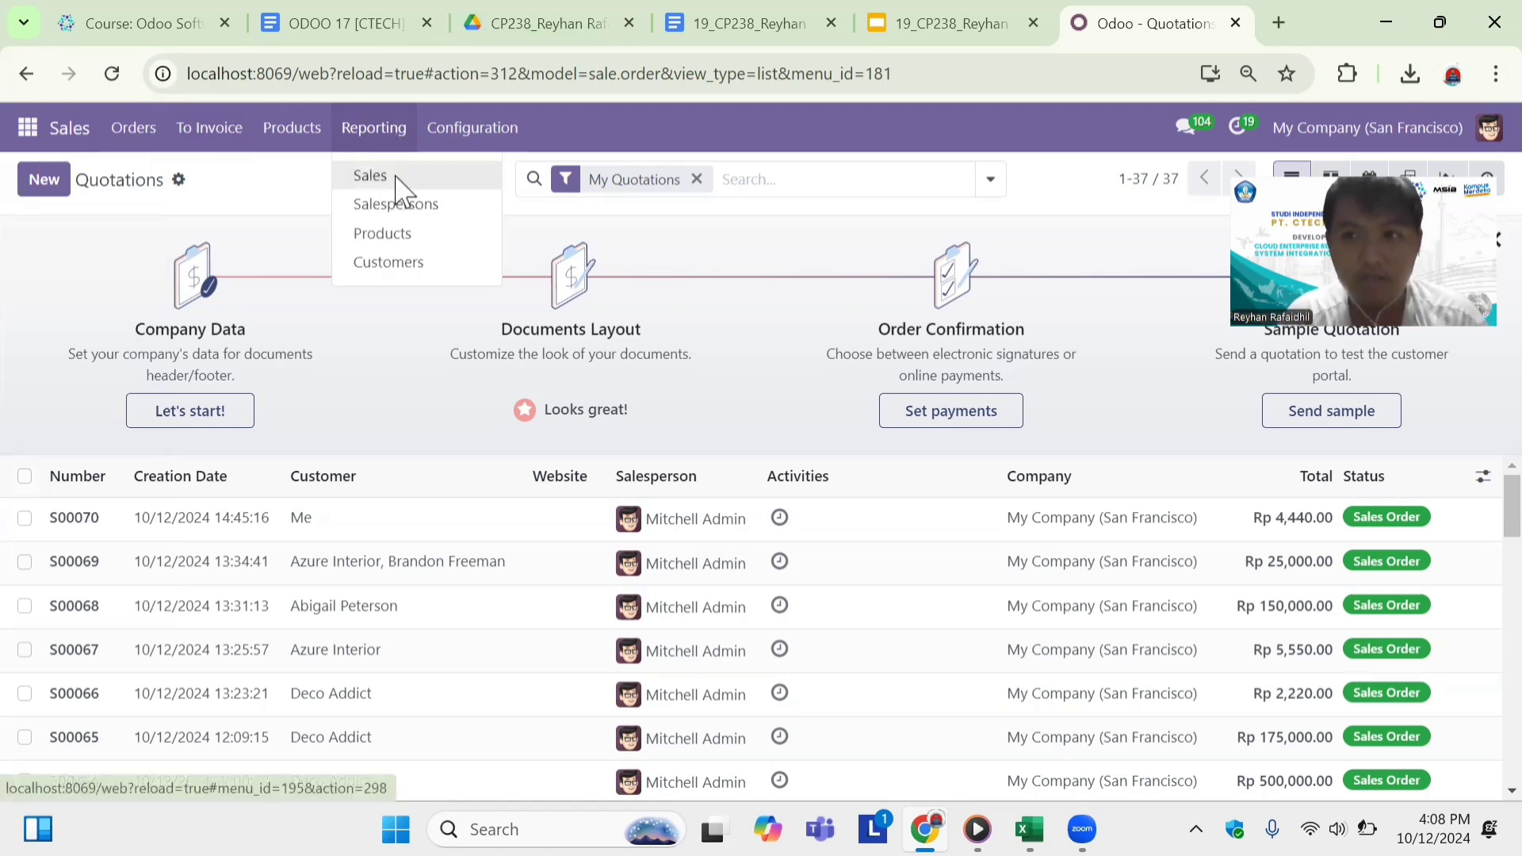
click(396, 181)
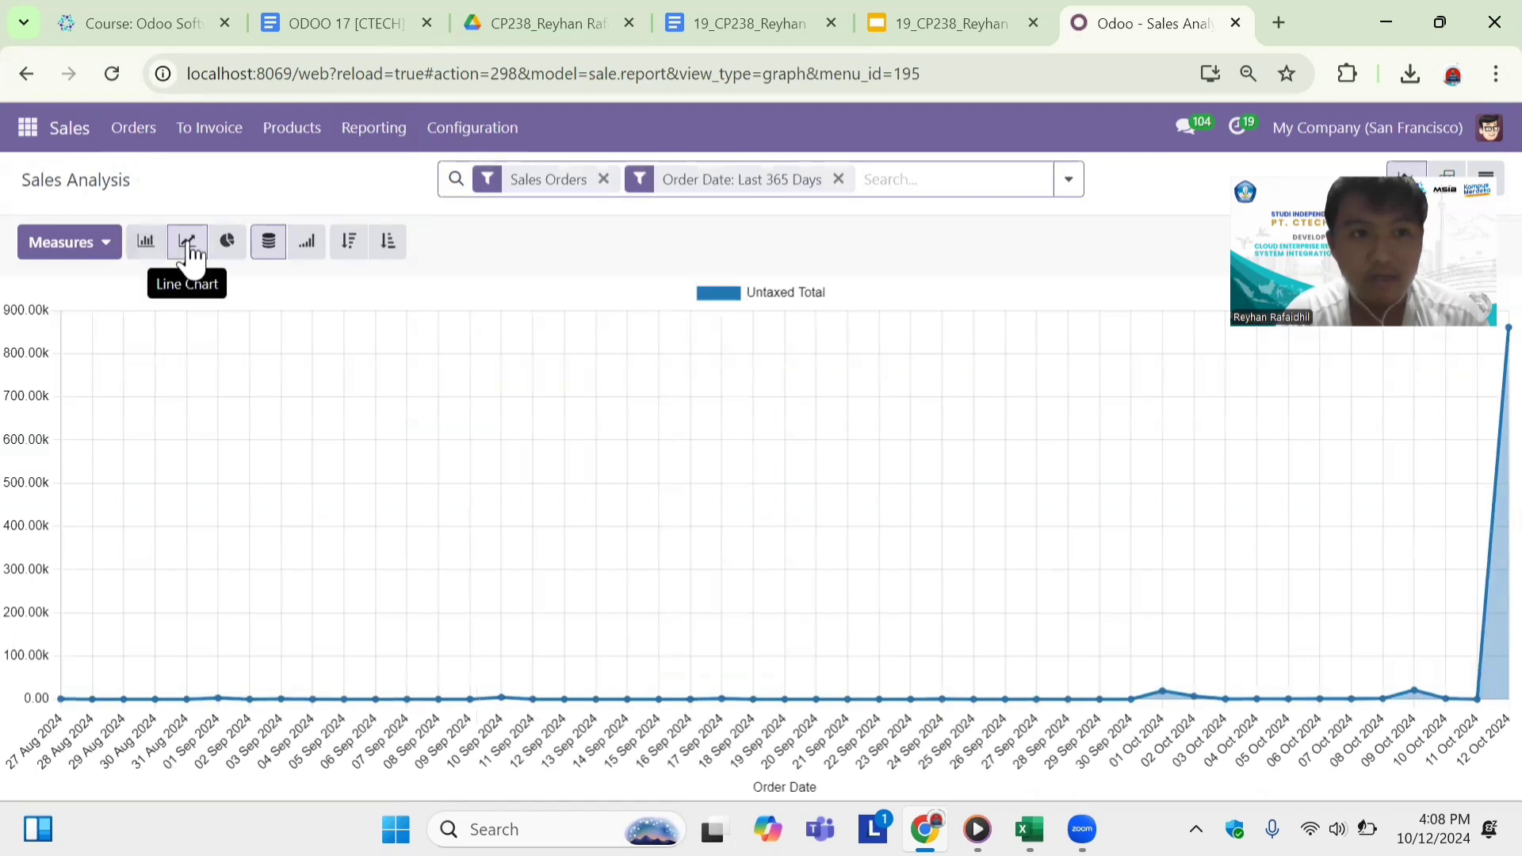
click(143, 247)
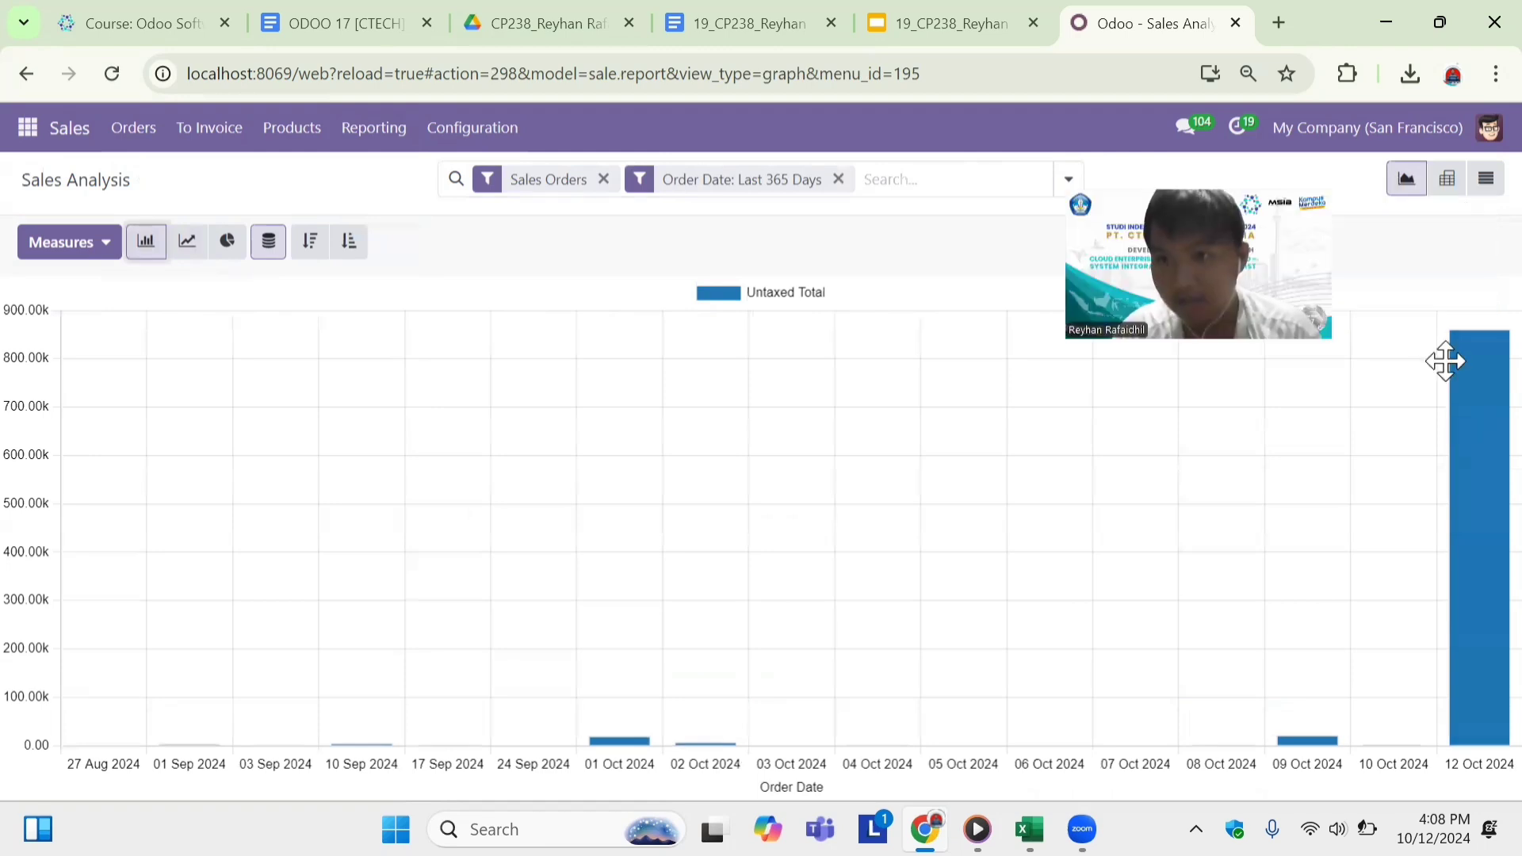
List the sales order lines behind the 12 Oct 2024 bar and show the list's export option.
mouse_move(1464, 383)
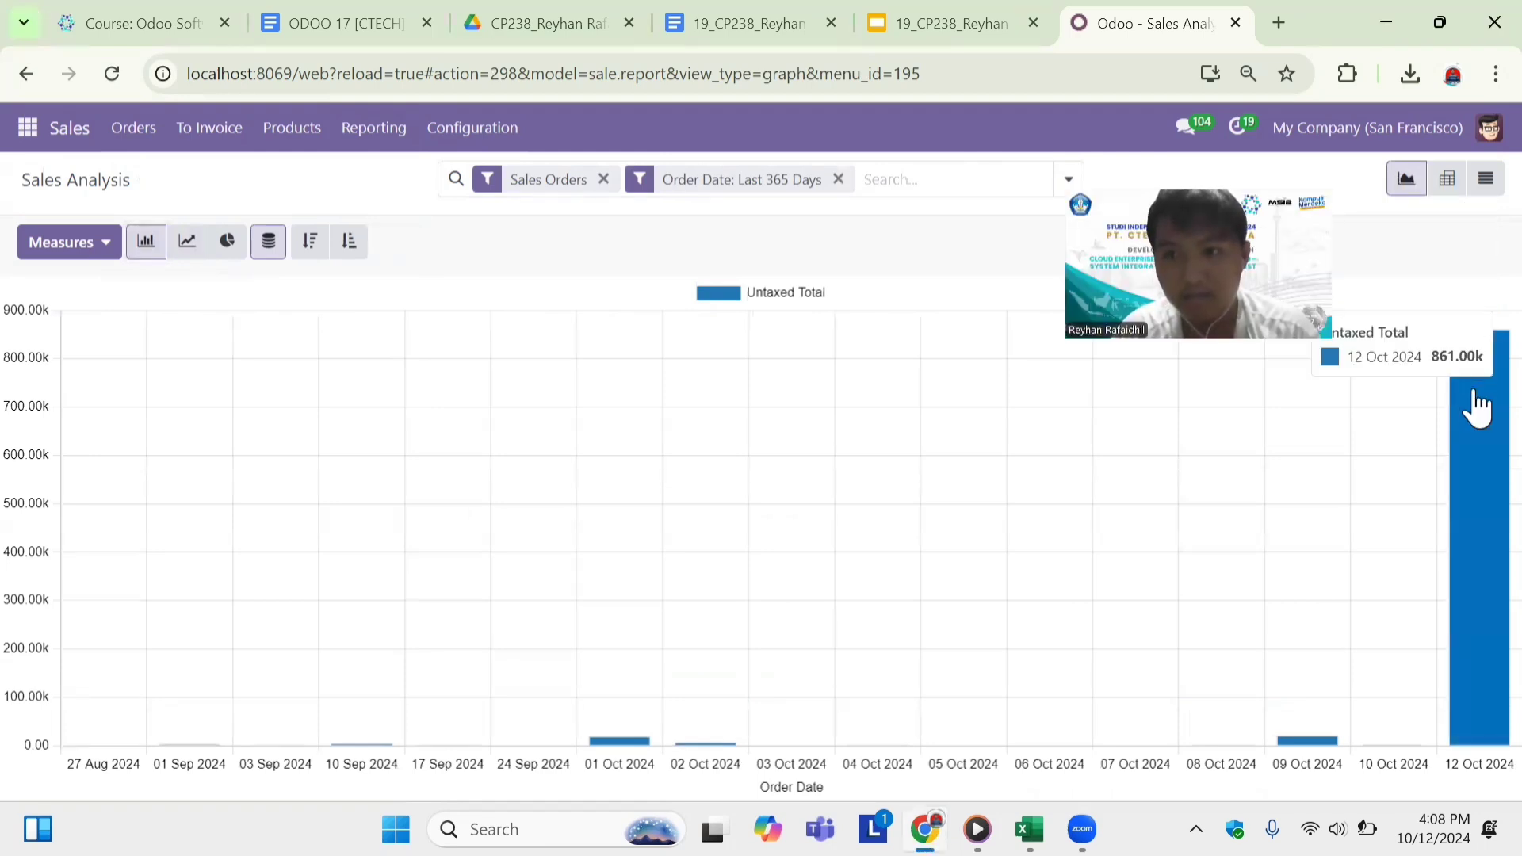
click(1477, 406)
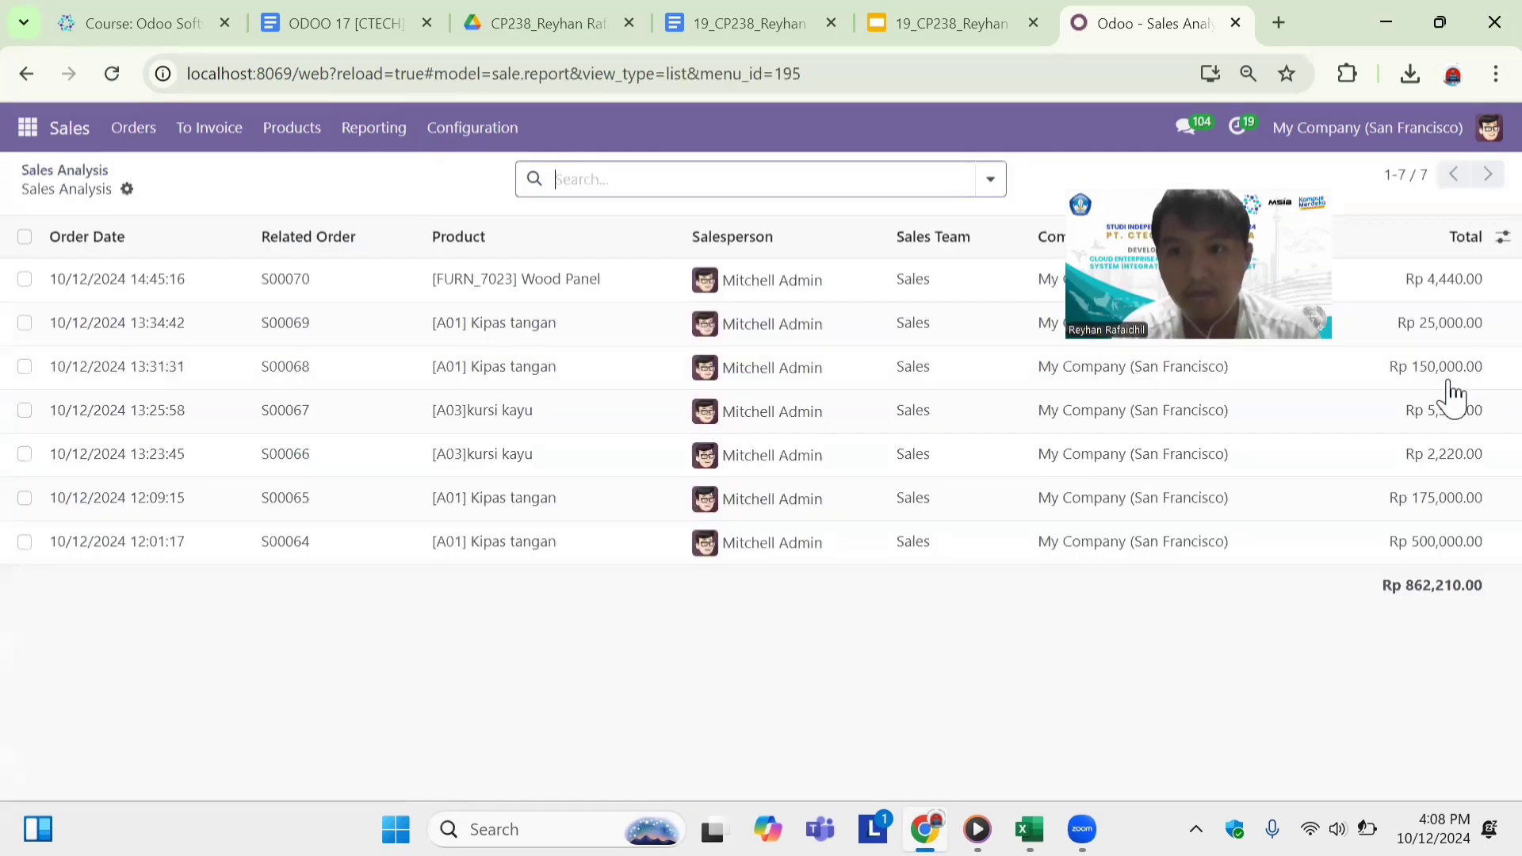
click(754, 238)
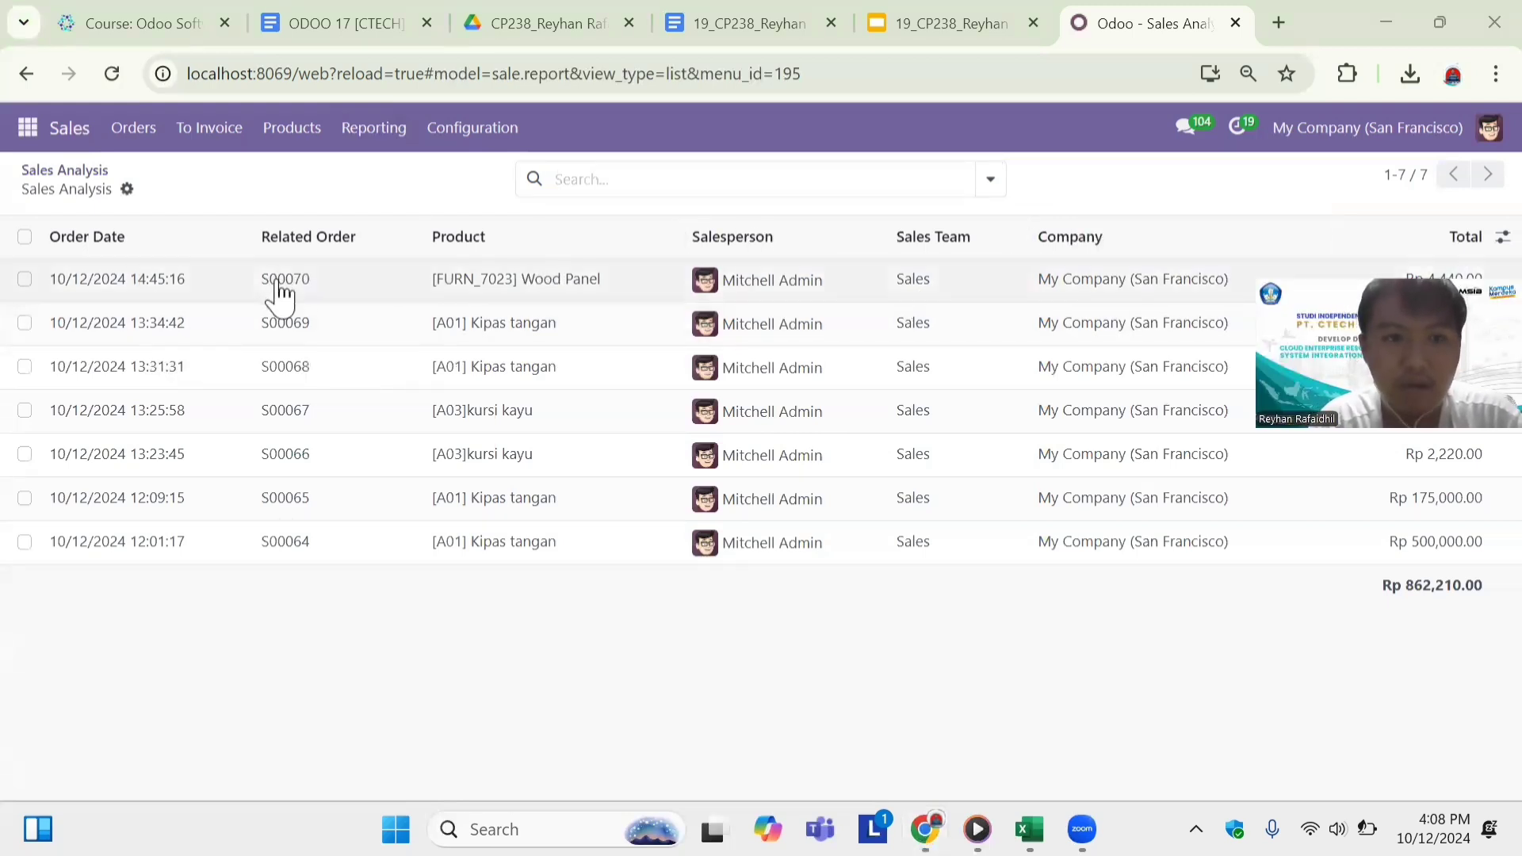
click(128, 191)
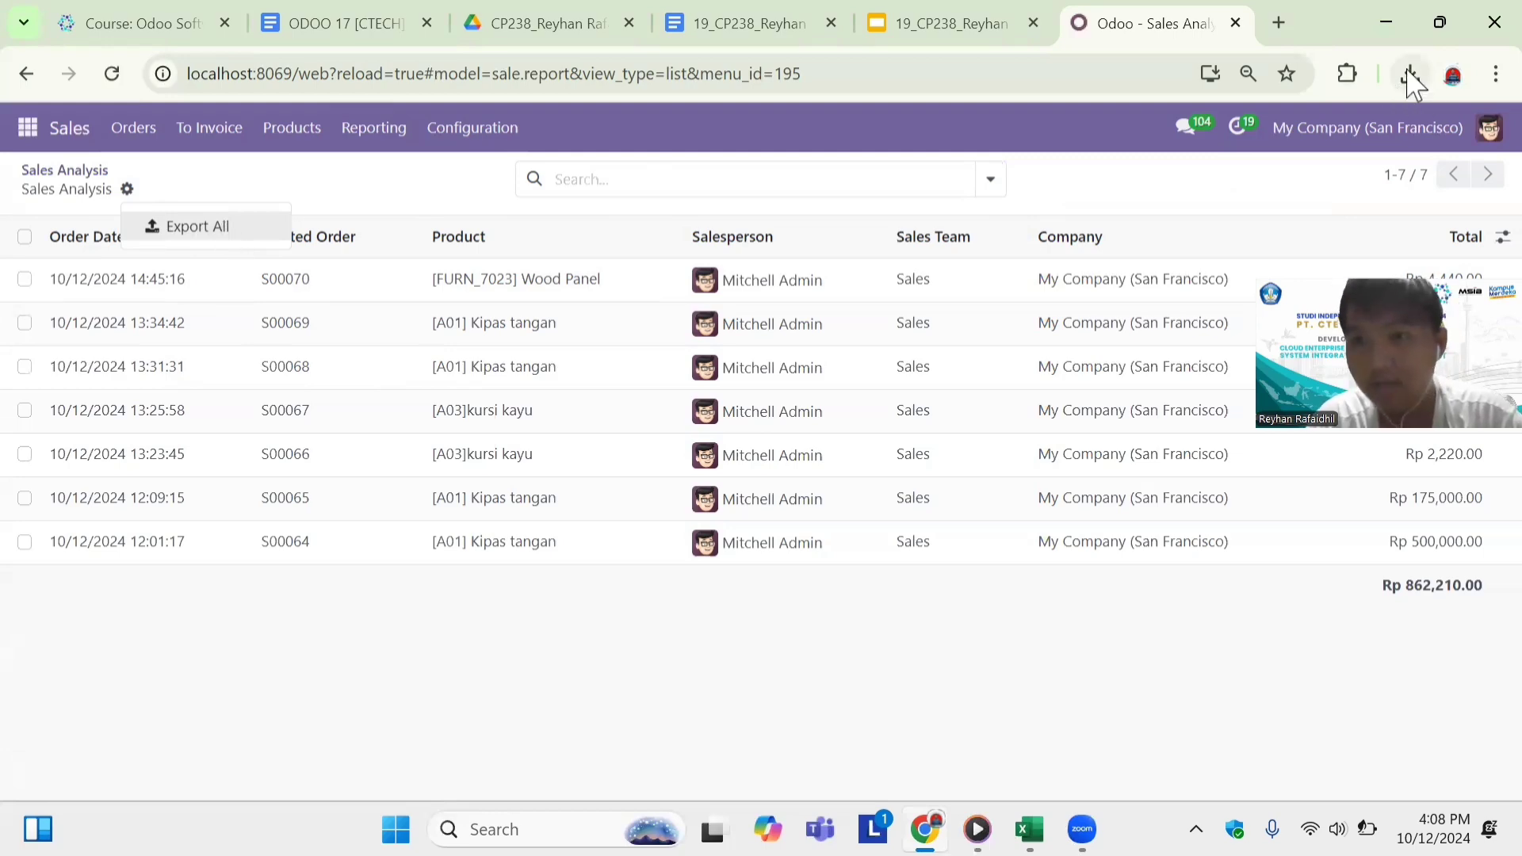
Switch to Excel to review the exported Sales Analysis Report workbook, and return to the browser.
mouse_move(1029, 829)
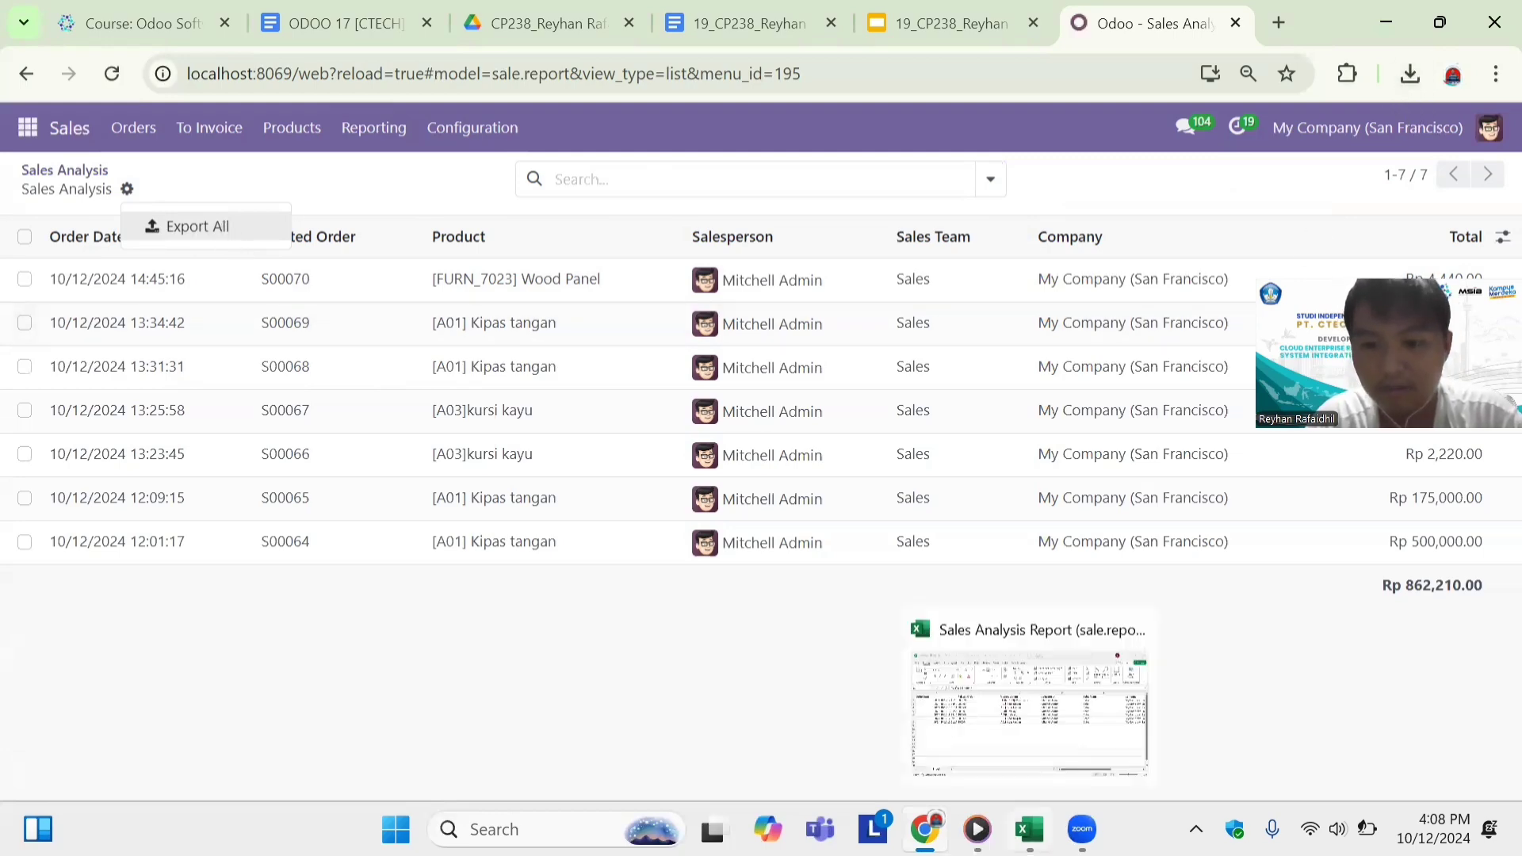
click(1029, 829)
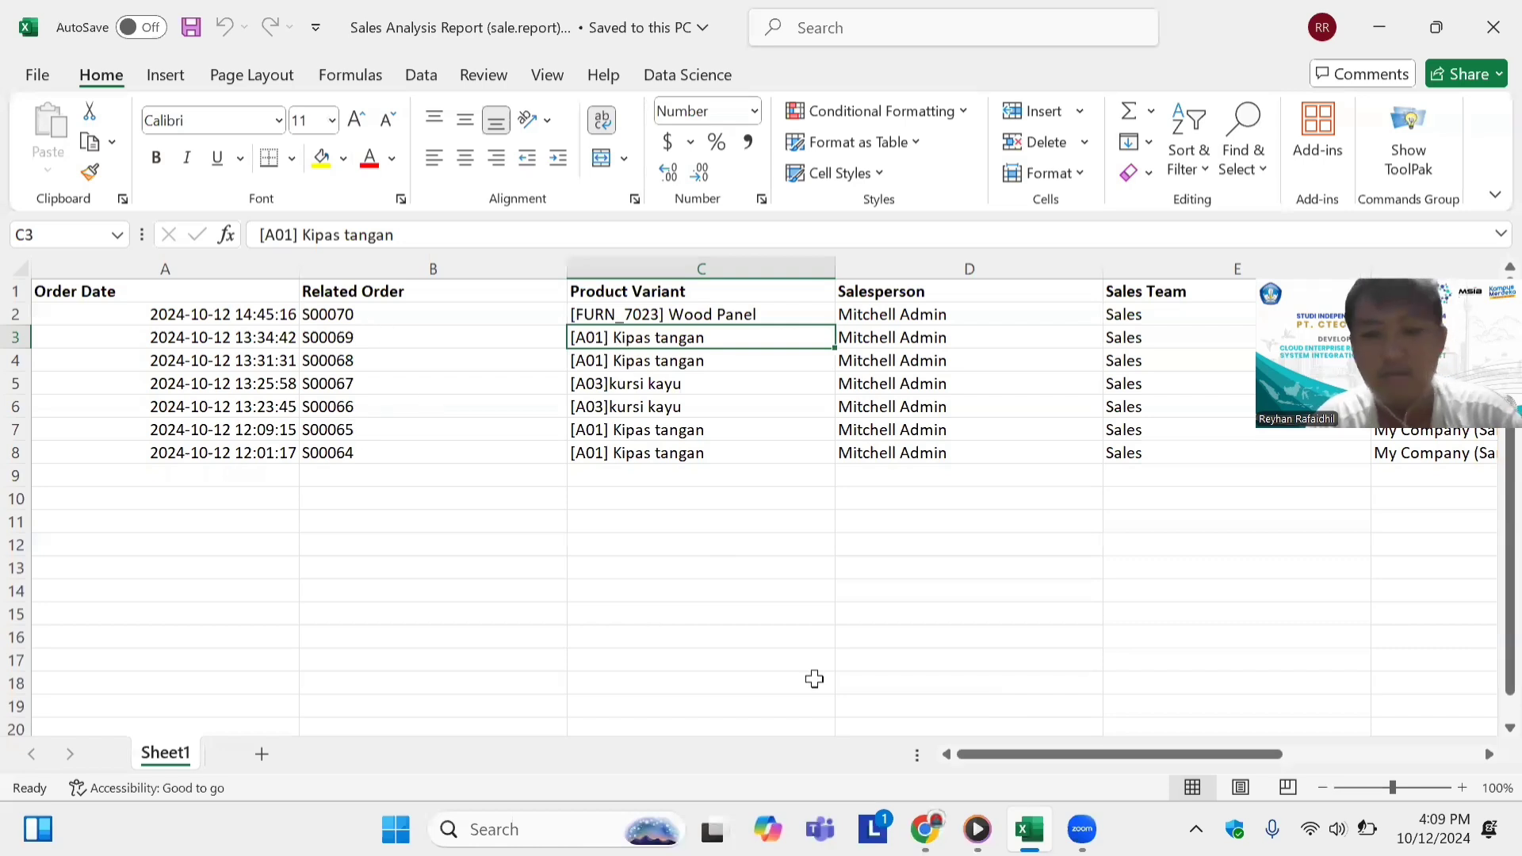
mouse_move(1082, 830)
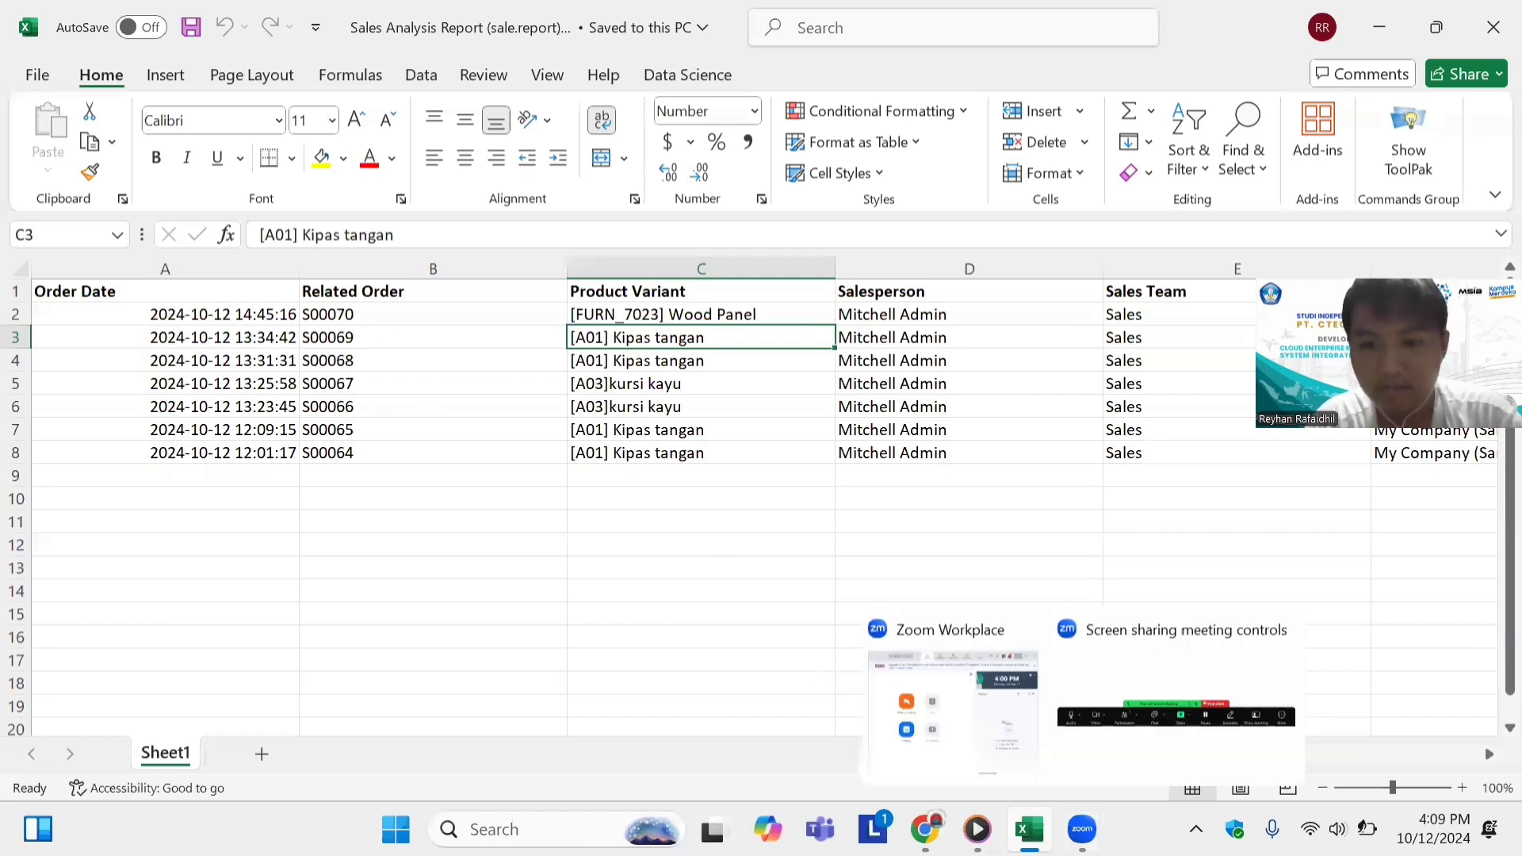
click(926, 829)
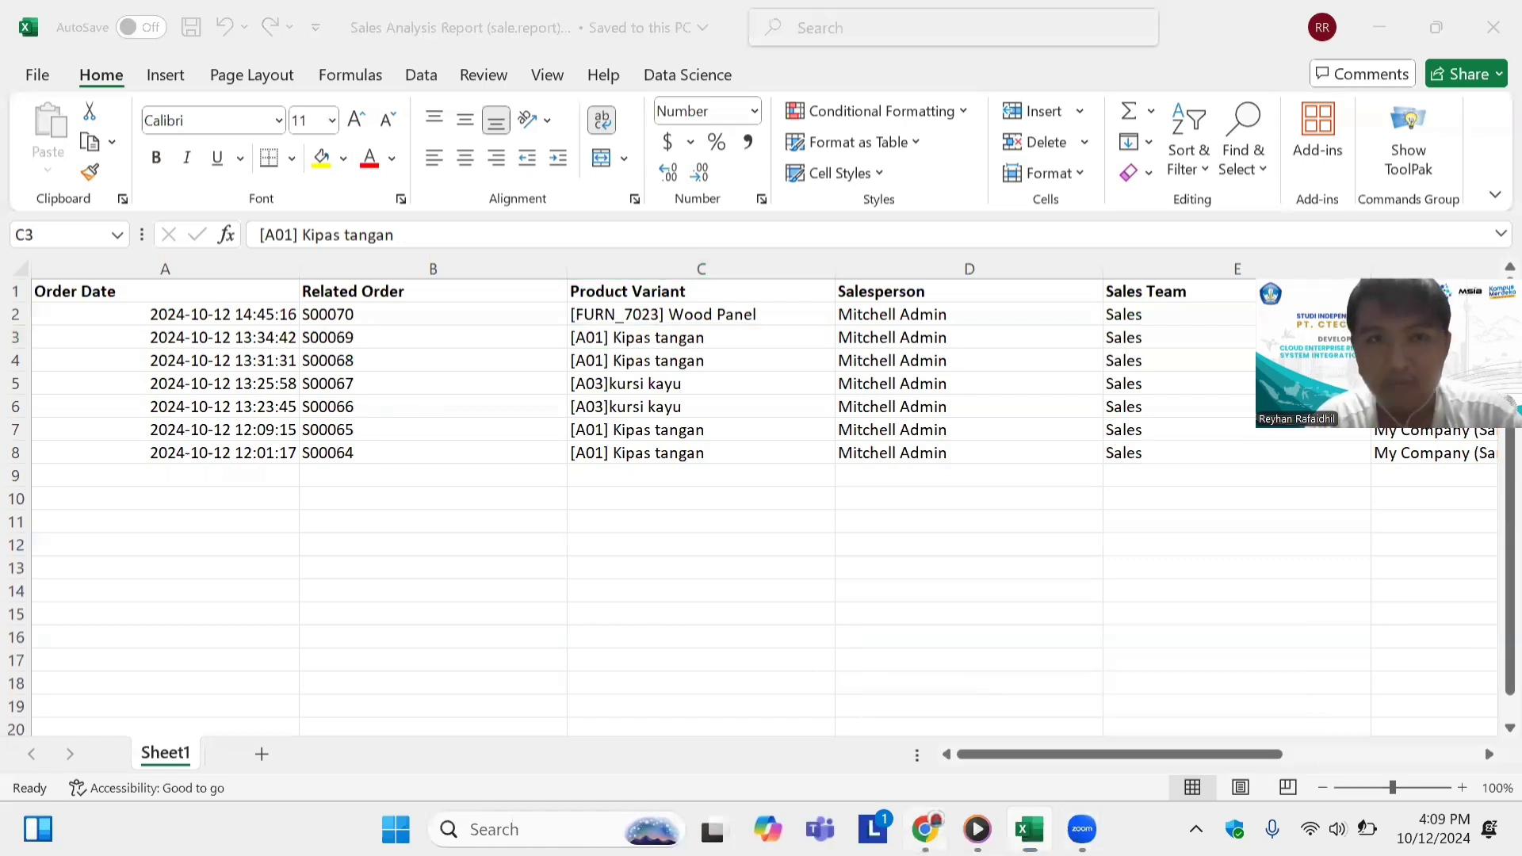
Switch to Odoo's Inventory app, open the Moves History report and look through the completed stock moves.
click(34, 133)
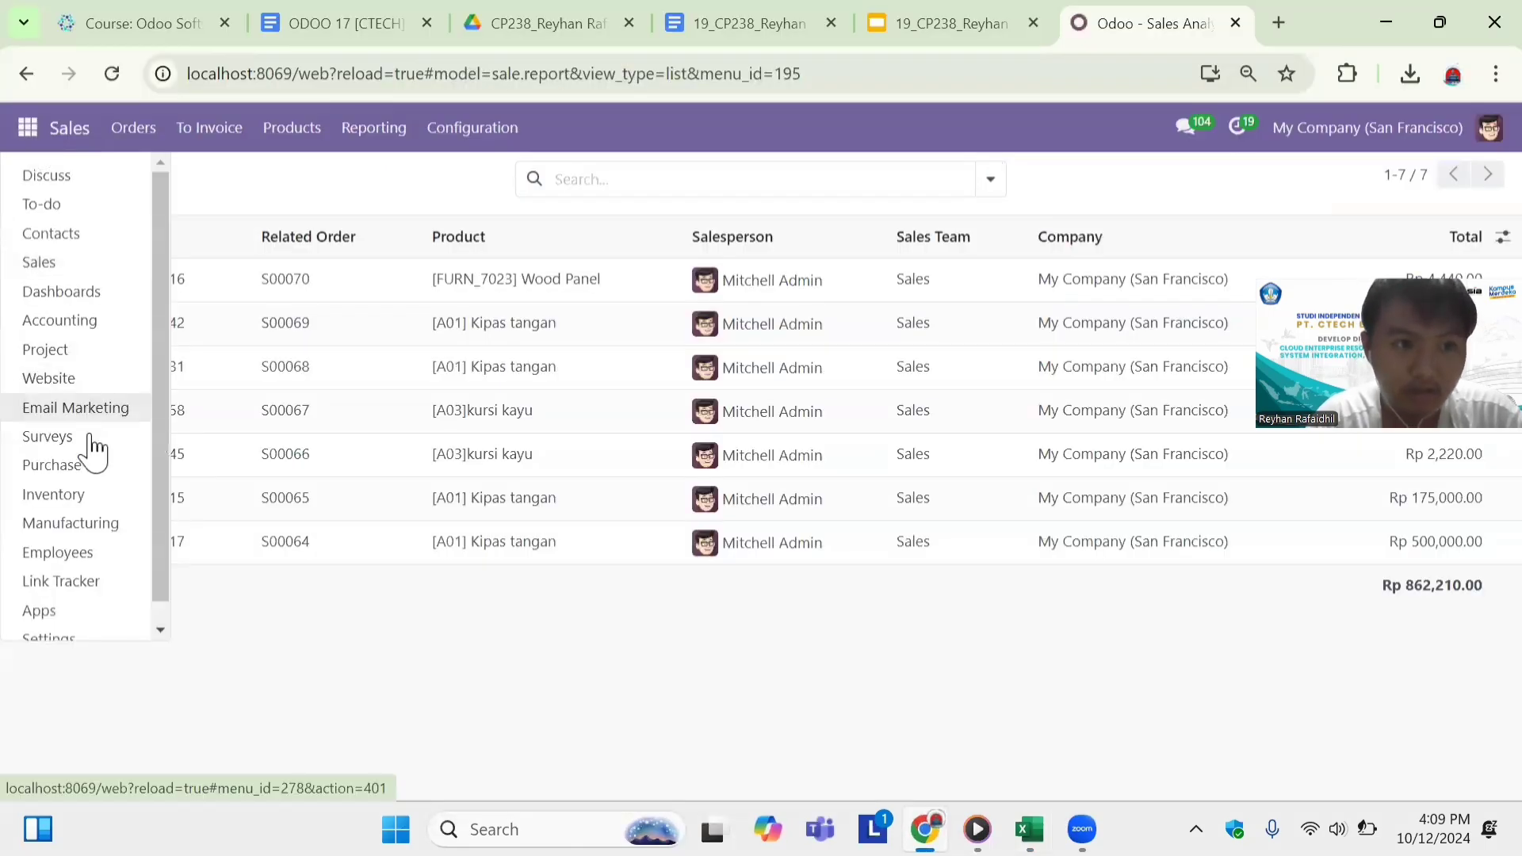
click(89, 493)
click(433, 131)
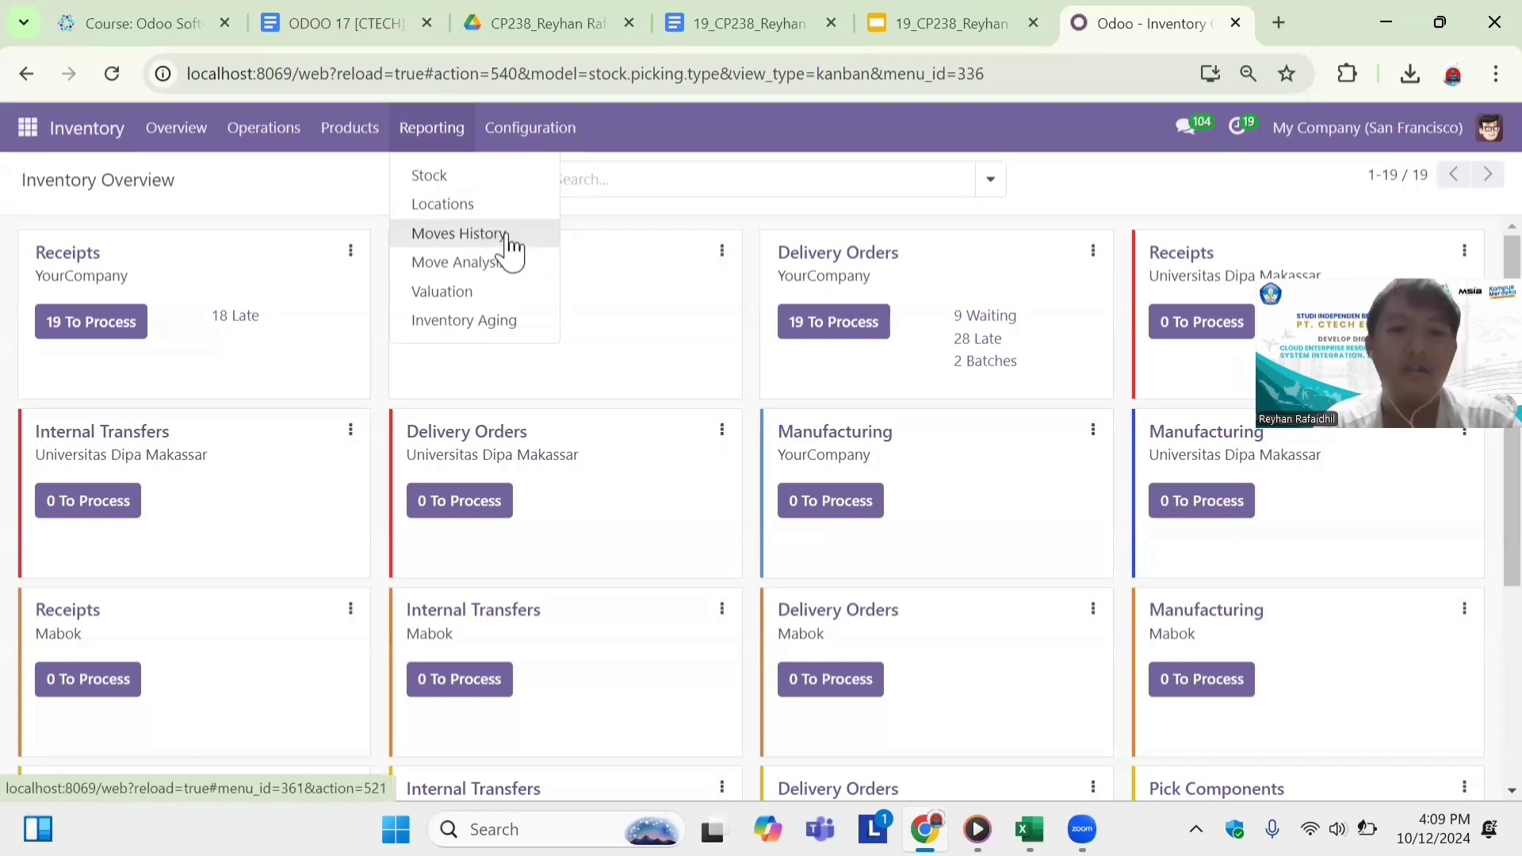
click(454, 234)
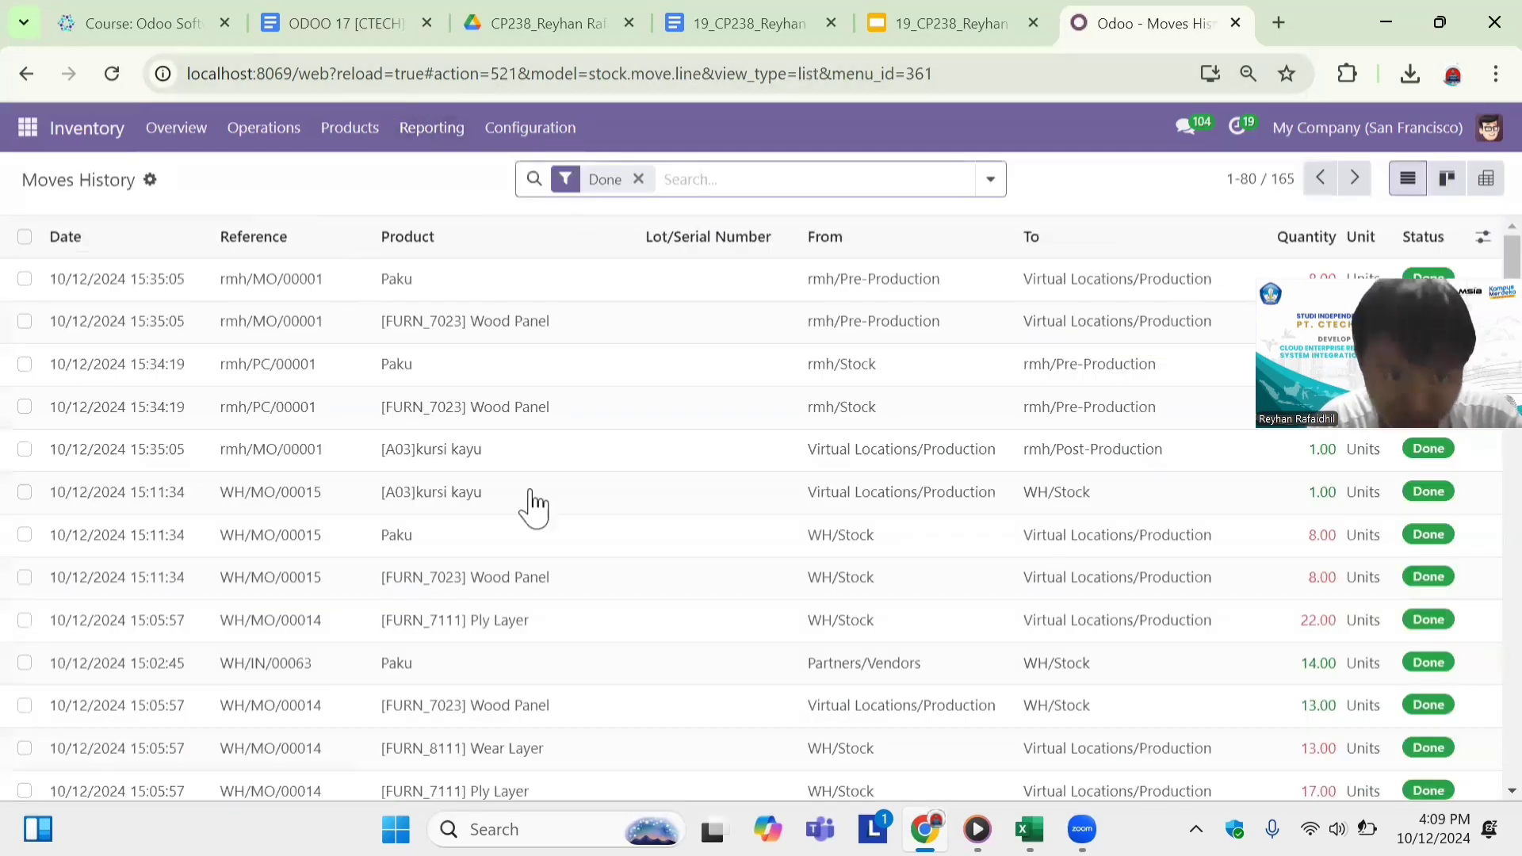
scroll(530, 504, down, 4)
scroll(533, 506, up, 4)
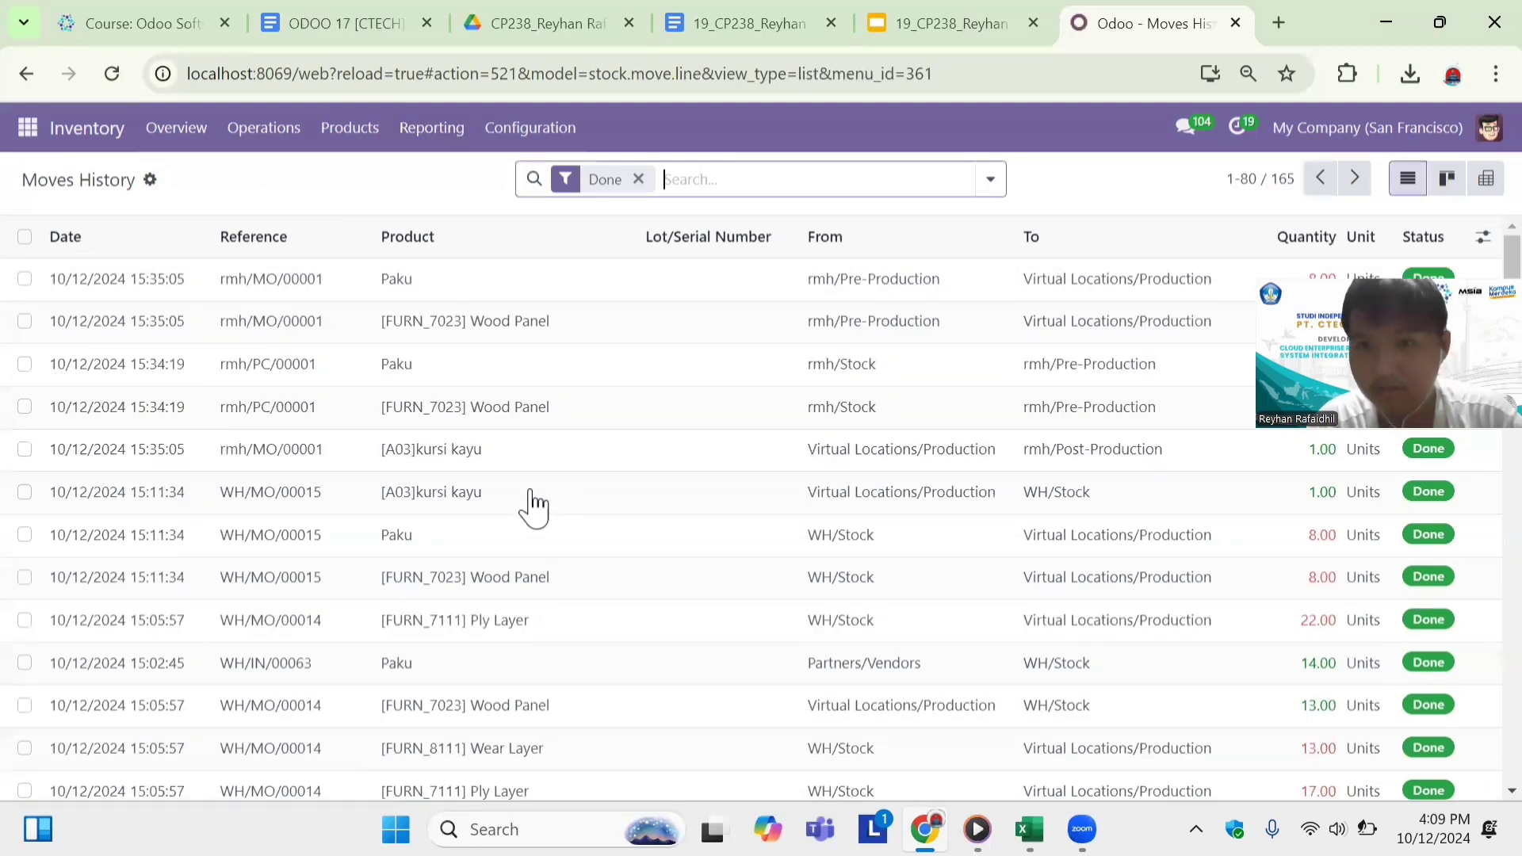
scroll(533, 504, down, 1)
scroll(534, 510, up, 1)
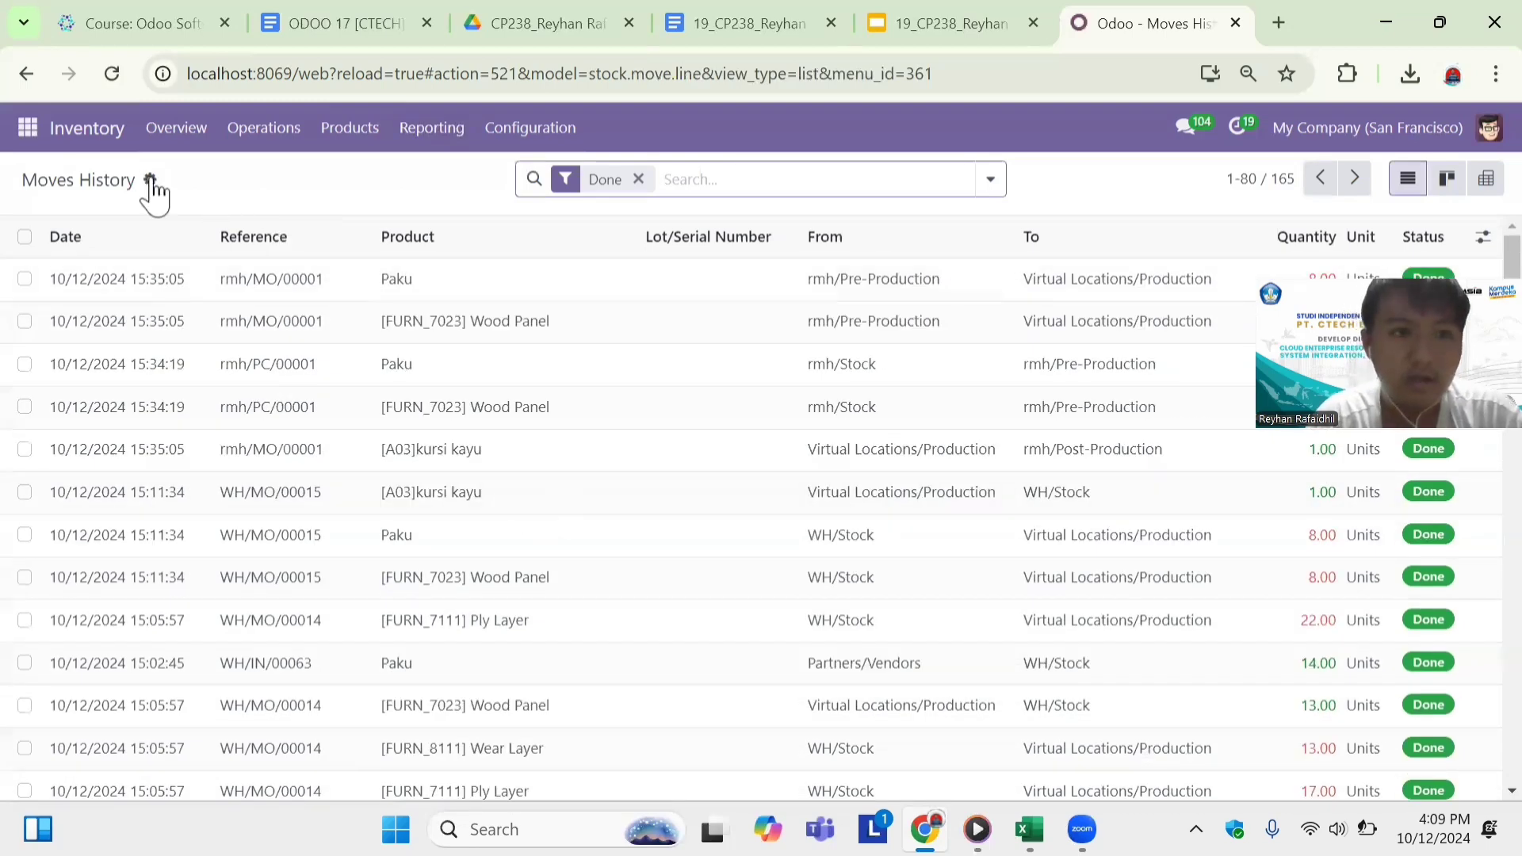
scroll(615, 504, down, 10)
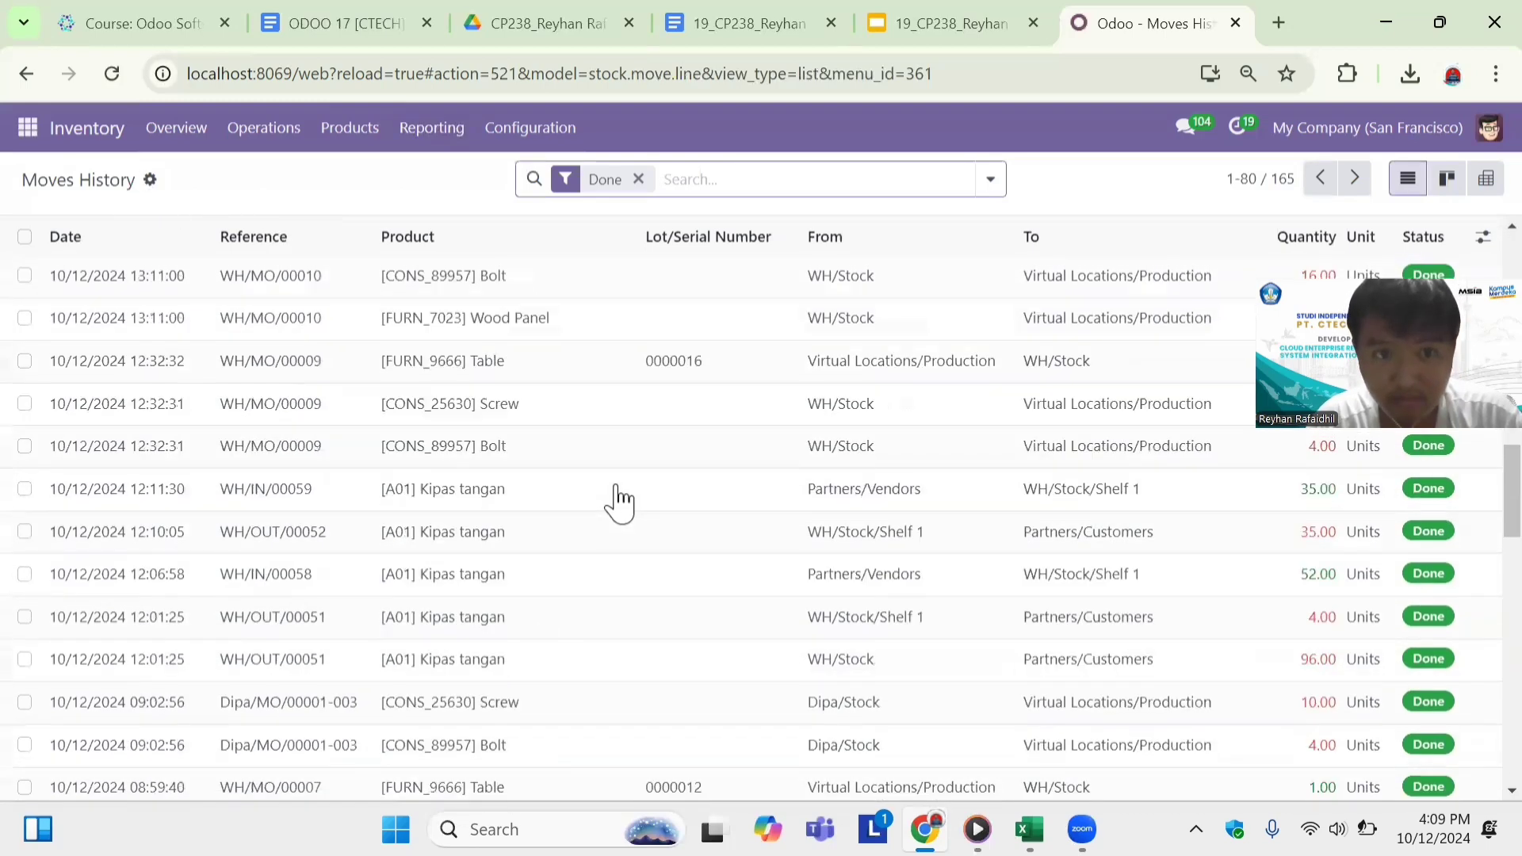
scroll(616, 503, up, 10)
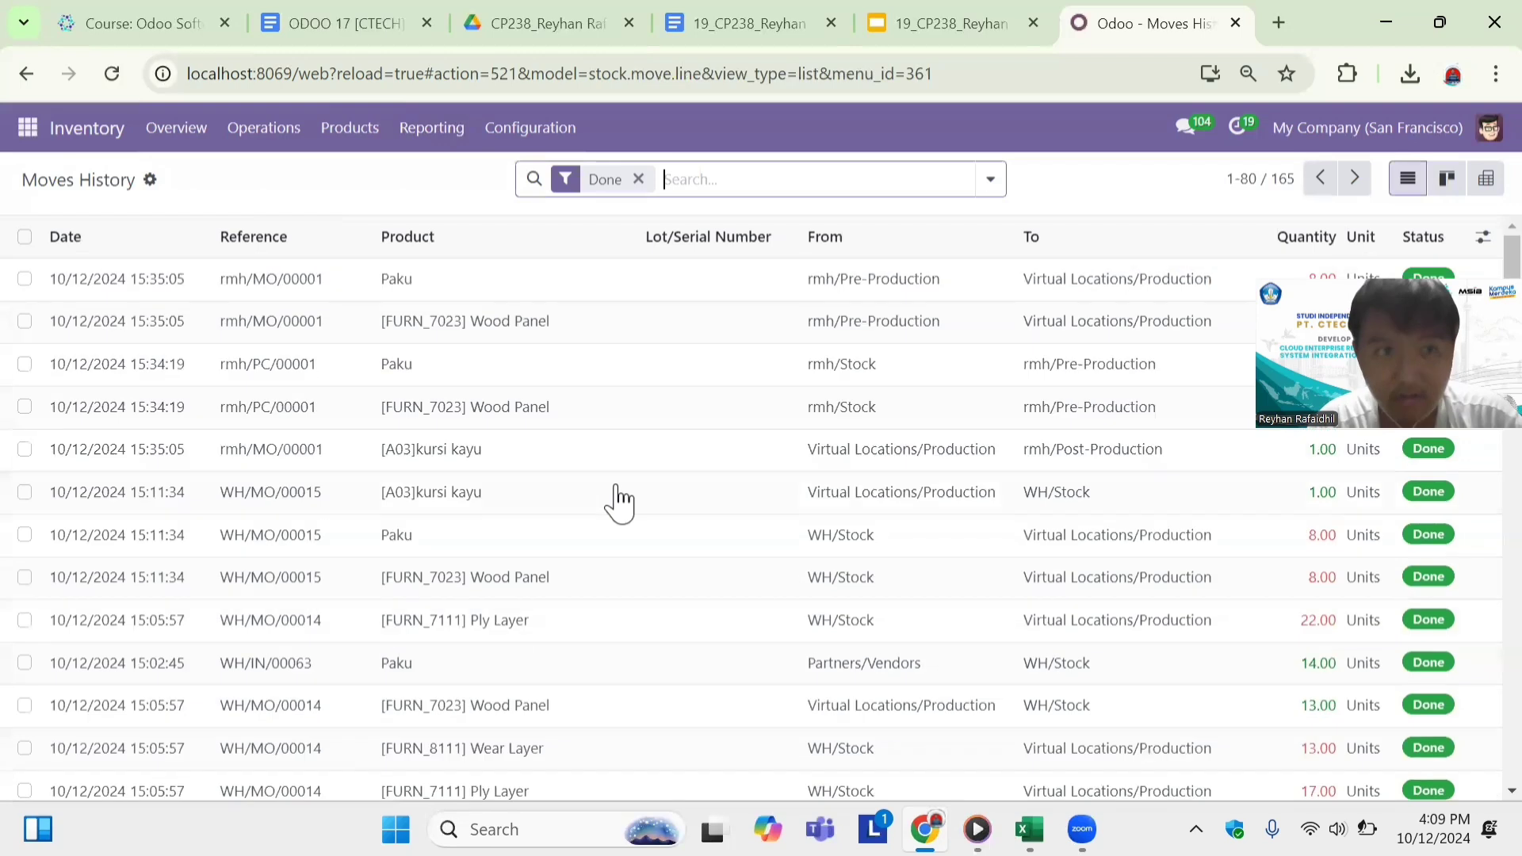
Export all records of the Moves History list to a spreadsheet and open the downloaded Product Moves workbook in Excel.
click(151, 182)
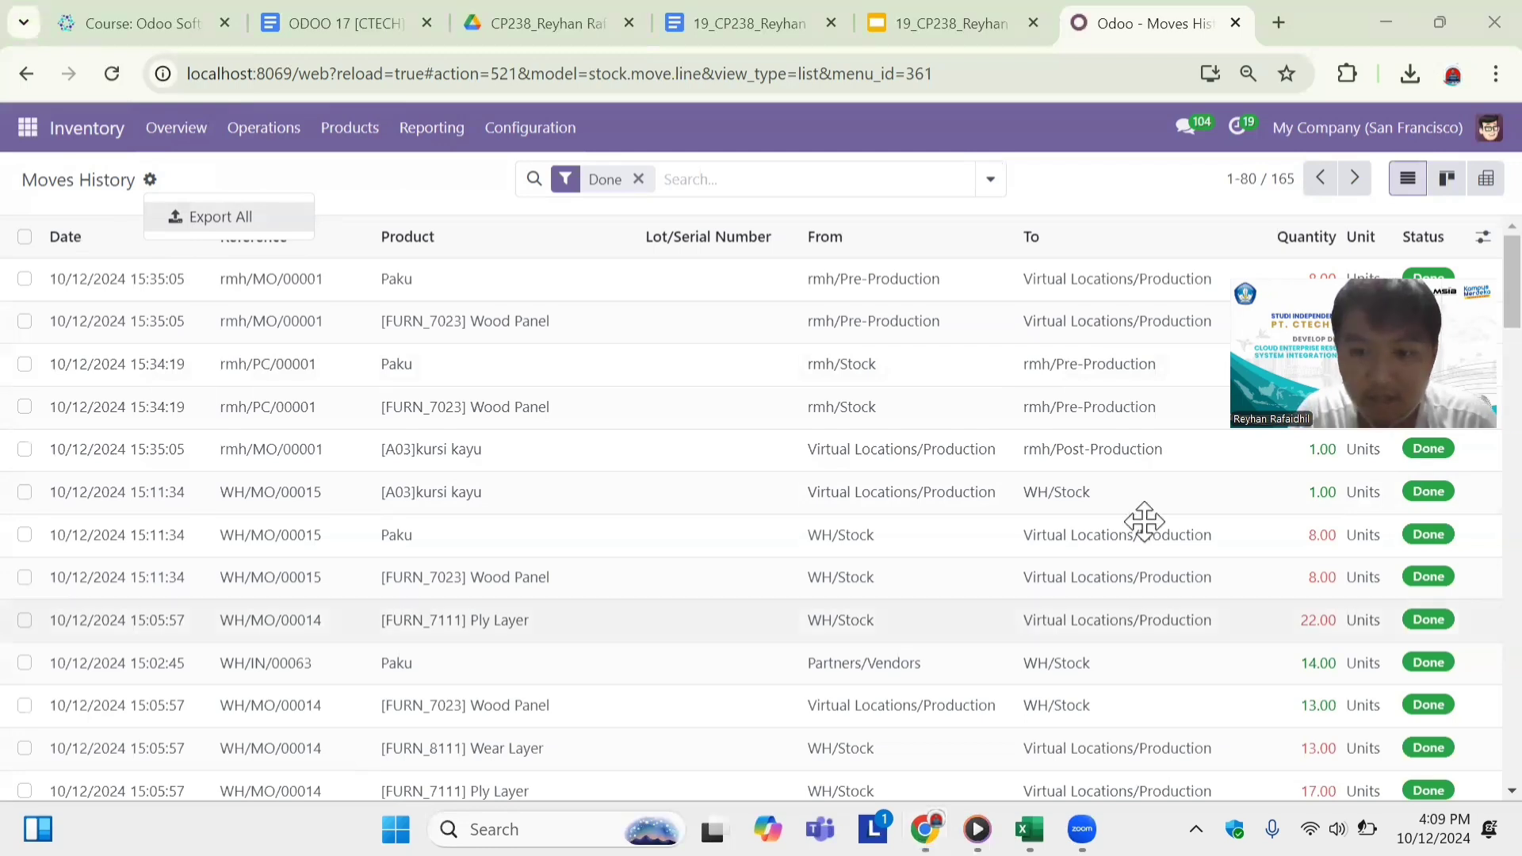
mouse_move(1030, 829)
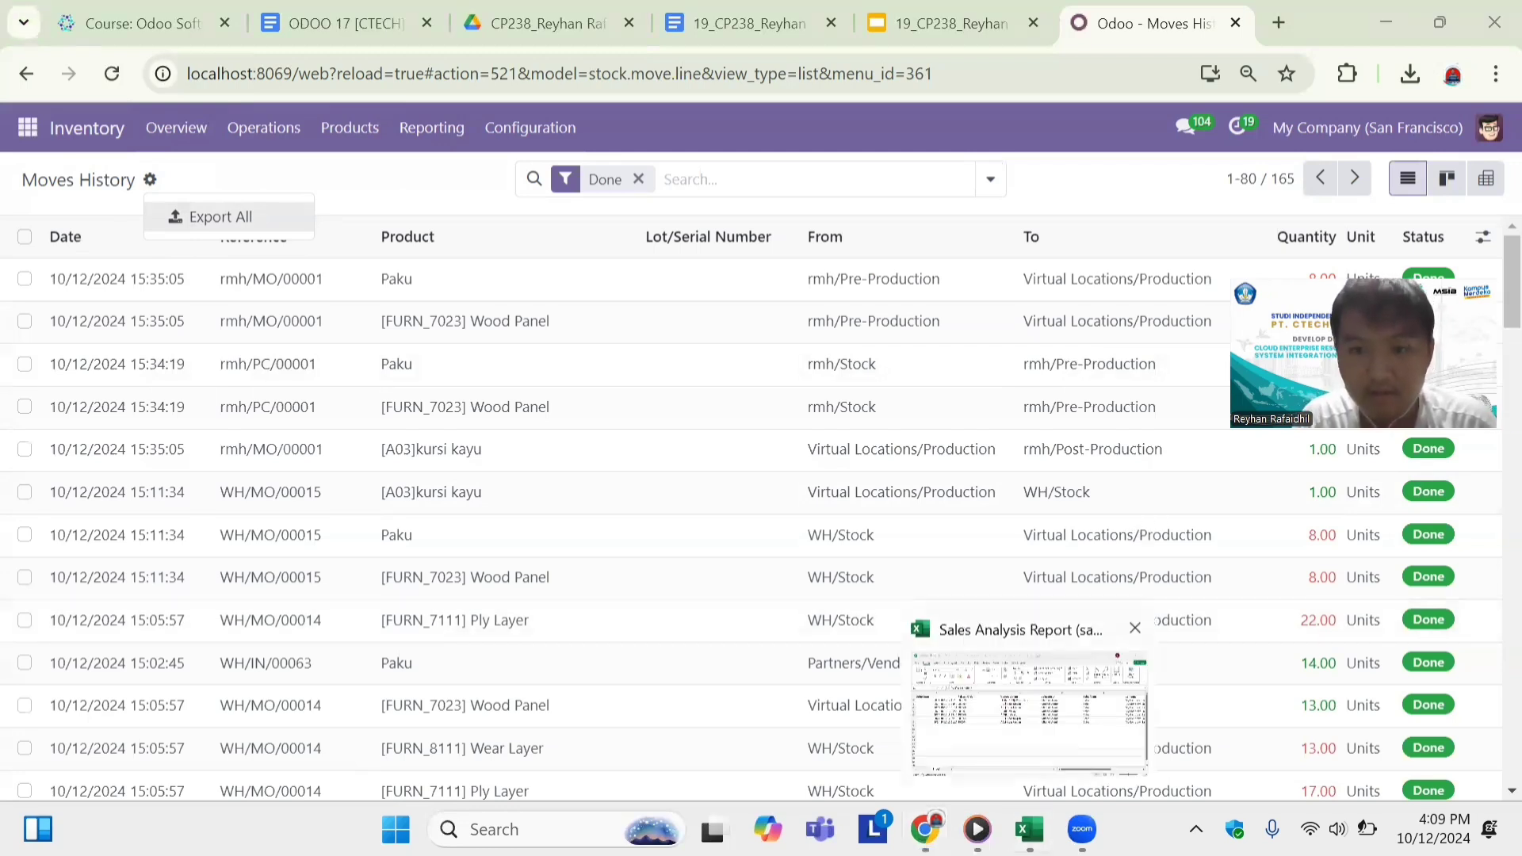
click(243, 218)
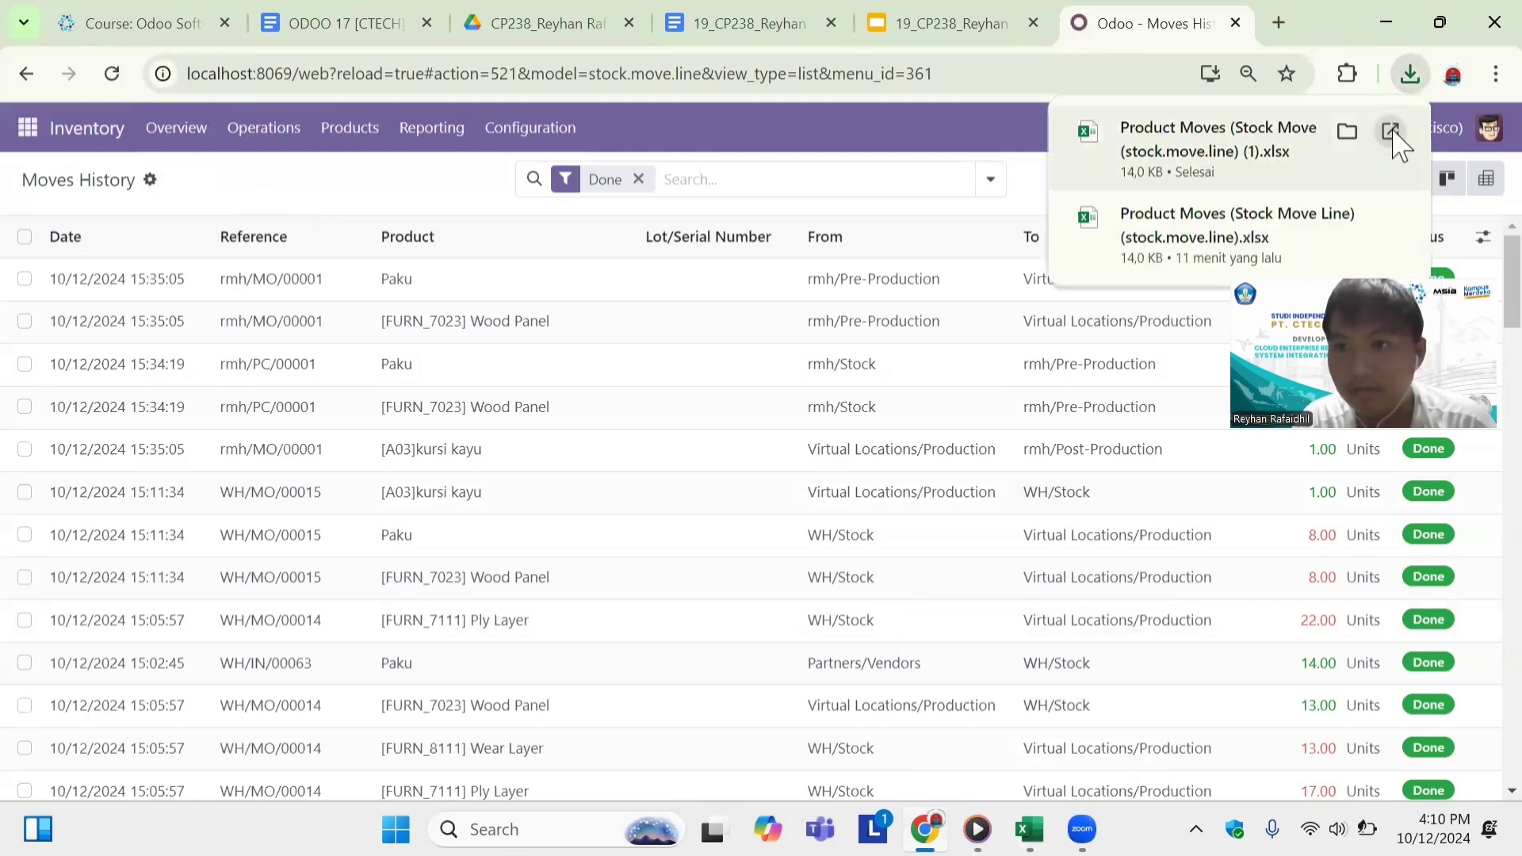
click(1393, 132)
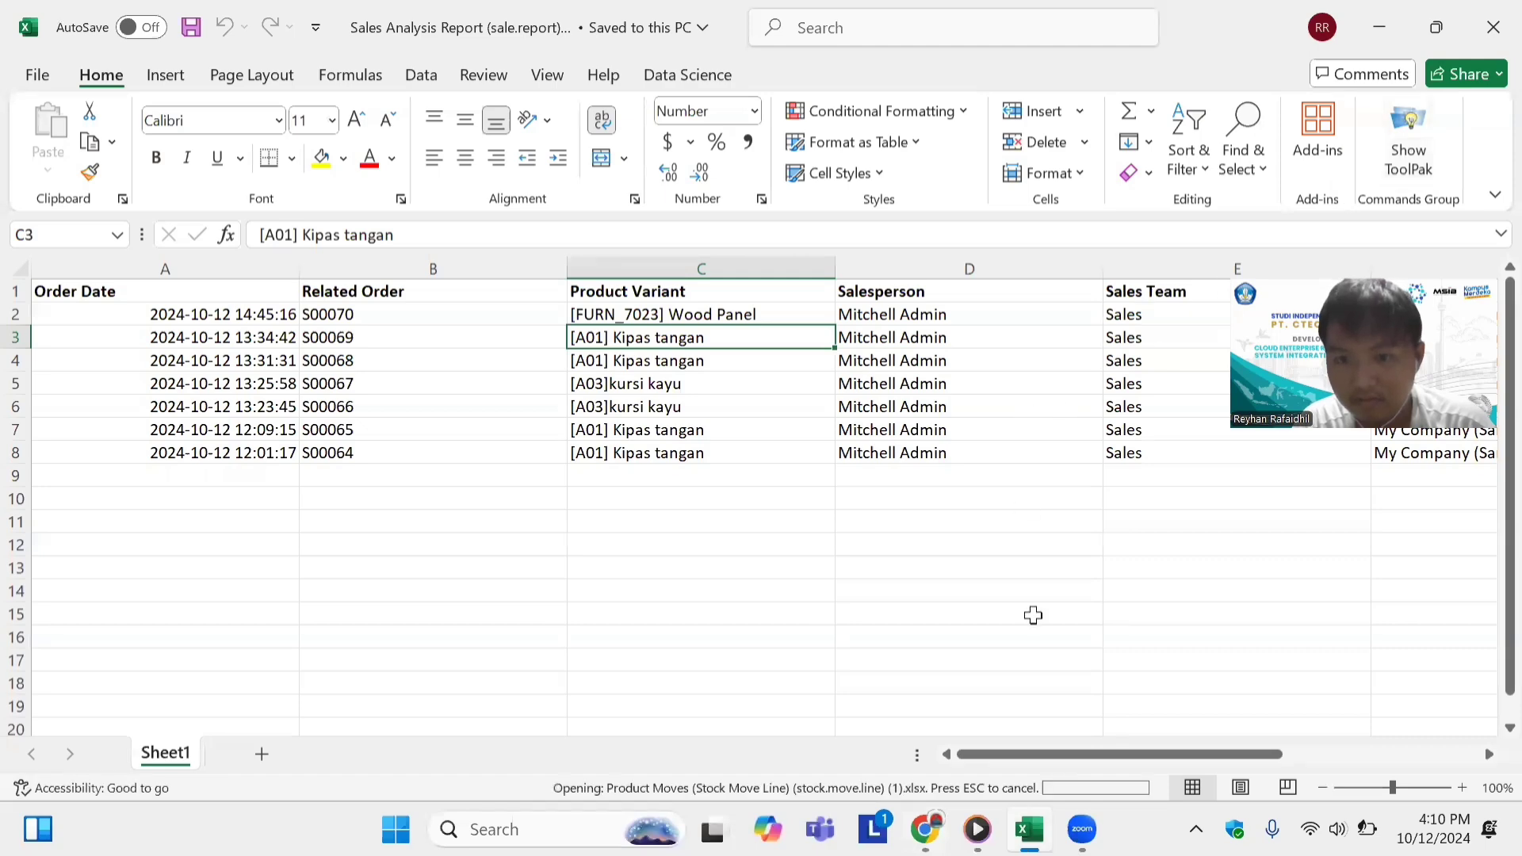
Return to the Sales Analysis Report workbook and examine the Kipas tangan and kursi kayu entries in the Product Variant column.
mouse_move(1029, 829)
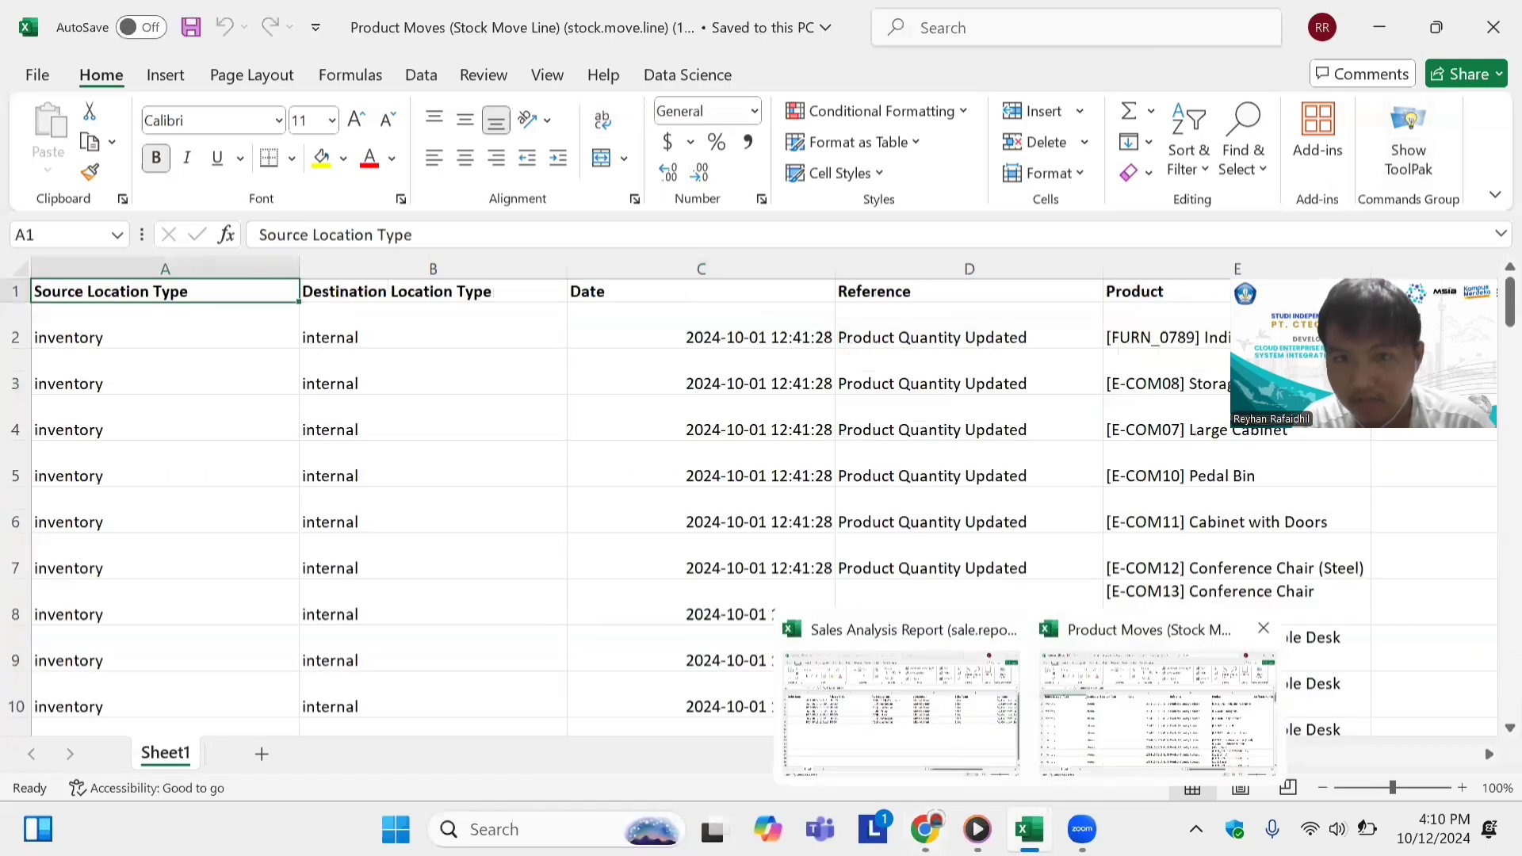
click(940, 706)
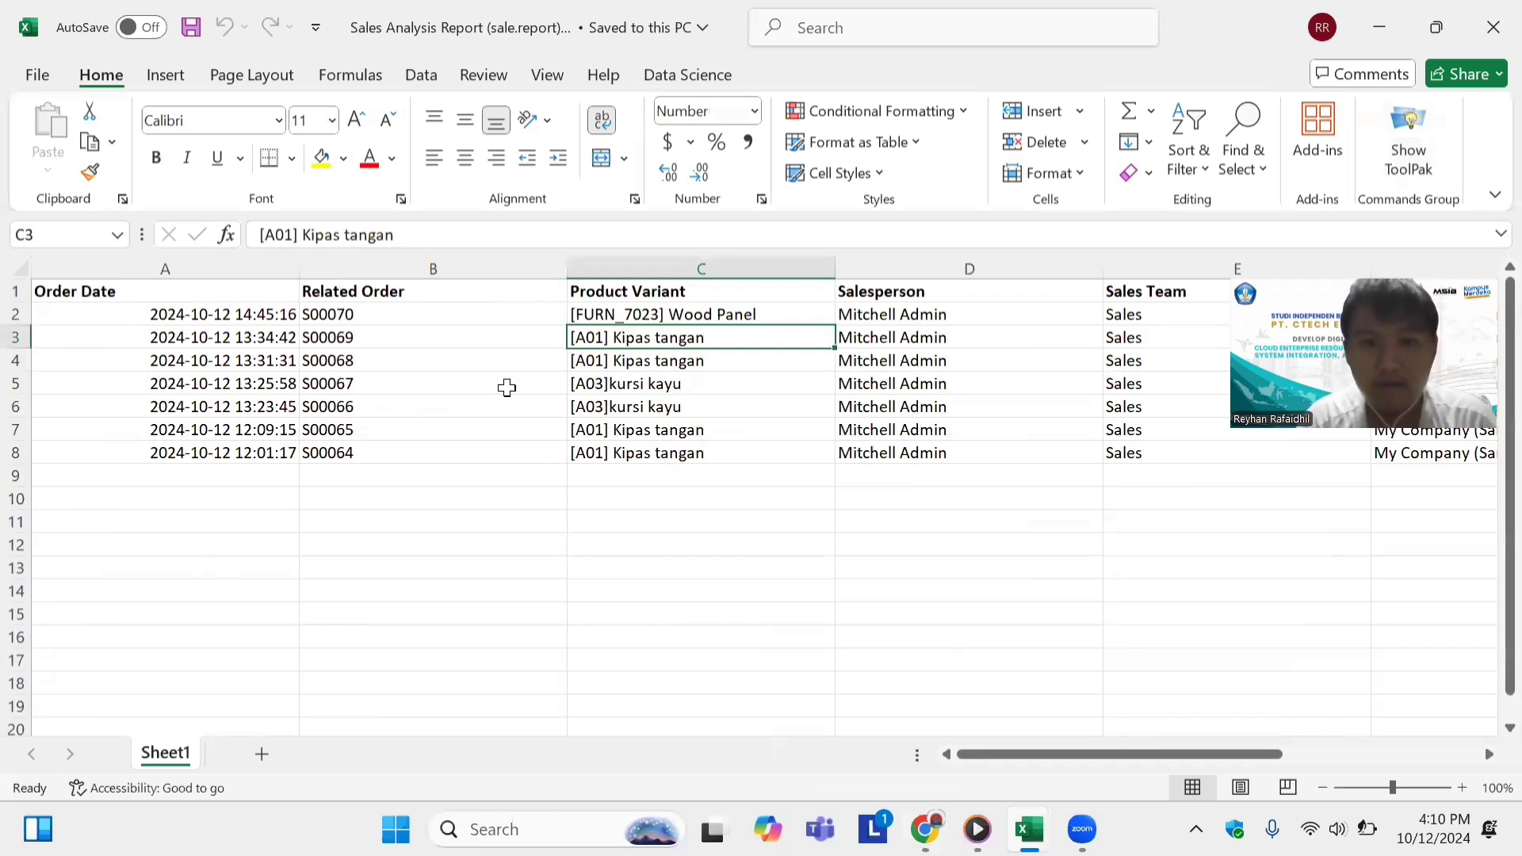
scroll(989, 402, right, 3)
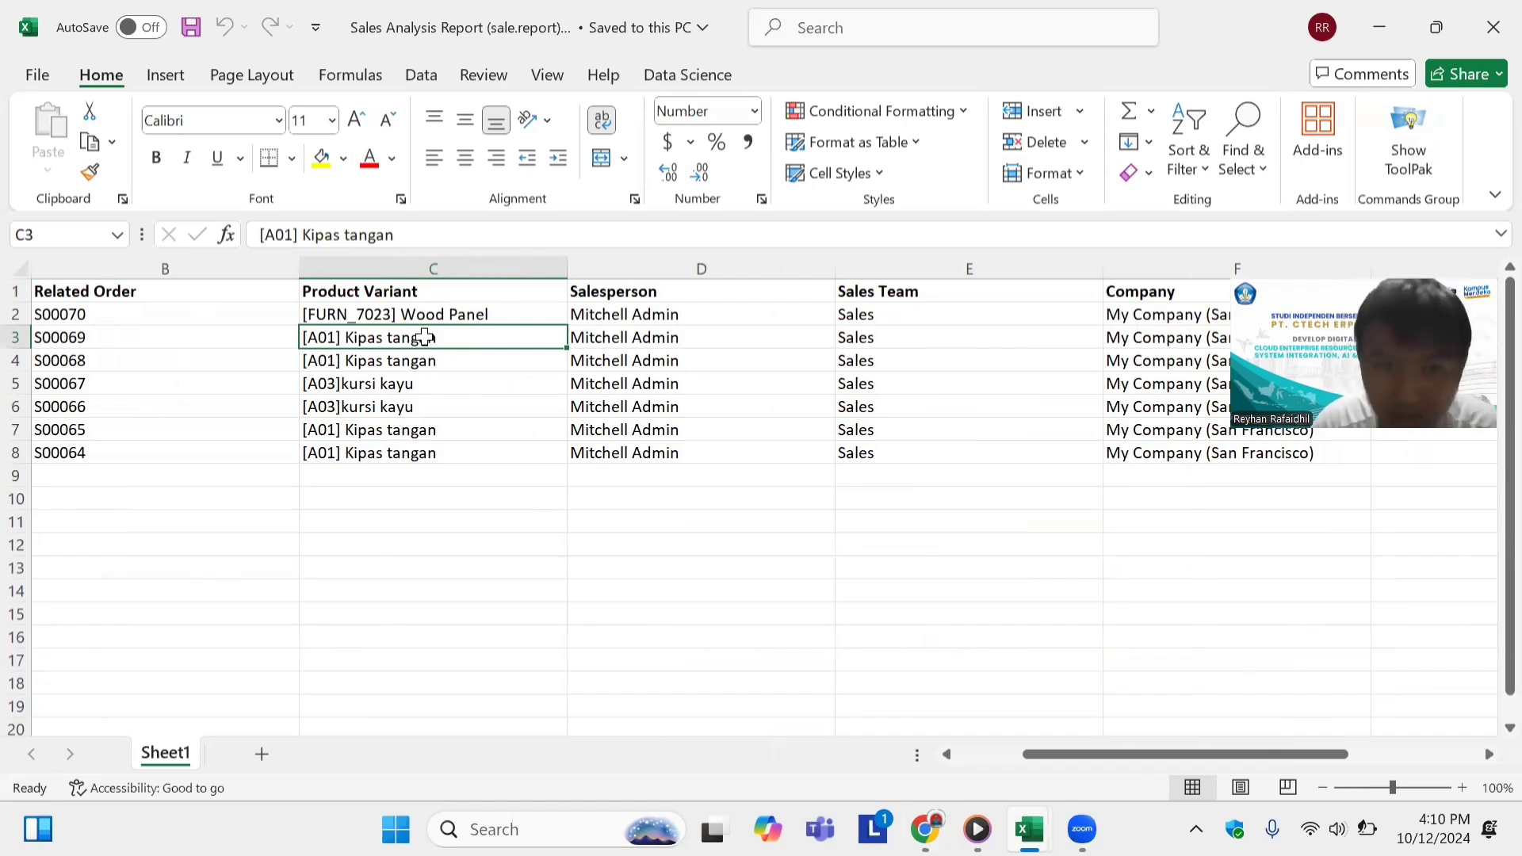
key(Down)
key(Down)
key(Down)
key(Down)
key(Down)
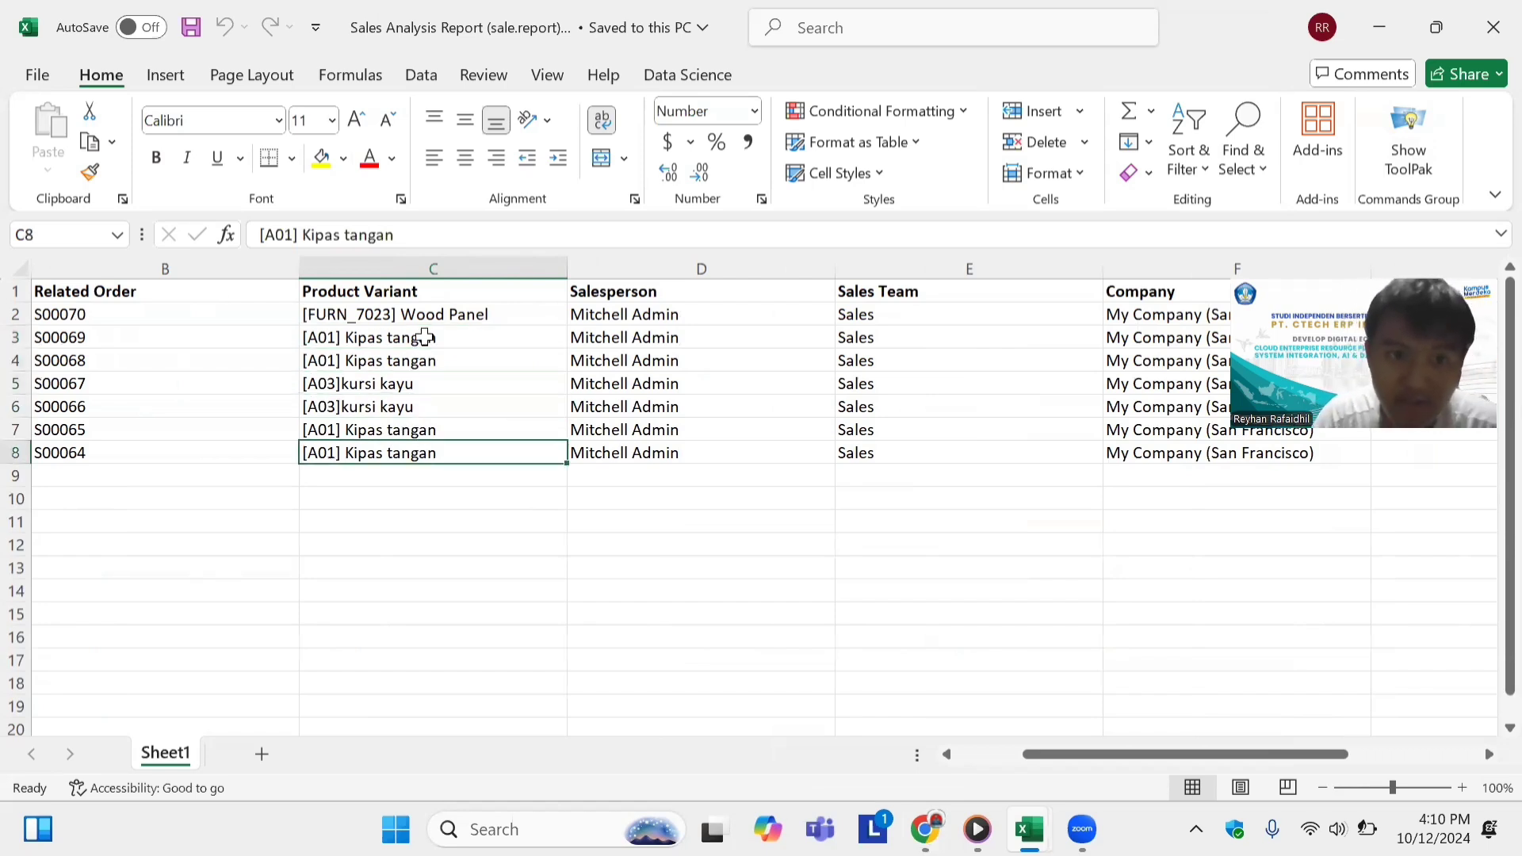
key(Up)
key(Up)
click(430, 341)
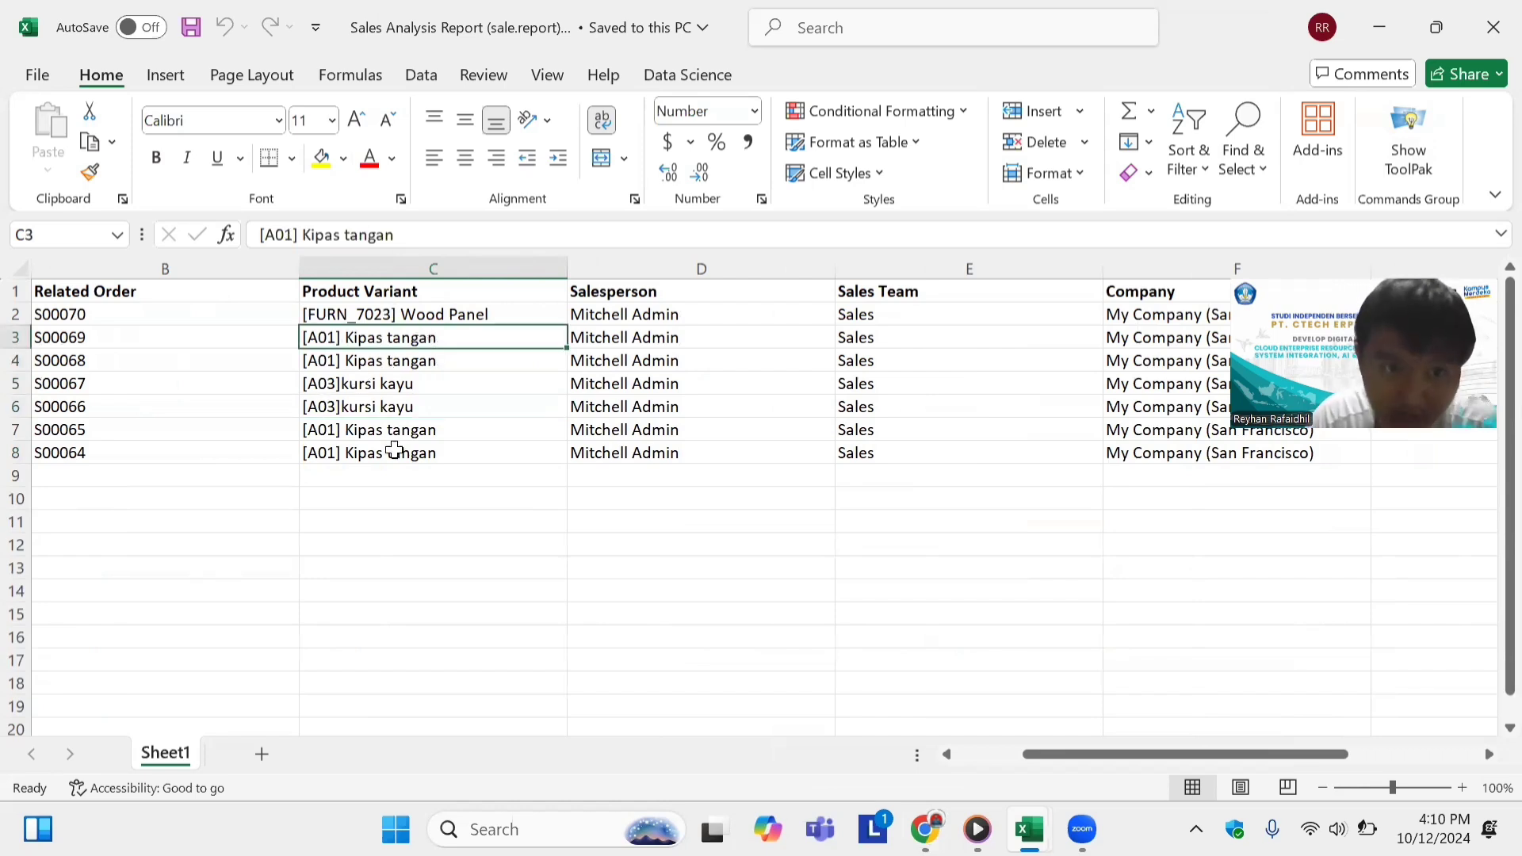
click(395, 402)
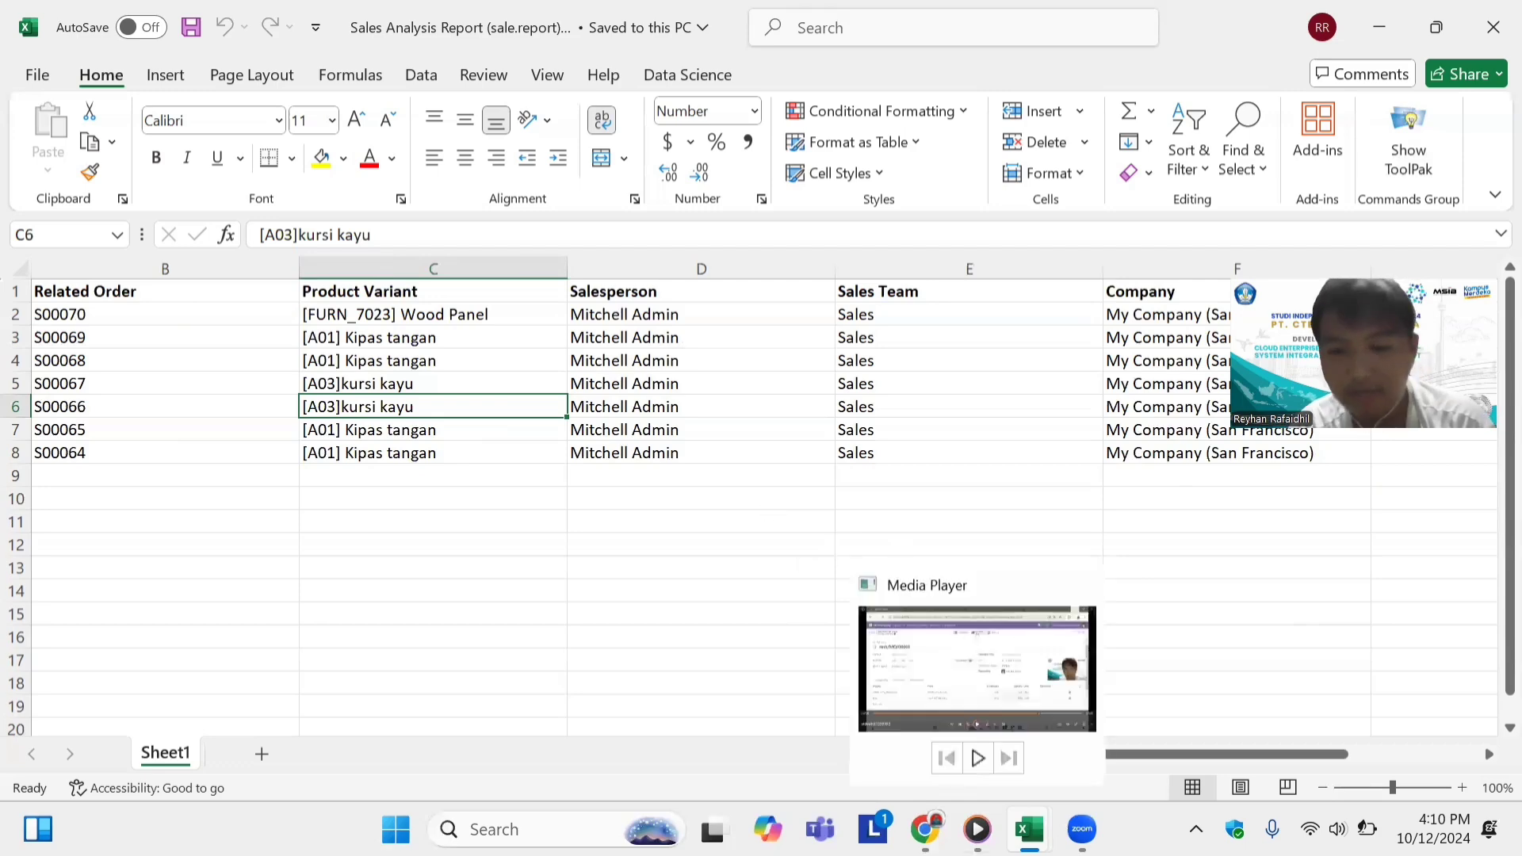
Bring up the Product Moves workbook and browse its stock move rows down to the 12 October 2024 entries.
mouse_move(1029, 829)
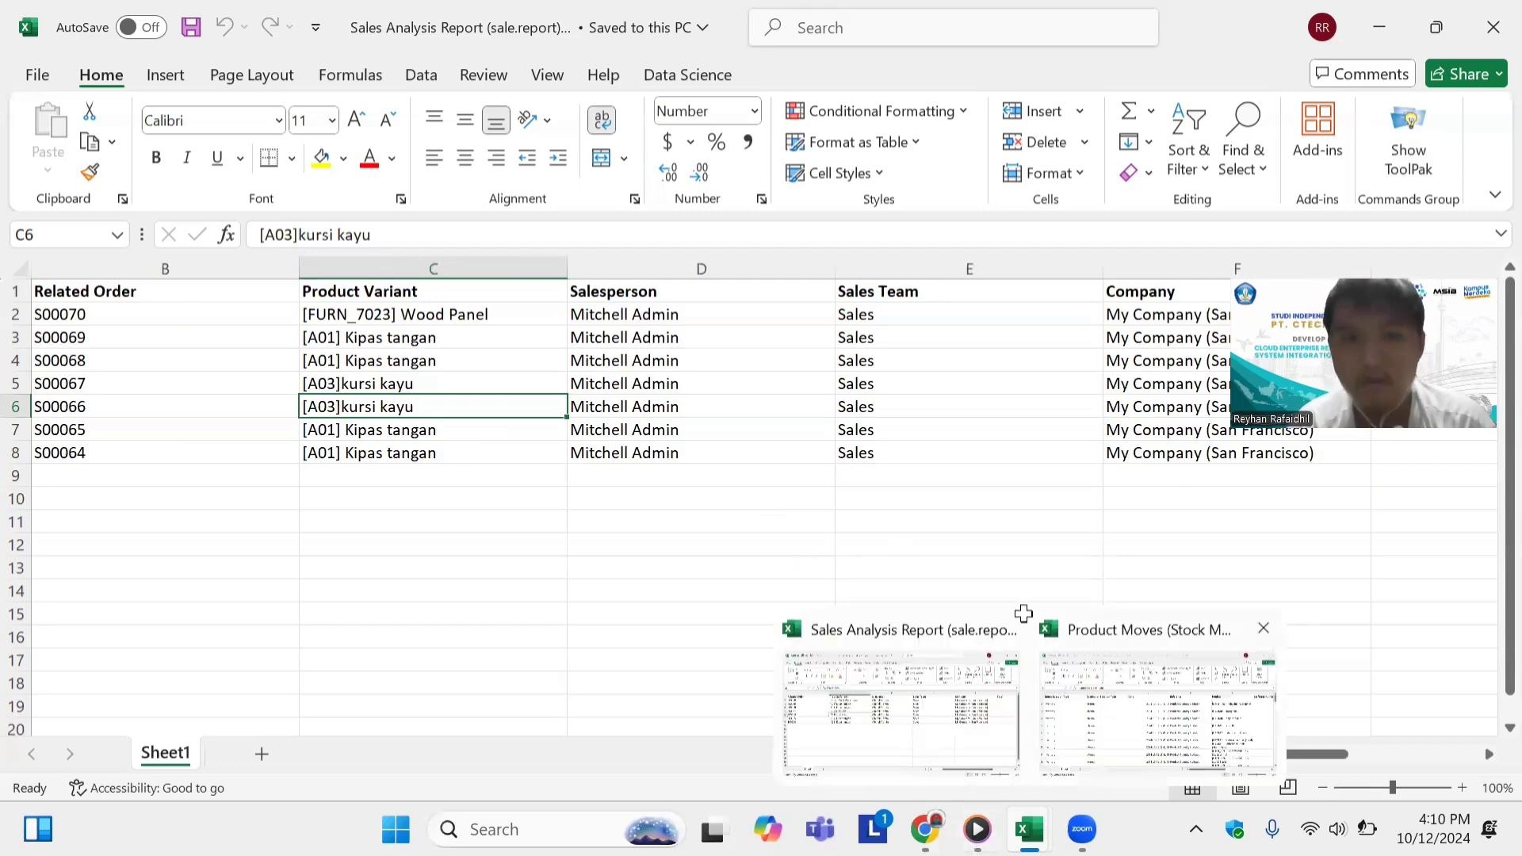
click(1055, 630)
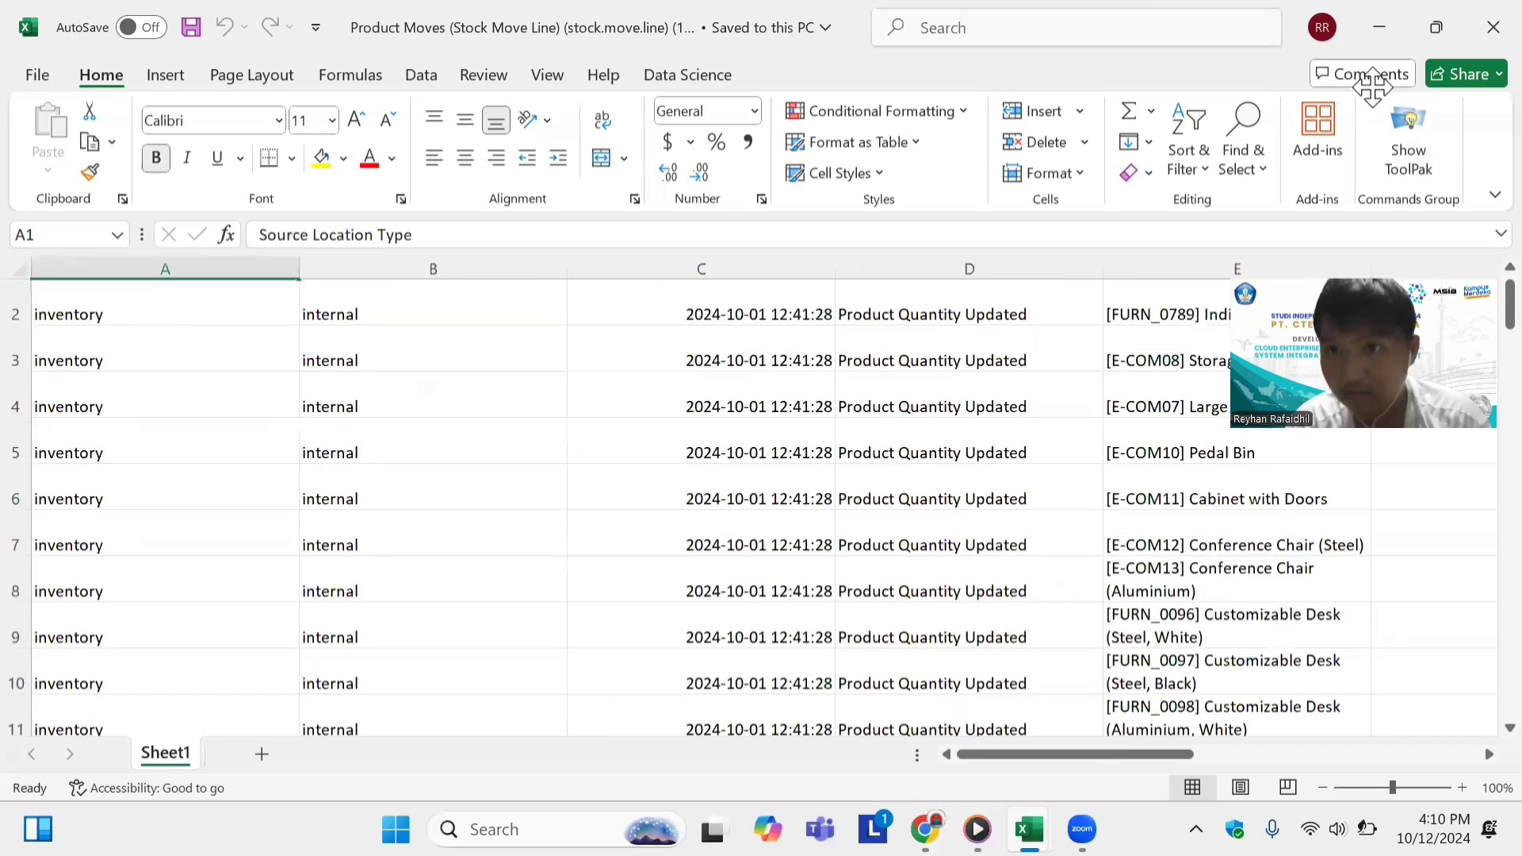
scroll(1249, 416, down, 4)
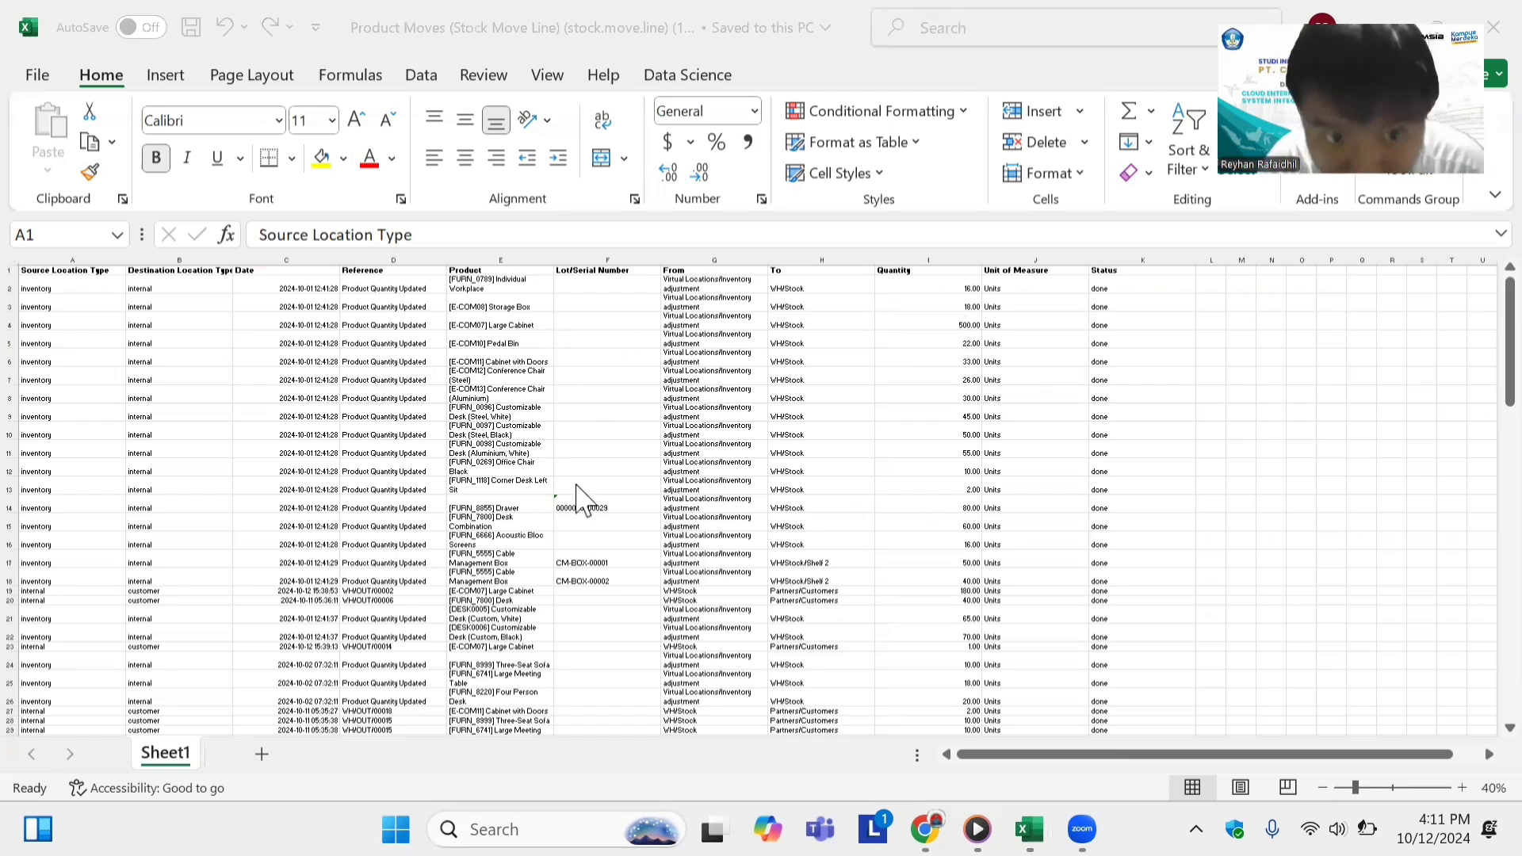
scroll(572, 529, down, 1)
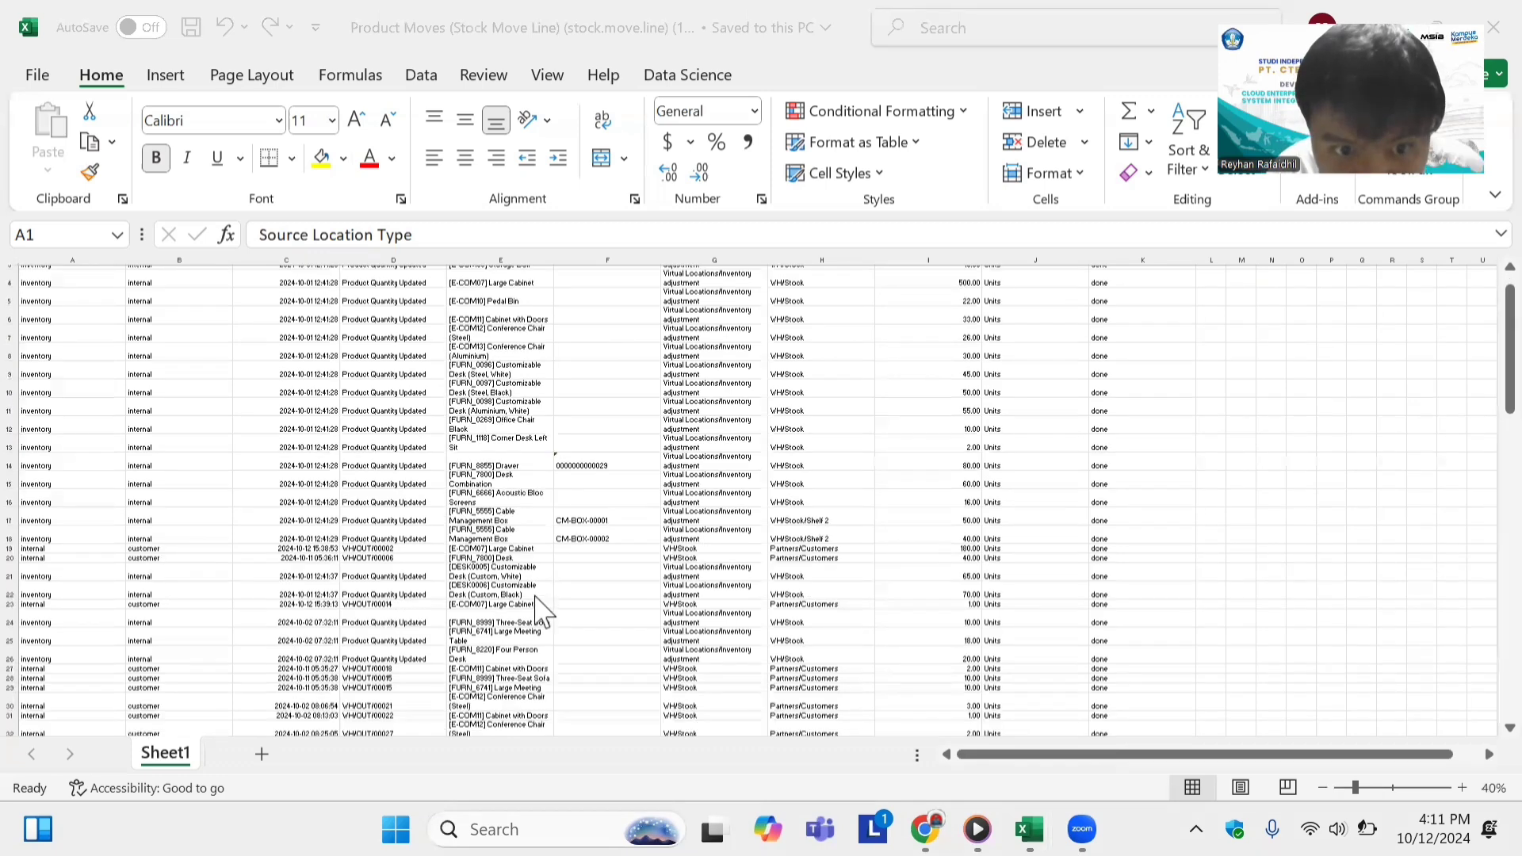
scroll(543, 650, down, 1)
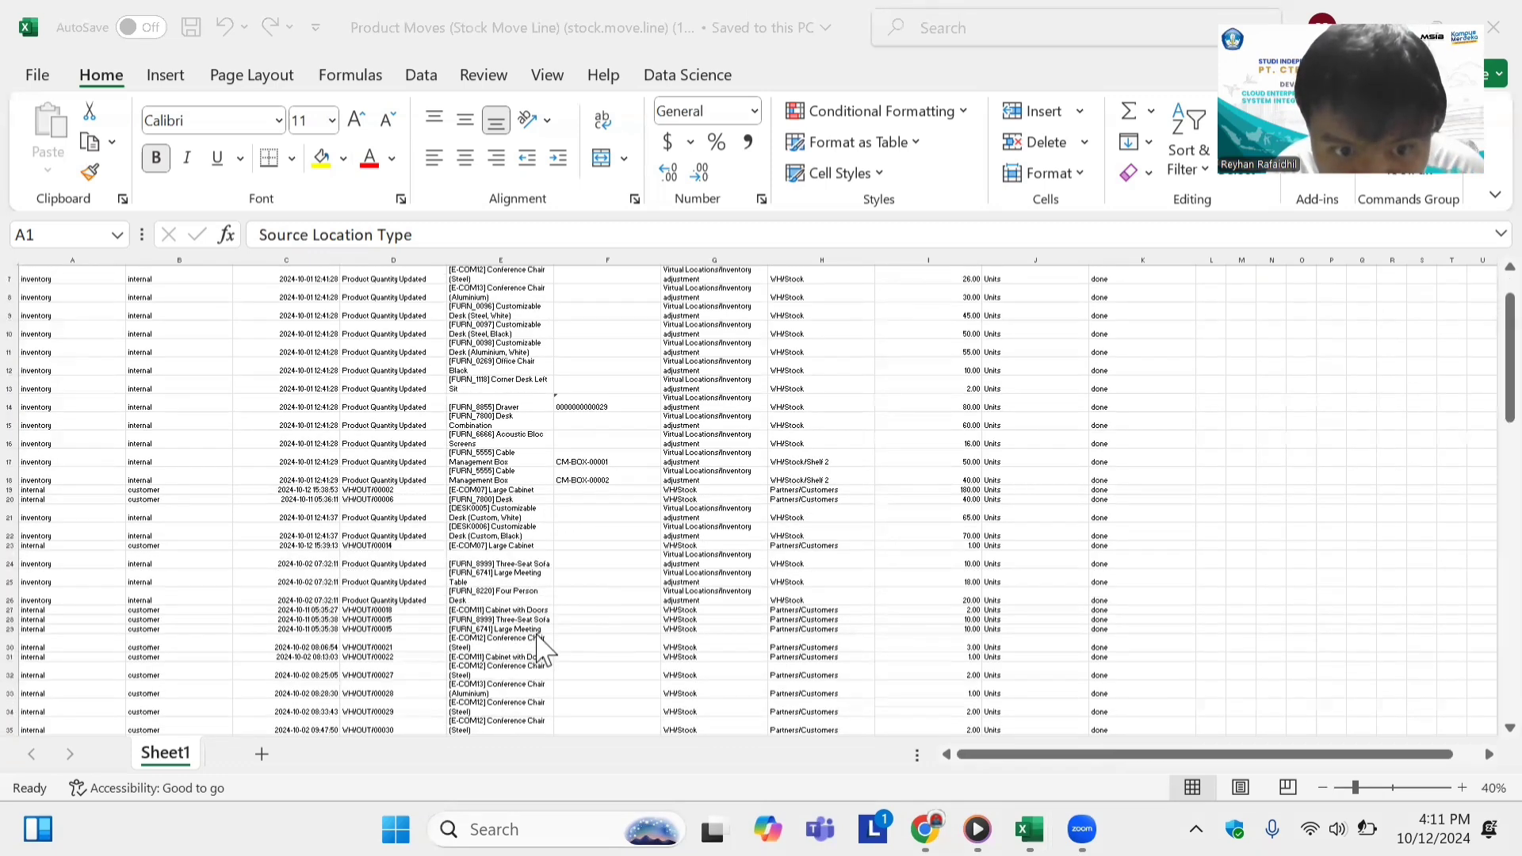
scroll(543, 650, down, 2)
scroll(544, 650, down, 8)
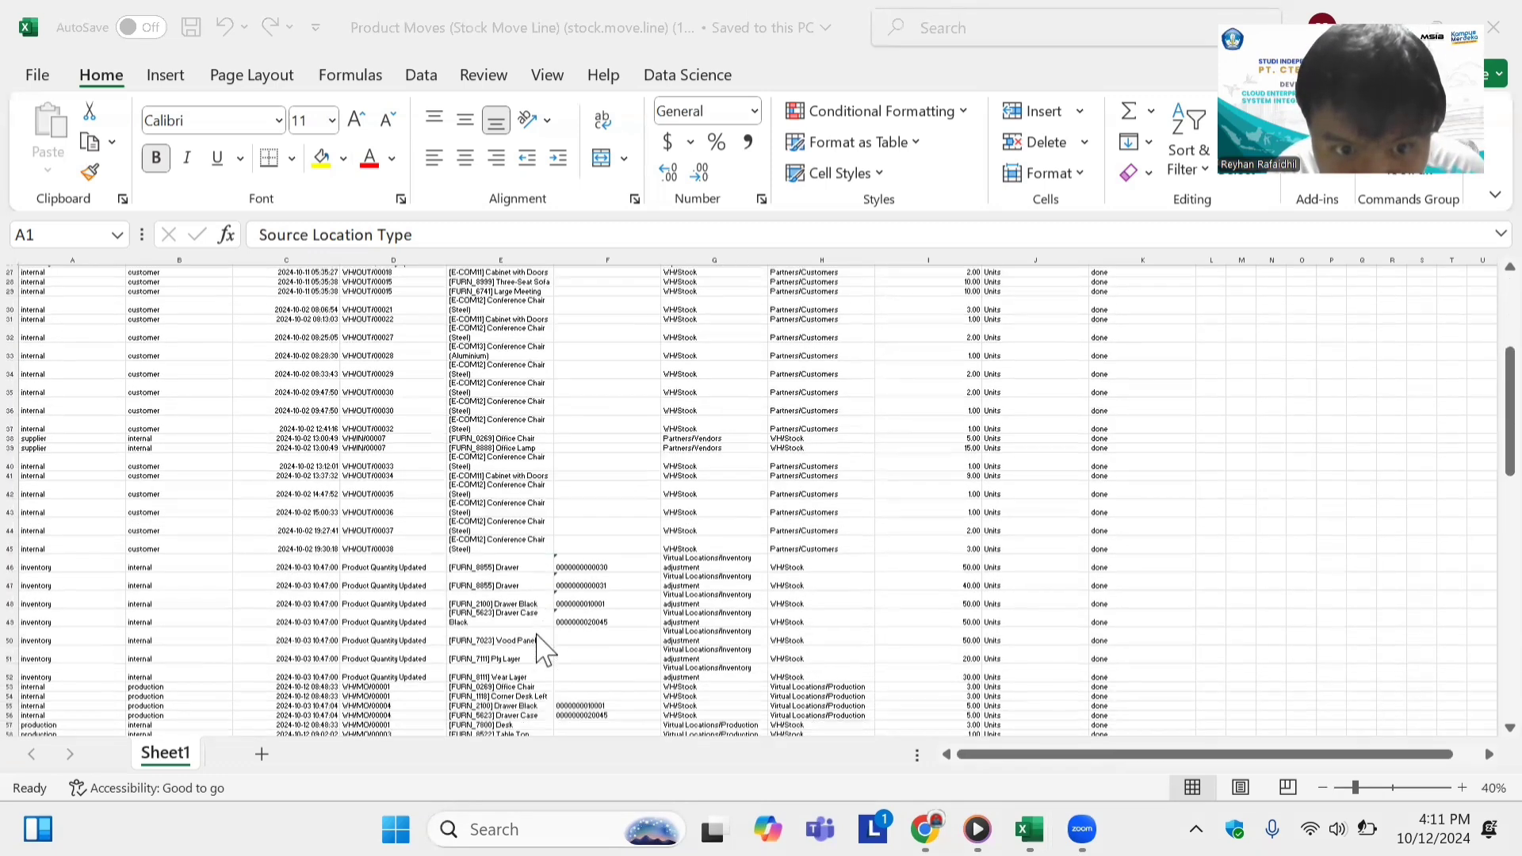
scroll(544, 650, down, 10)
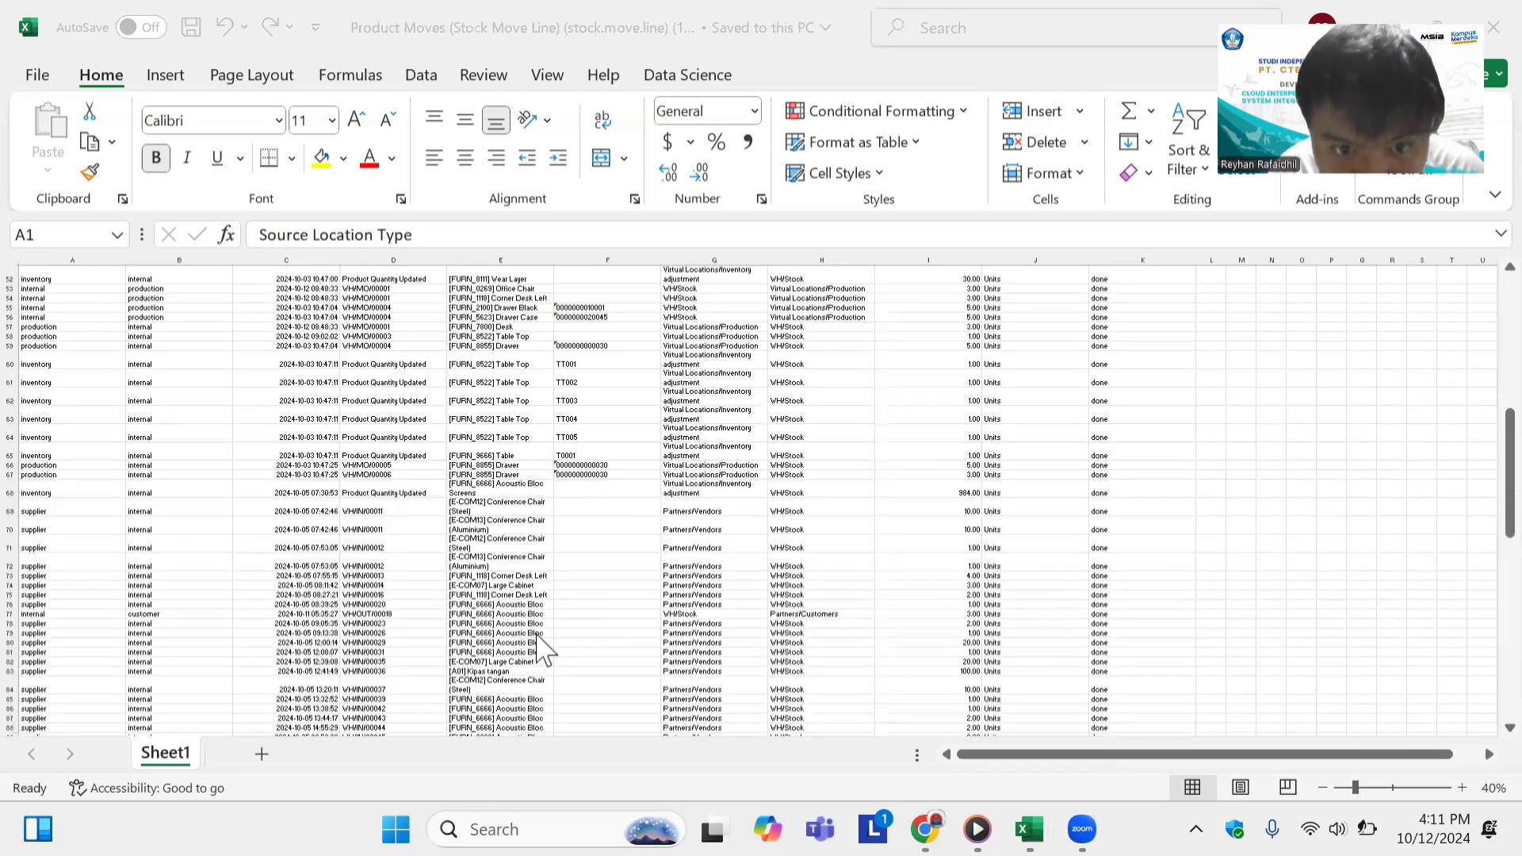
scroll(544, 651, down, 3)
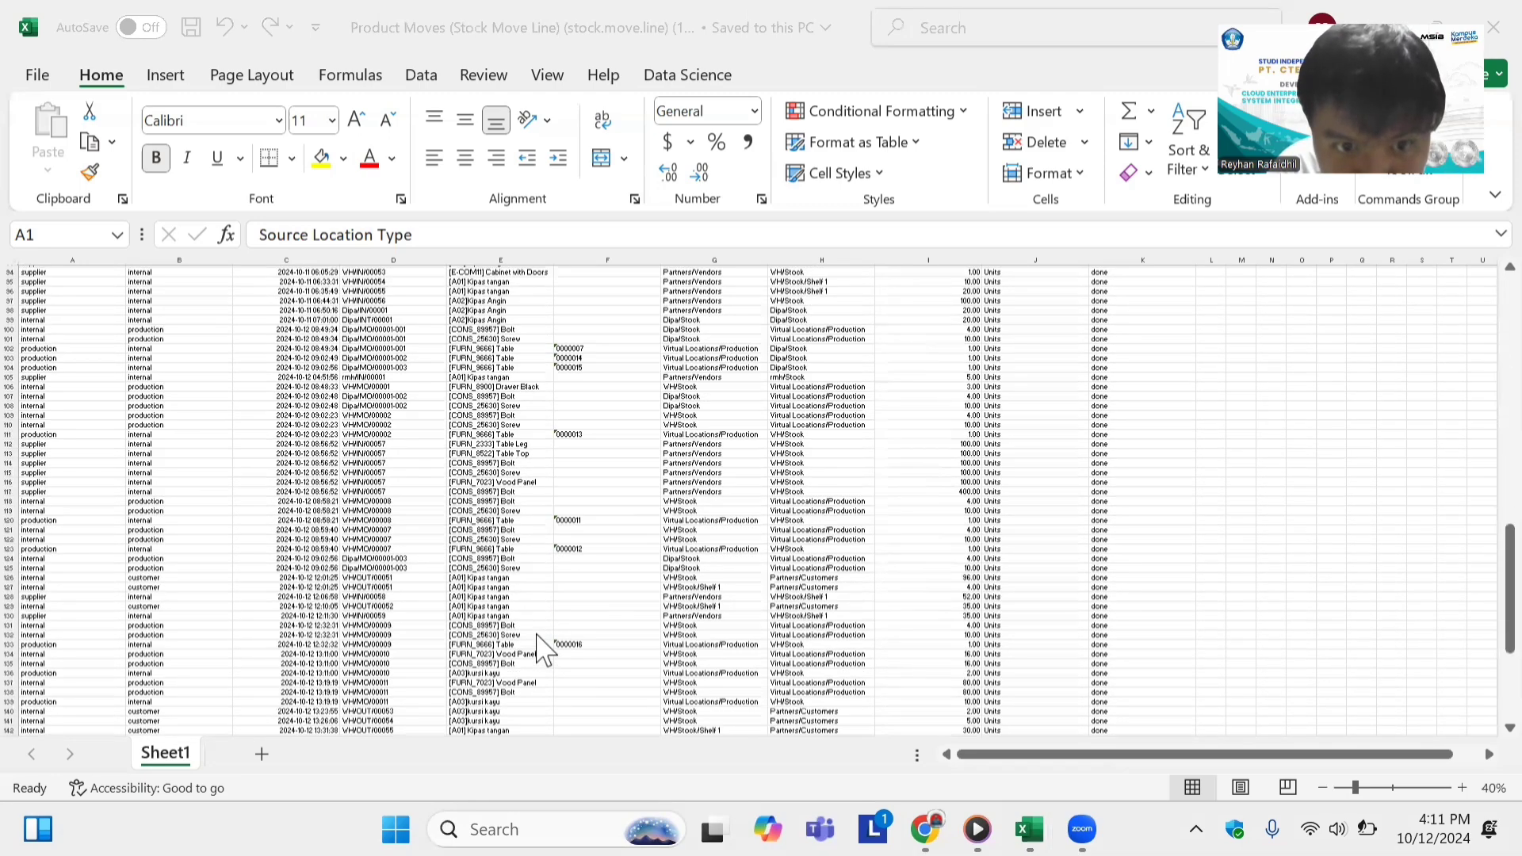
scroll(504, 579, down, 2)
Examine the Kipas tangan moves in rows 126 and 130 with the row 130 quantity, and look over the rest of the stock moves.
click(519, 578)
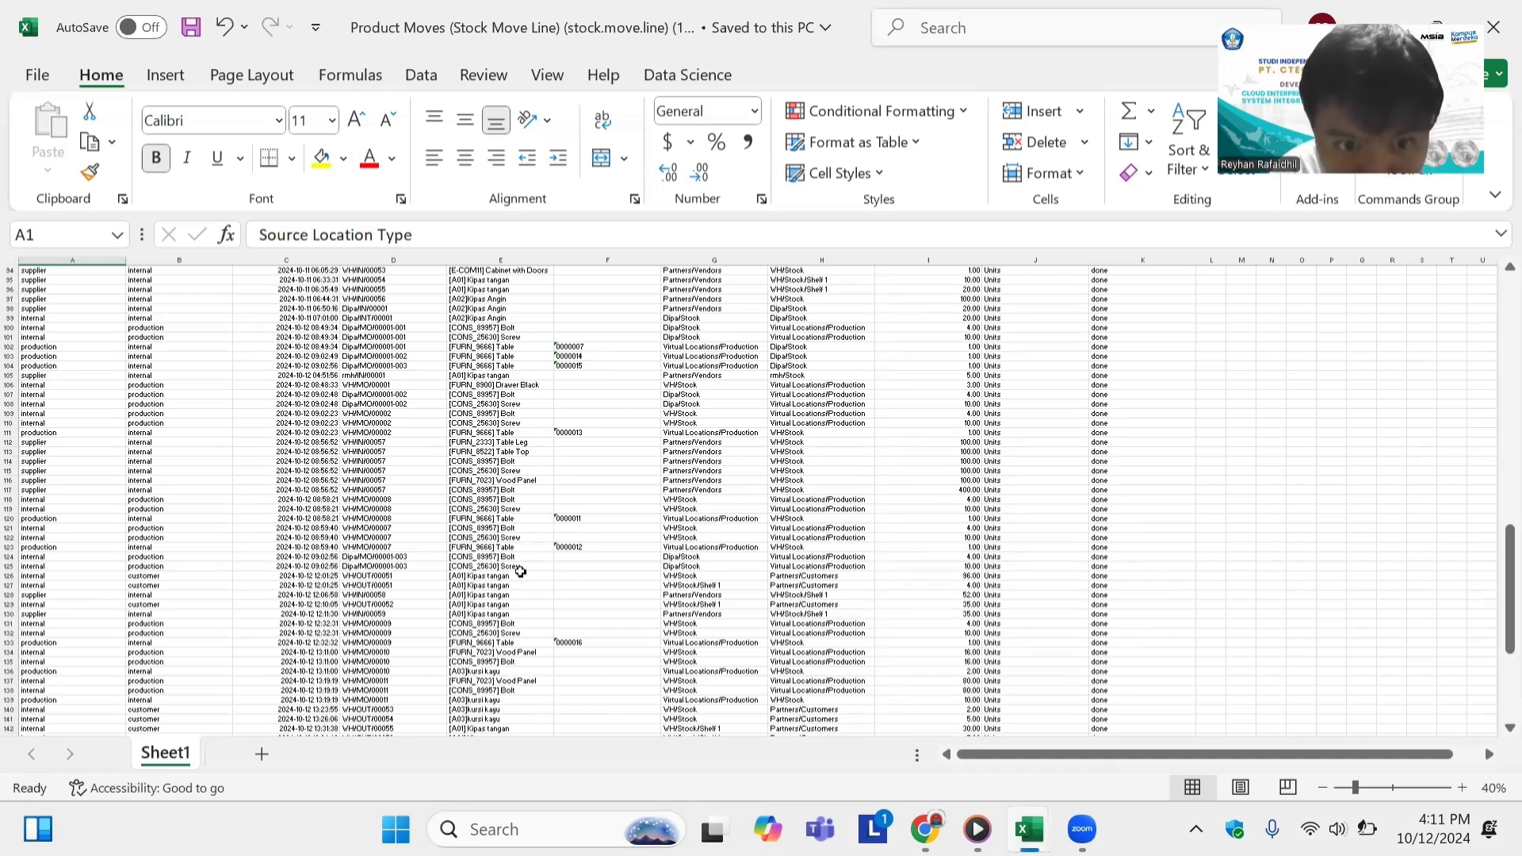
click(516, 577)
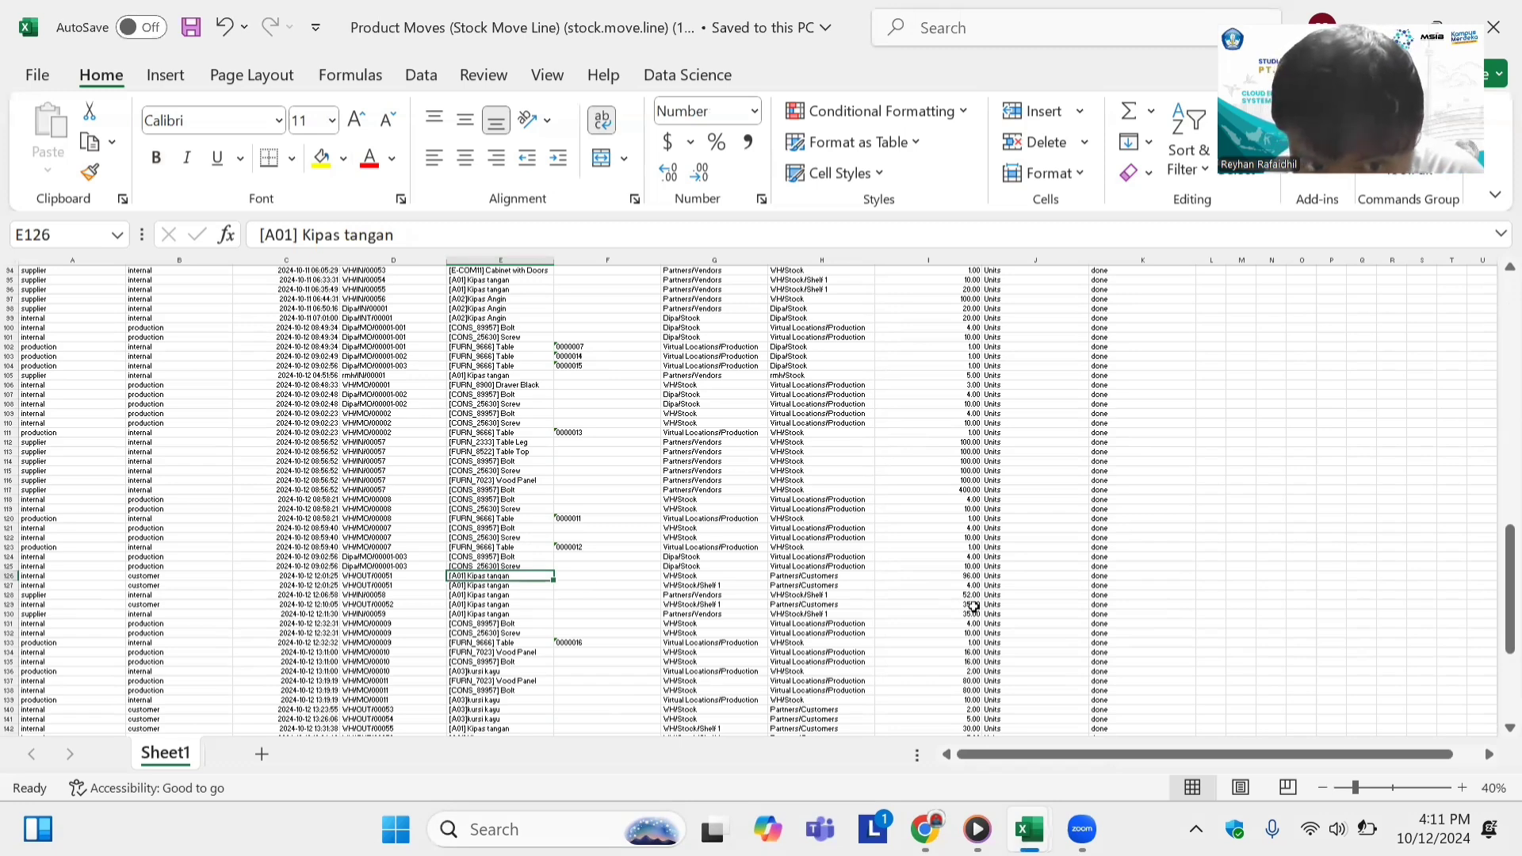
click(523, 614)
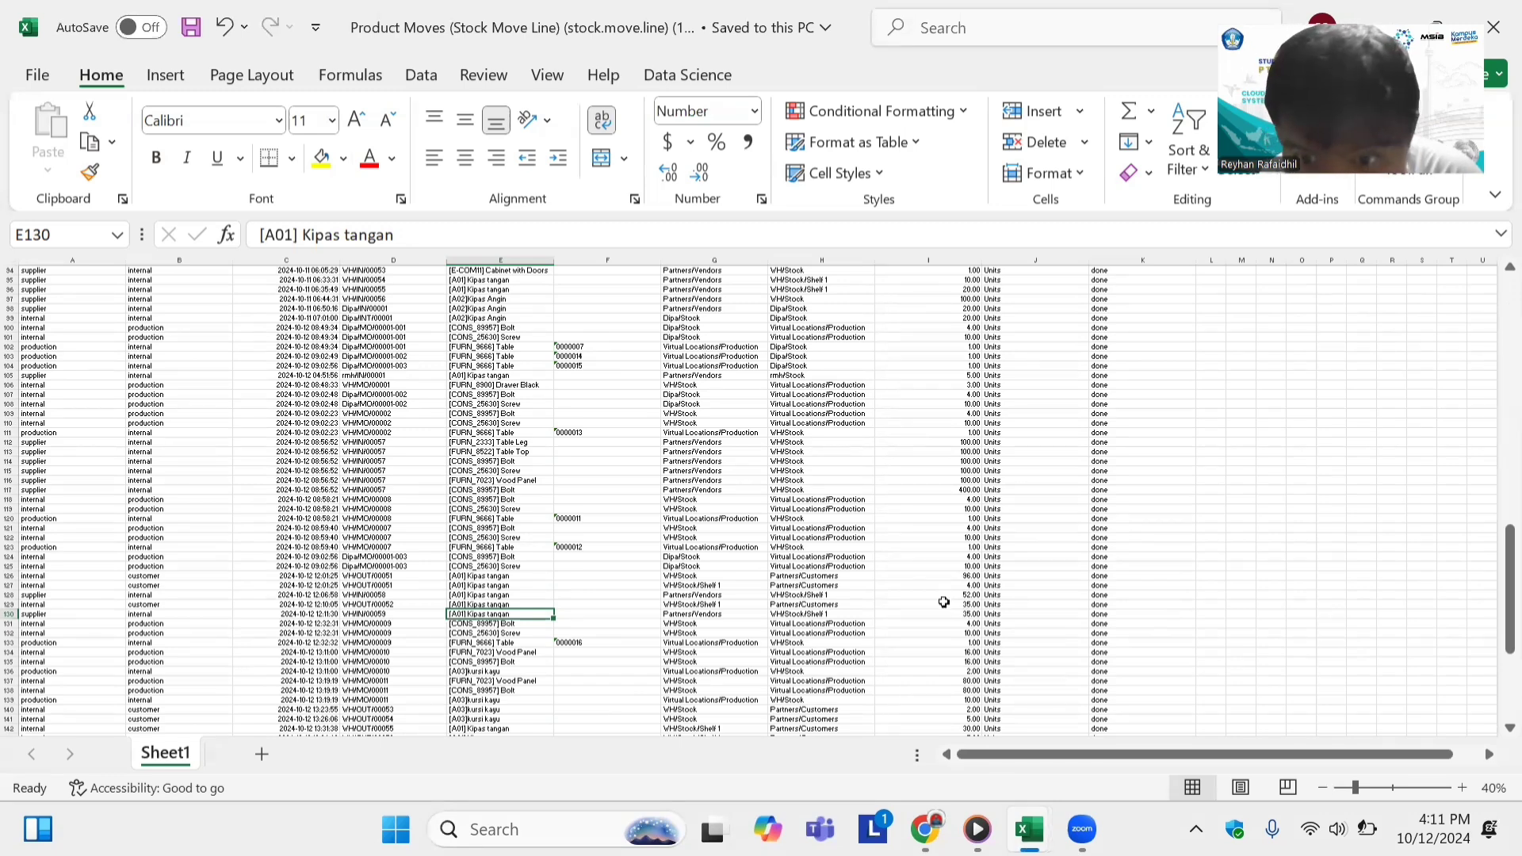
key(Right)
key(Right)
key(Right)
key(Right)
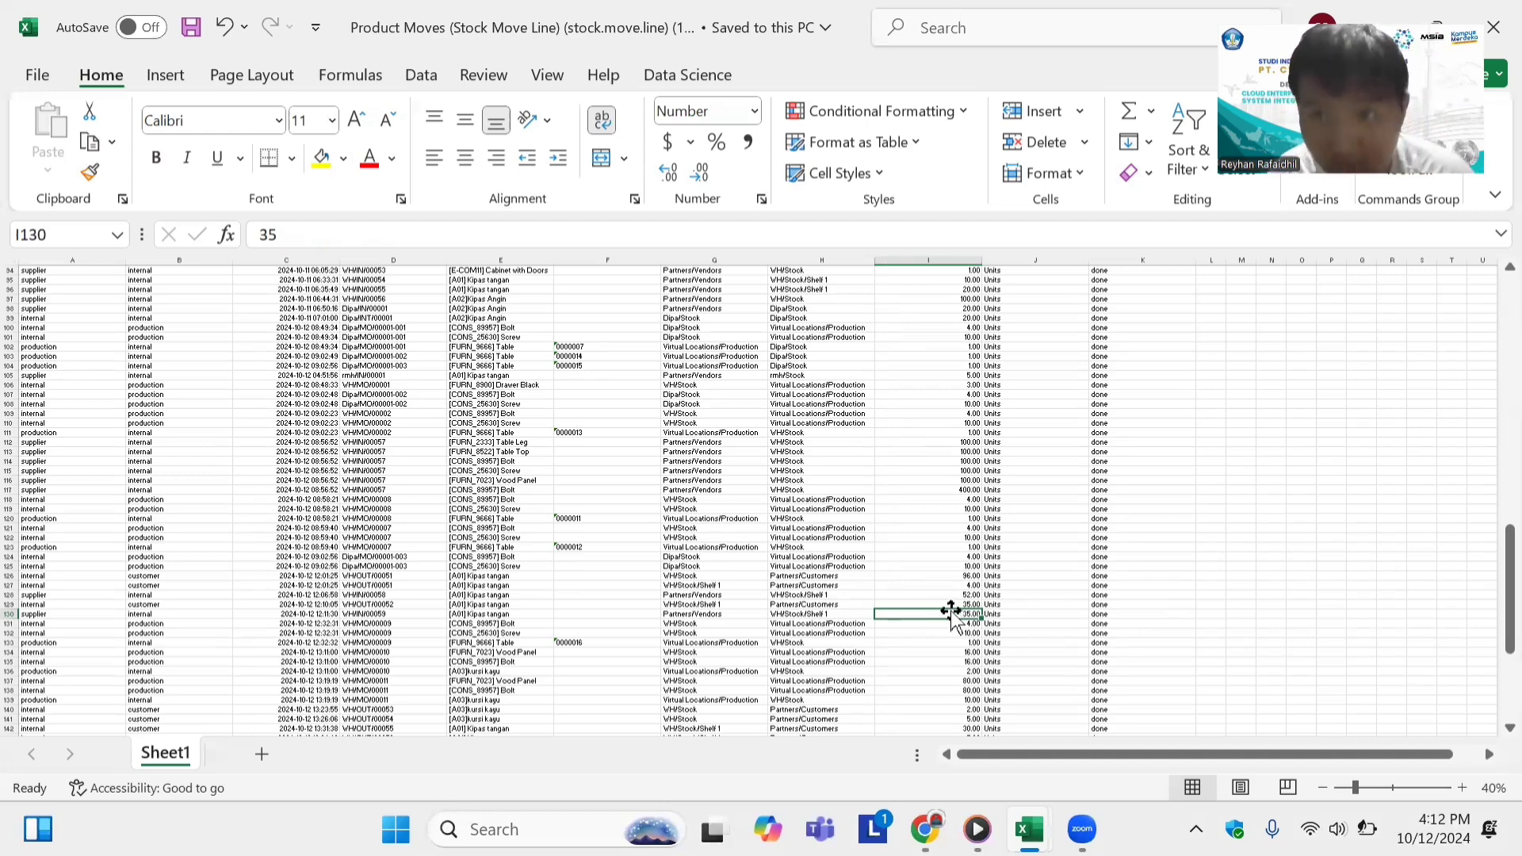
scroll(952, 612, up, 15)
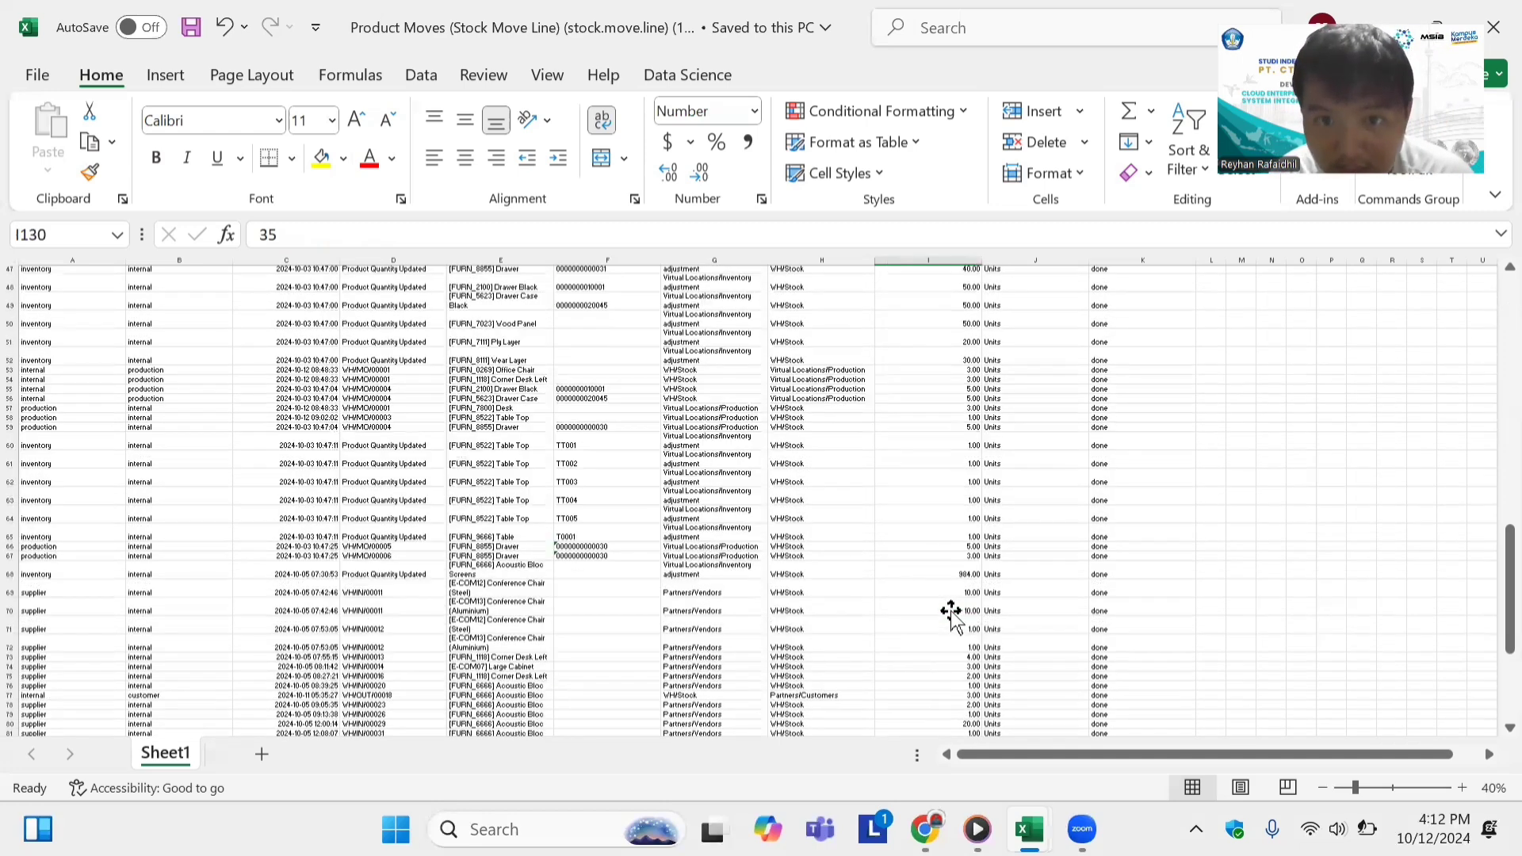
scroll(913, 473, up, 9)
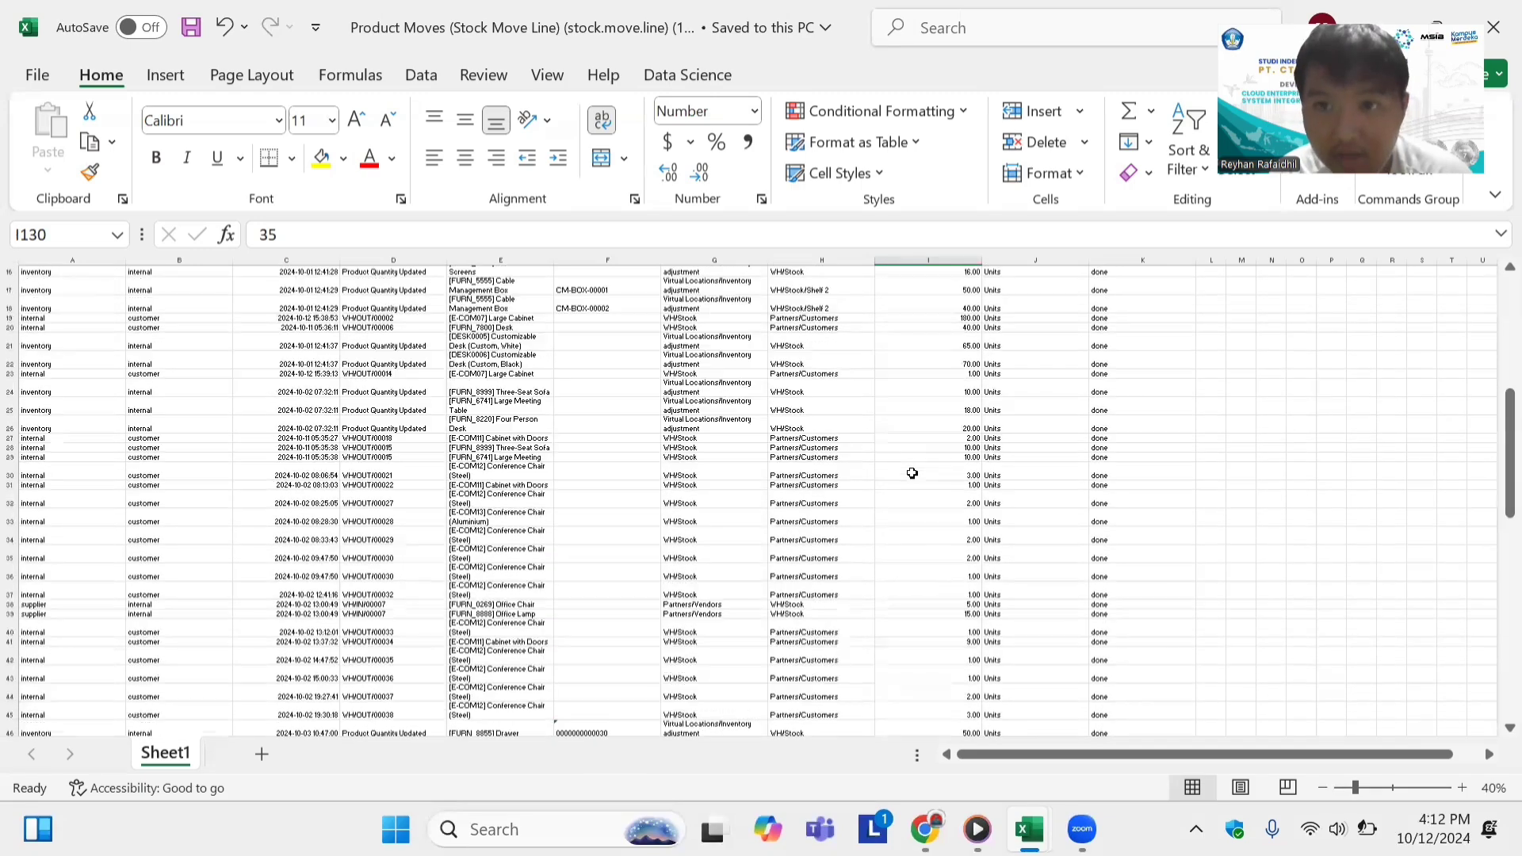
scroll(912, 473, down, 4)
scroll(913, 473, down, 20)
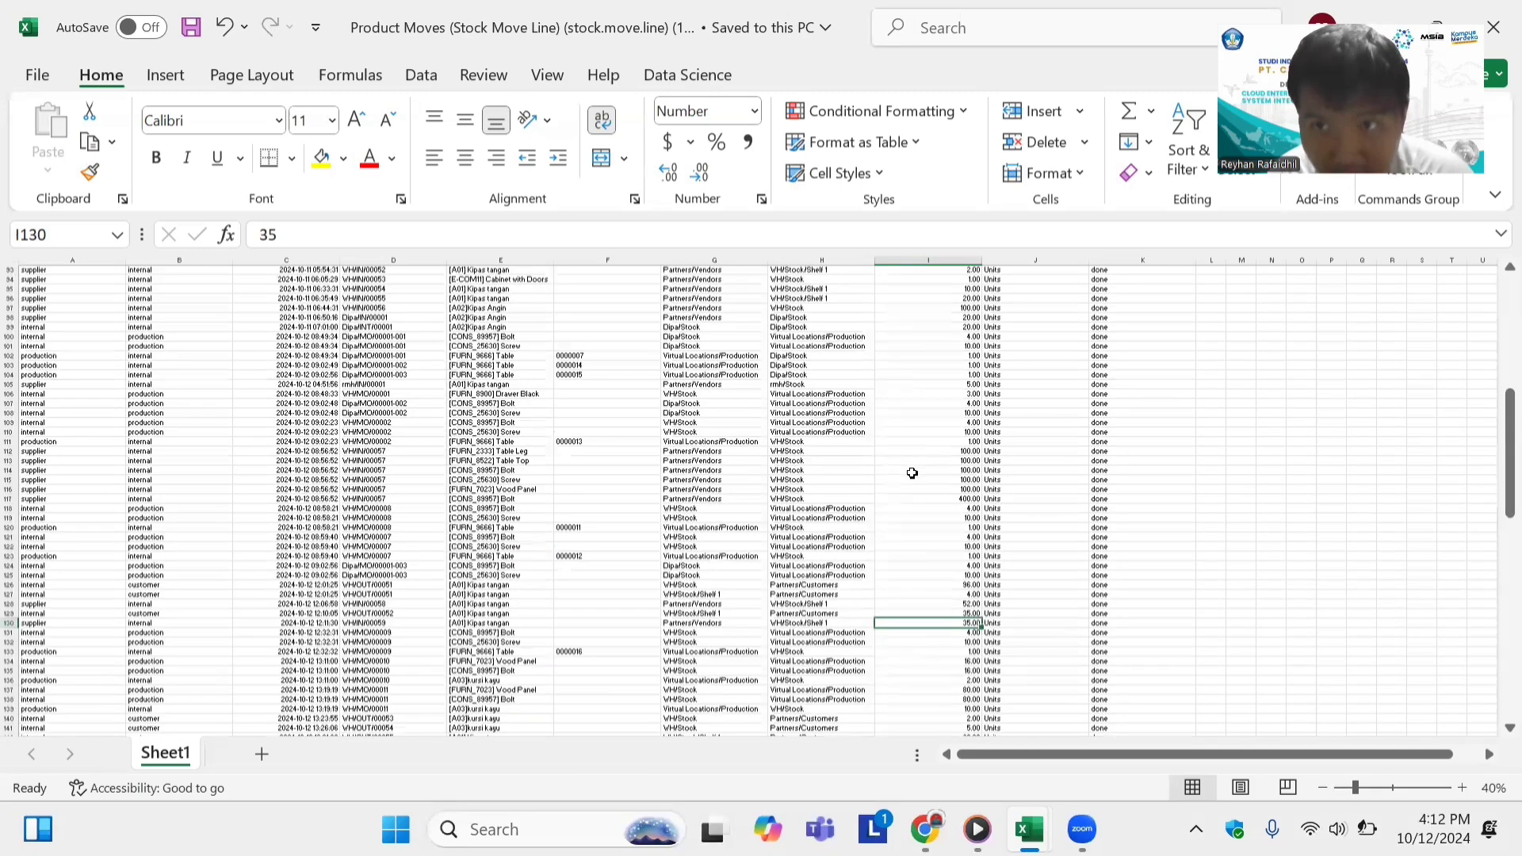
scroll(913, 473, up, 1)
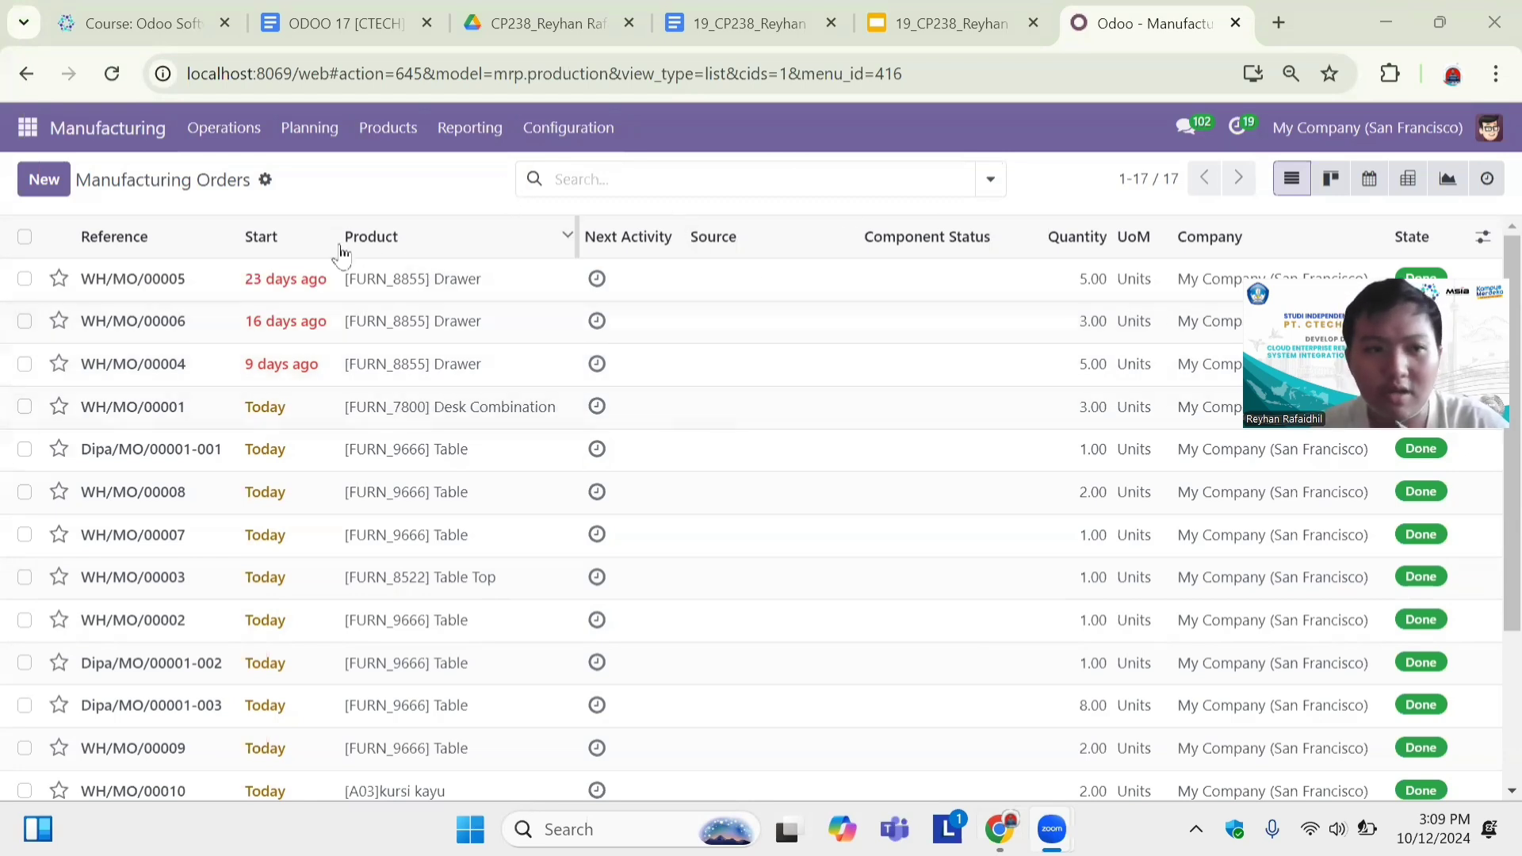
Create a new manufacturing order for the product [A03]kursi kayu.
click(45, 182)
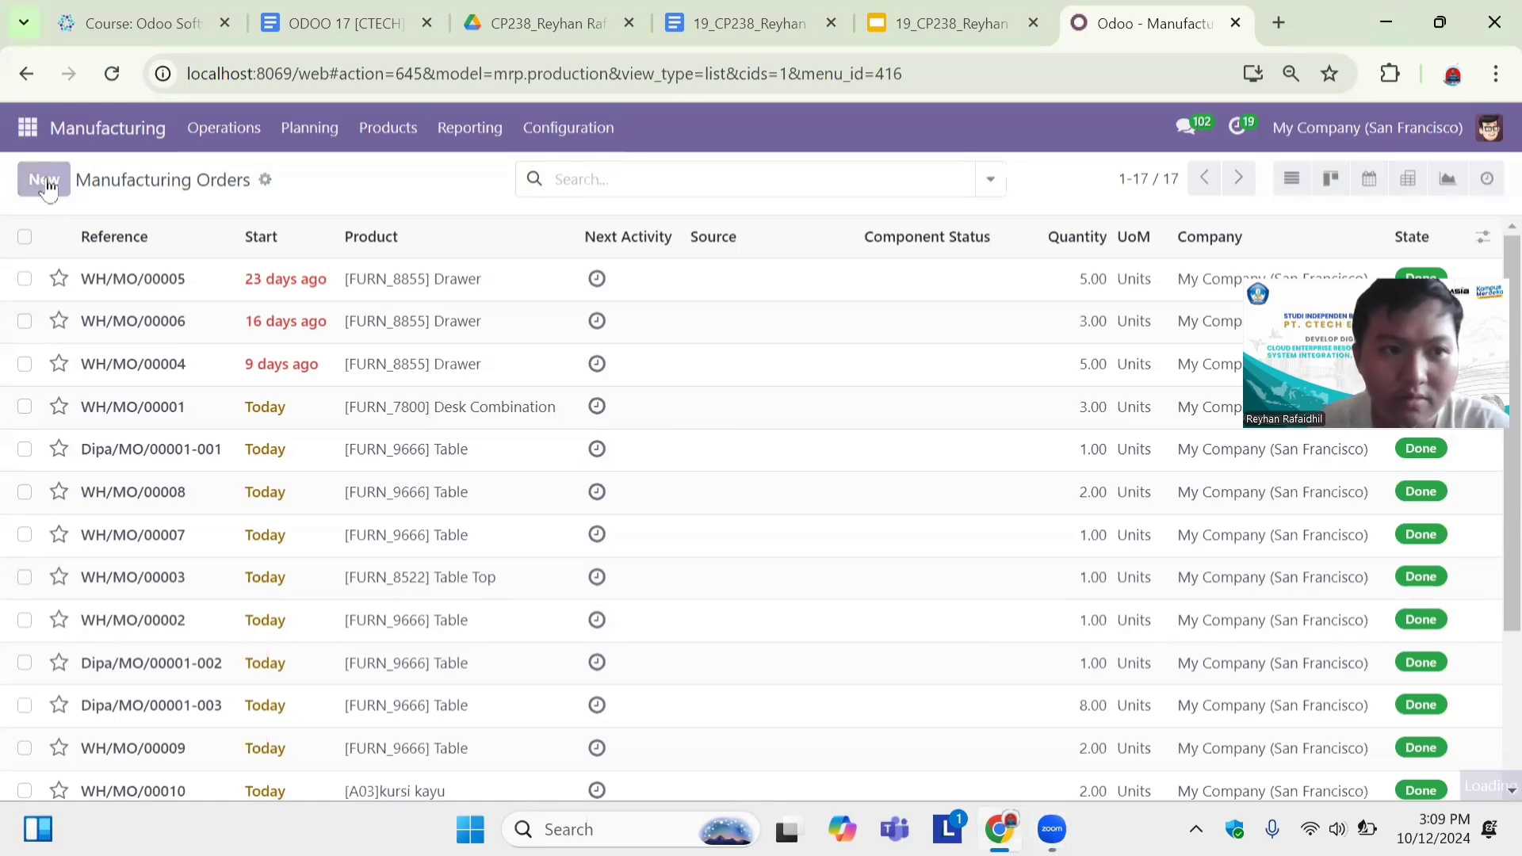
text(kur)
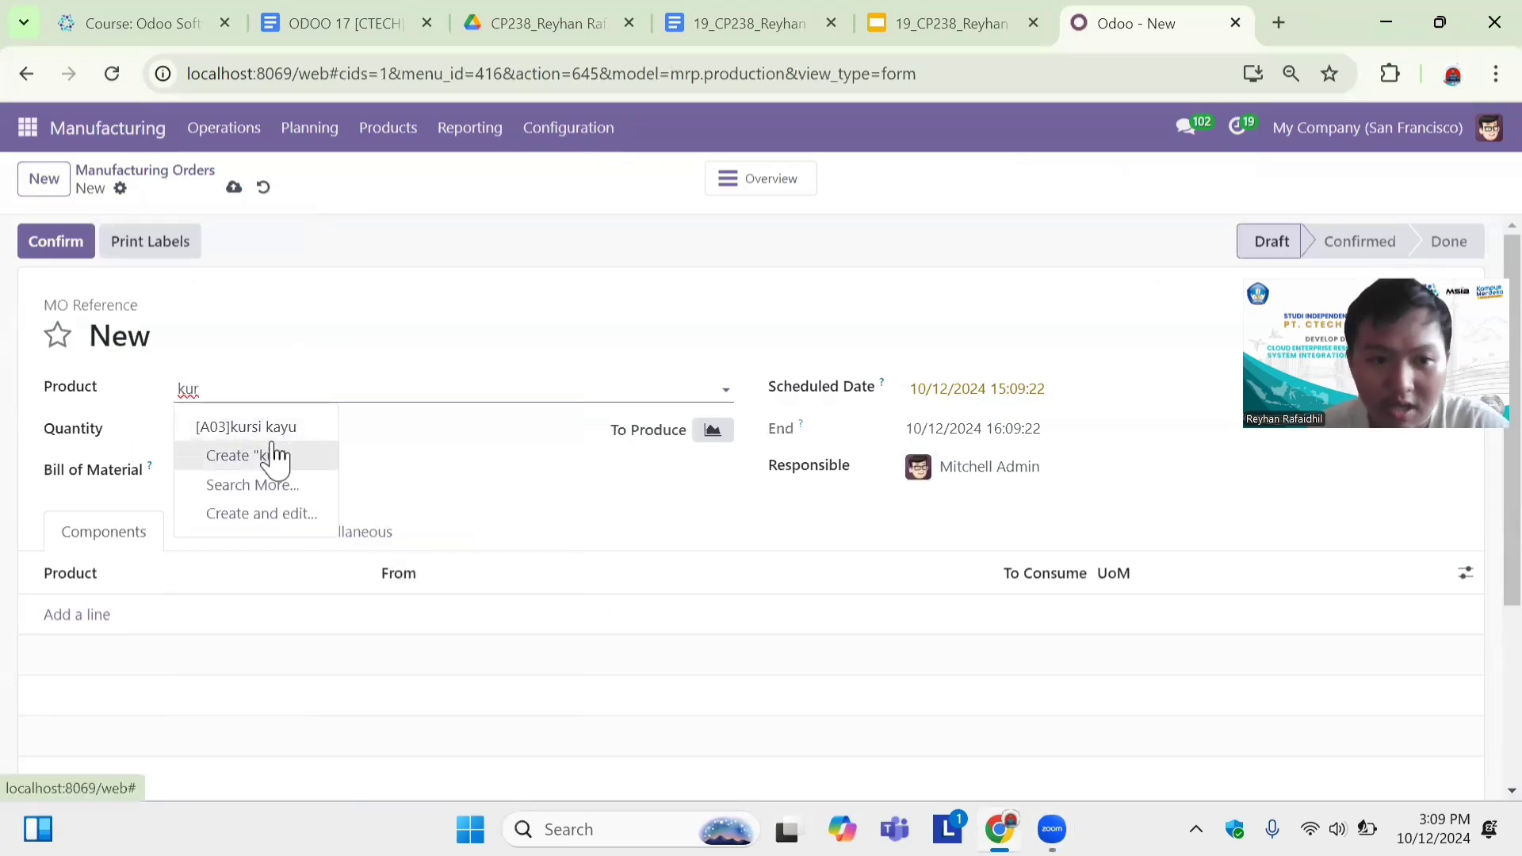
click(272, 429)
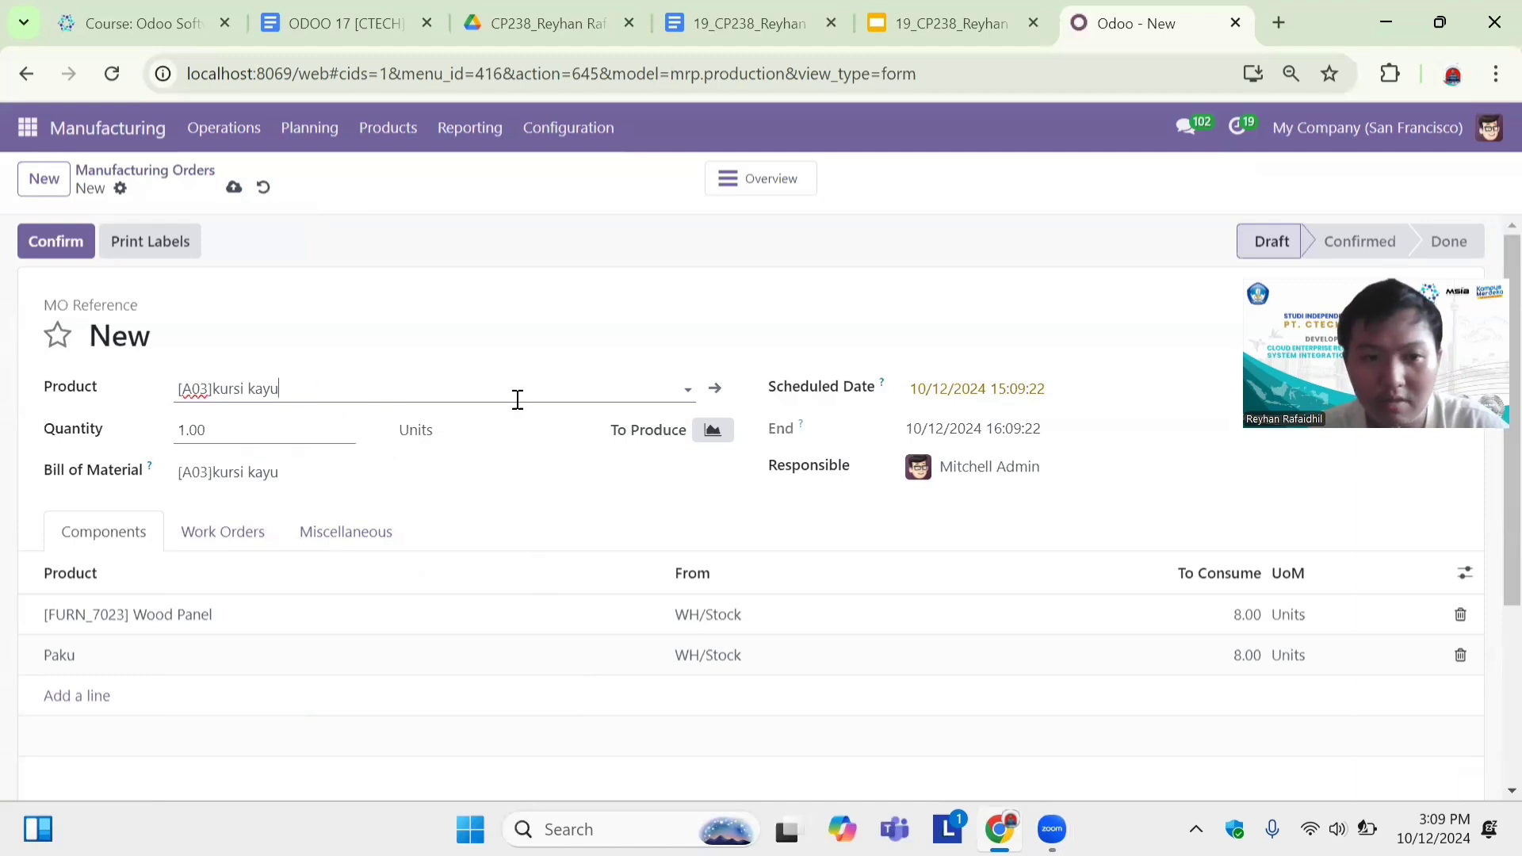
Add a work order line for kursi kayu with an expected duration of 12:00 and Assembly Line 1 as the work center.
click(202, 539)
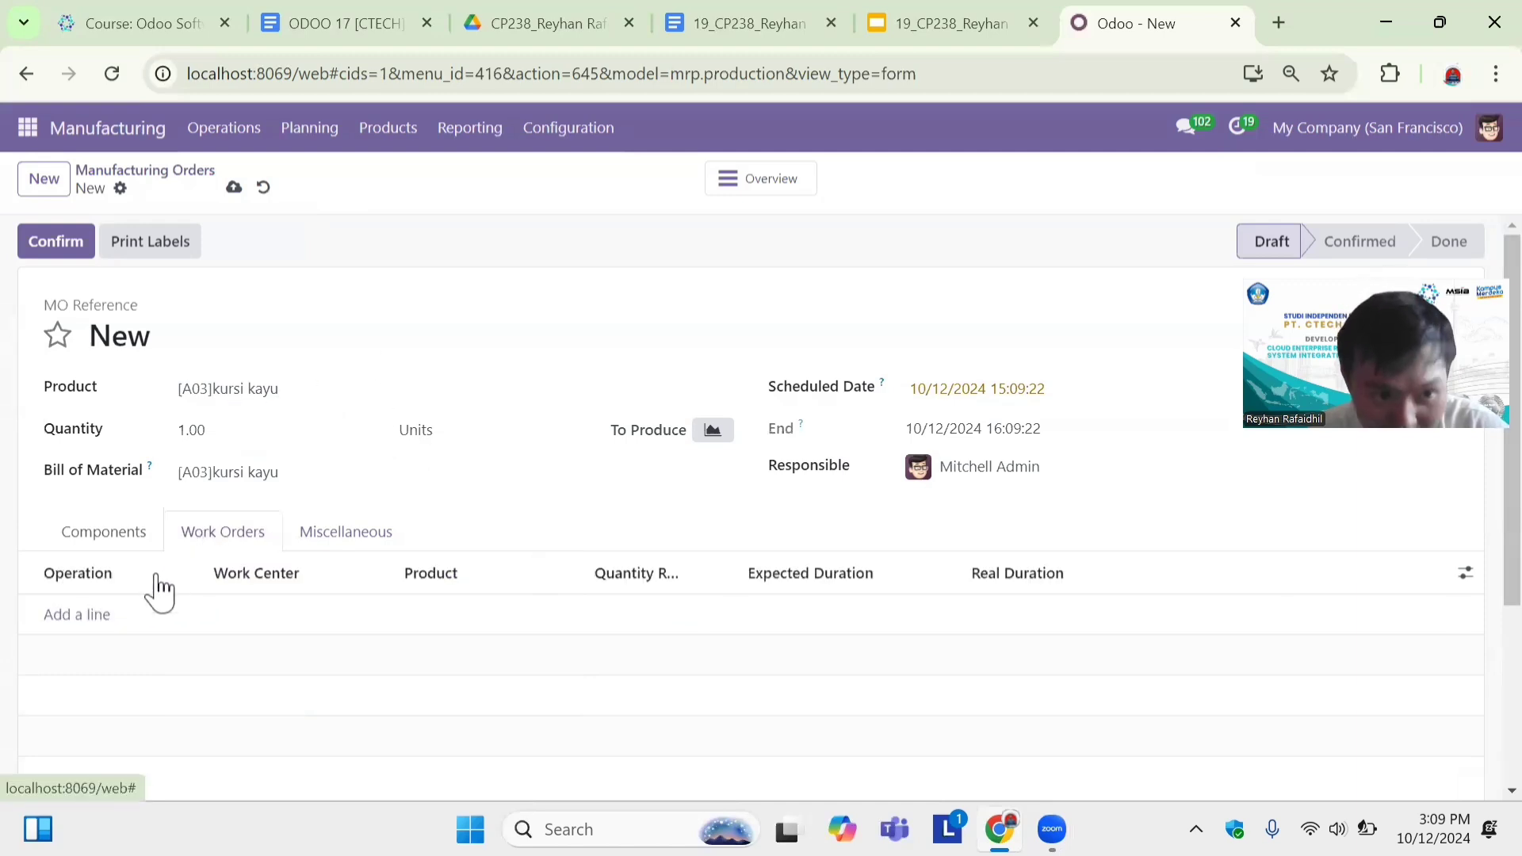
click(95, 616)
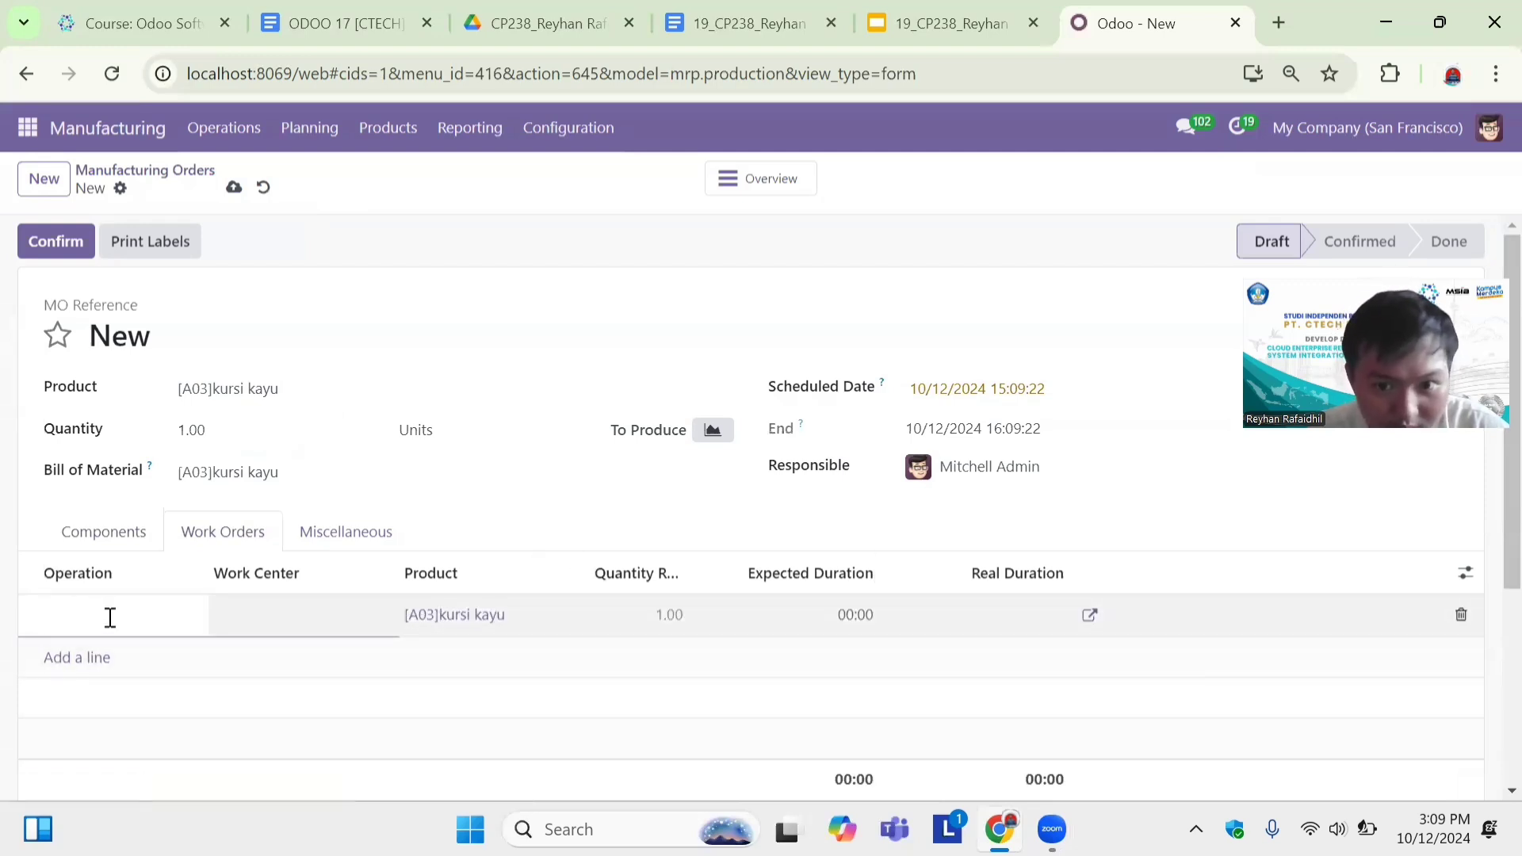
click(853, 614)
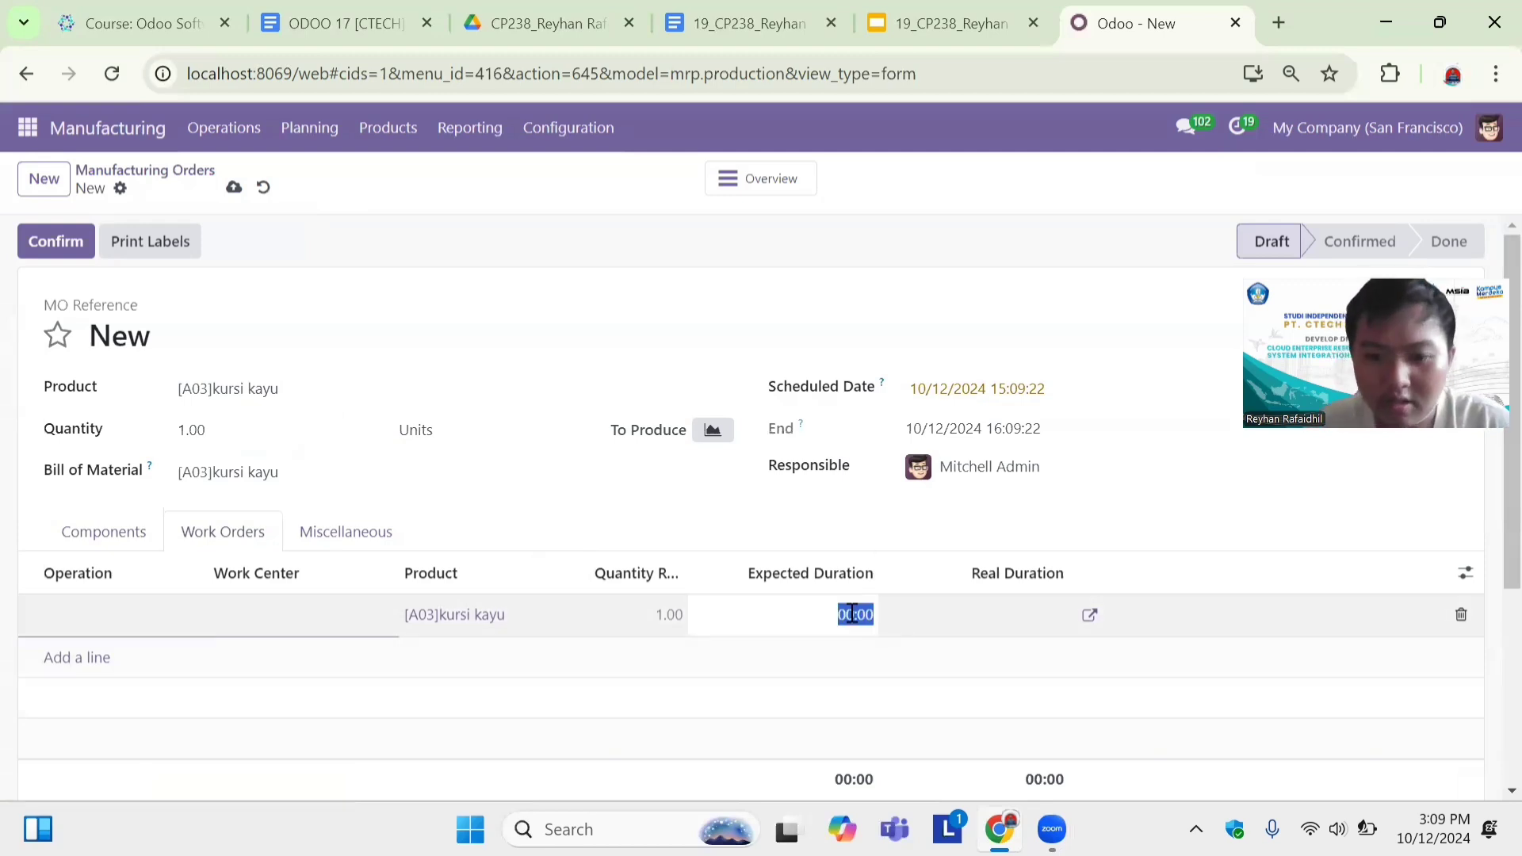
text(12)
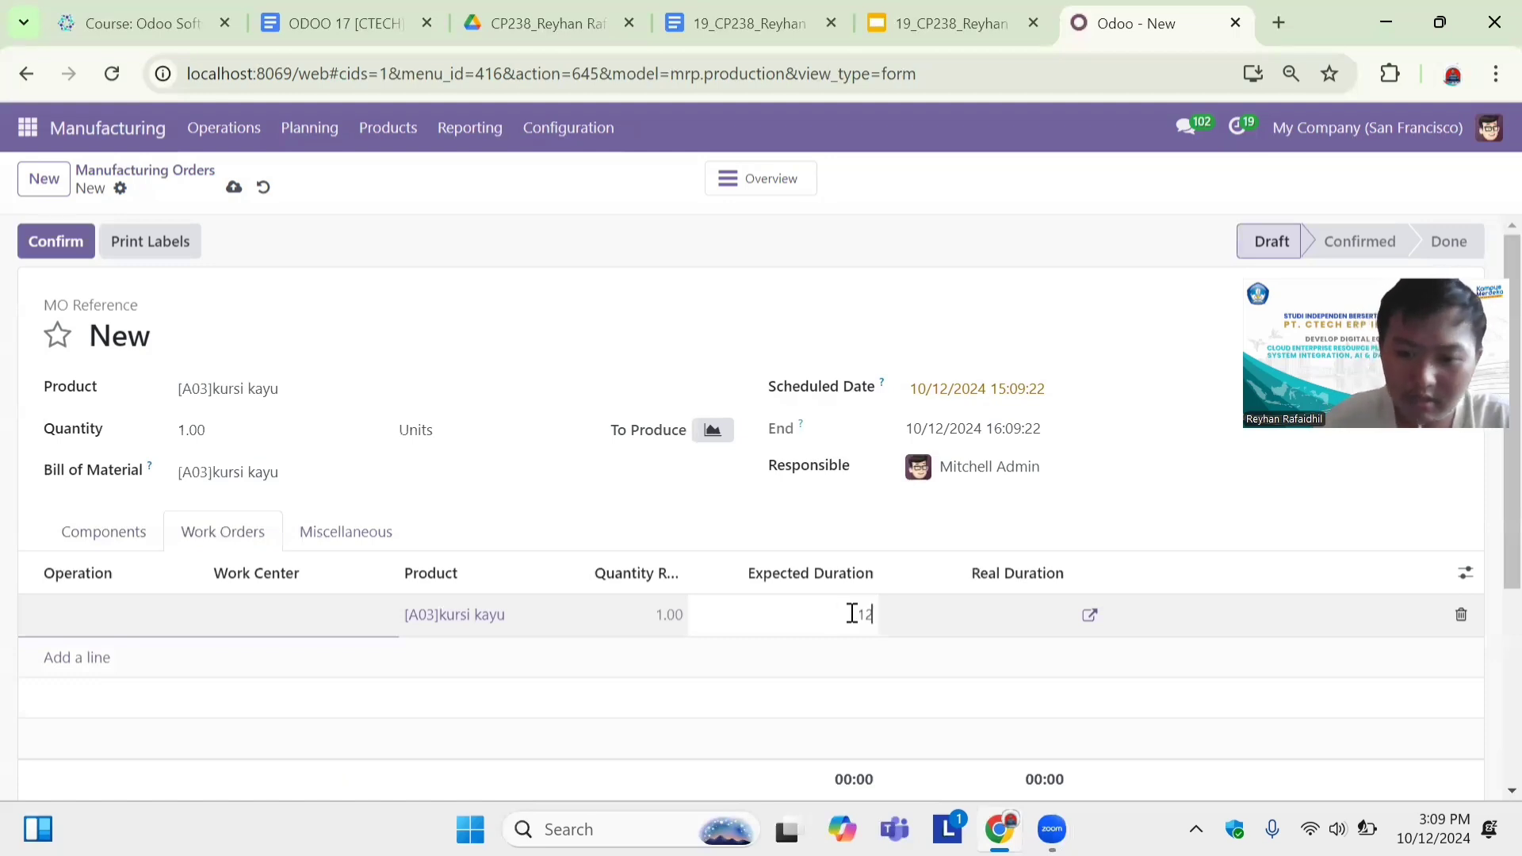
key(Return)
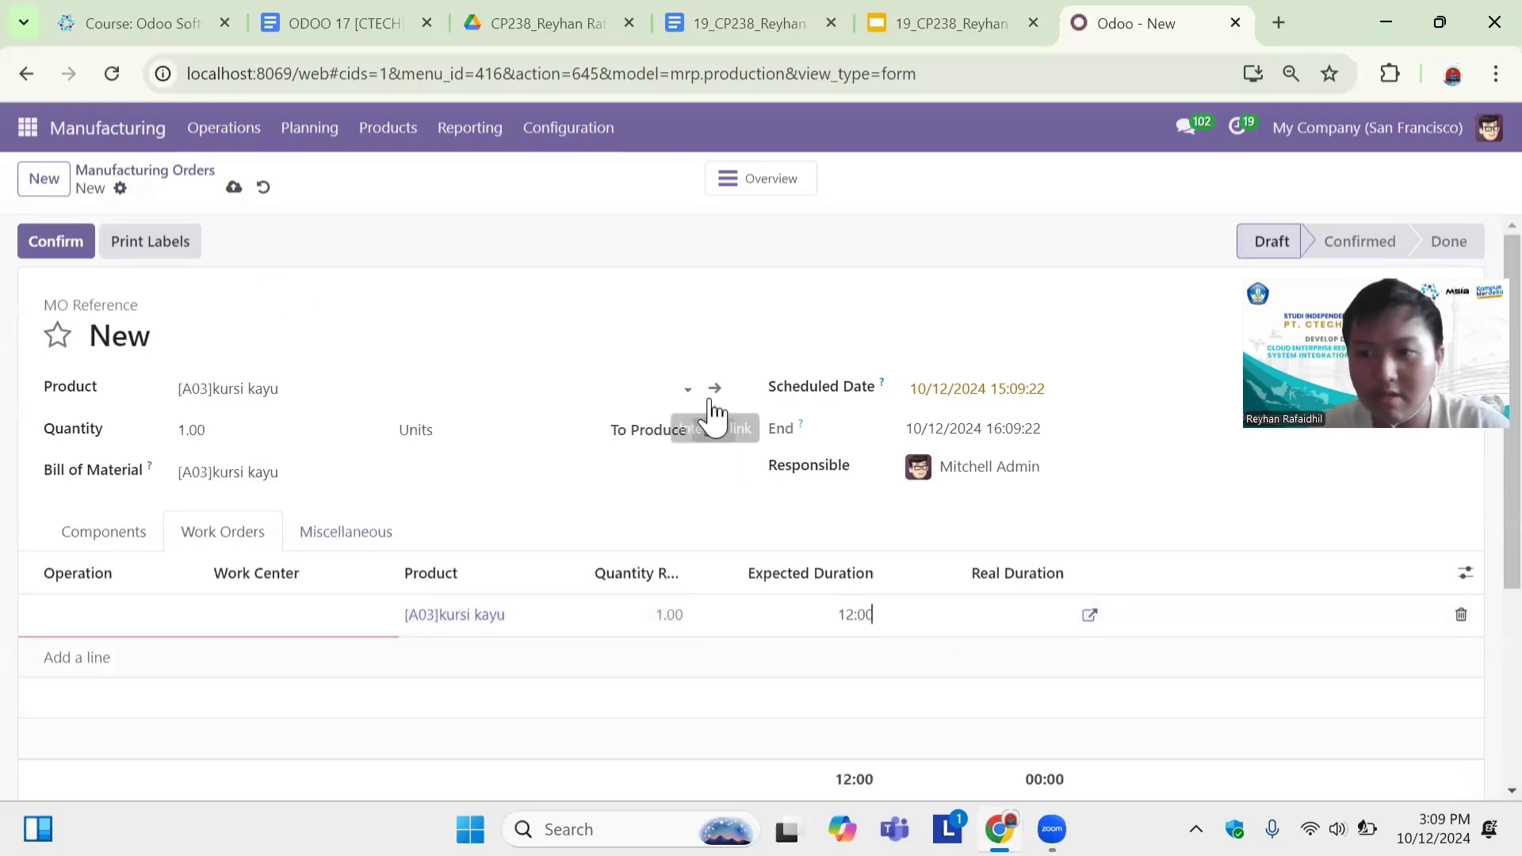
click(60, 249)
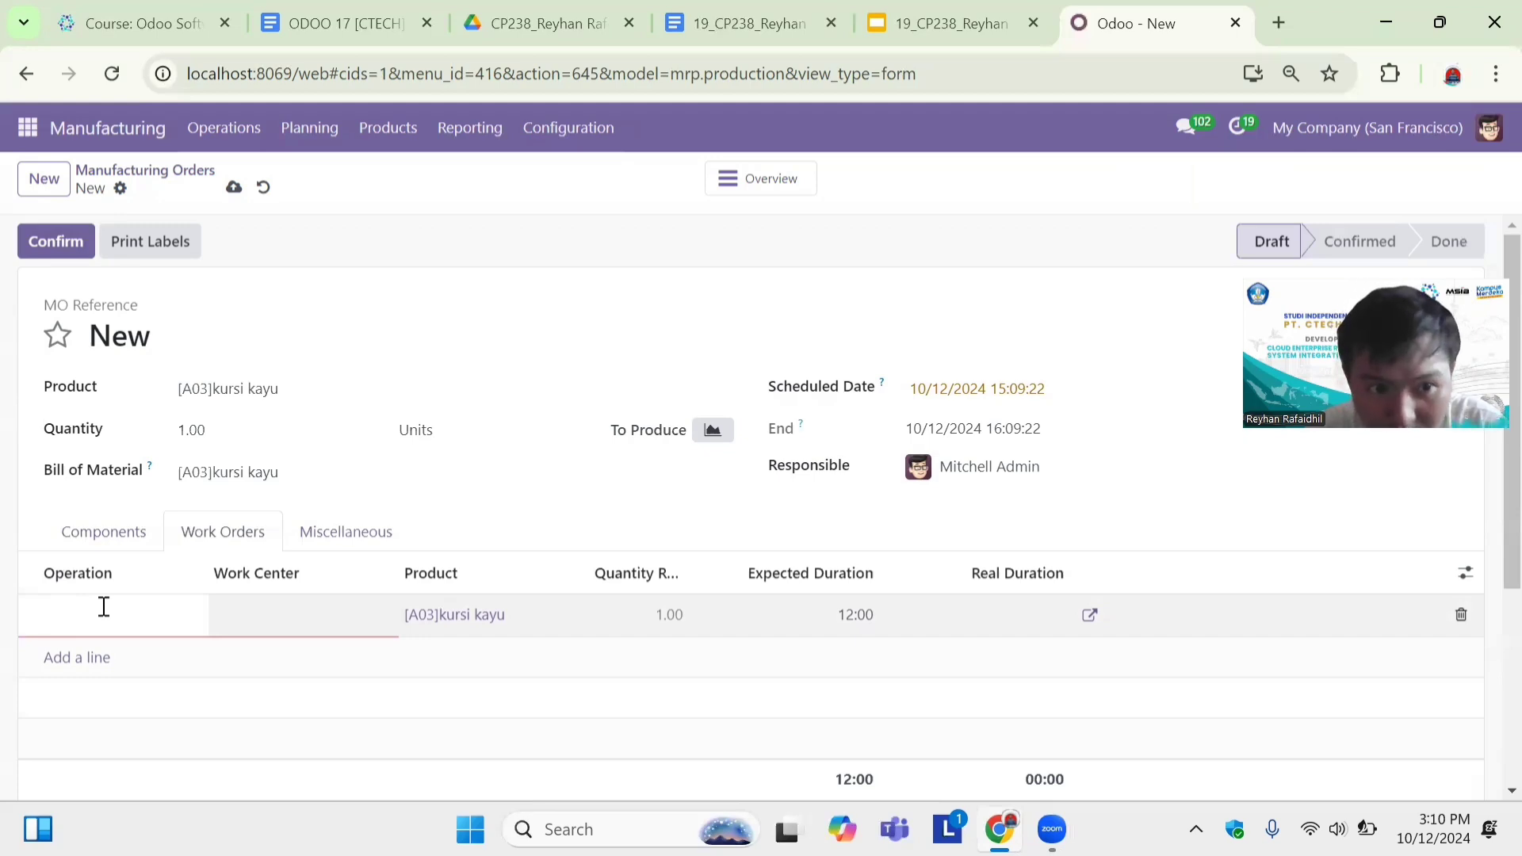
click(305, 617)
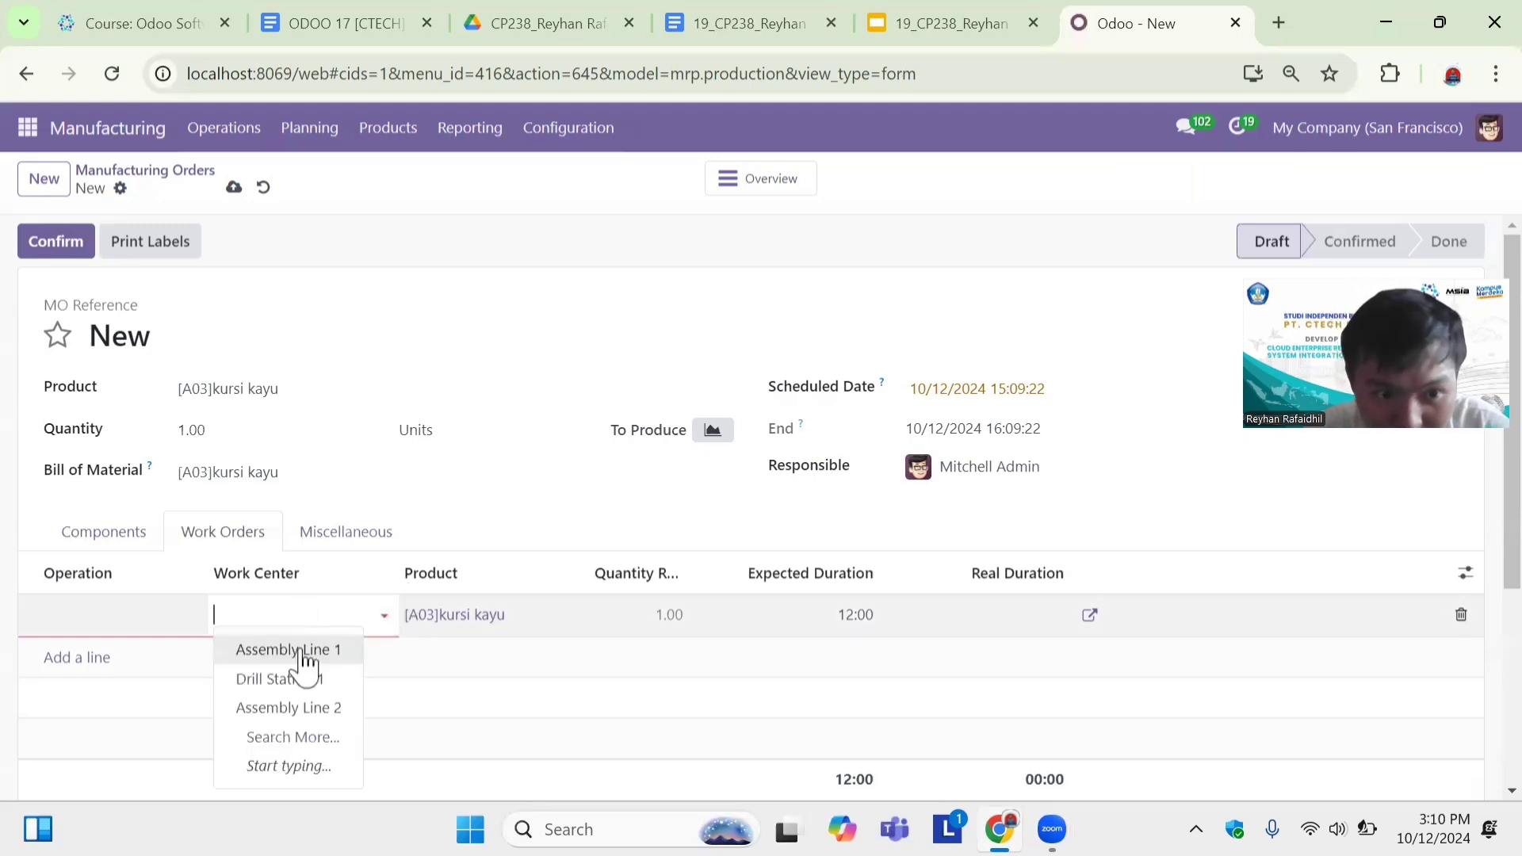
click(305, 655)
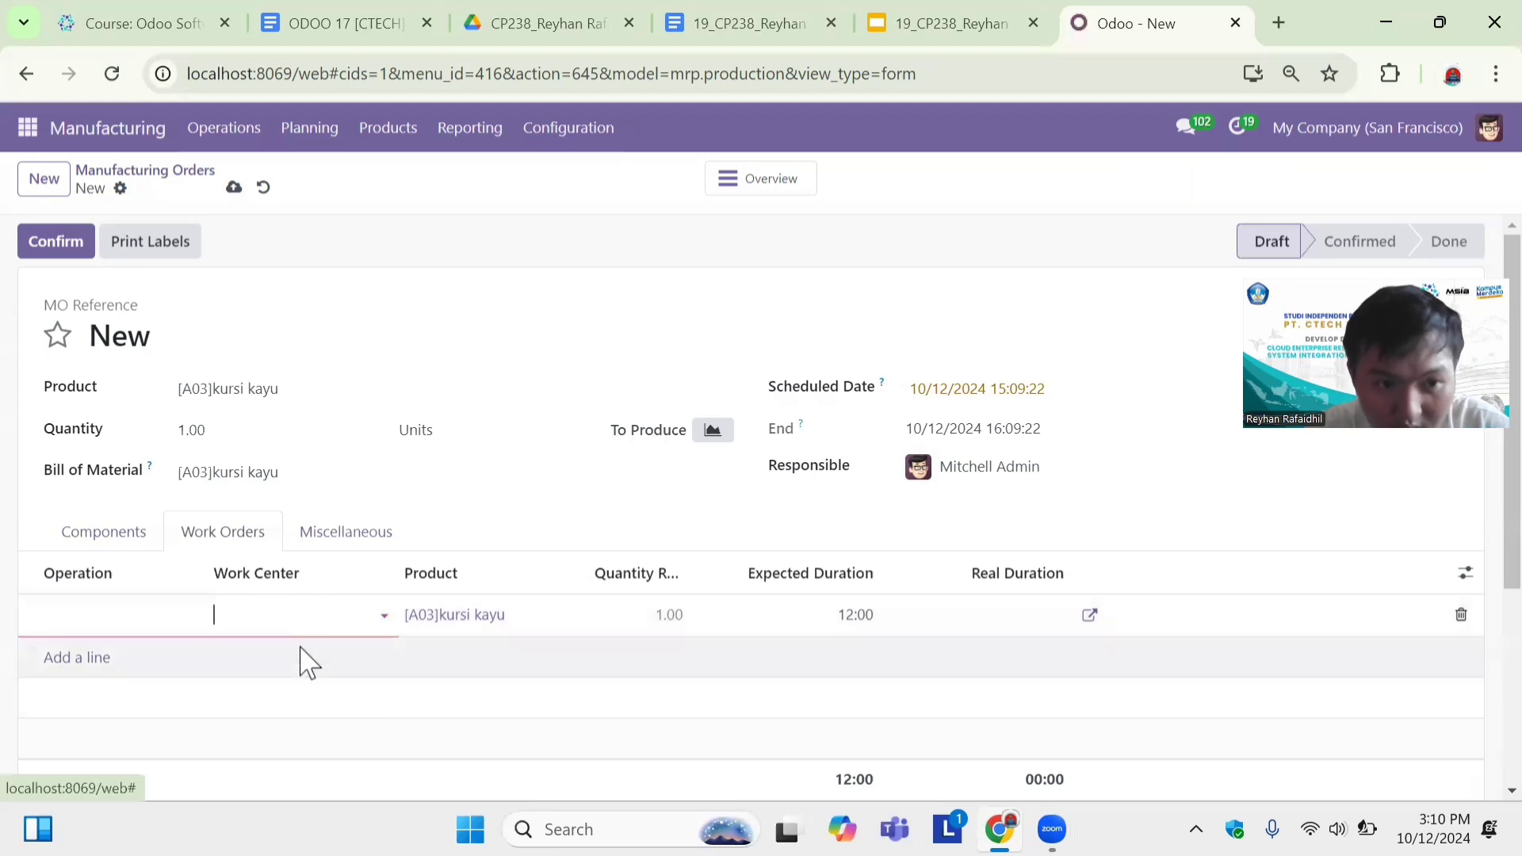
Name the work order's operation coba and confirm the manufacturing order.
click(95, 619)
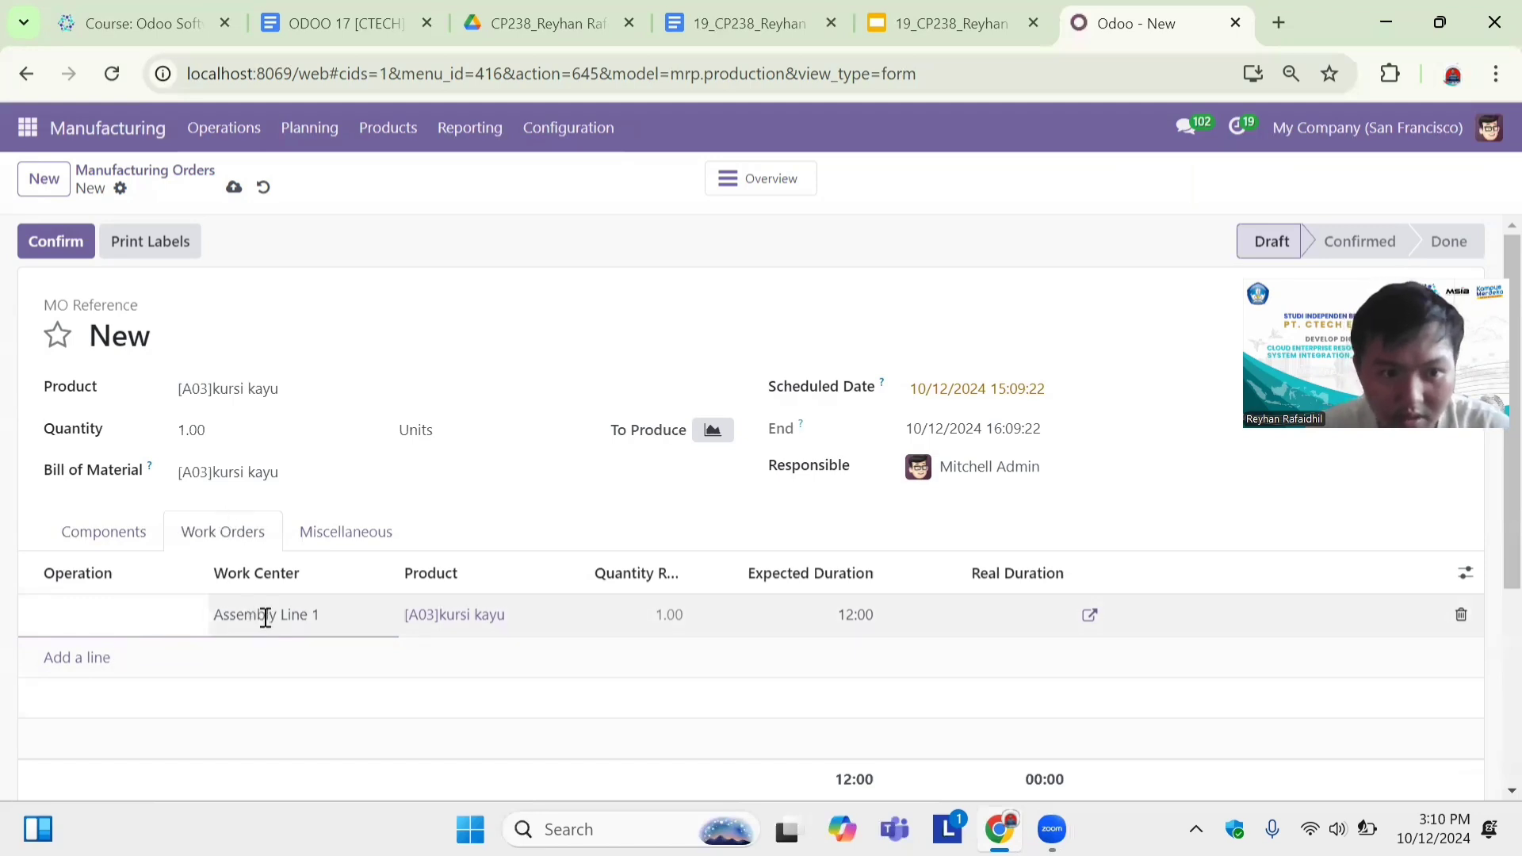
click(62, 250)
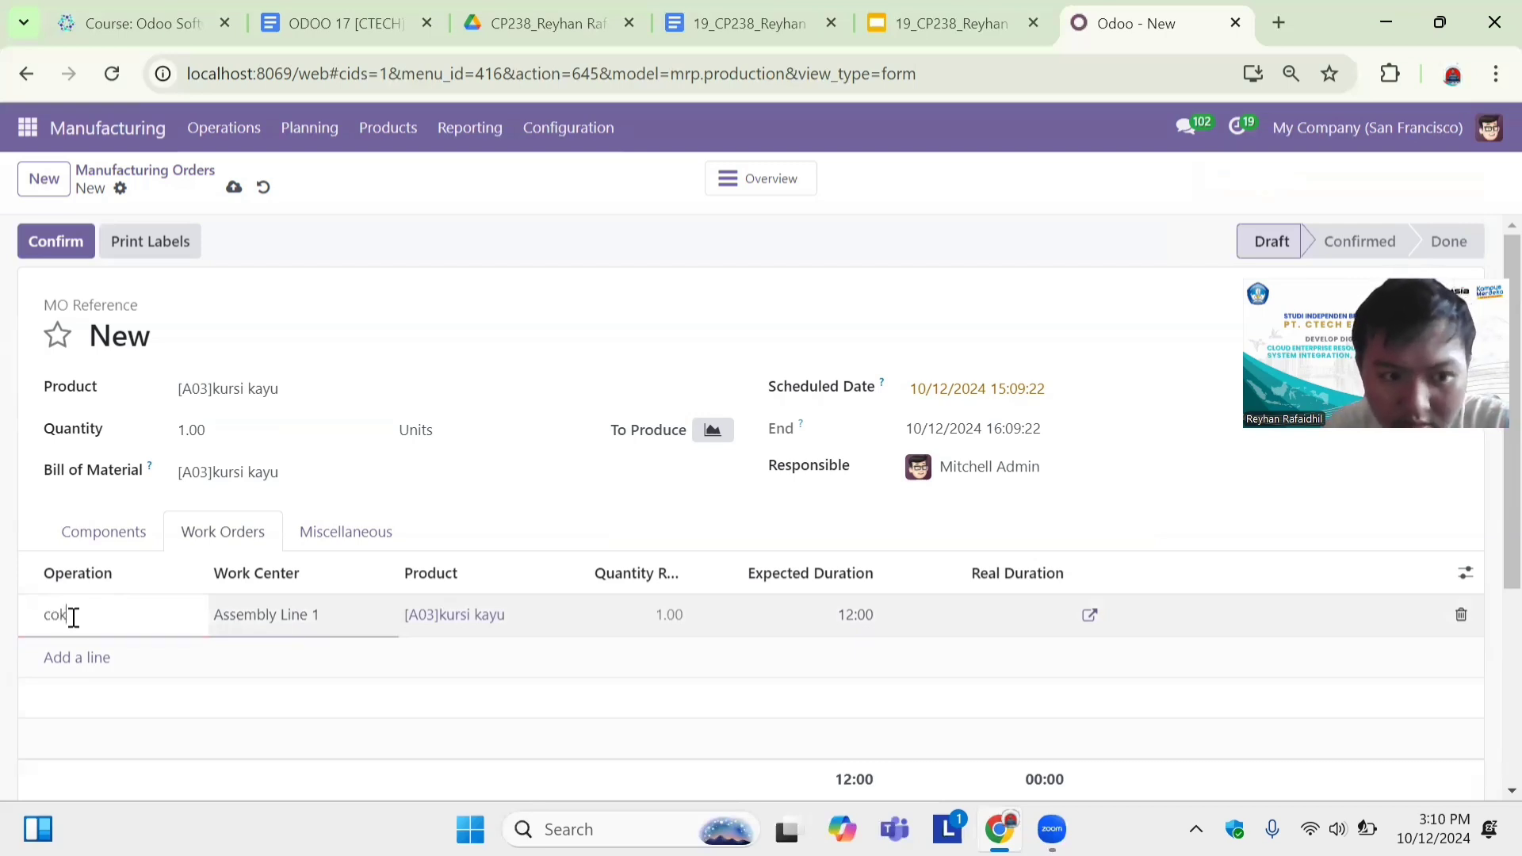
key(Return)
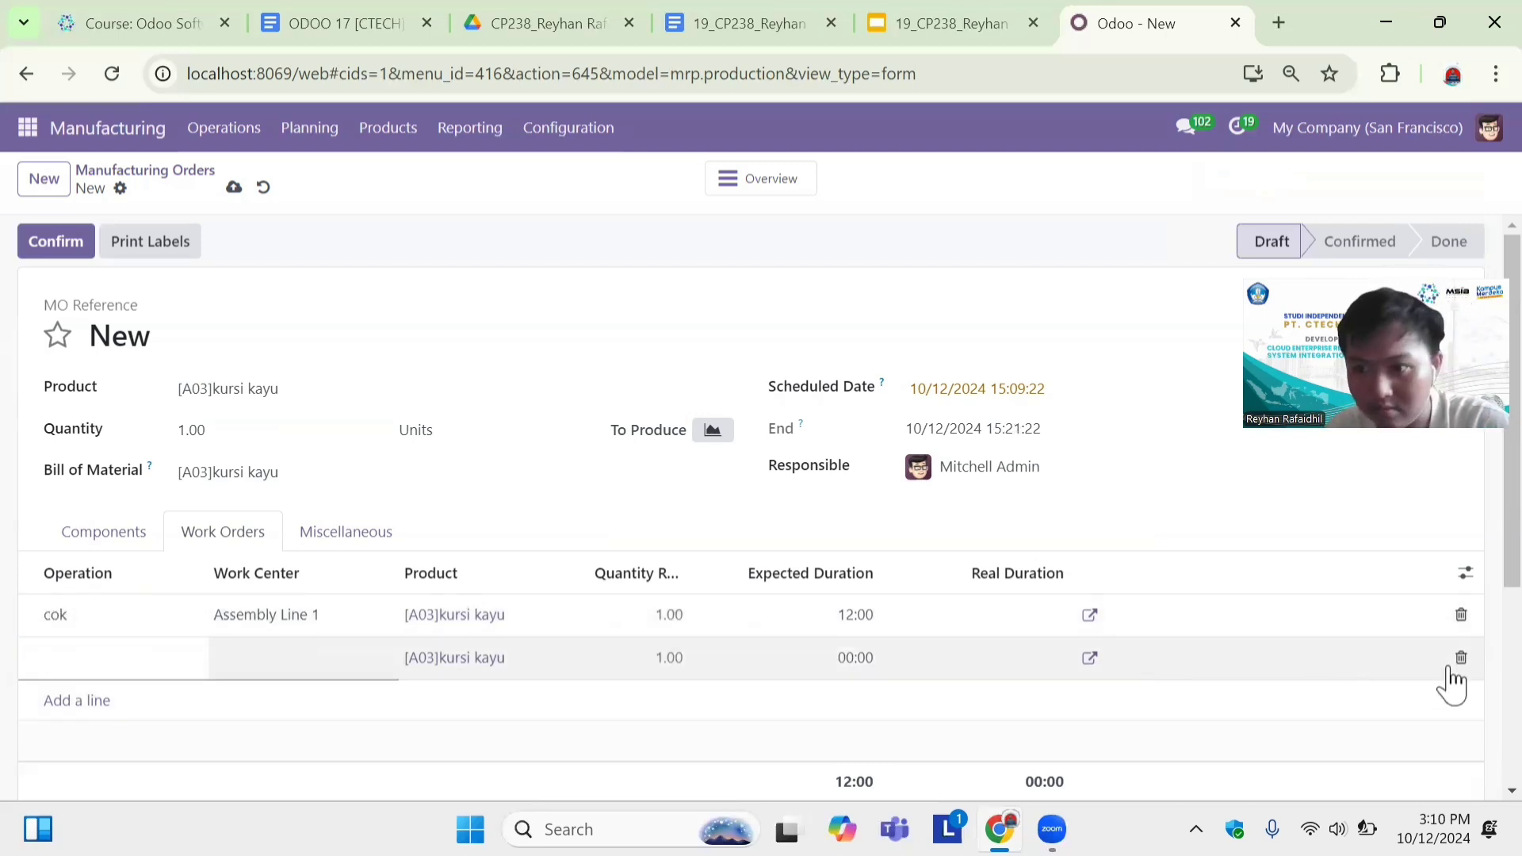
click(150, 606)
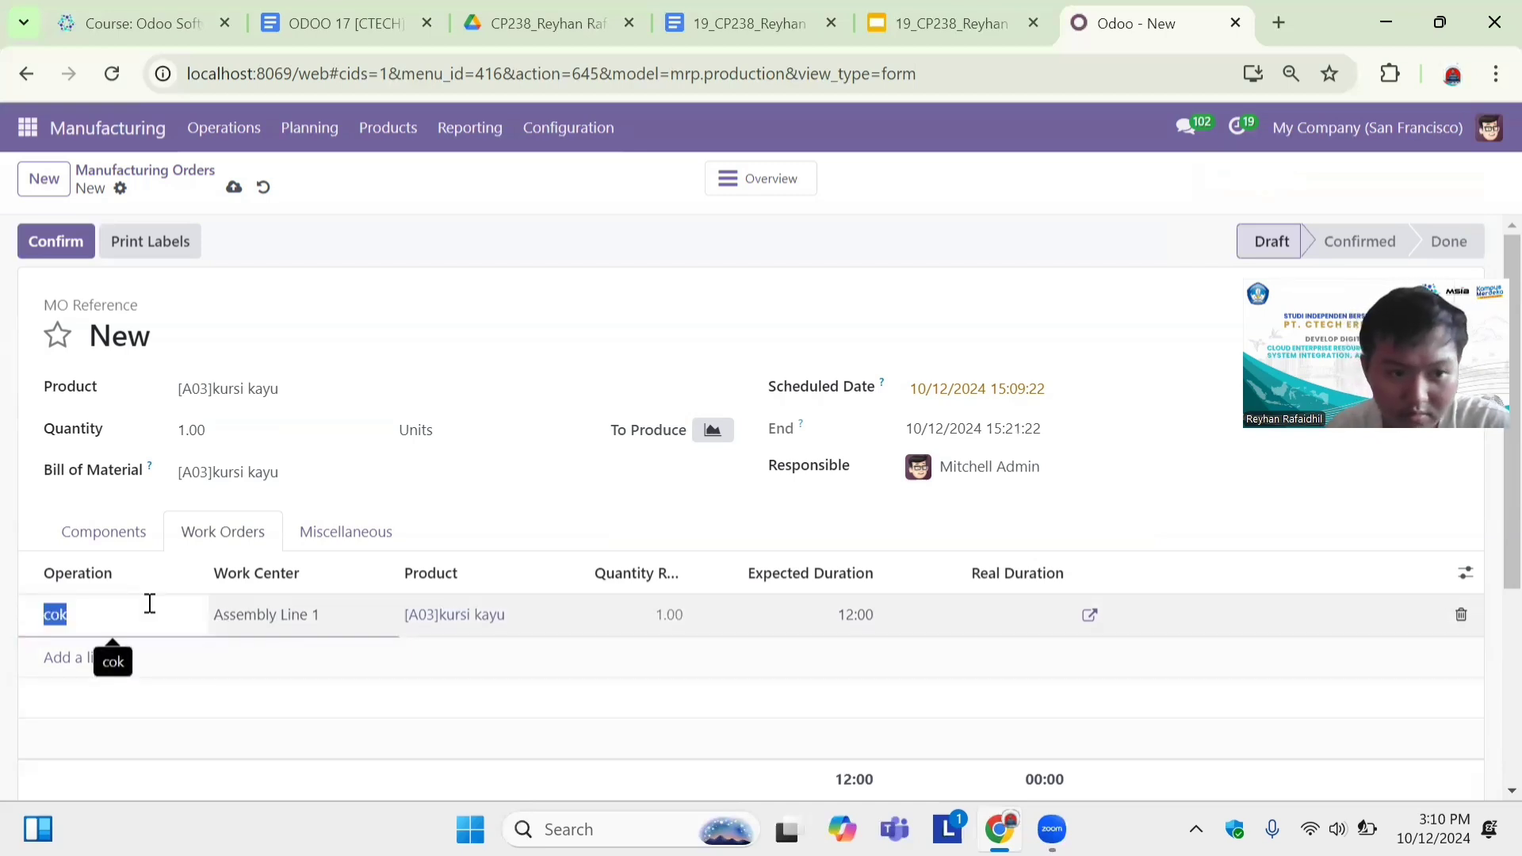
text(co)
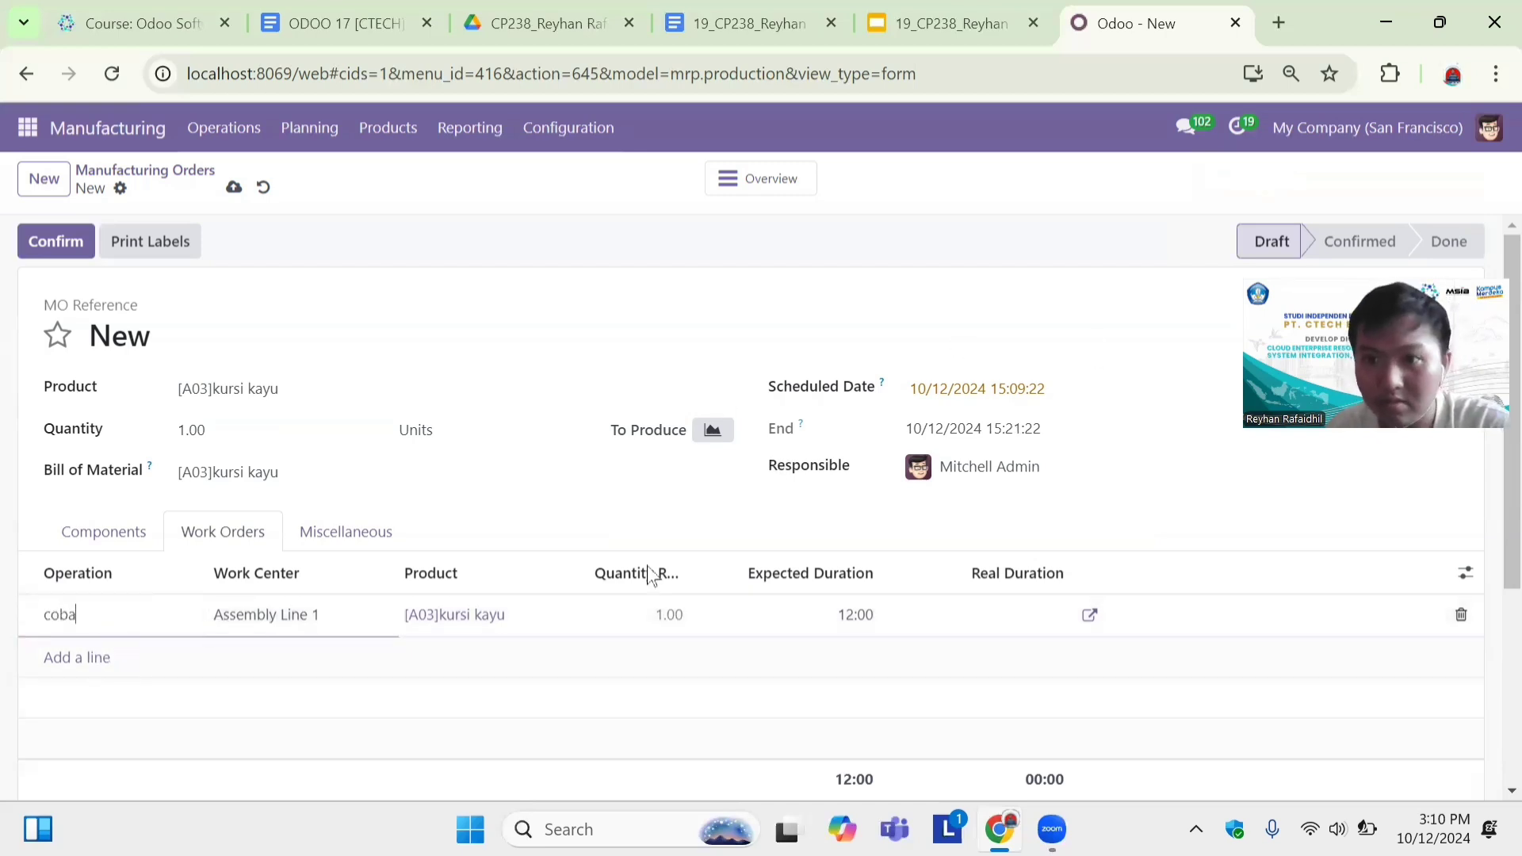
click(65, 247)
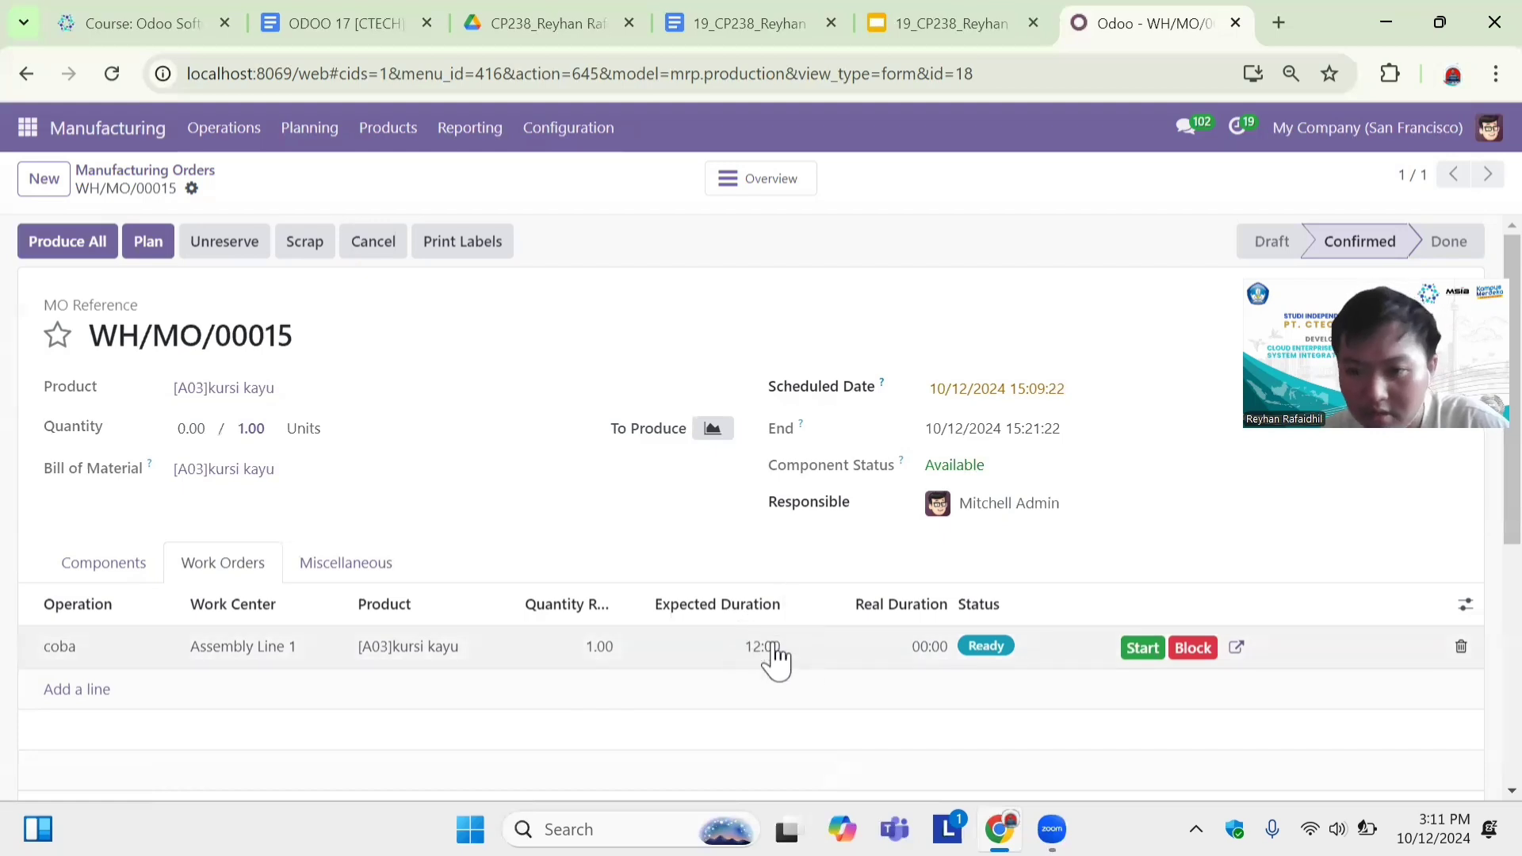
Start and finish the coba work order, and produce the full quantity of the kursi kayu order.
click(1141, 649)
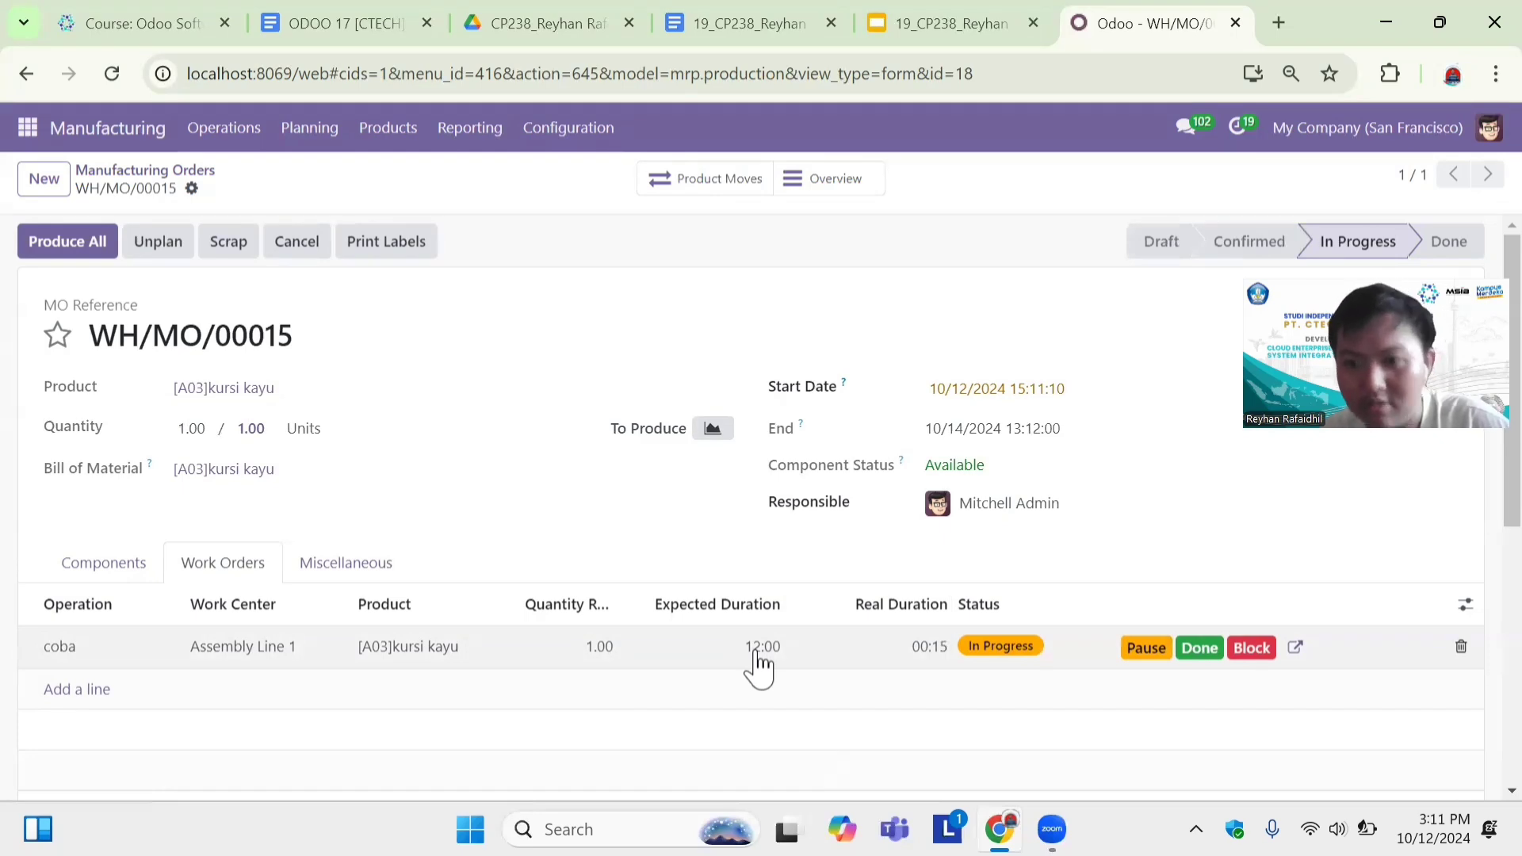
click(1200, 649)
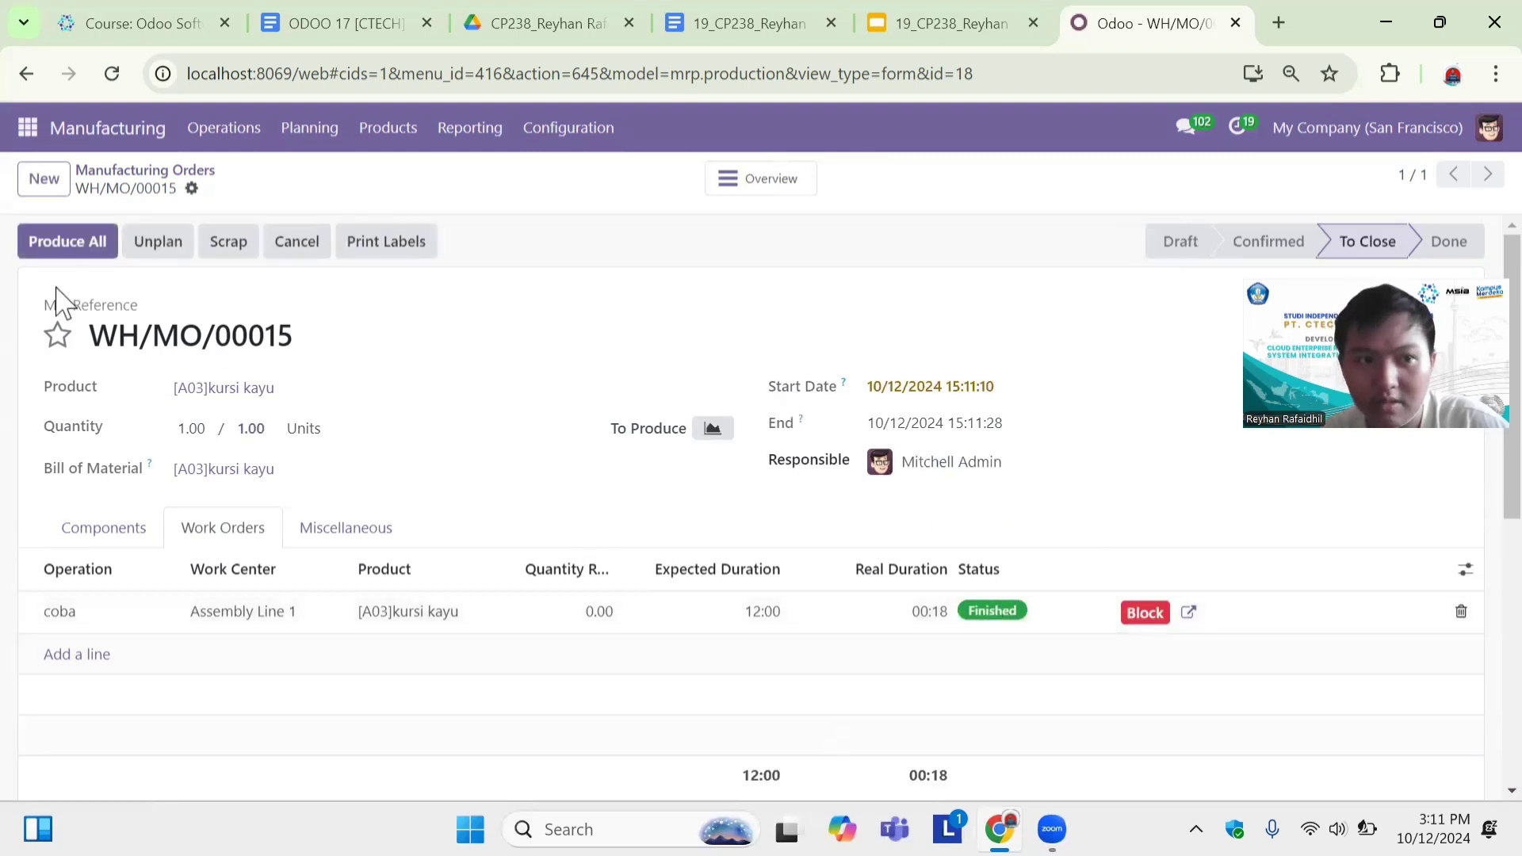
click(67, 243)
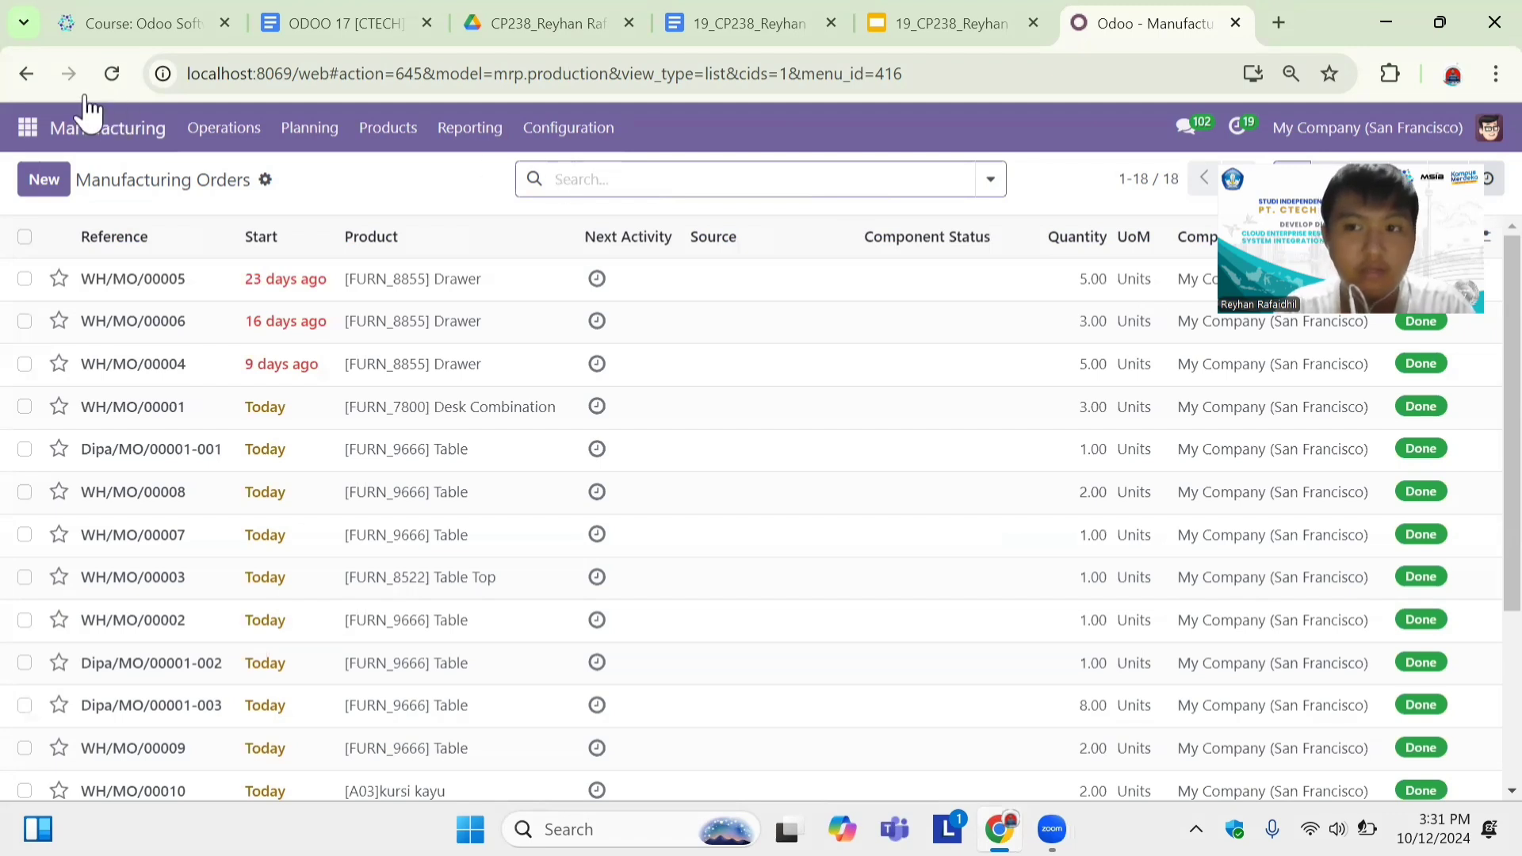
In the rumahku warehouse configuration, set manufacture to pick components, manufacture and then store products (3 steps), and save it.
click(28, 128)
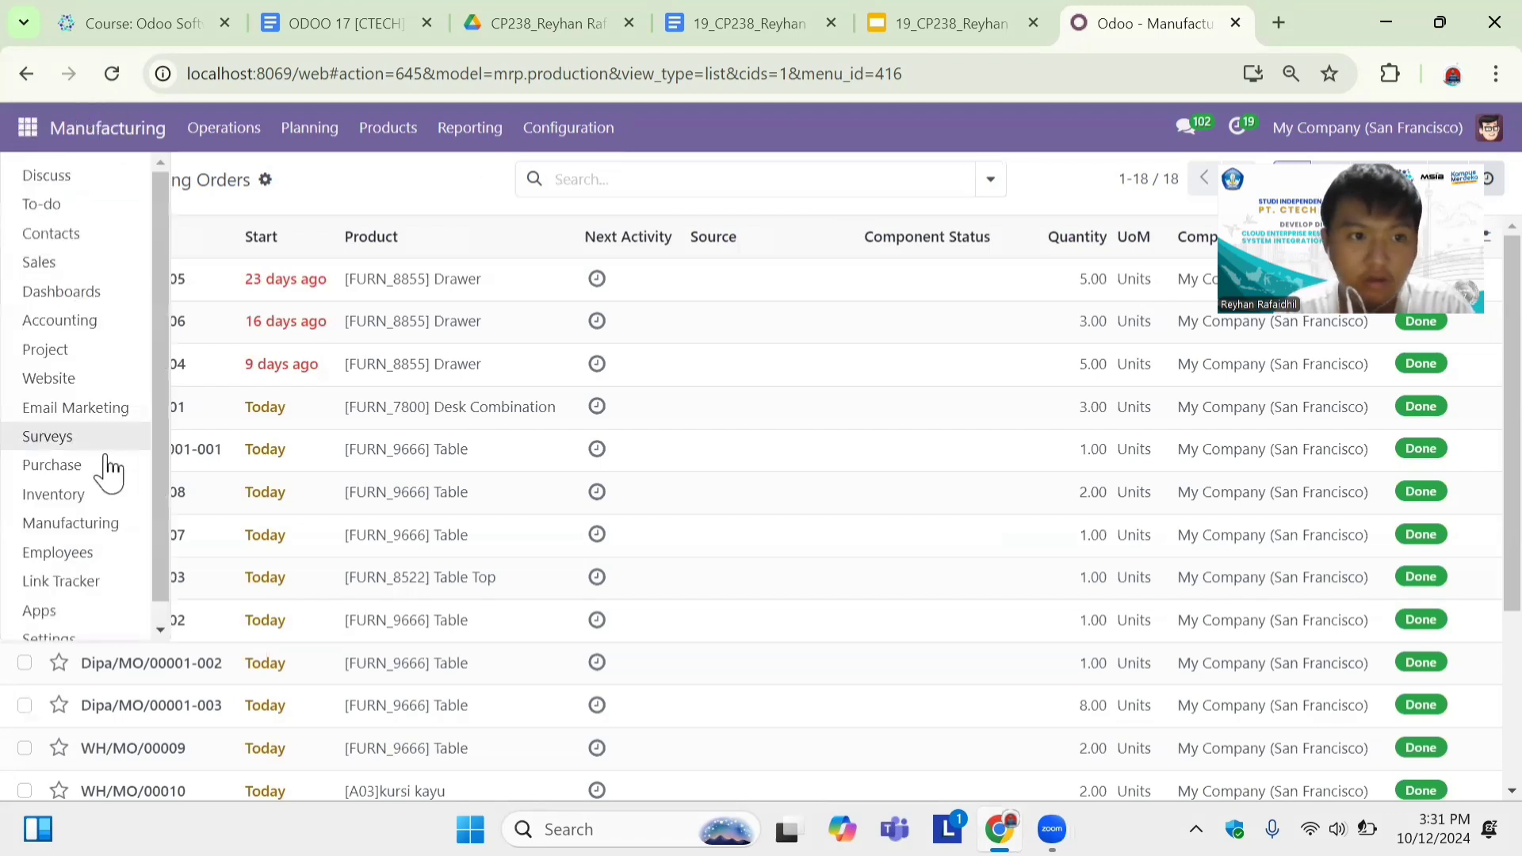
click(86, 496)
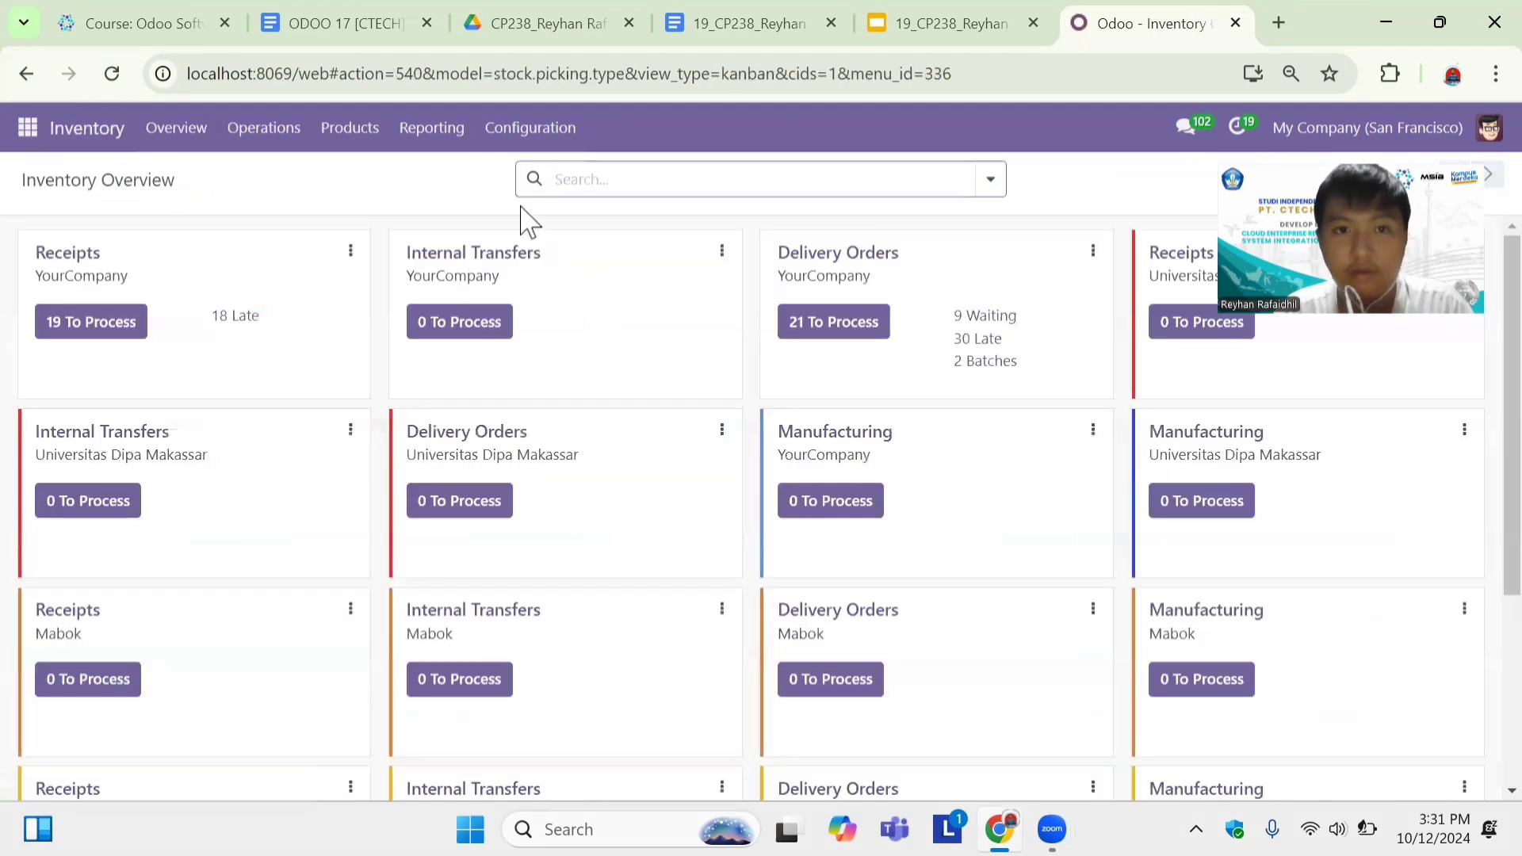
click(519, 132)
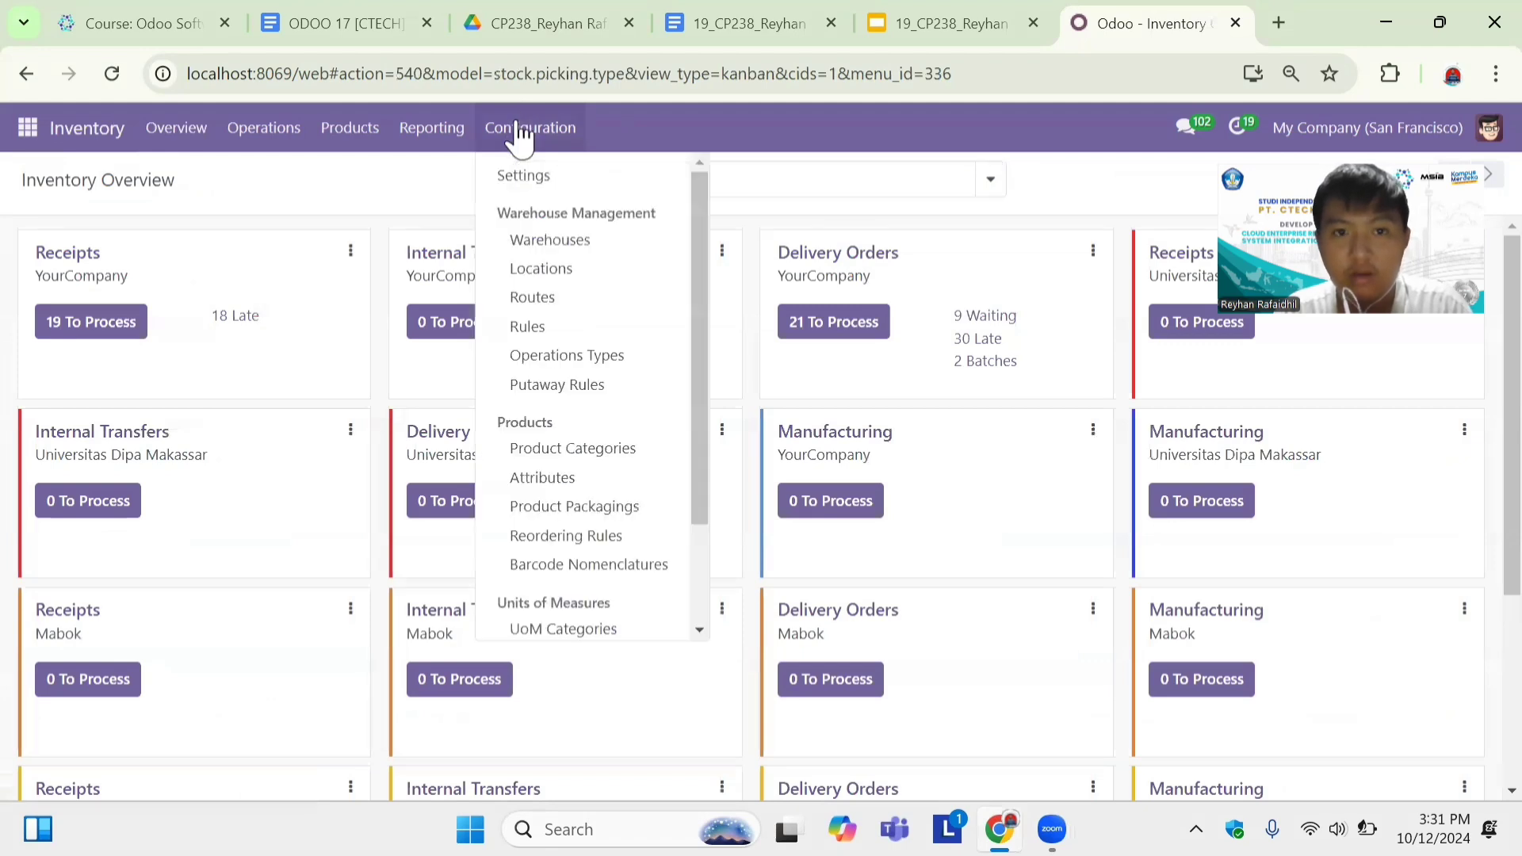
click(585, 248)
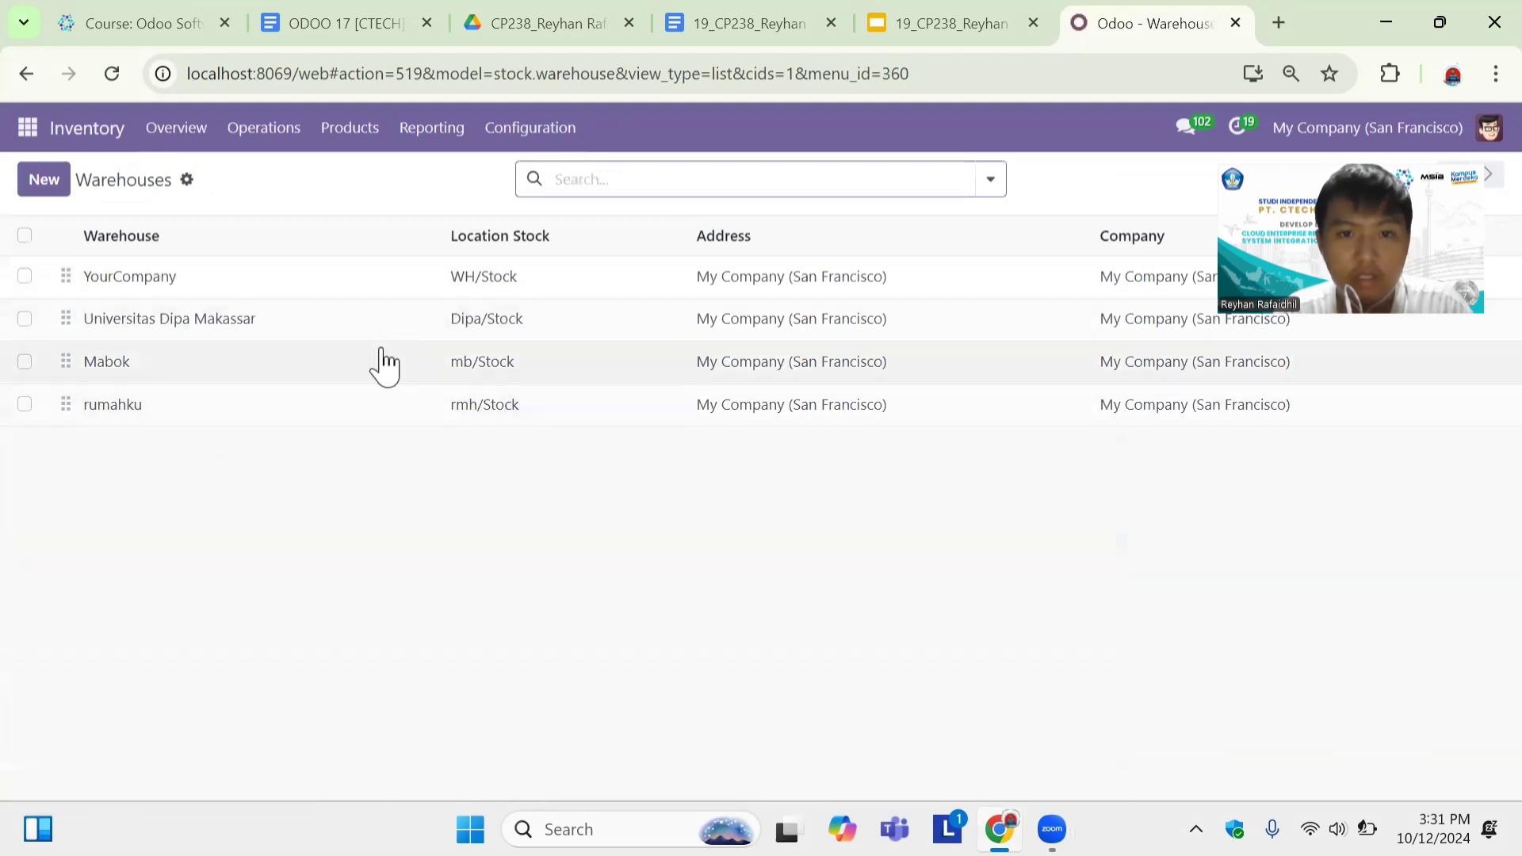
click(234, 422)
scroll(1014, 428, down, 2)
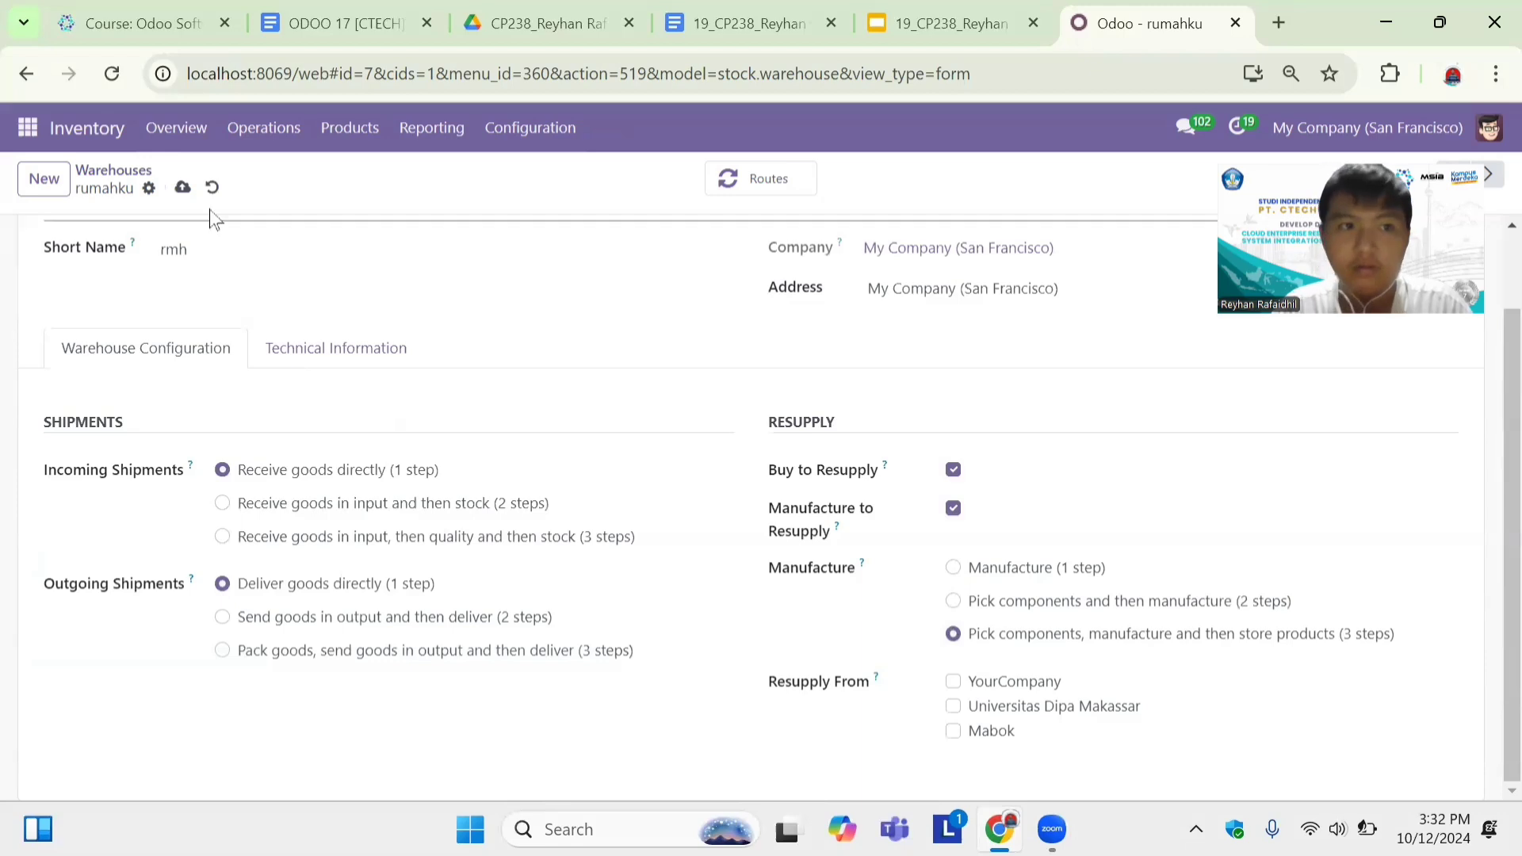
click(182, 189)
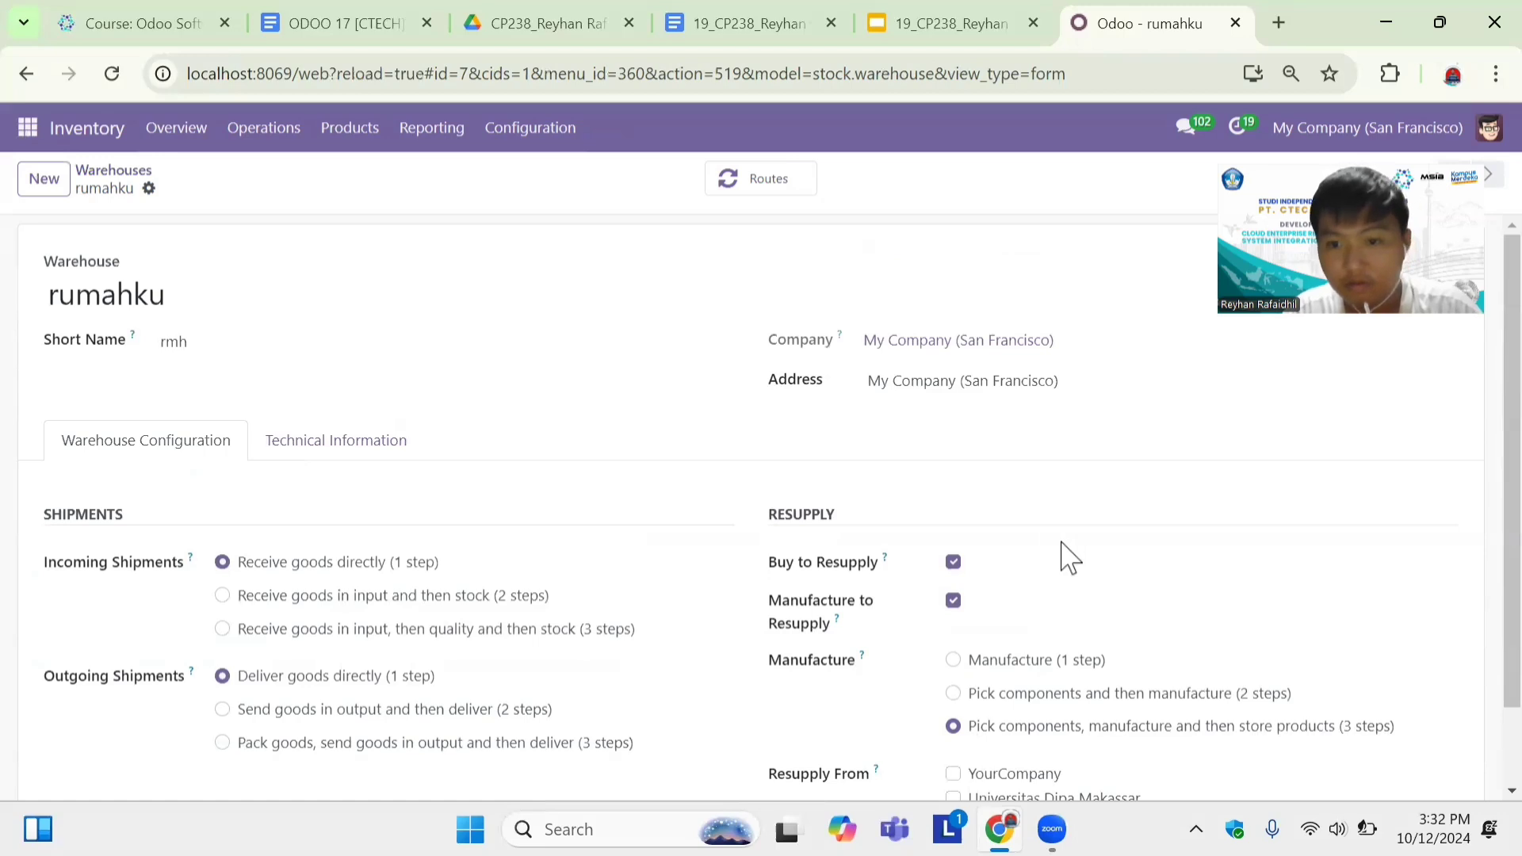
scroll(1046, 548, down, 1)
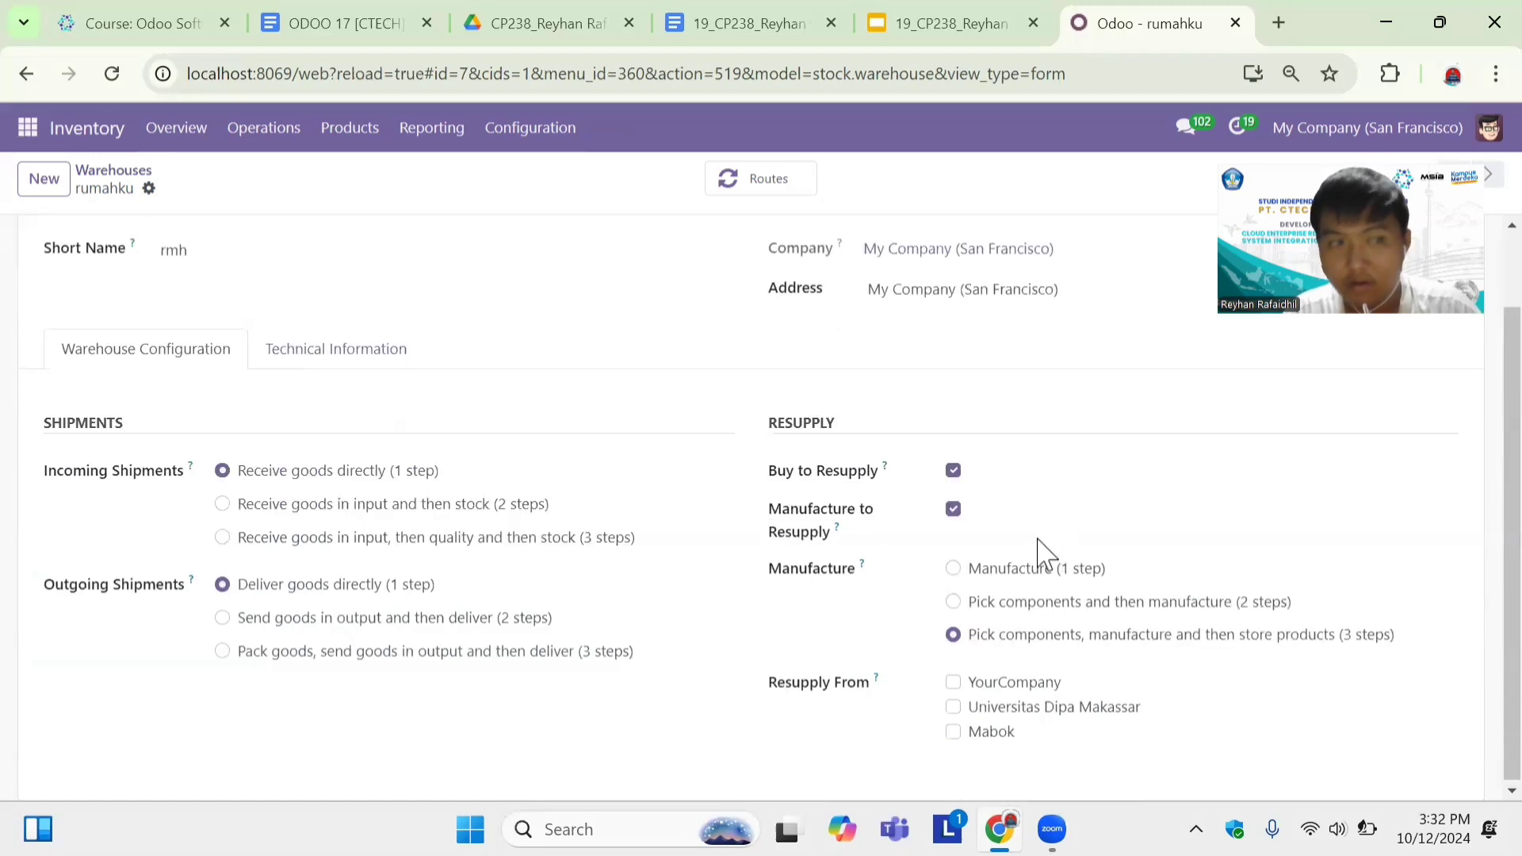
Start a new manufacturing order and set its operation type to rumahku: Manufacturing.
click(28, 130)
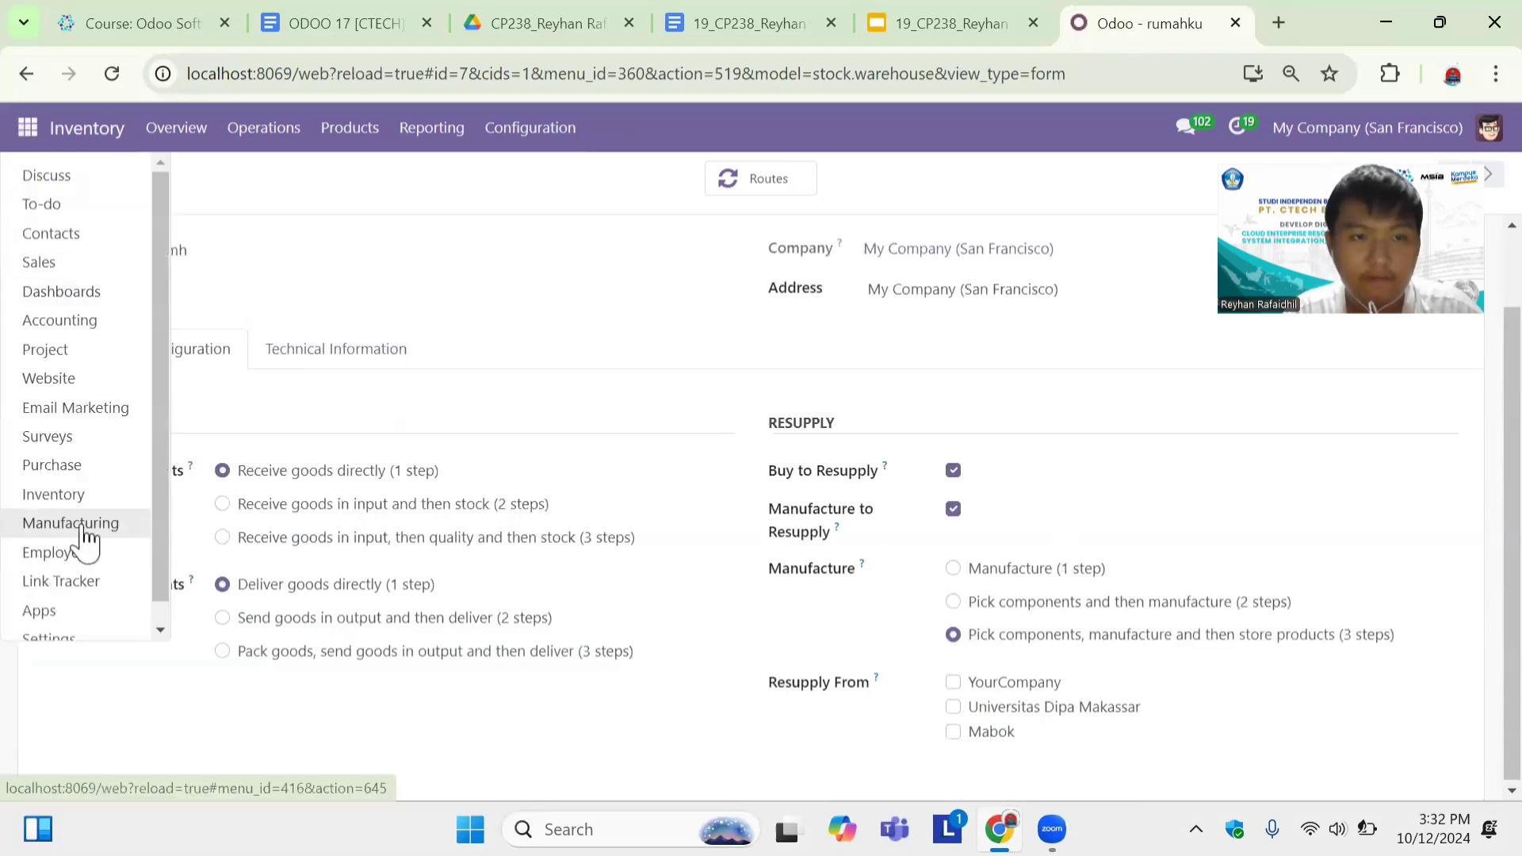
click(70, 523)
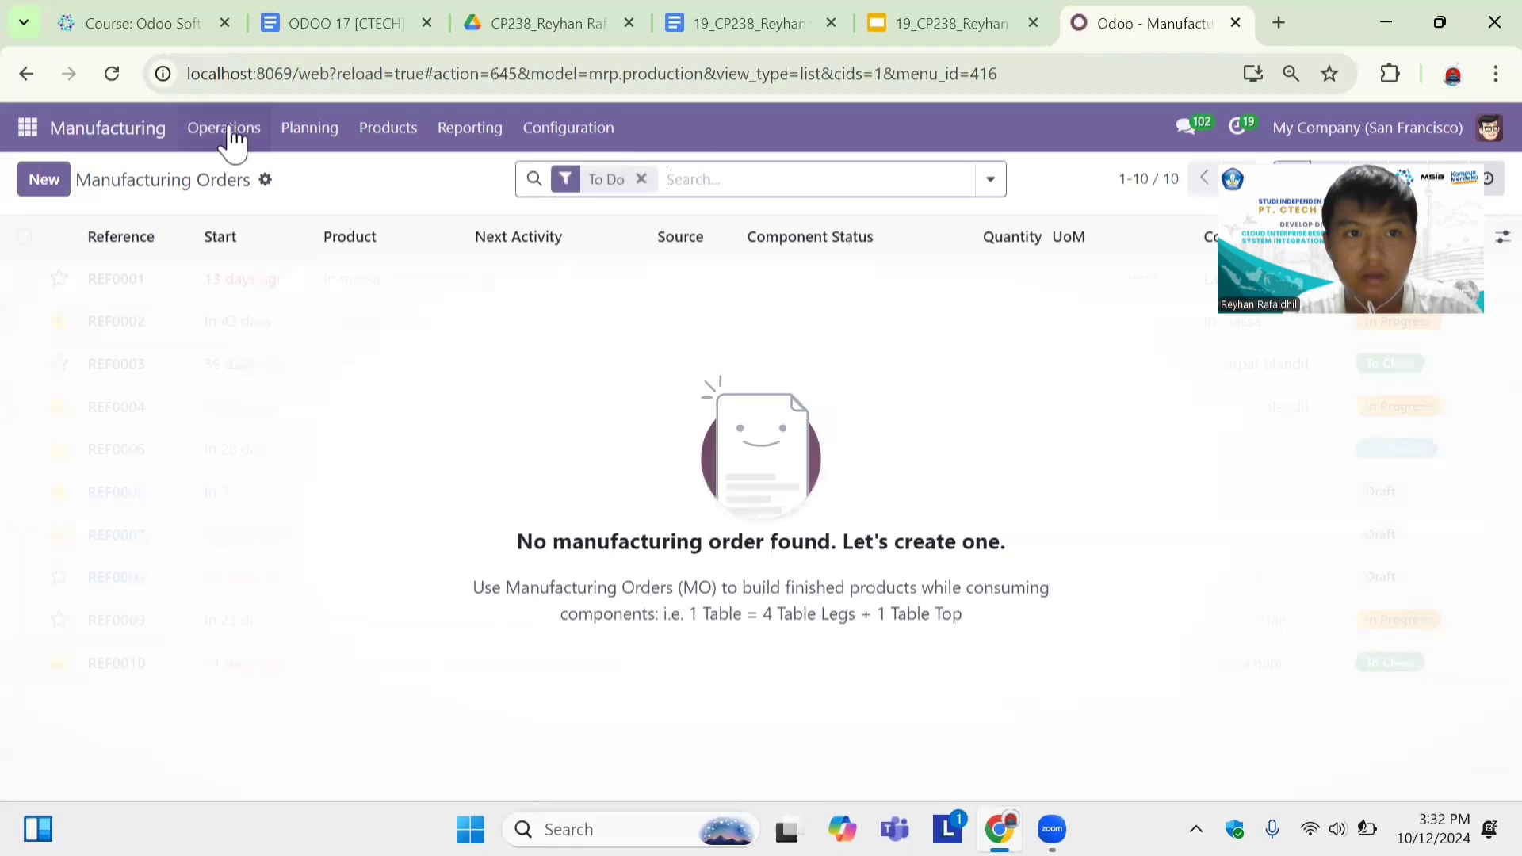
click(58, 187)
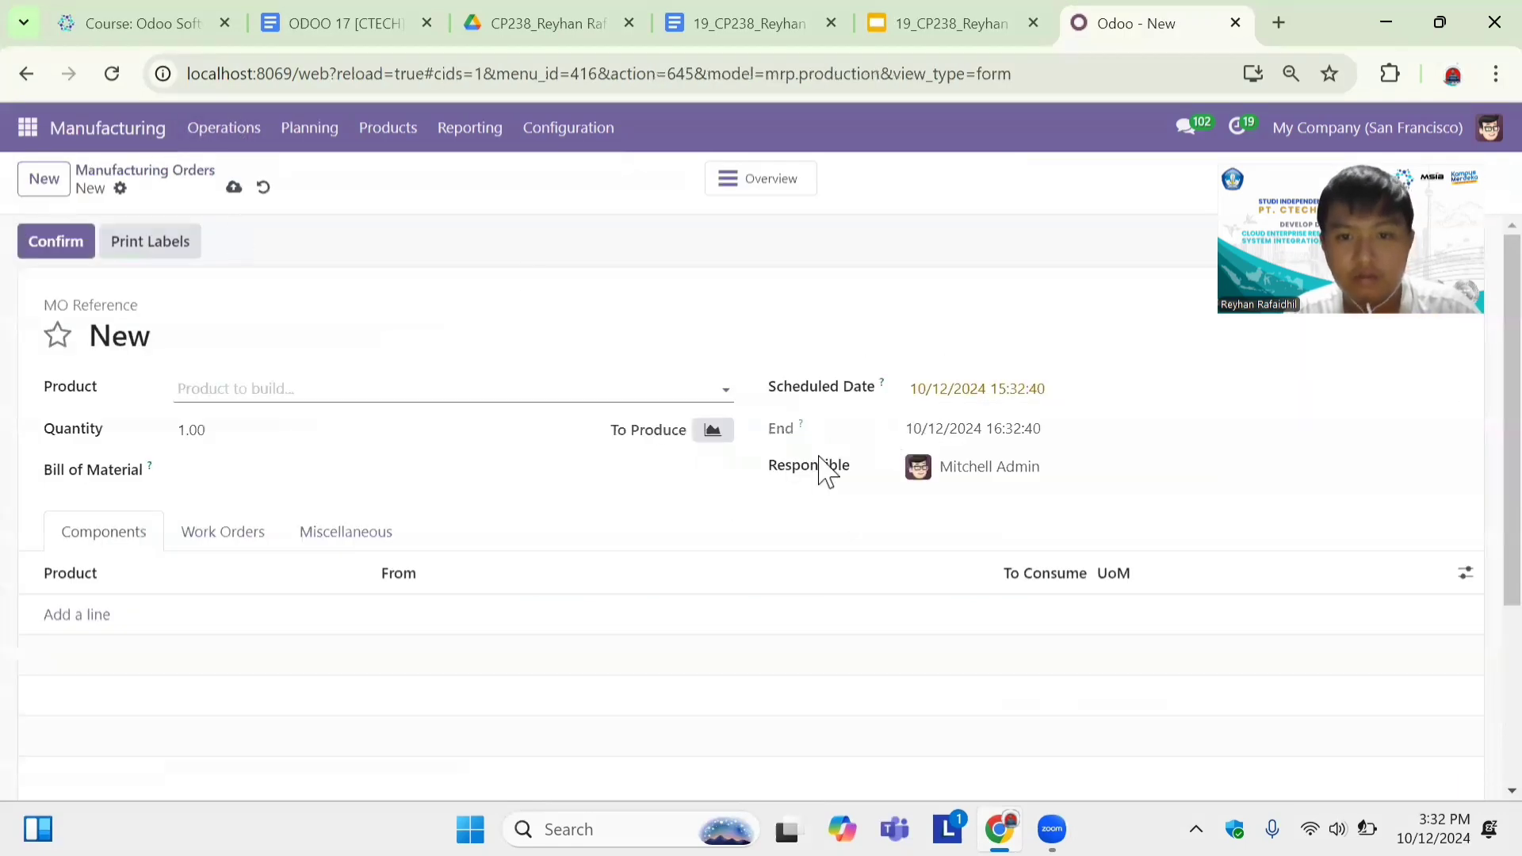
click(359, 536)
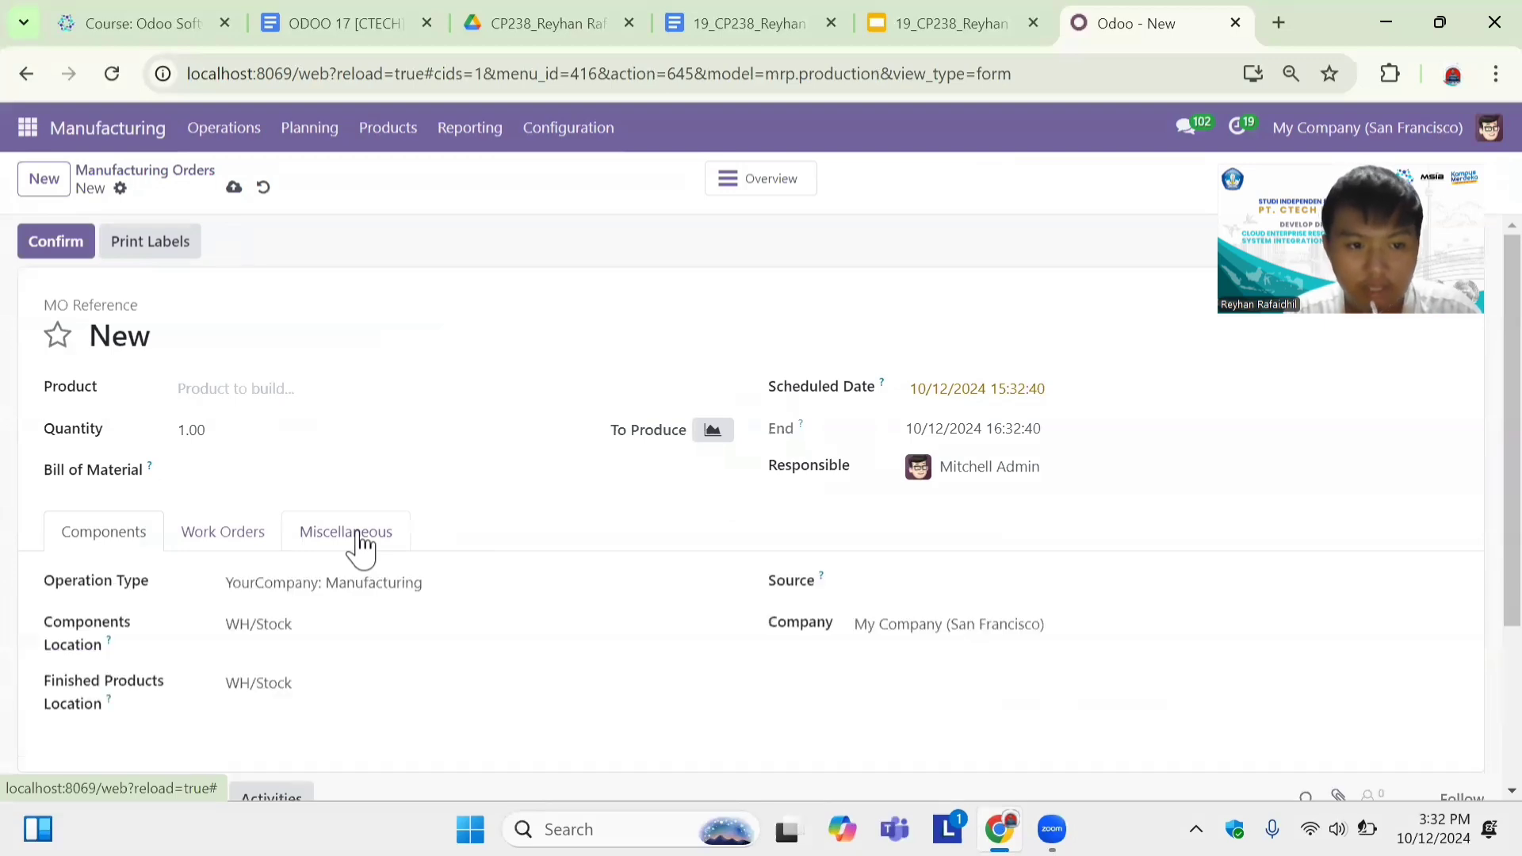
click(423, 585)
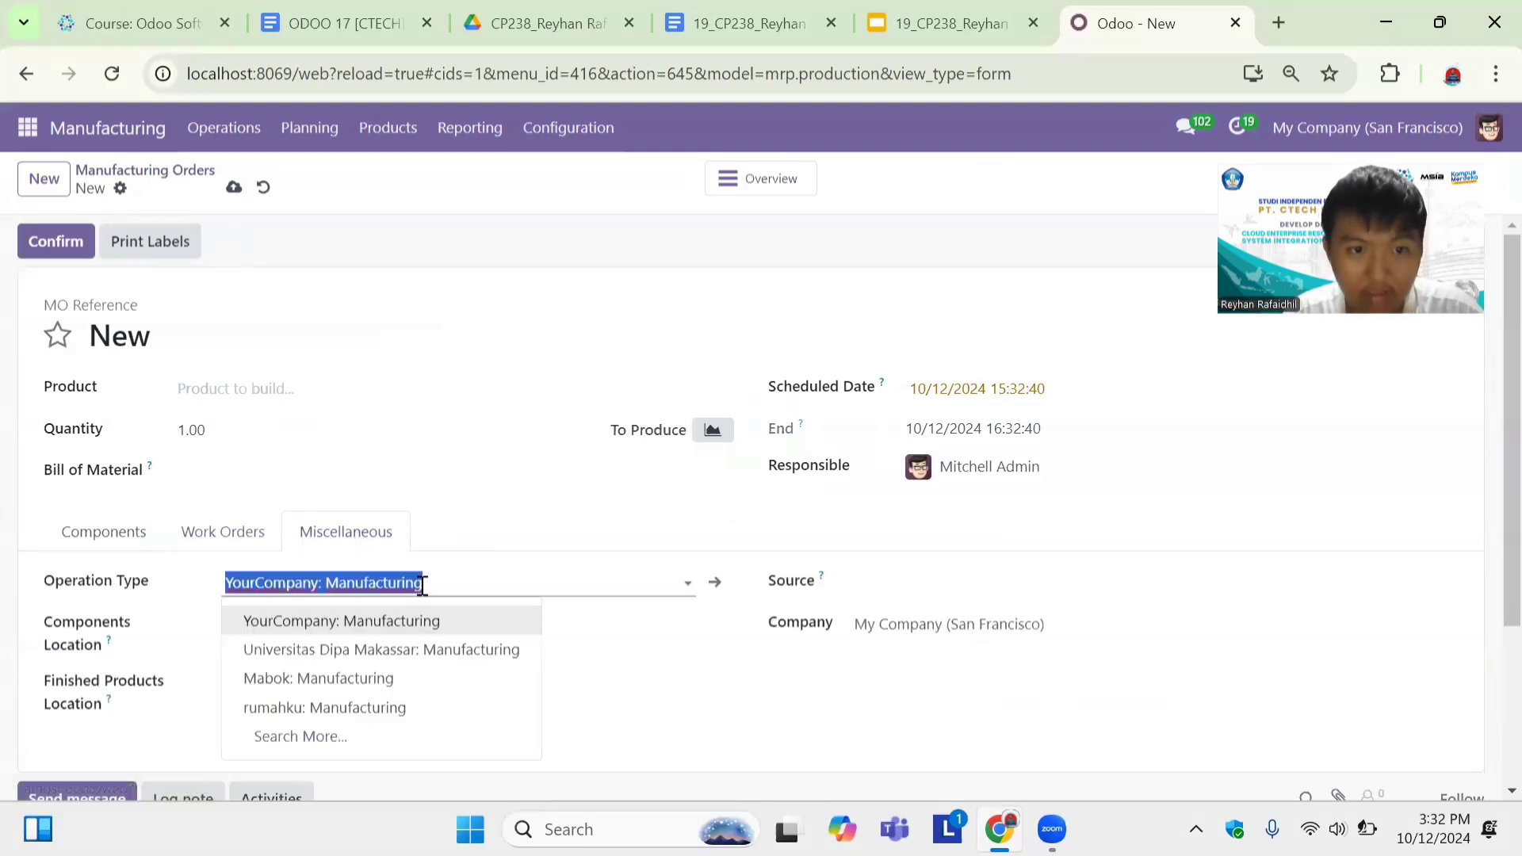
click(413, 706)
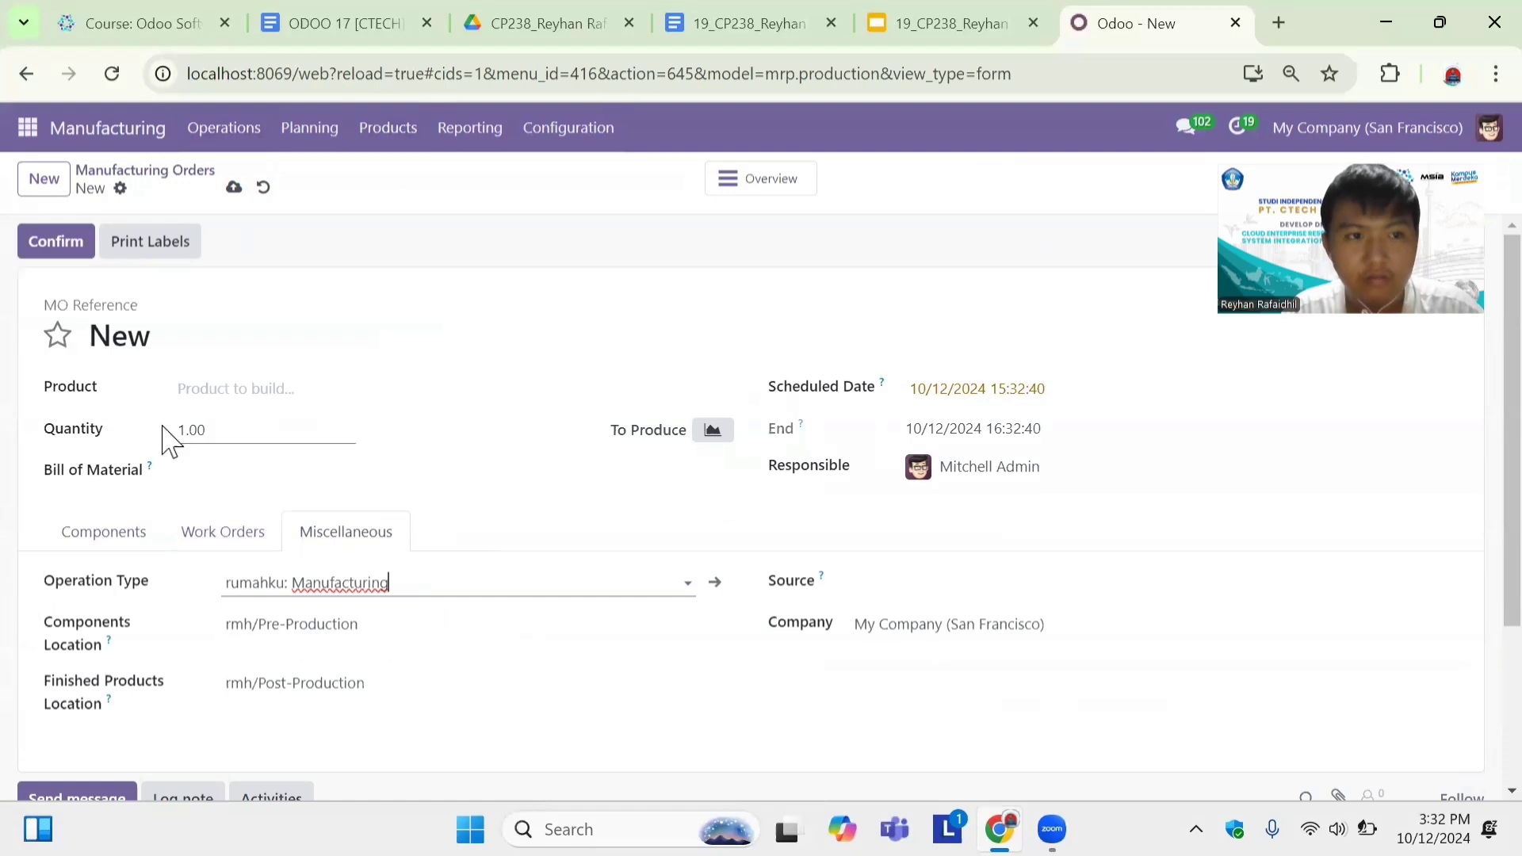
Set [A03]kursi kayu as the product to build on the new manufacturing order and confirm the order.
click(119, 541)
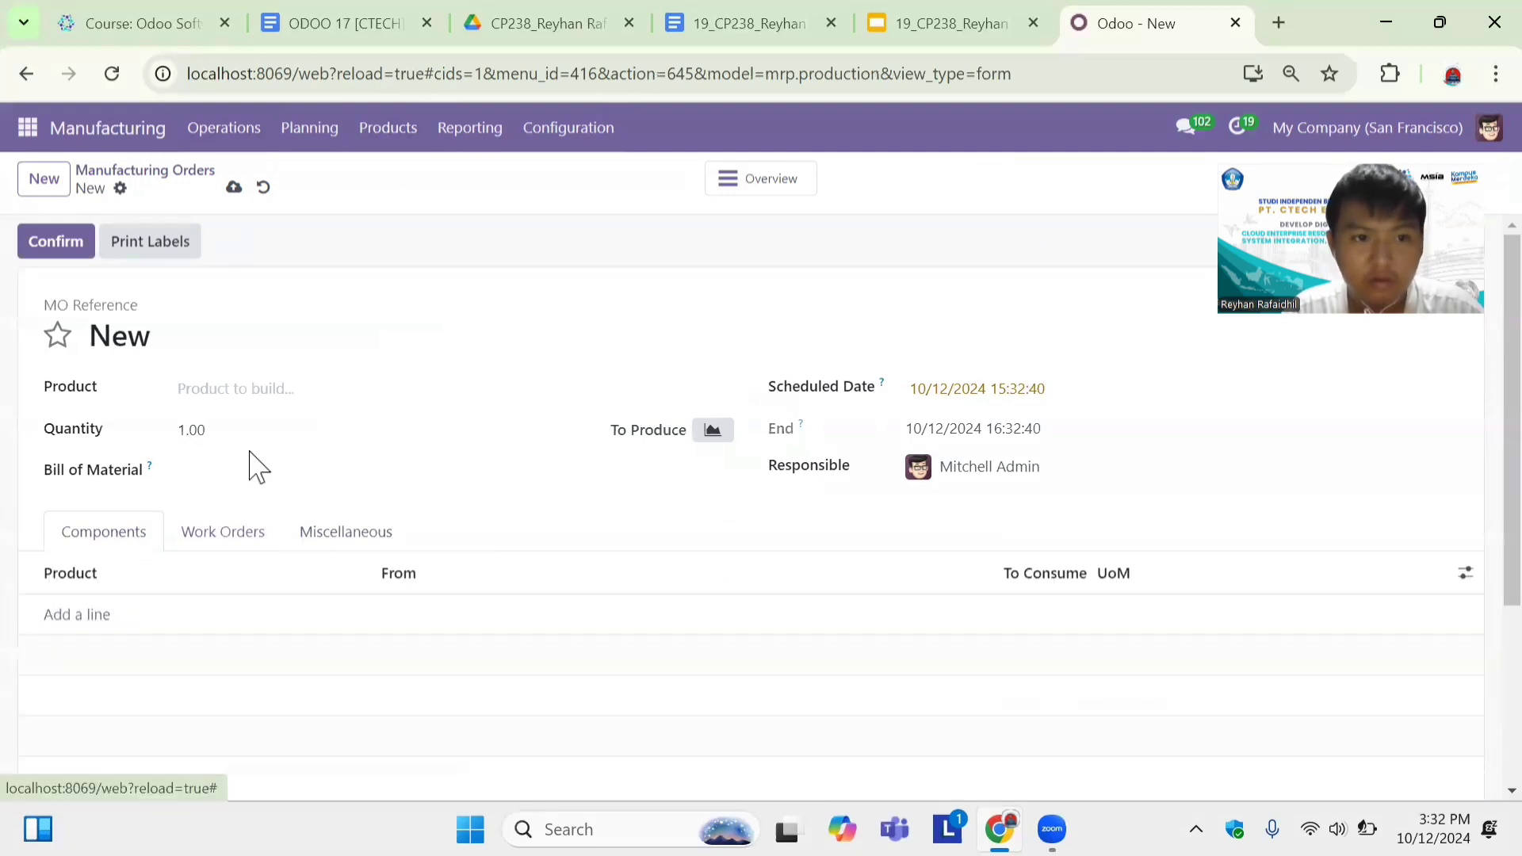
click(307, 386)
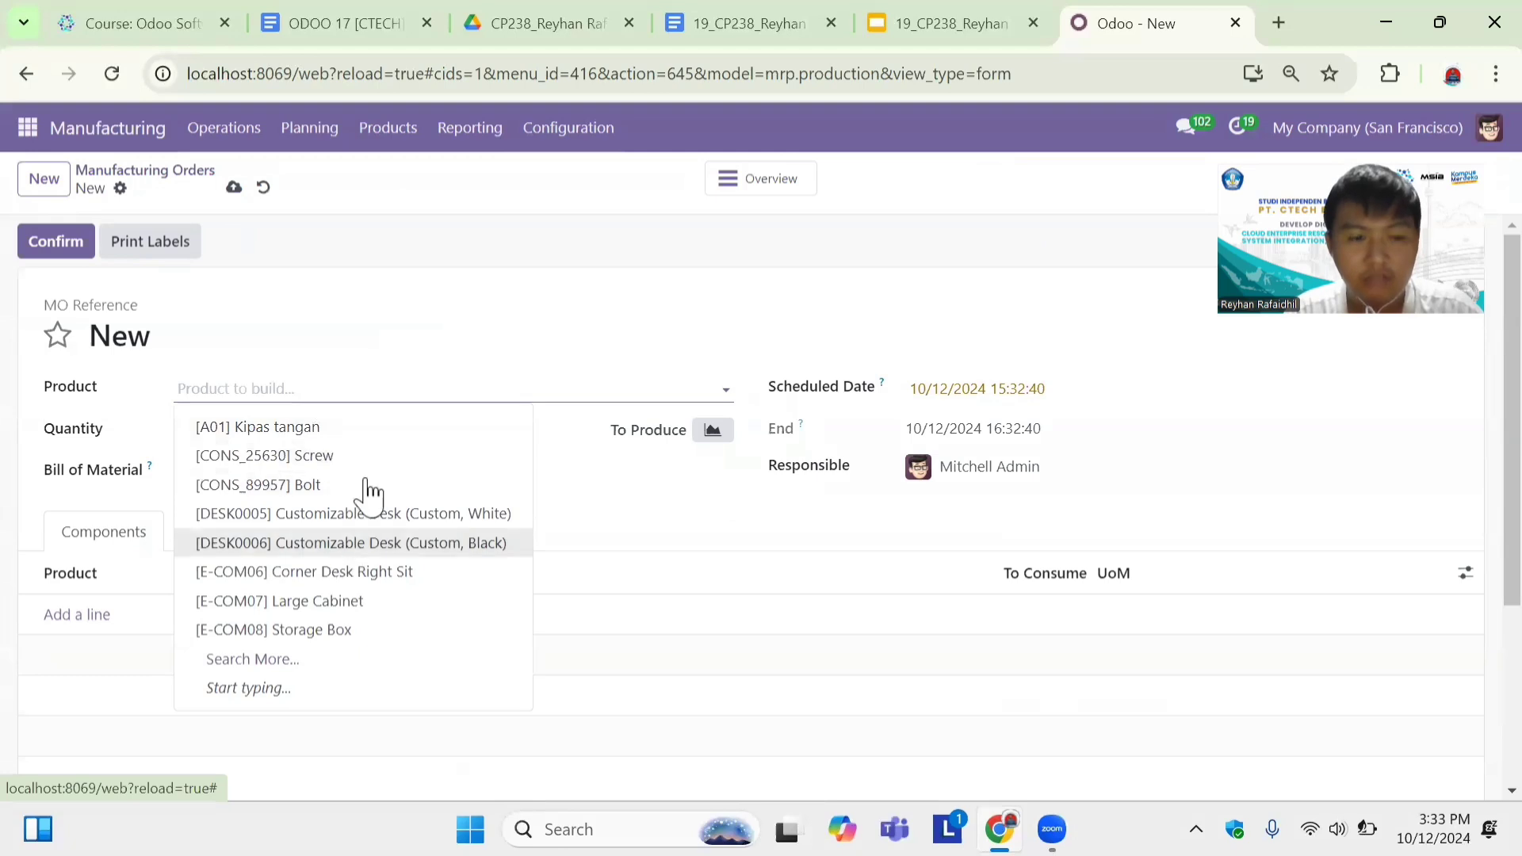
text(kur)
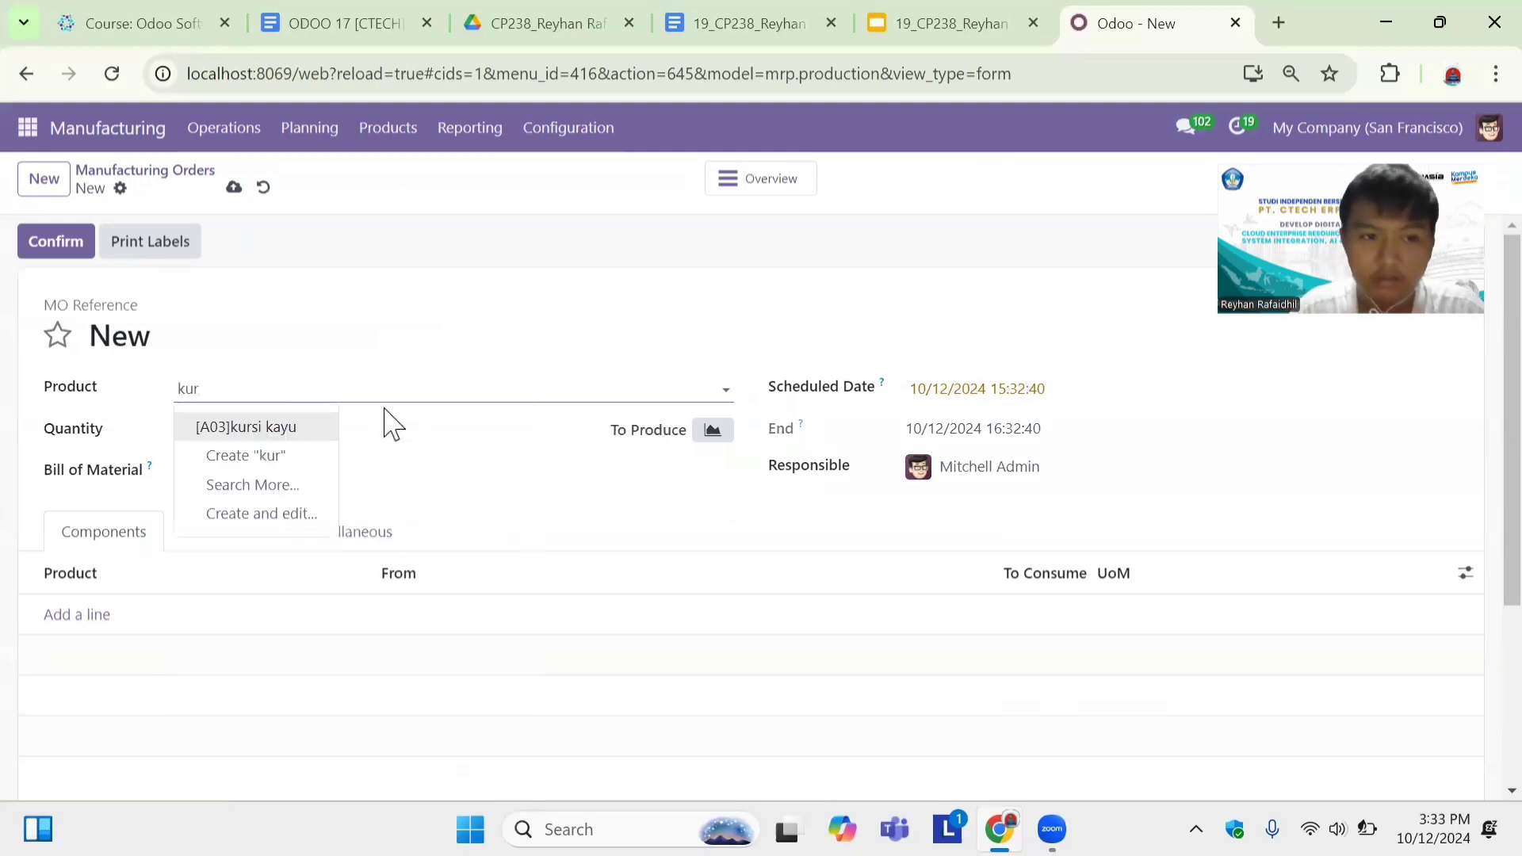
click(306, 429)
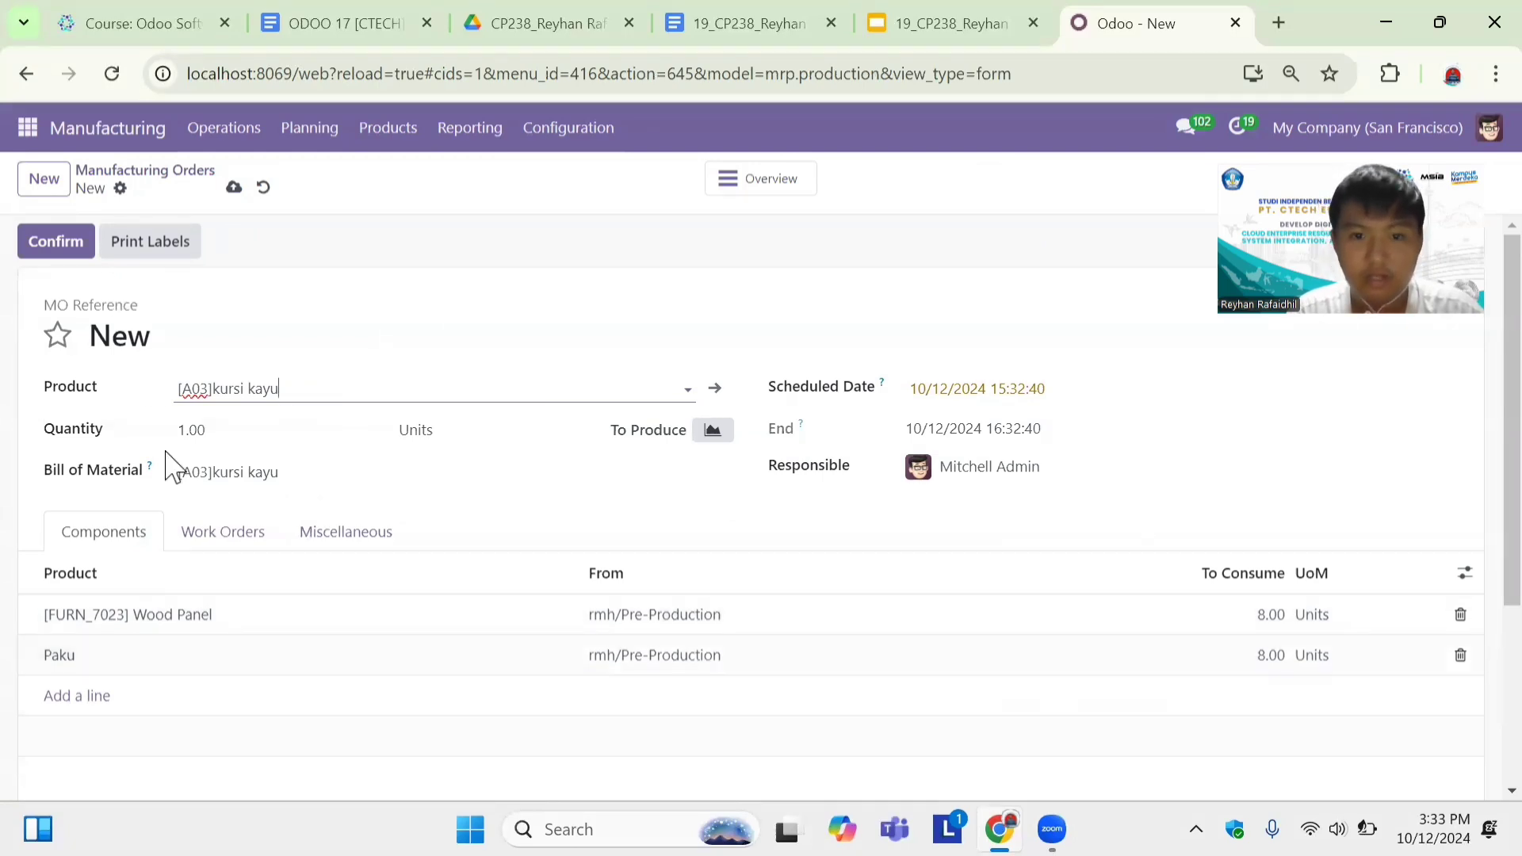
click(58, 250)
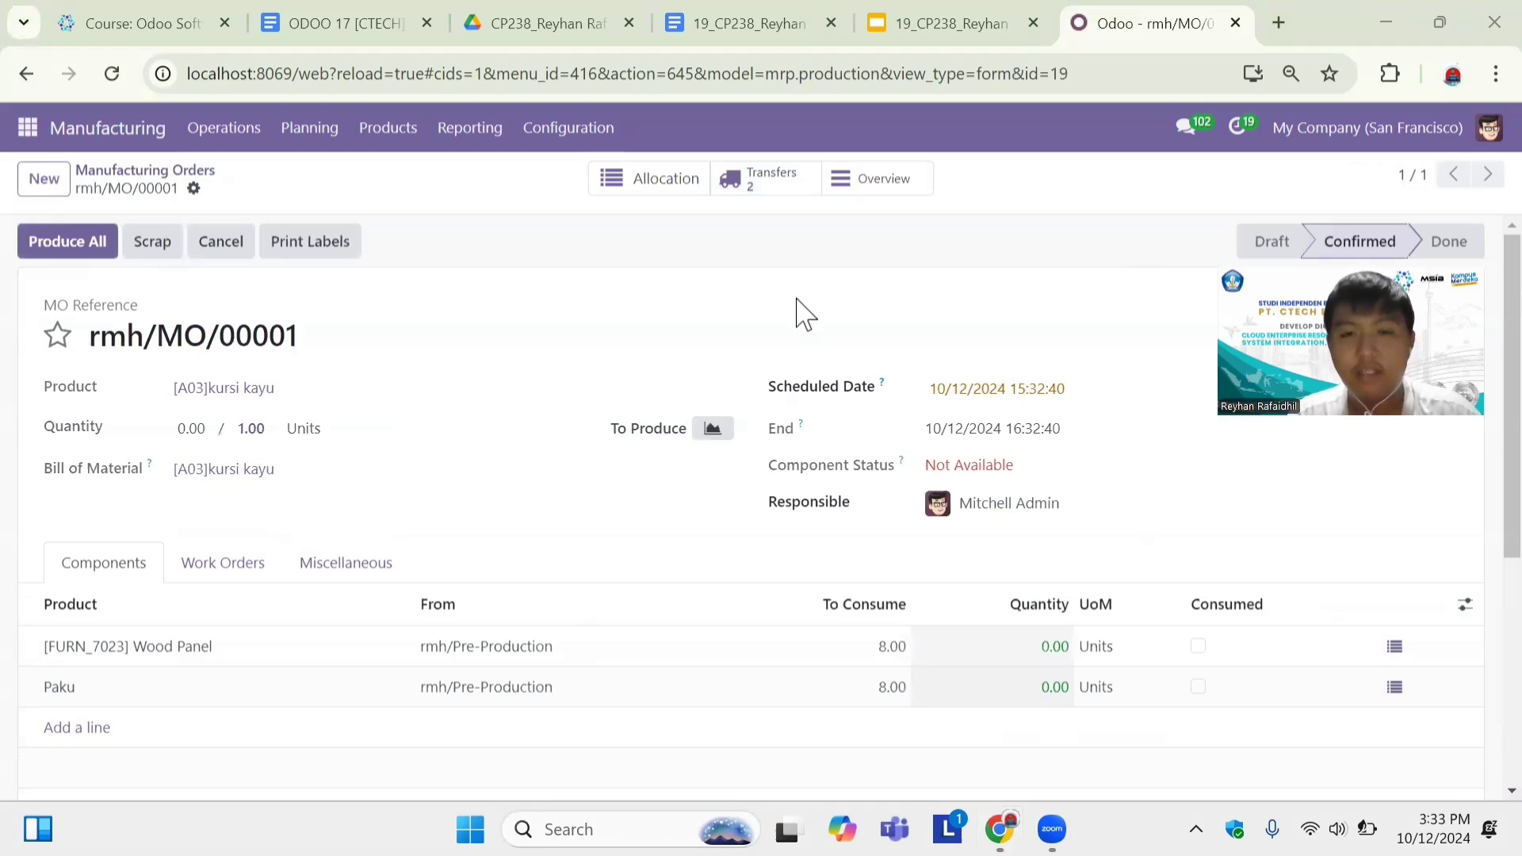
Open the kursi kayu order's Pick Components transfer from rmh/Stock to rmh/Pre-Production and try to validate it.
click(762, 188)
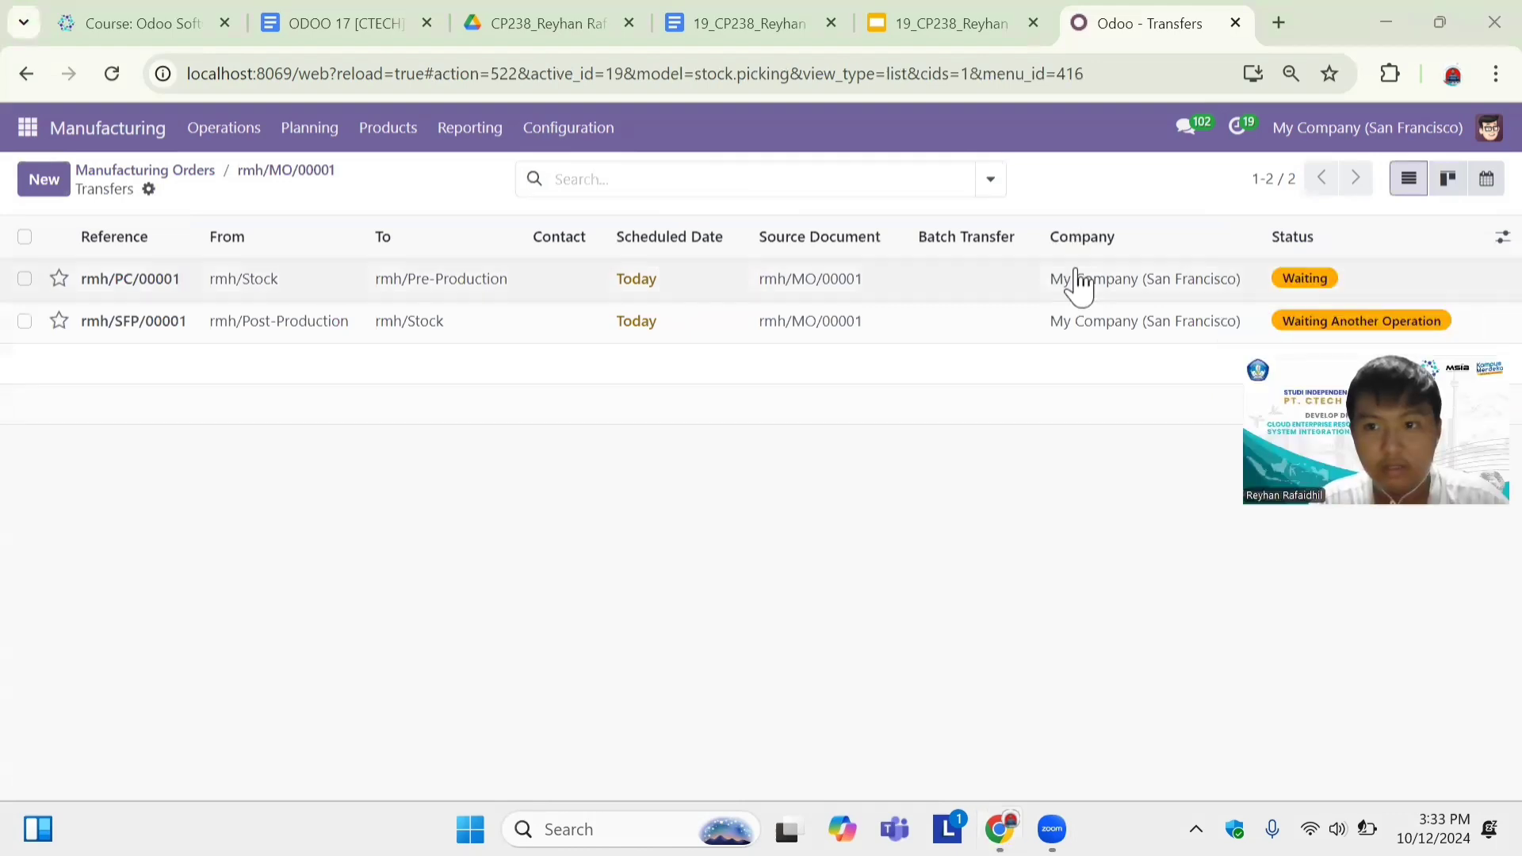
click(878, 290)
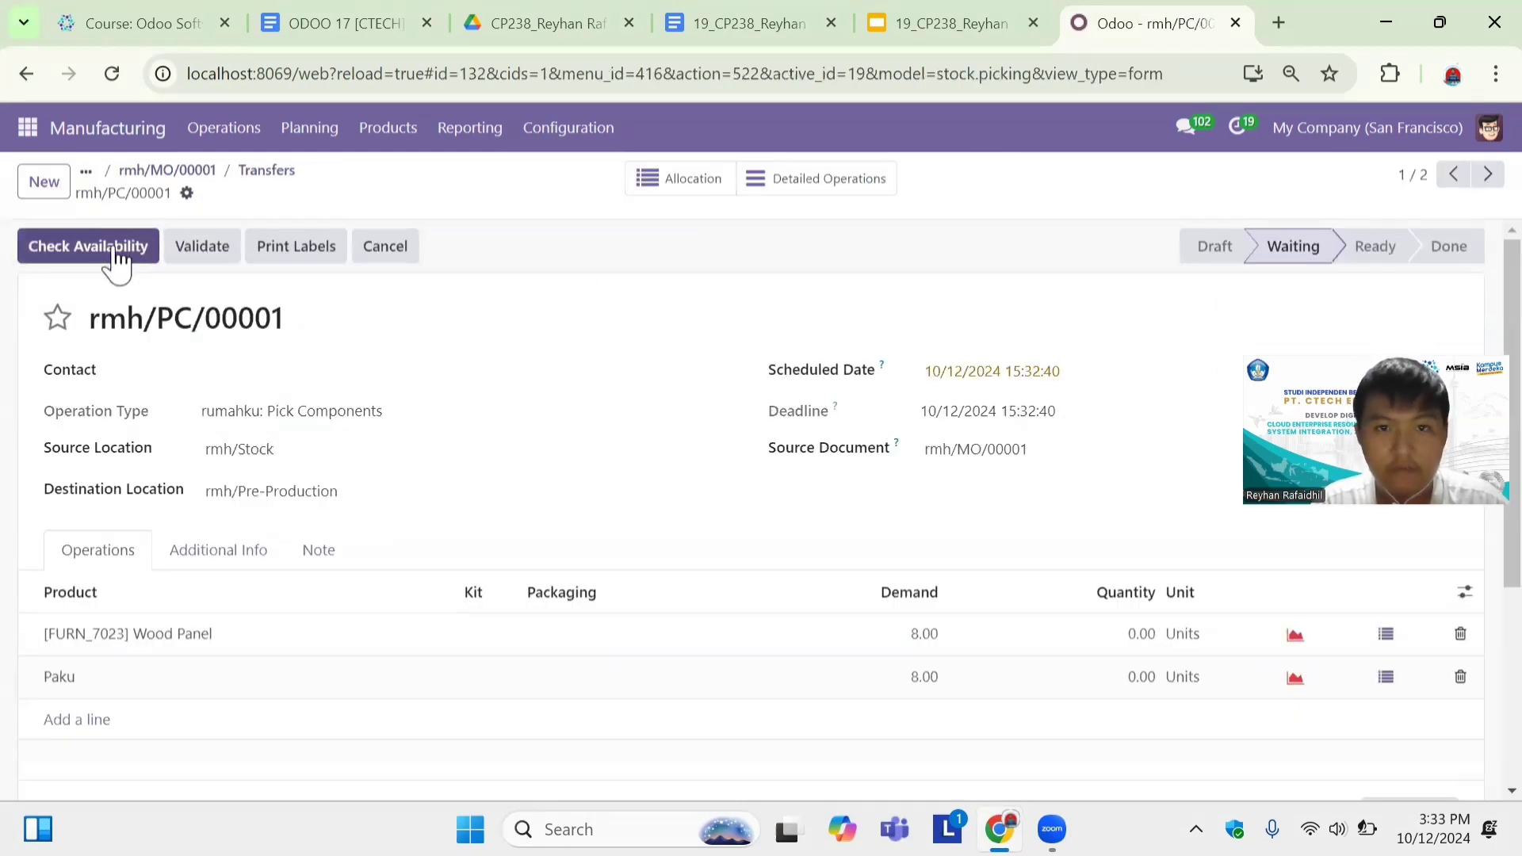
click(208, 249)
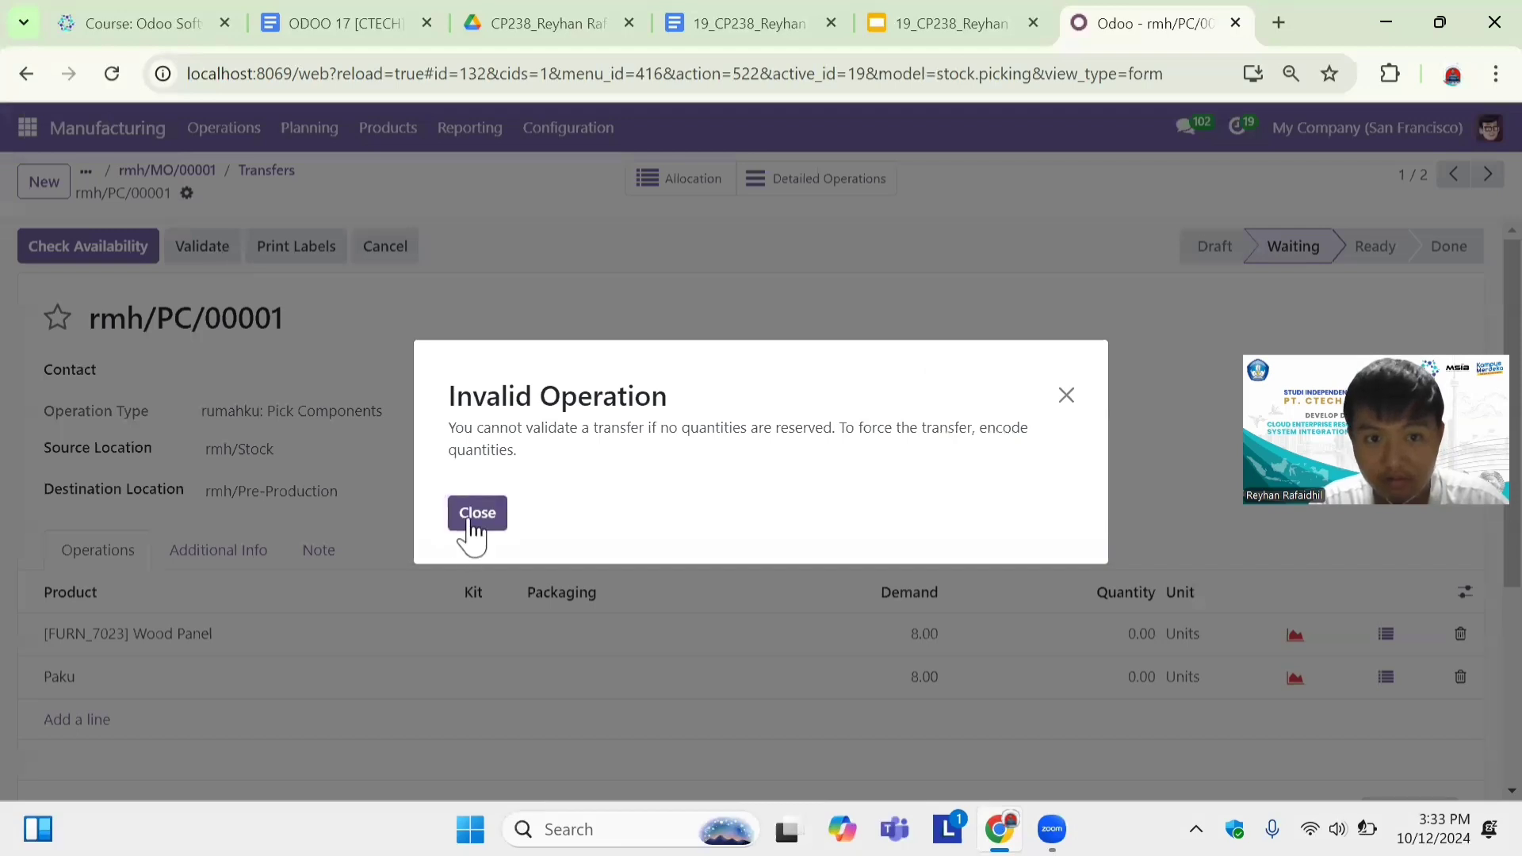
click(476, 513)
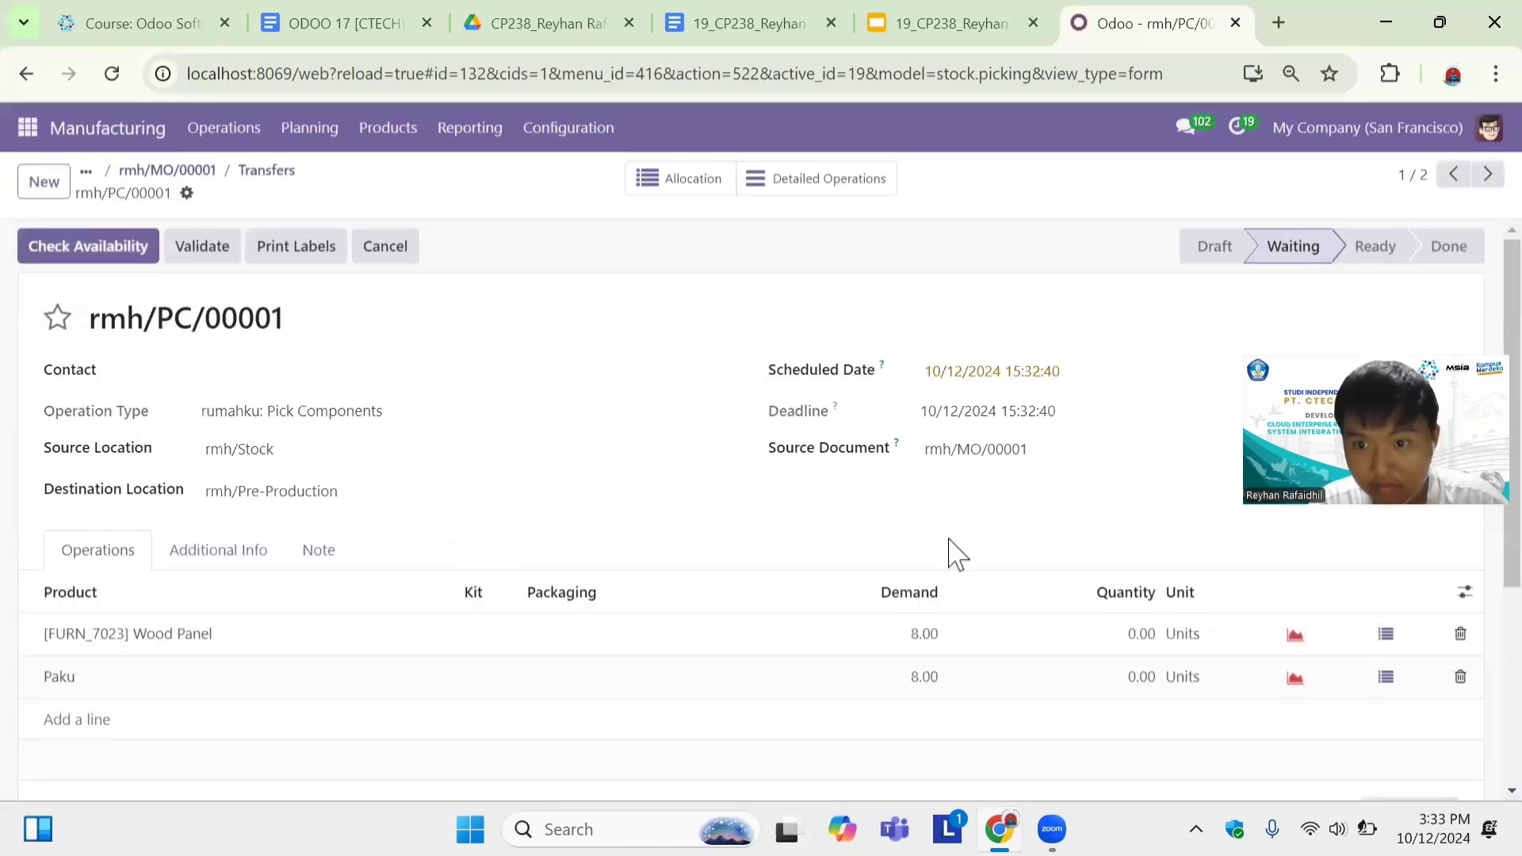
Check the availability of the Pick Components transfer's products and try validating the transfer again.
click(101, 255)
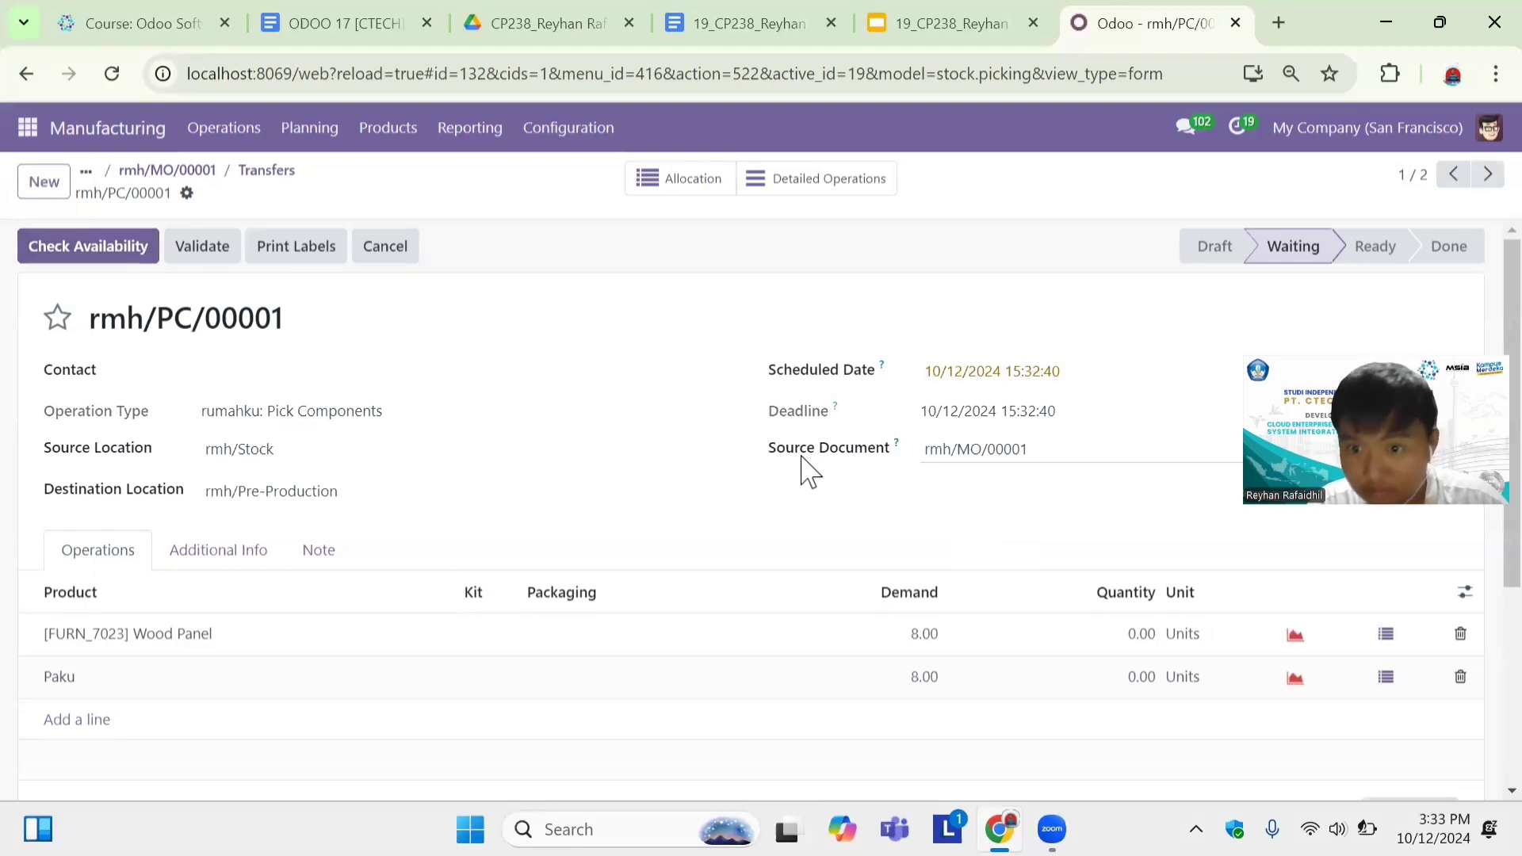
scroll(810, 473, down, 1)
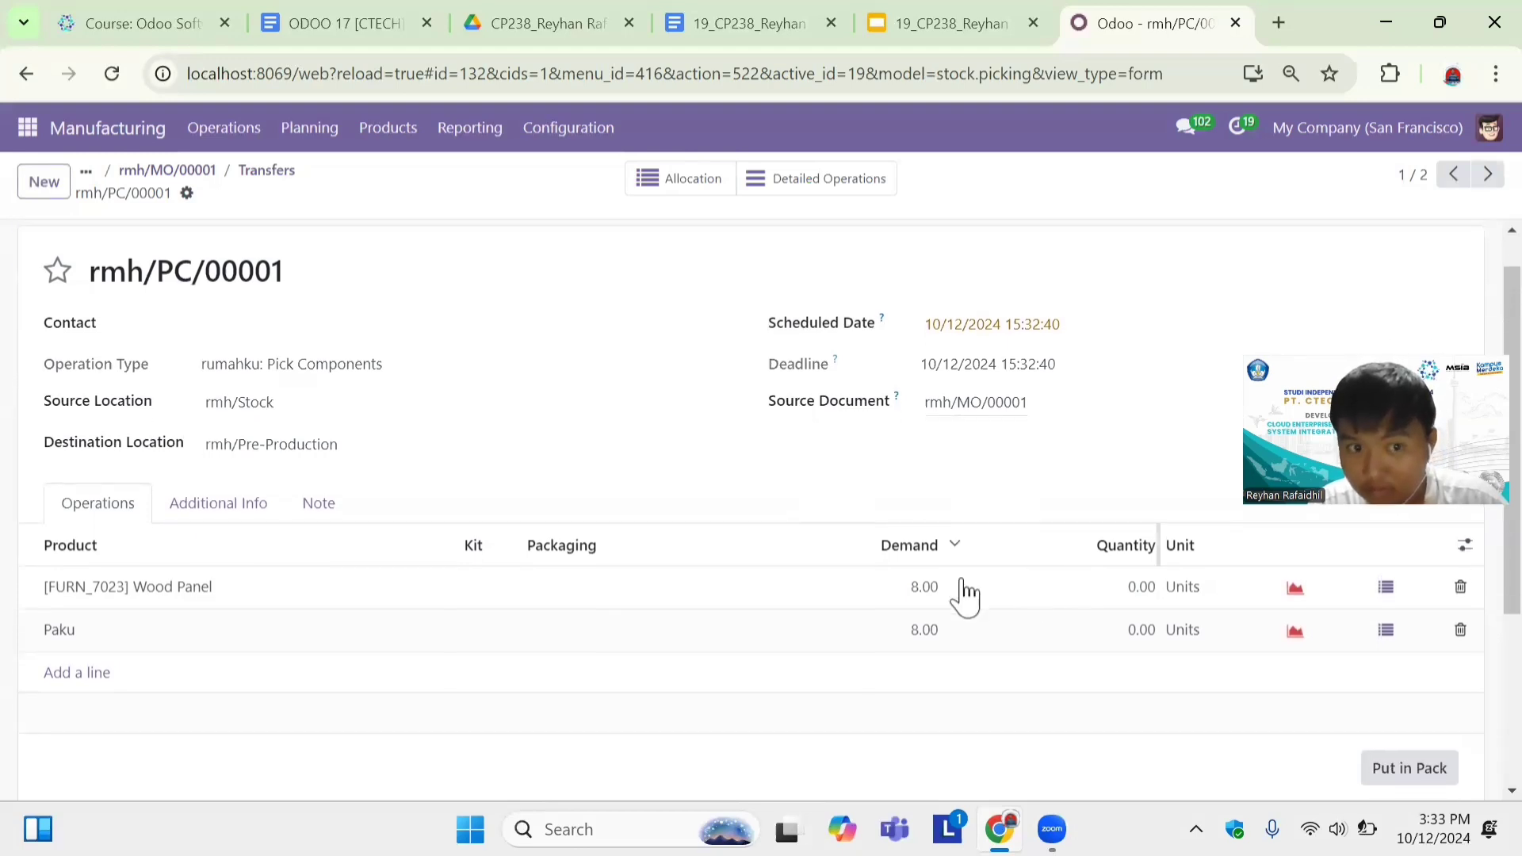
scroll(936, 607, up, 1)
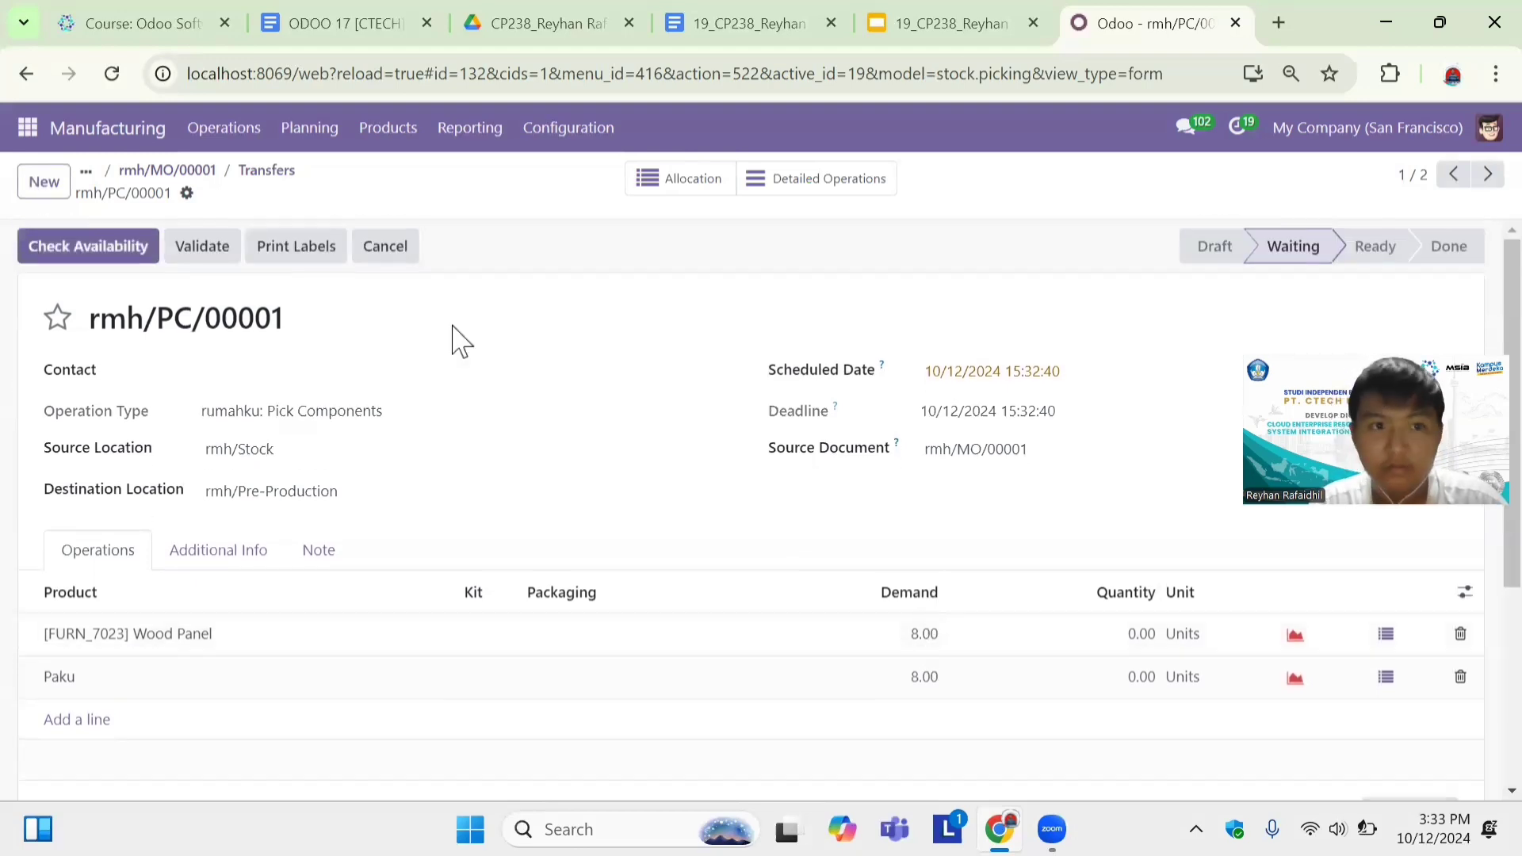
click(200, 252)
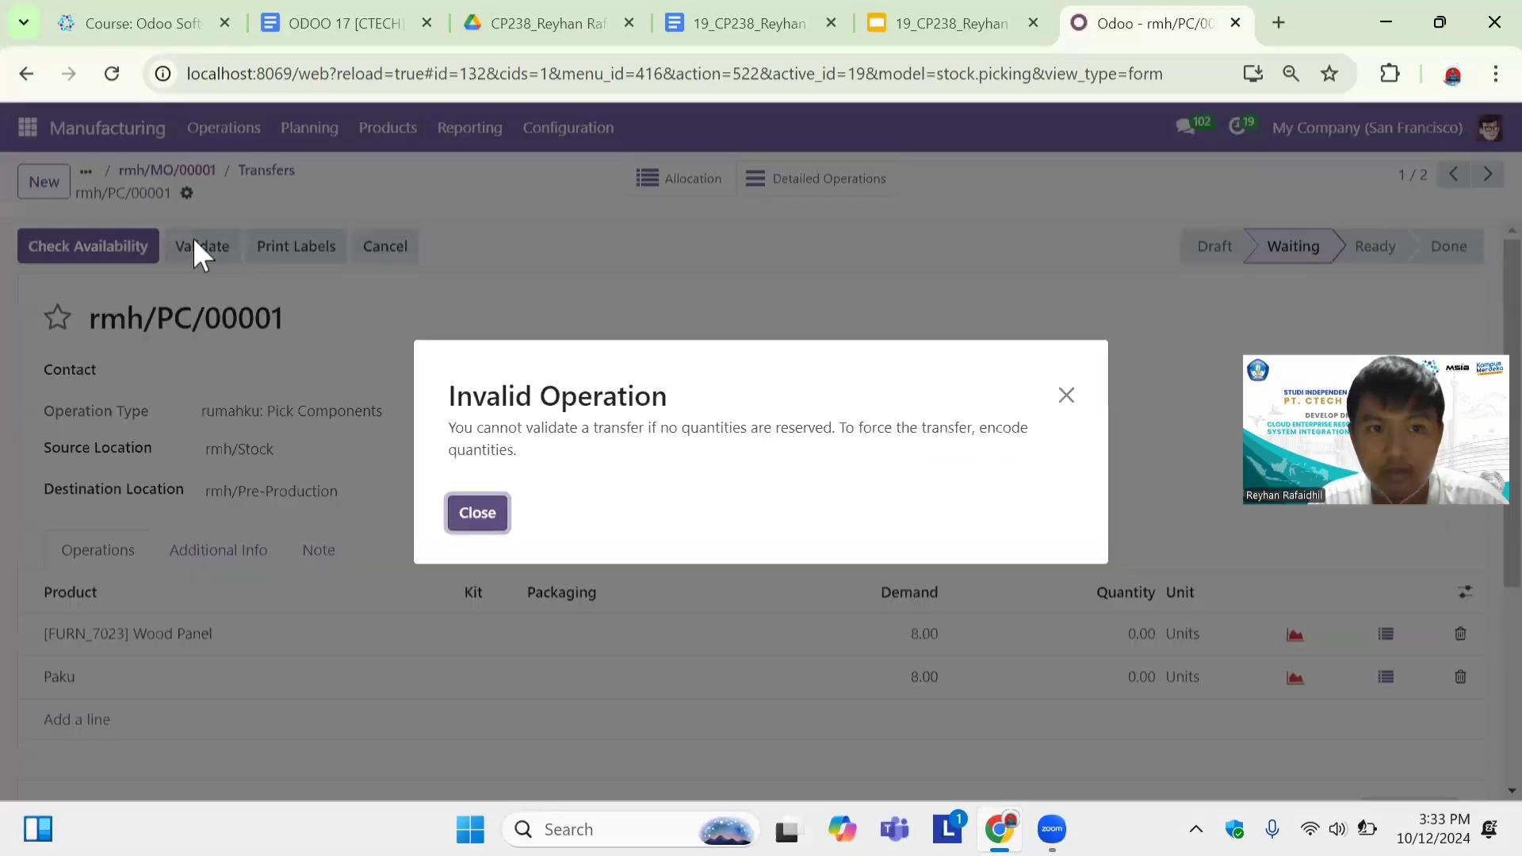
click(479, 513)
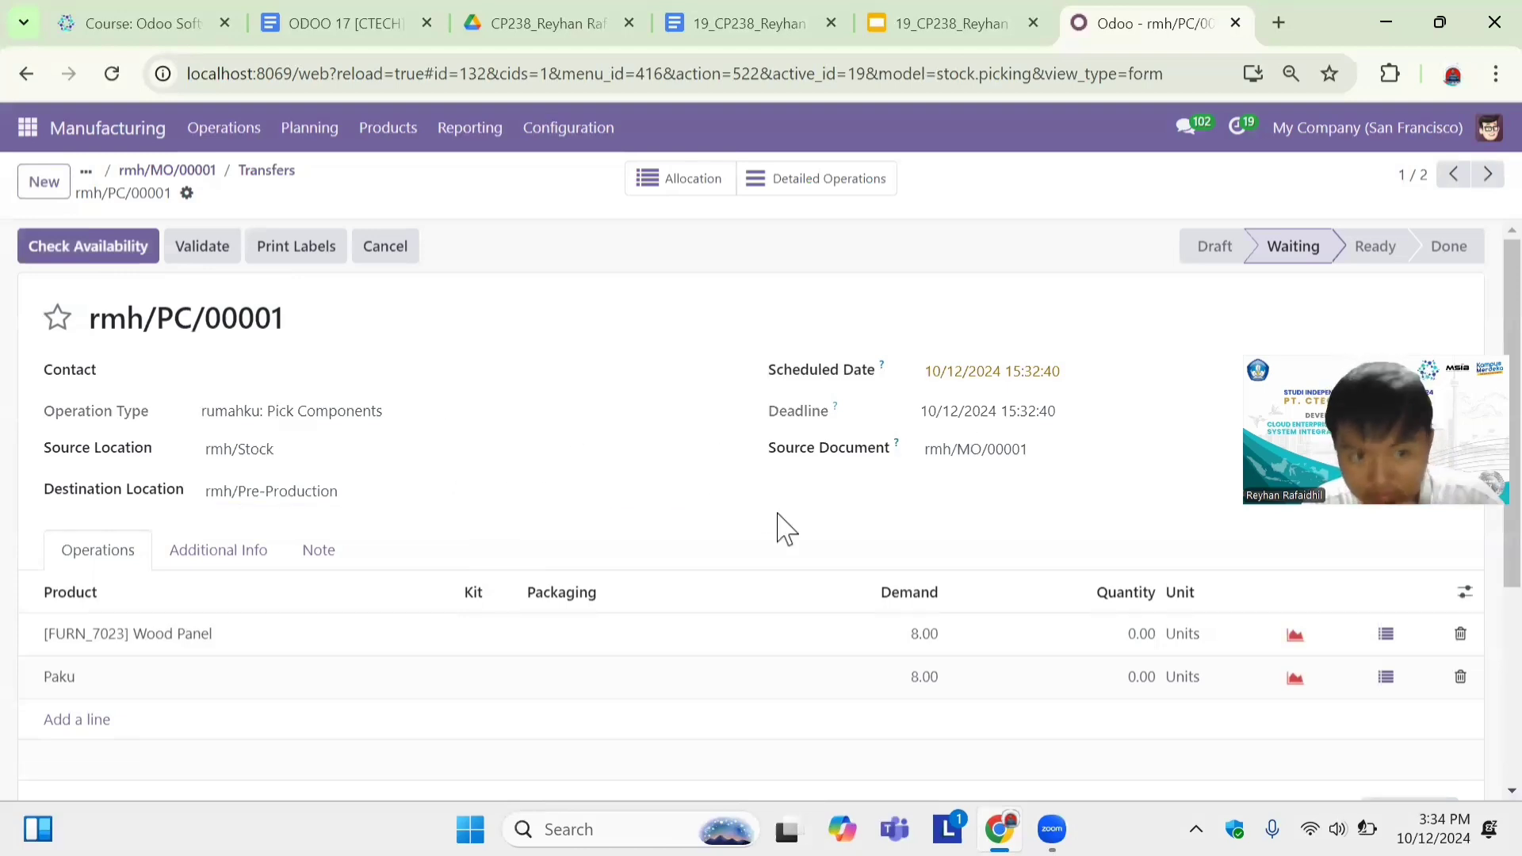
Set the quantity to 8 for both Wood Panel and Paku in the Pick Components transfer and validate it.
scroll(1000, 630, down, 1)
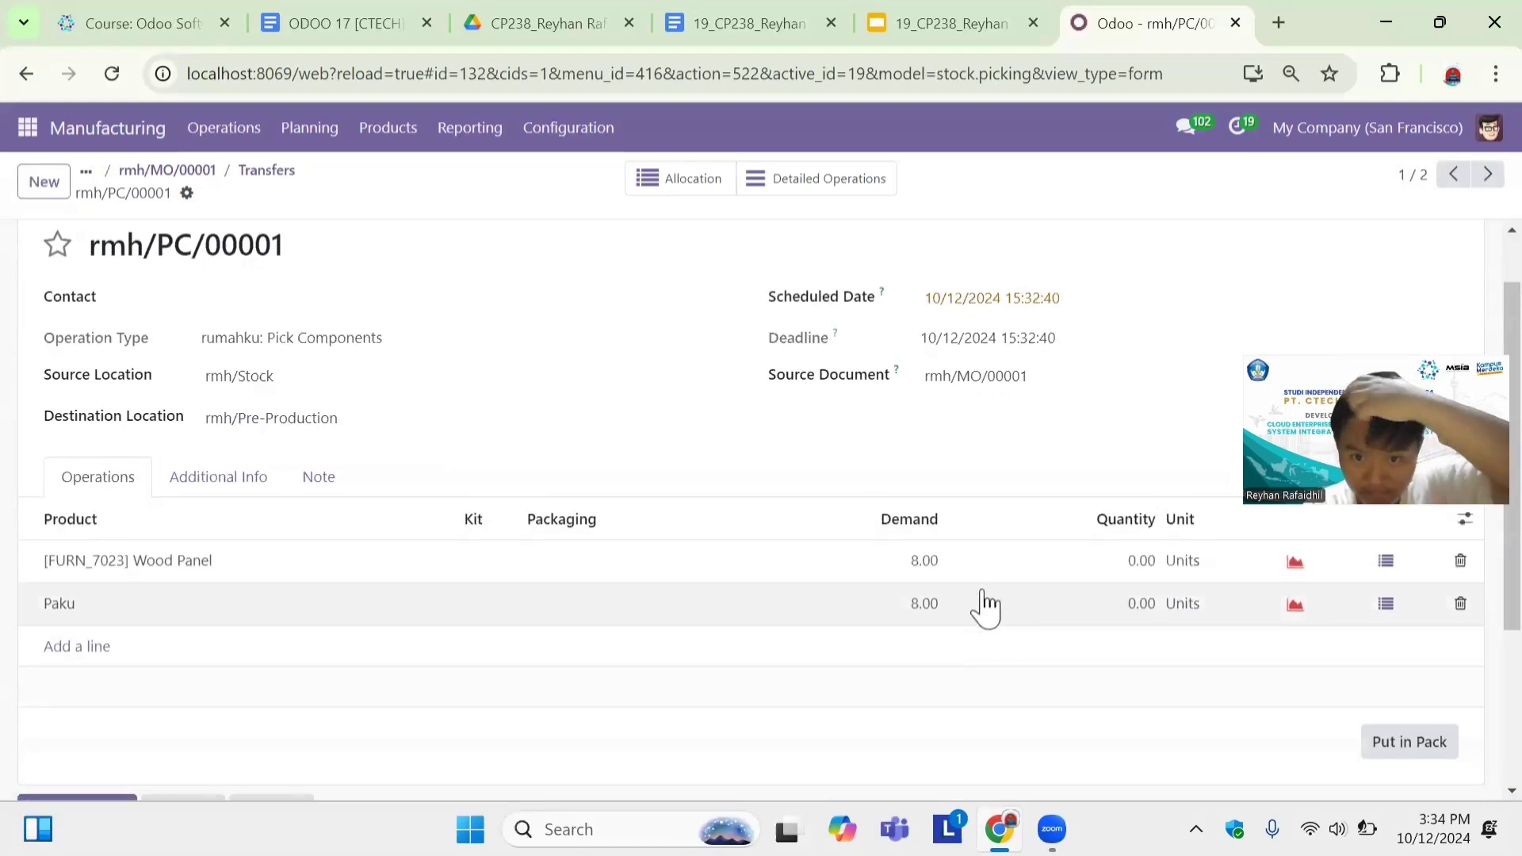
click(929, 563)
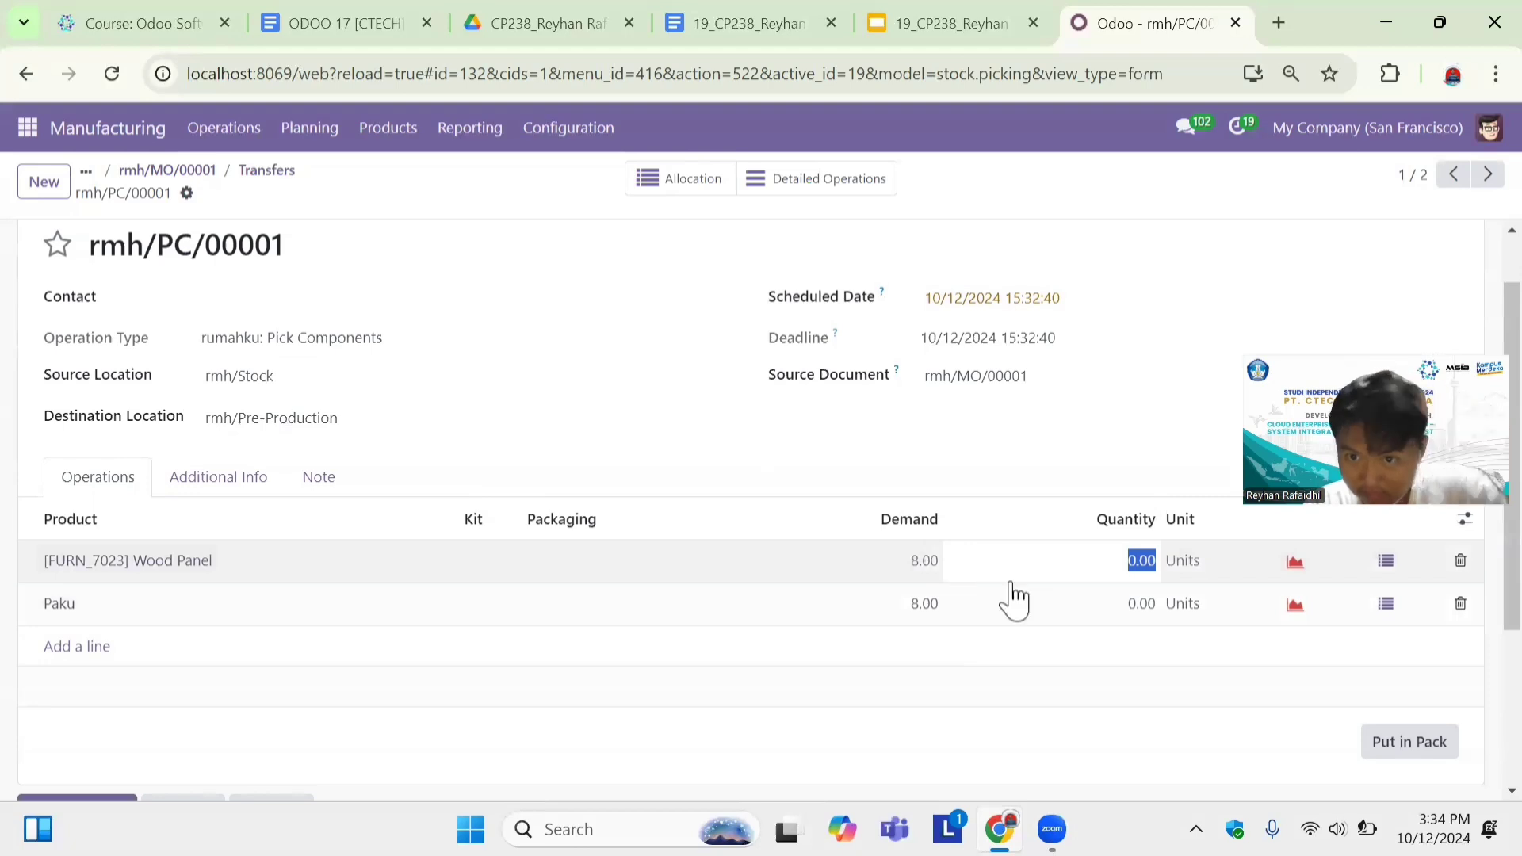
text(8)
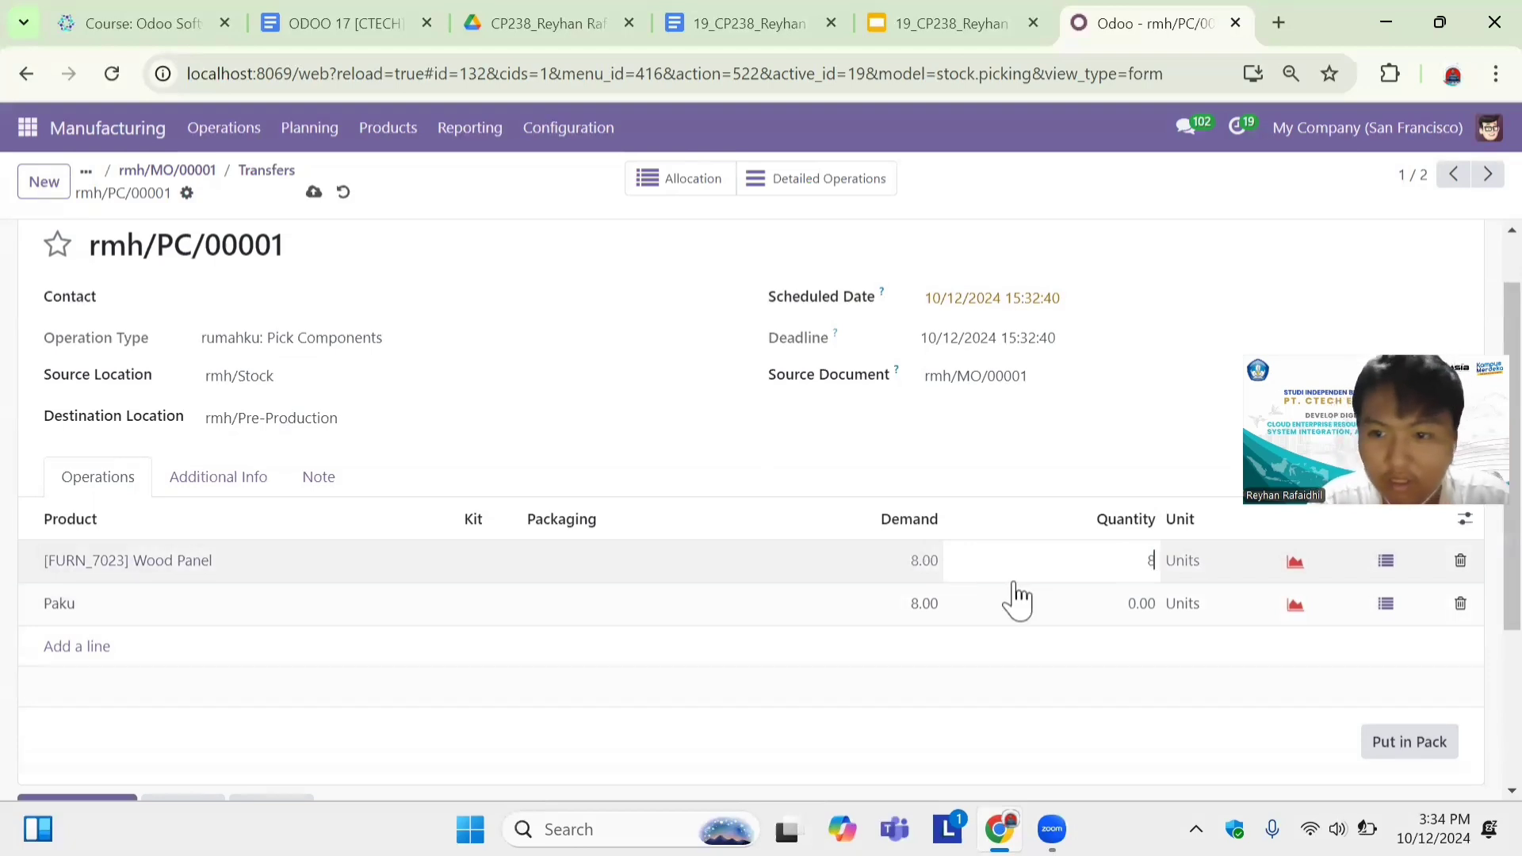
key(Tab)
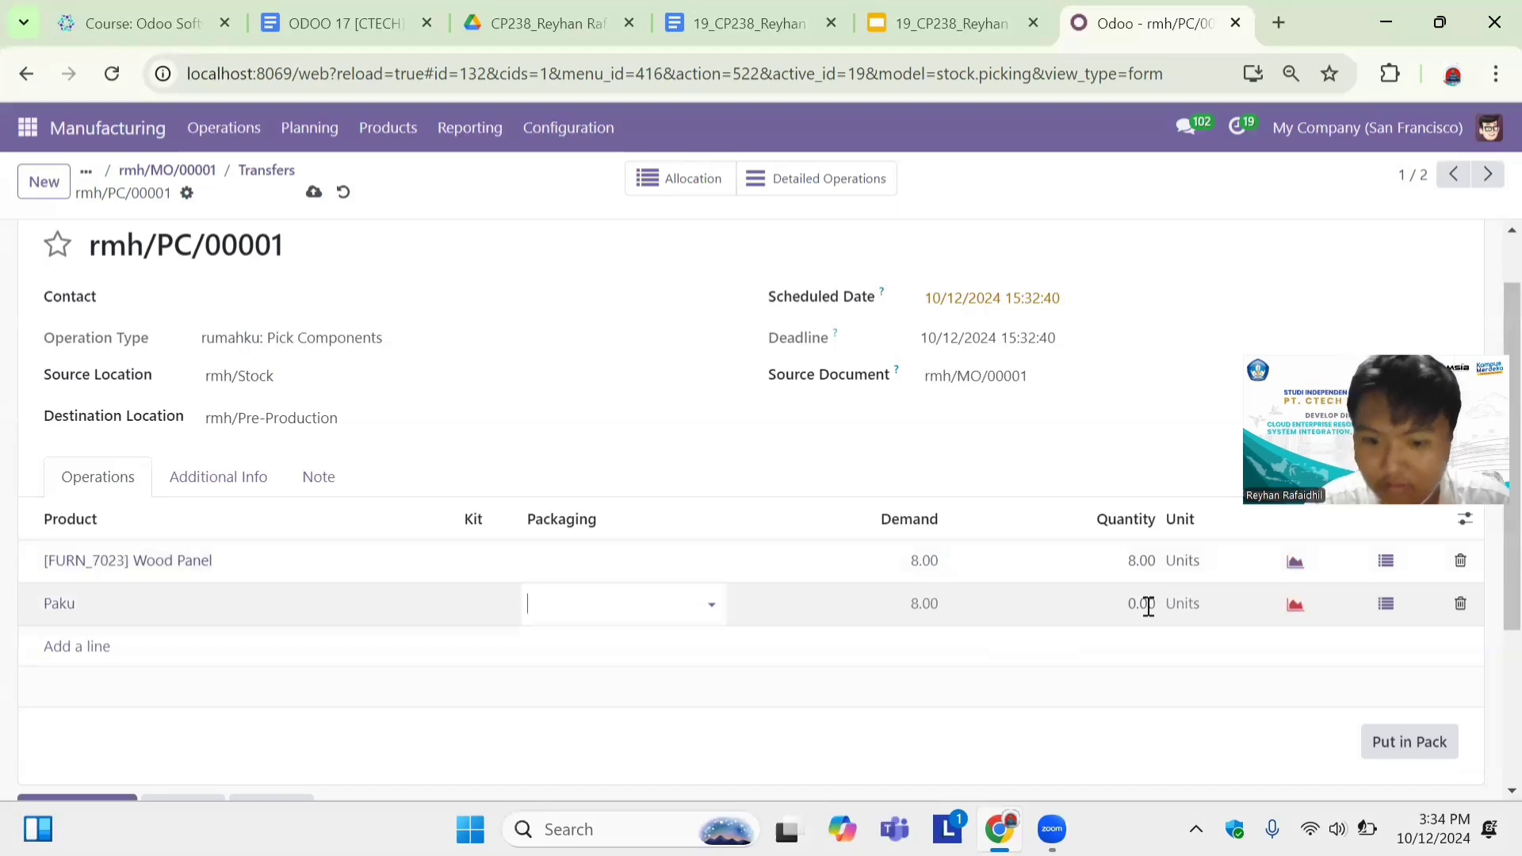
key(Tab)
key(Tab)
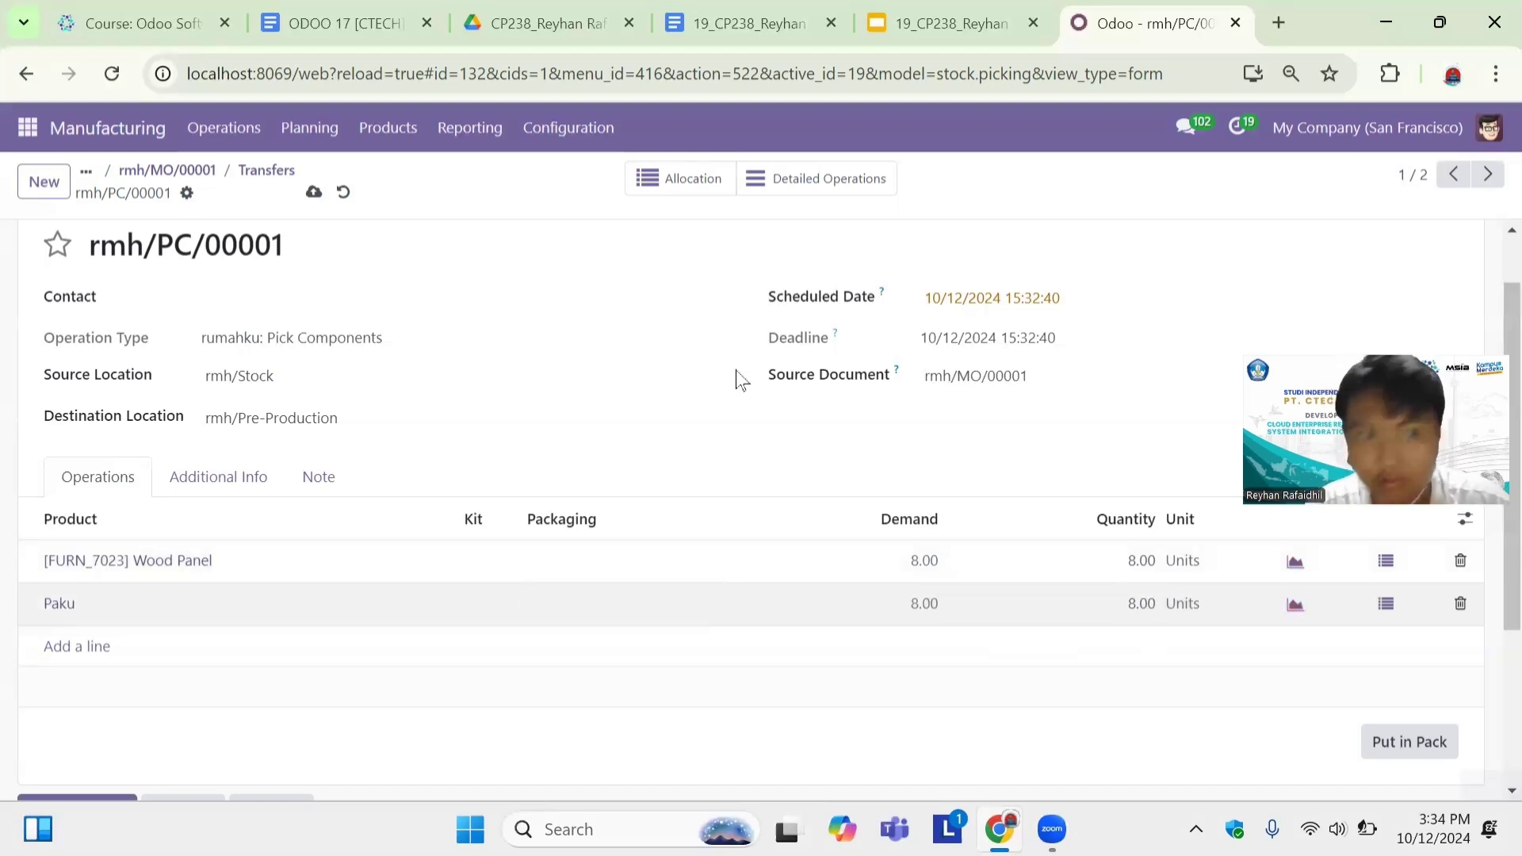
scroll(107, 289, up, 1)
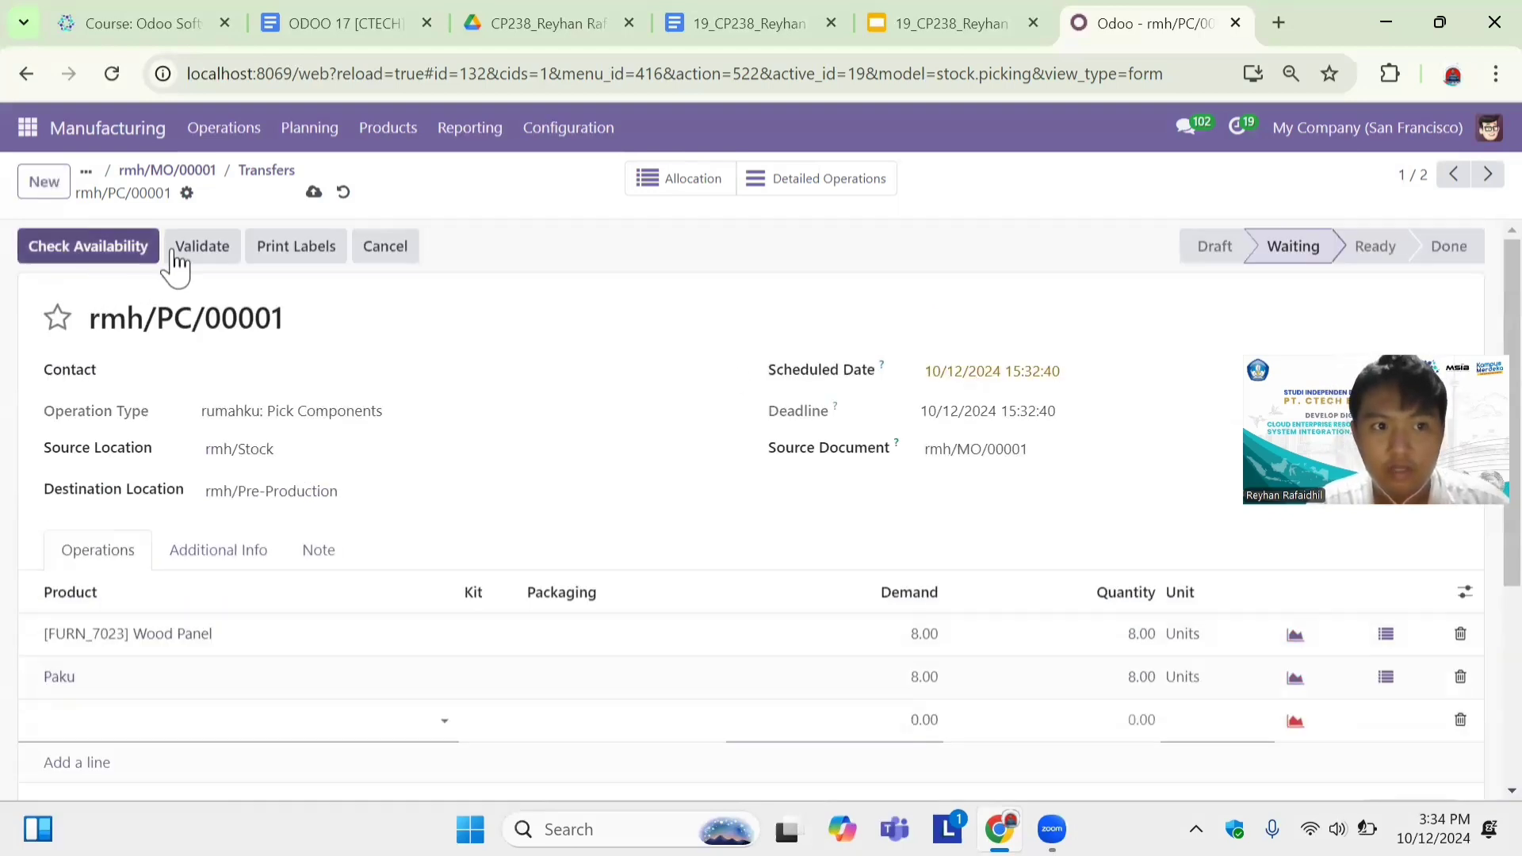
click(203, 252)
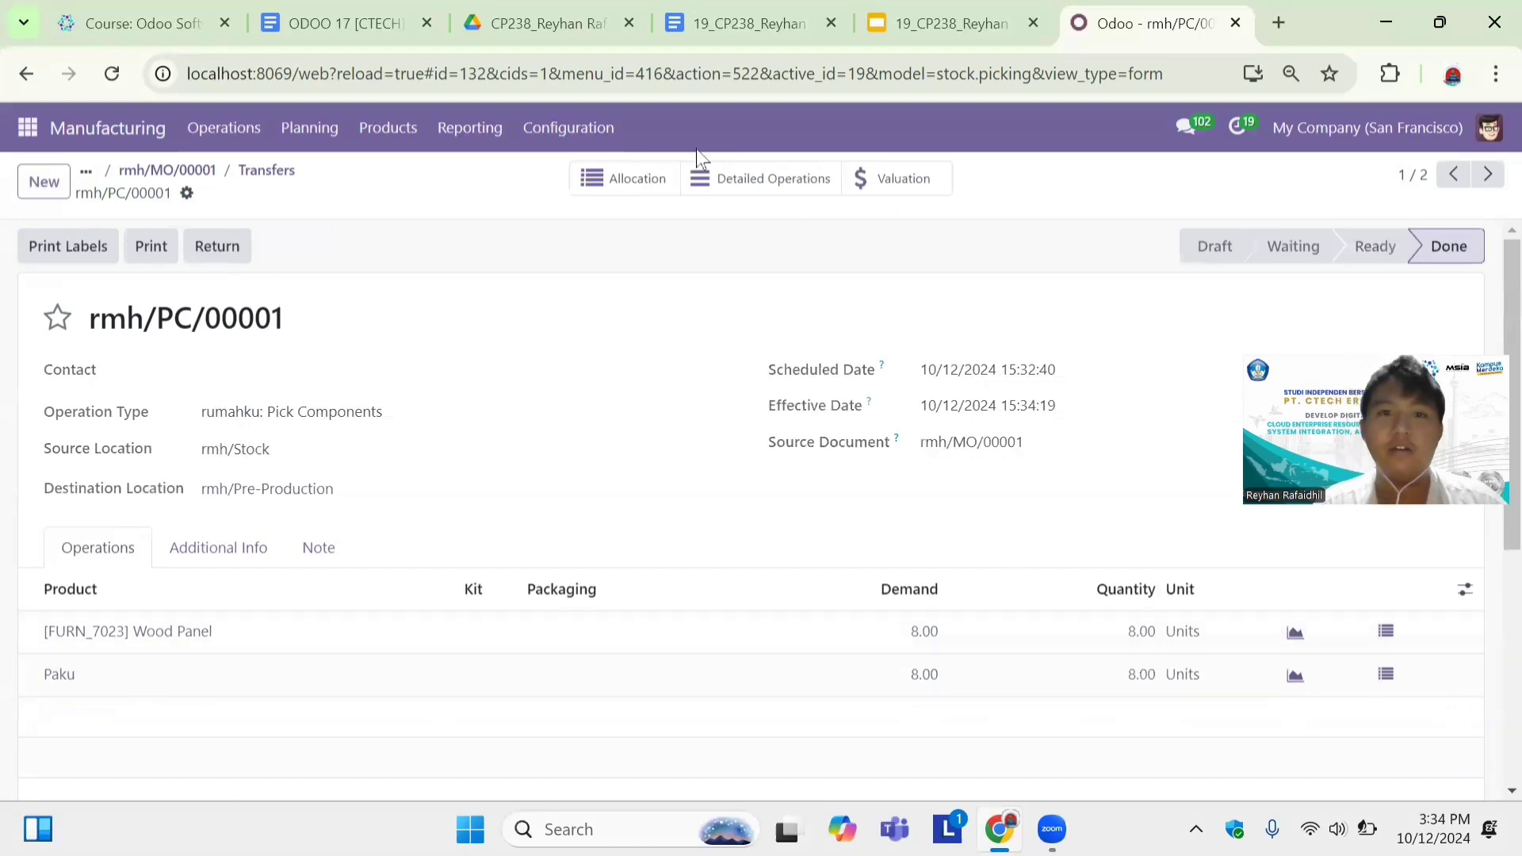
Open the manufacturing order's Store Finished Product transfer and set the kursi kayu quantity to 1.
click(169, 179)
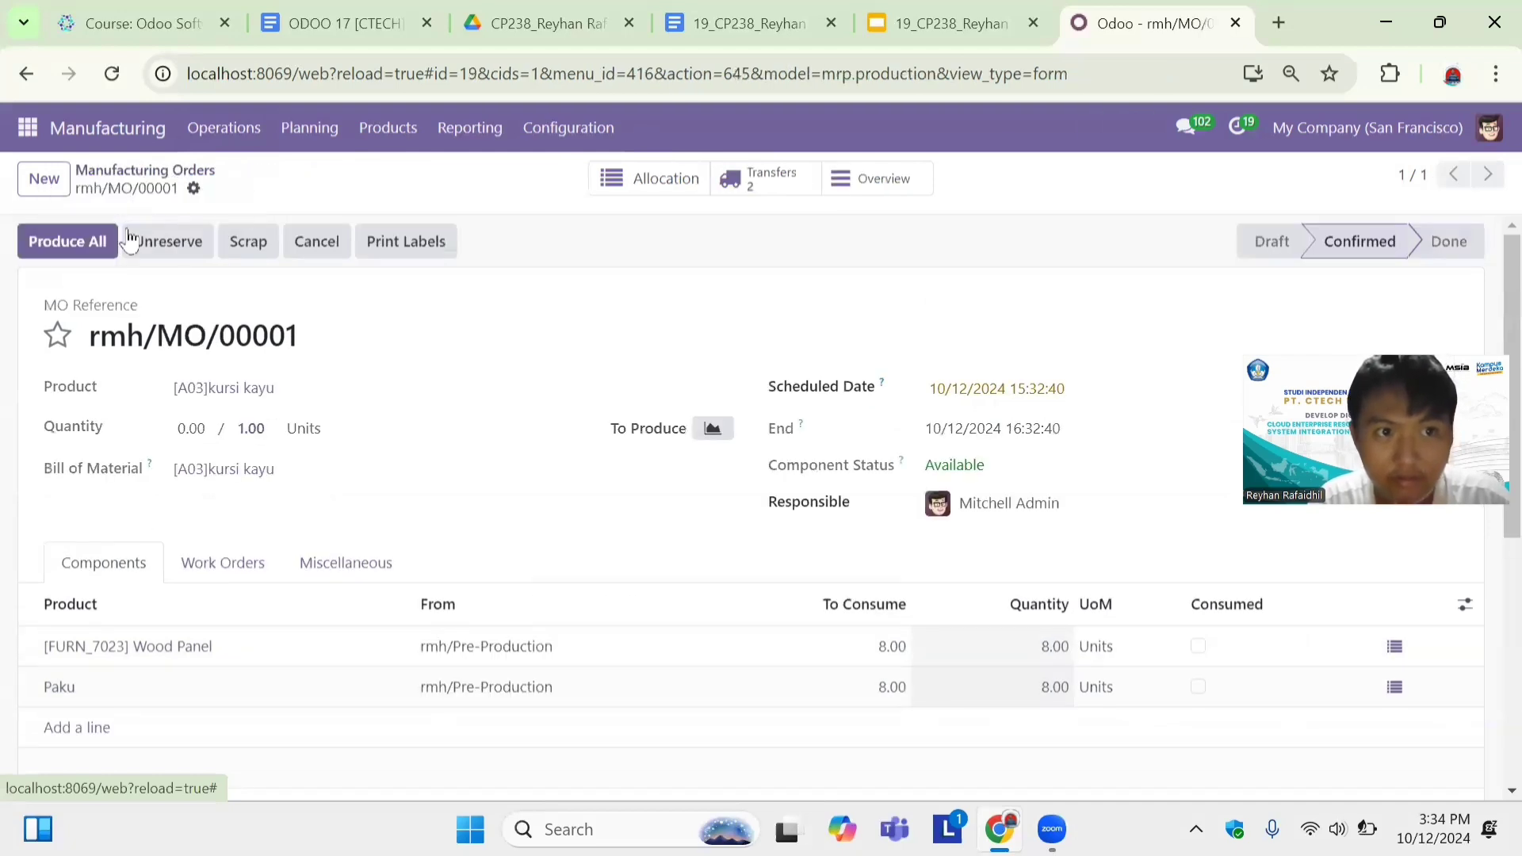
scroll(1063, 611, down, 1)
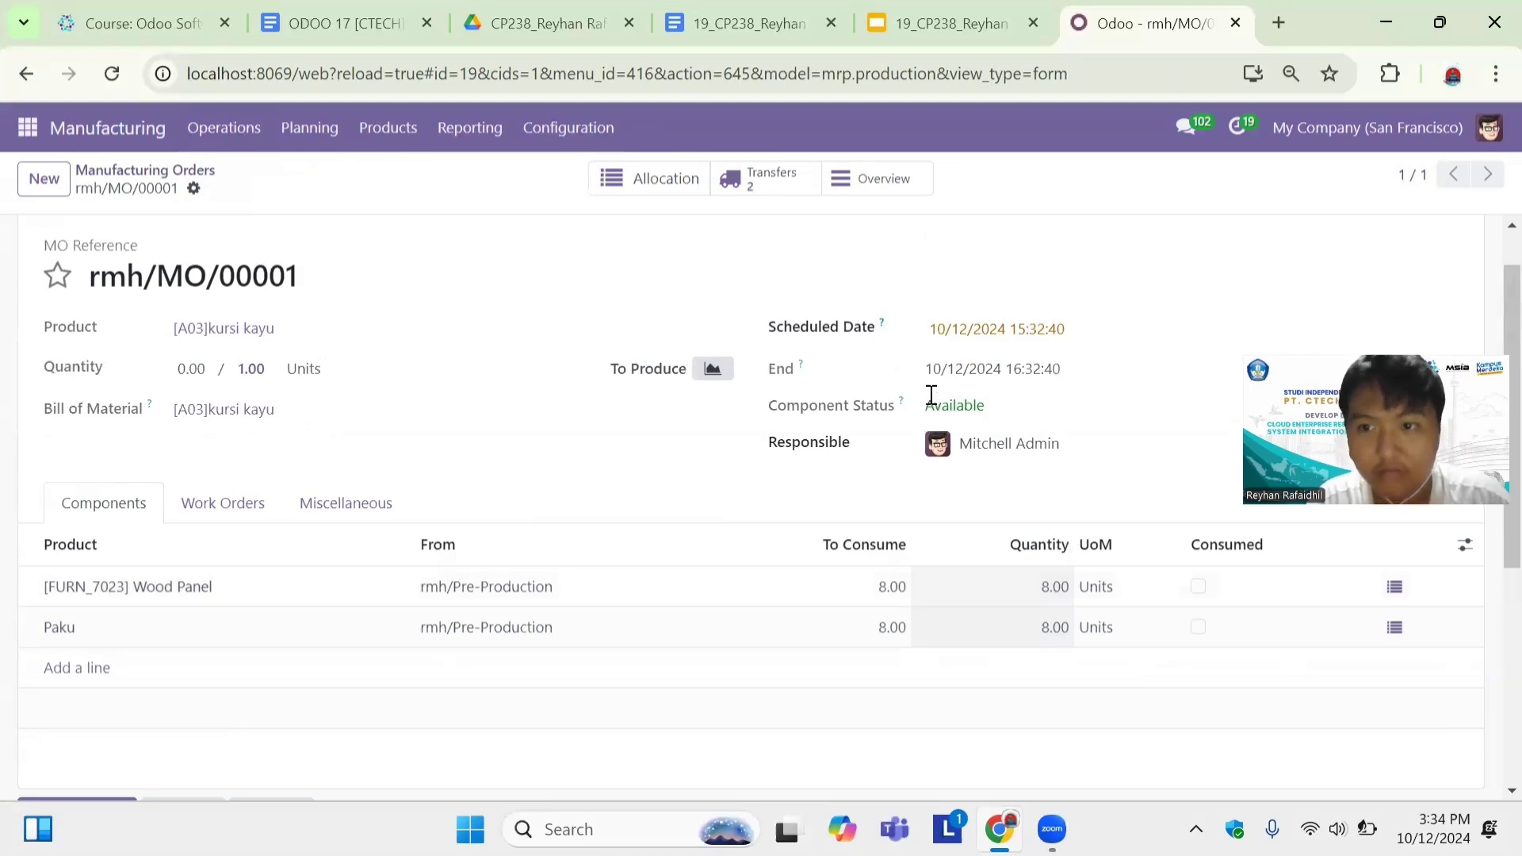
click(761, 188)
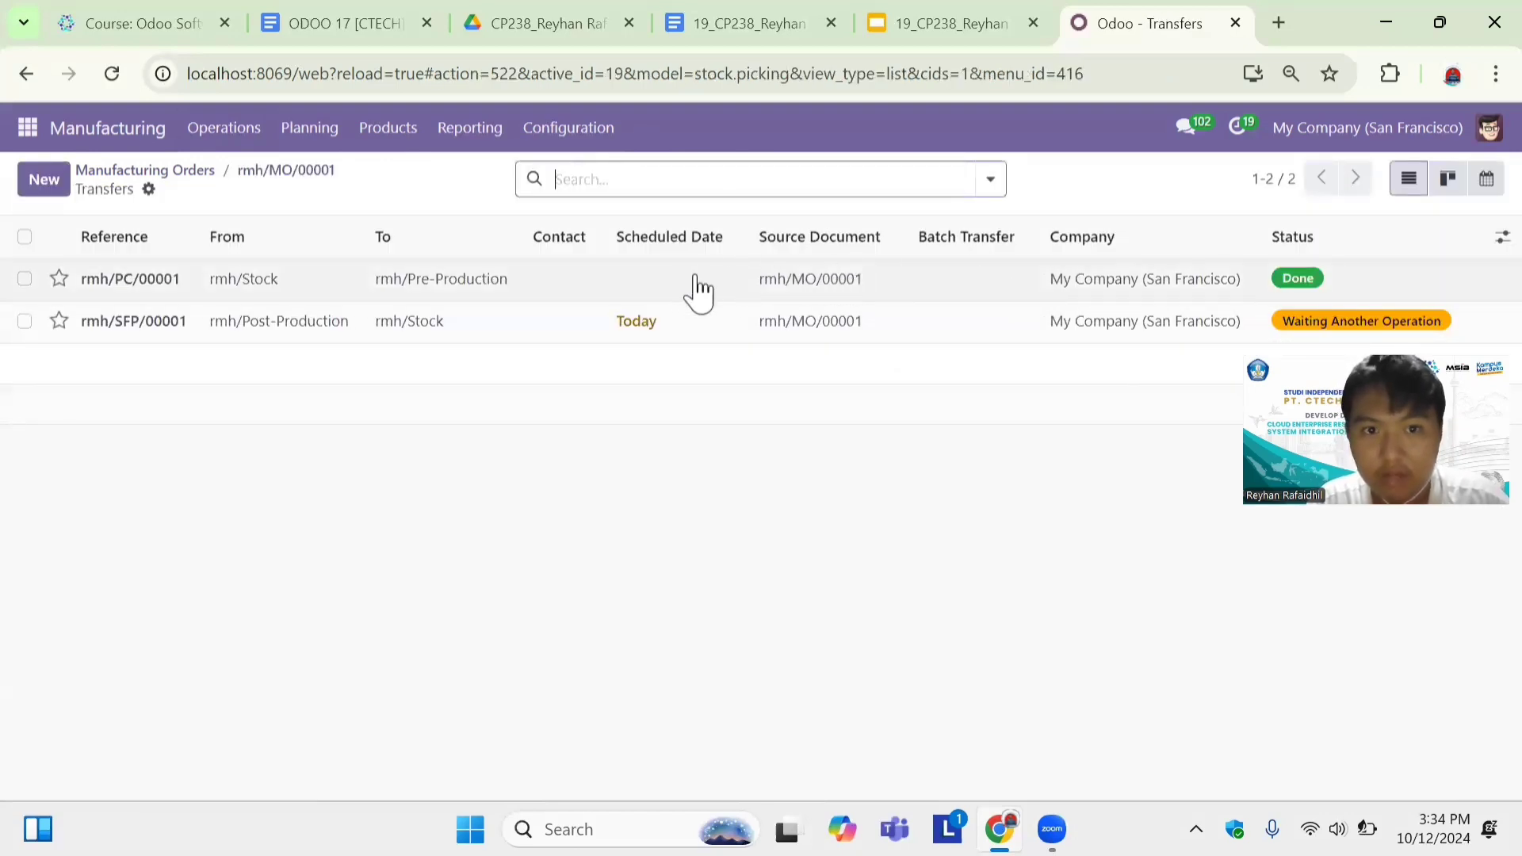
click(965, 343)
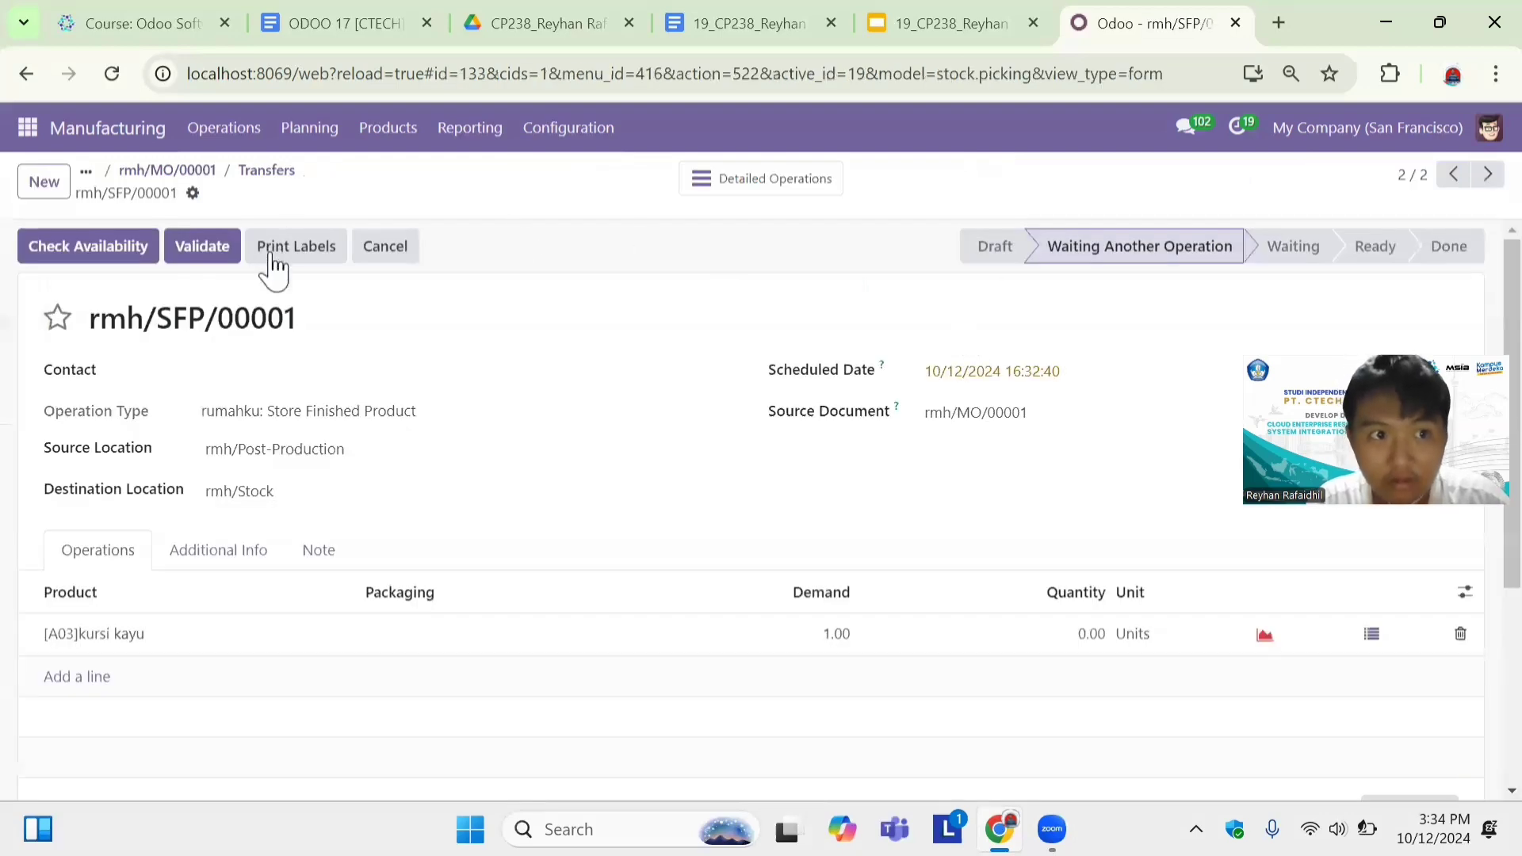
click(1098, 634)
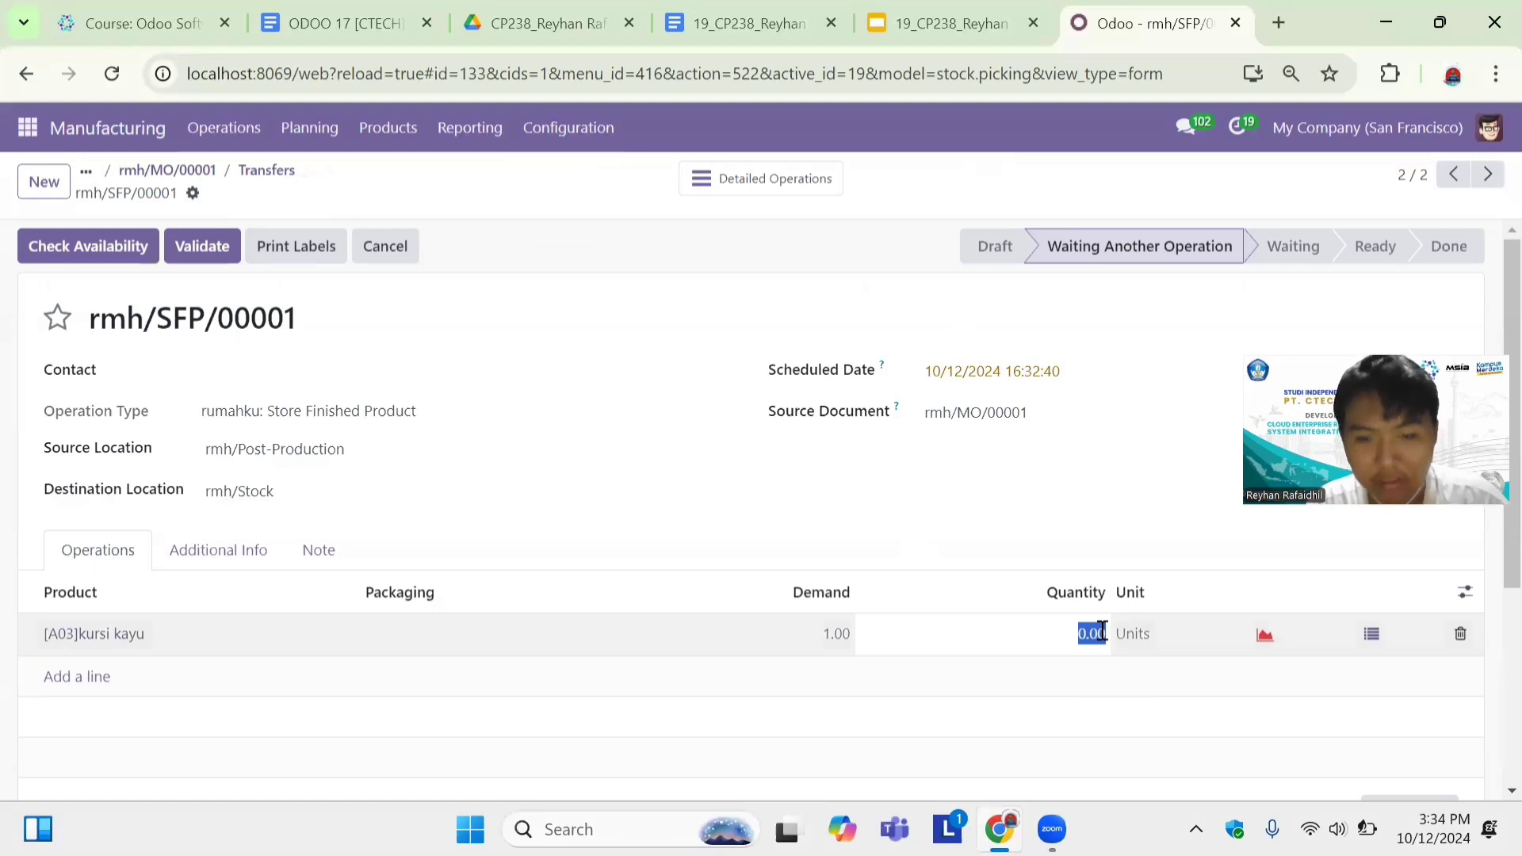
text(1)
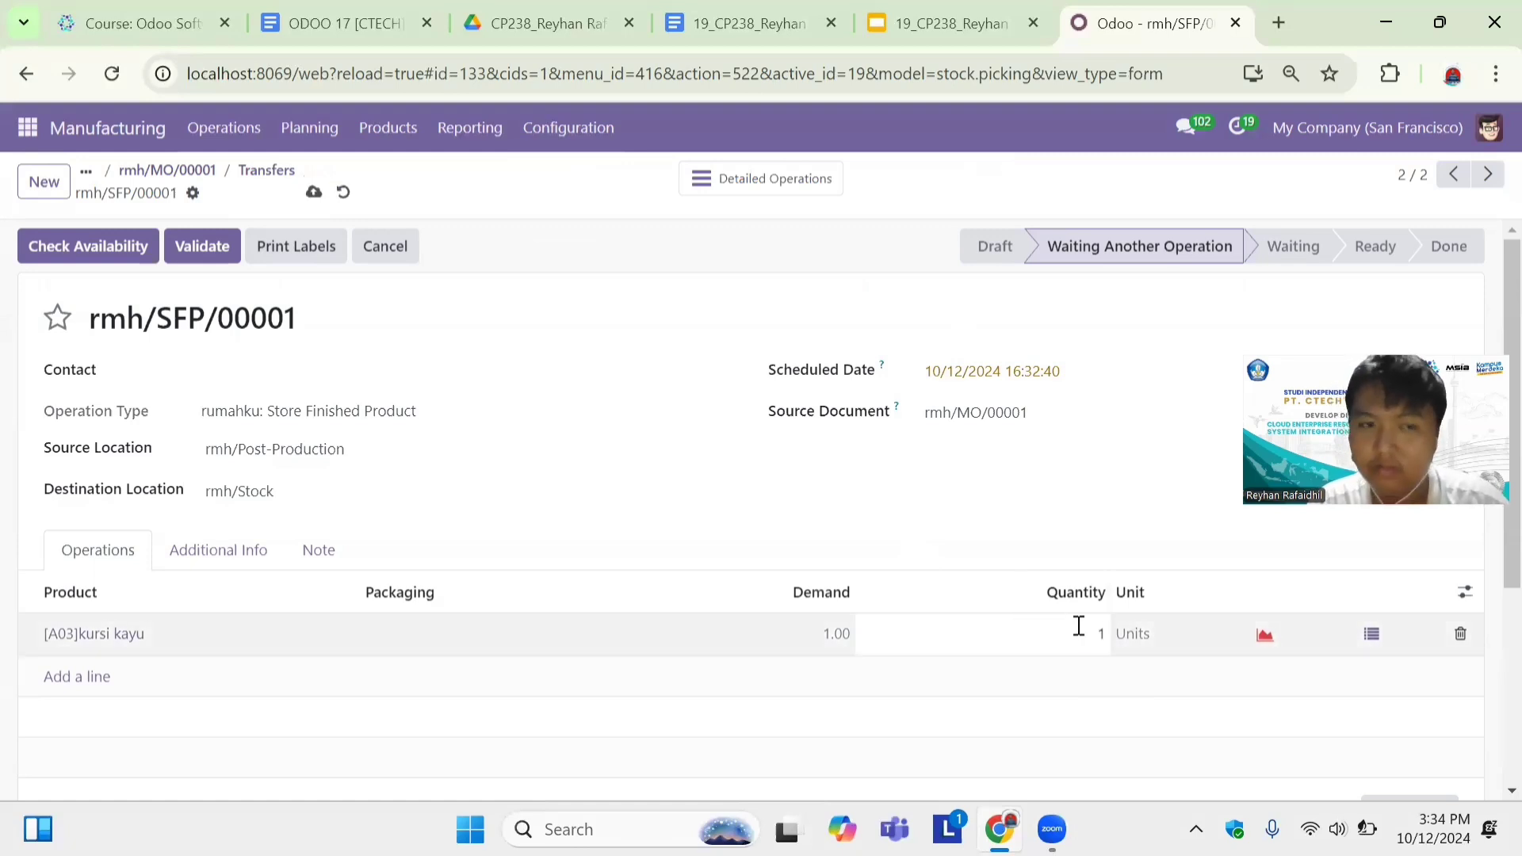
Return to the kursi kayu manufacturing order, produce its full quantity and review the consumed components.
click(171, 176)
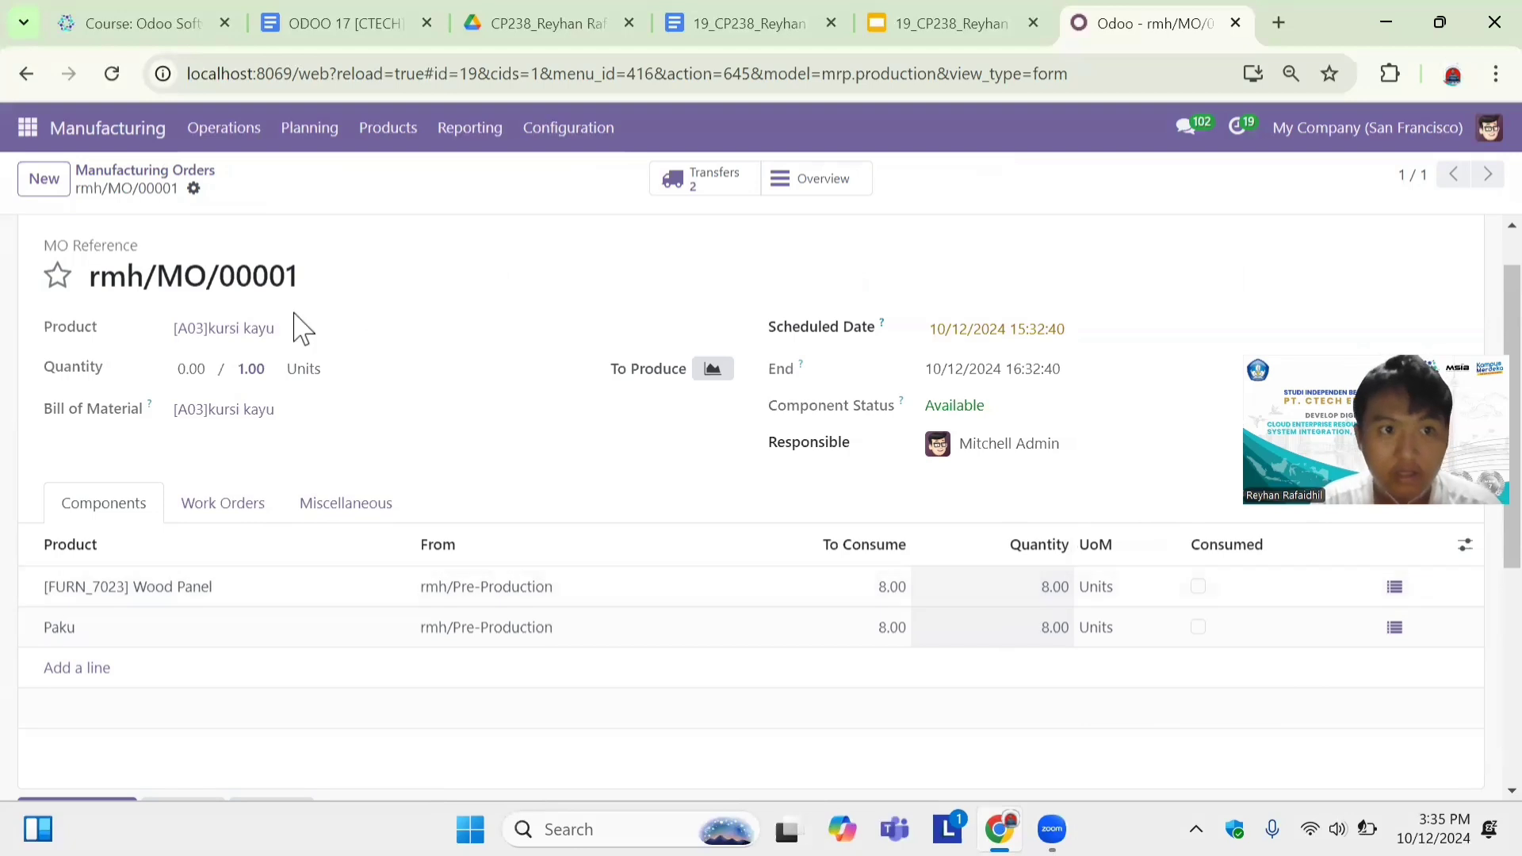
scroll(466, 416, up, 1)
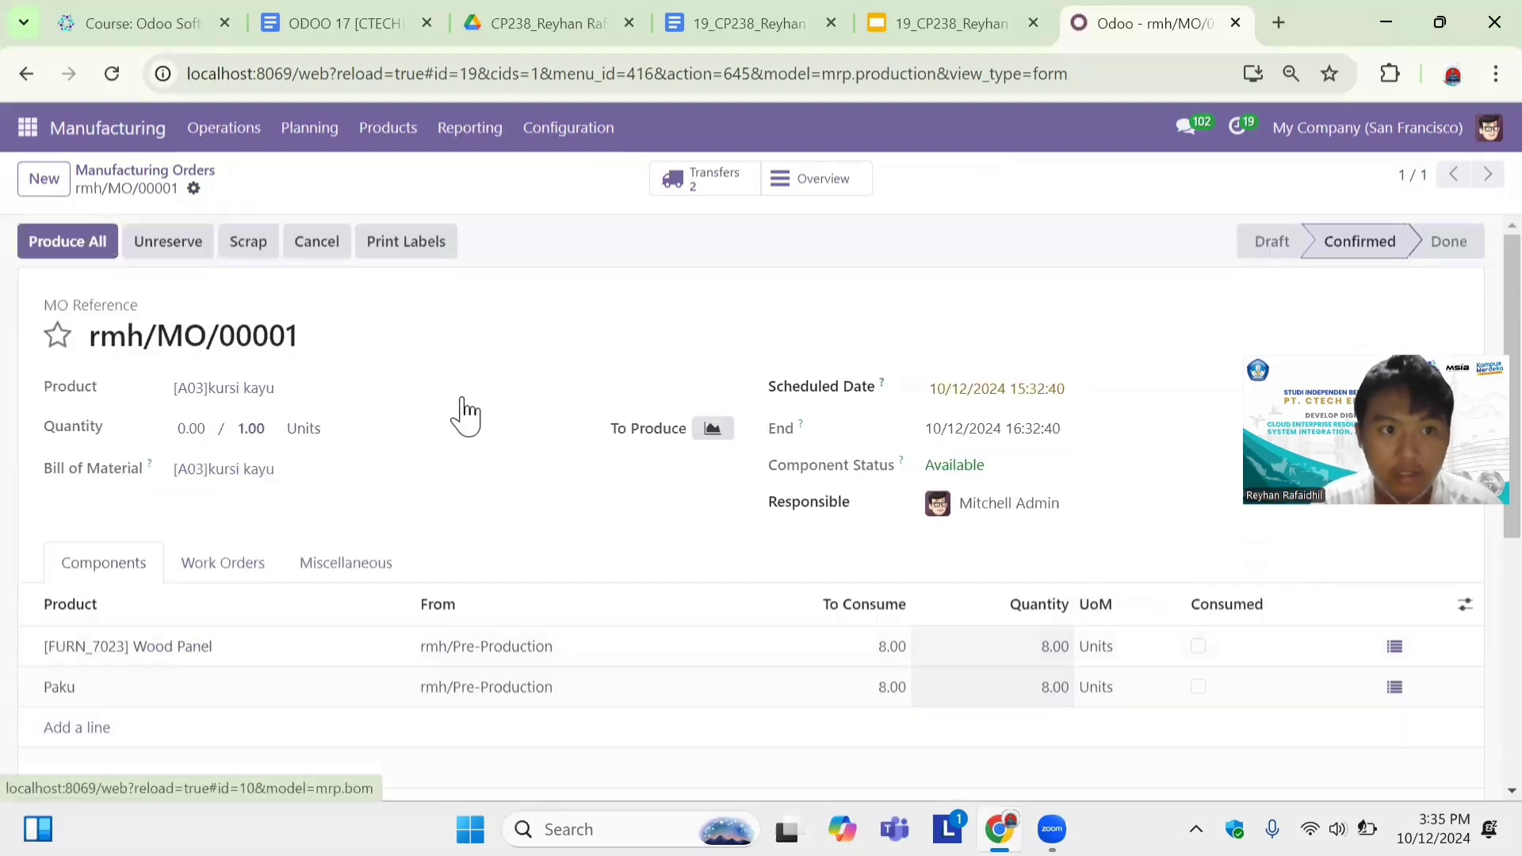
click(70, 241)
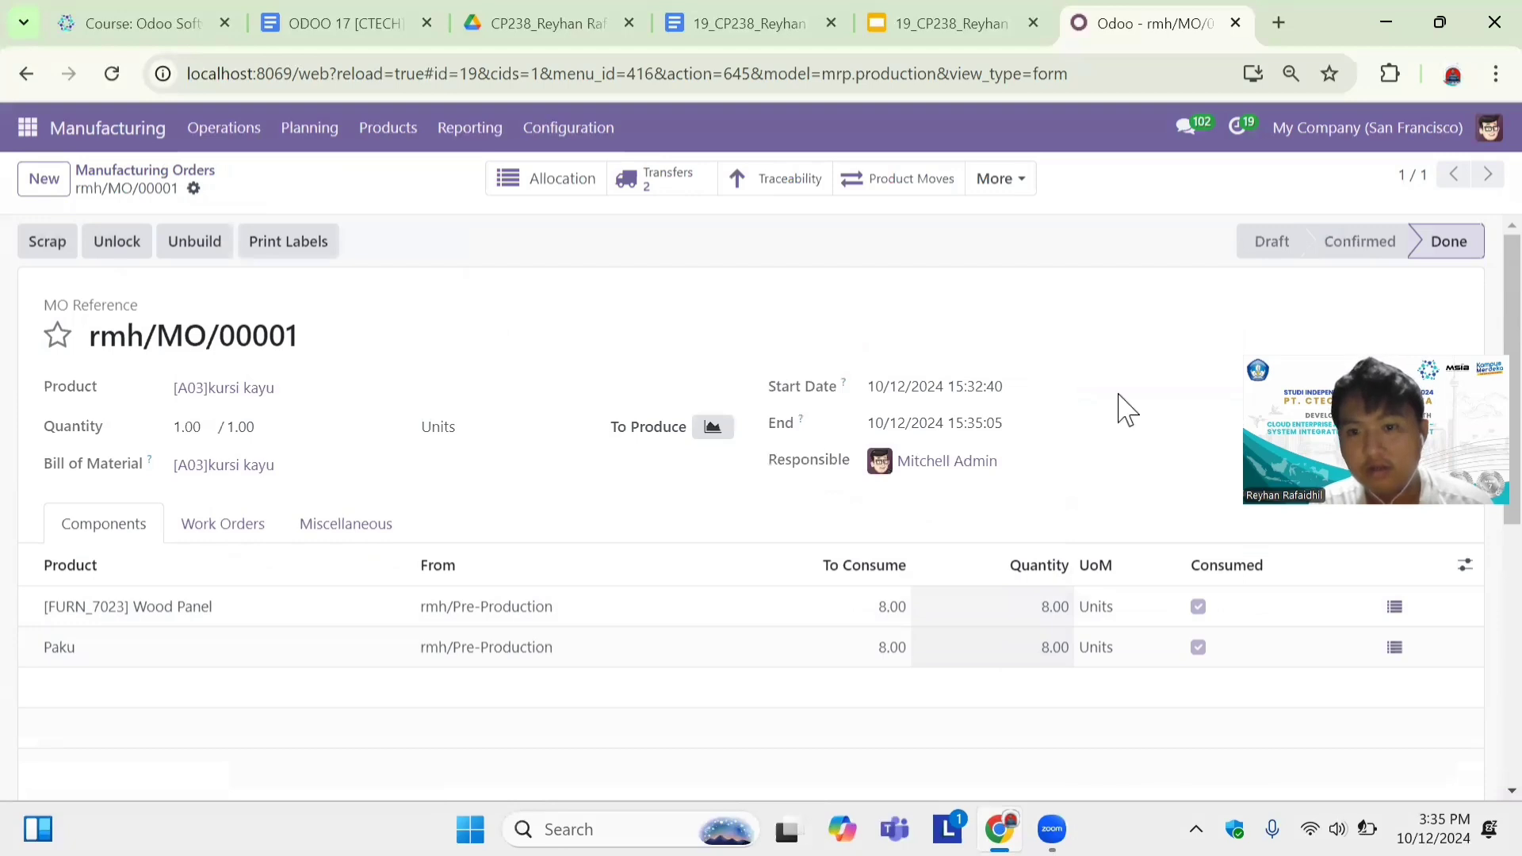
scroll(1126, 408, down, 1)
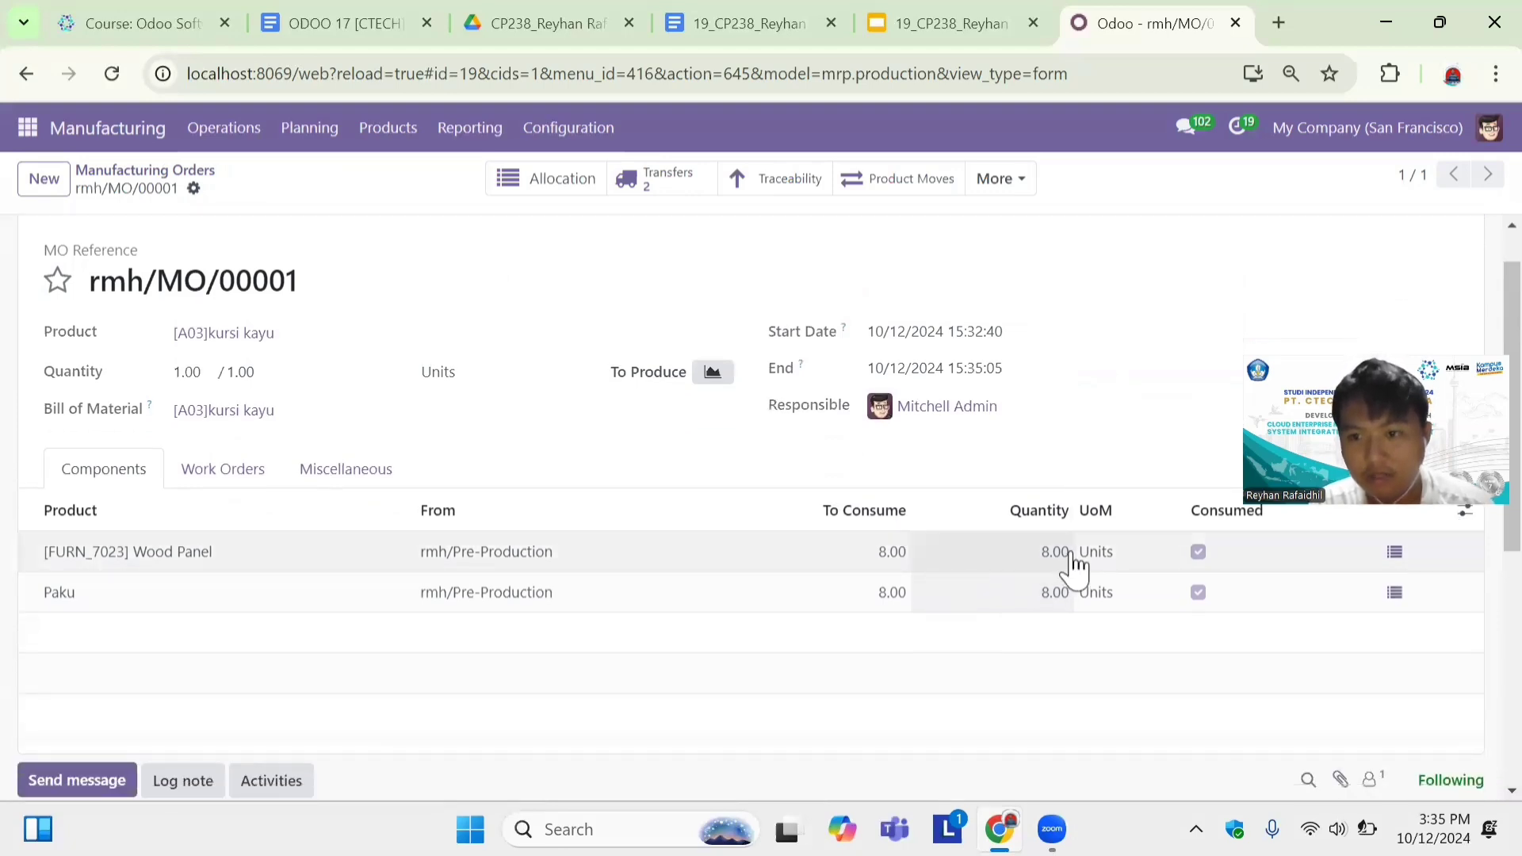
scroll(1076, 564, up, 1)
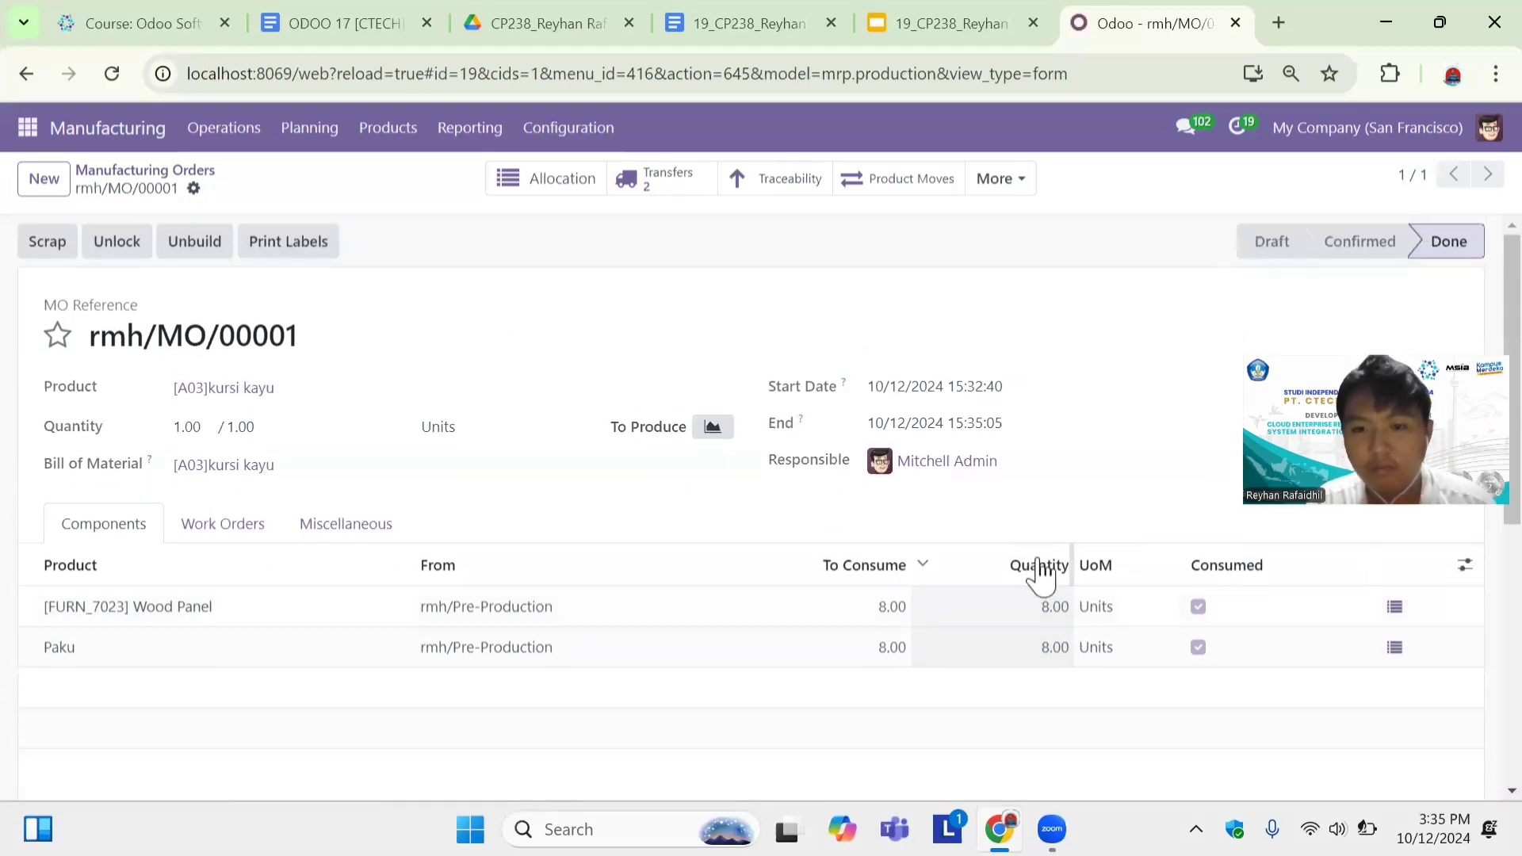